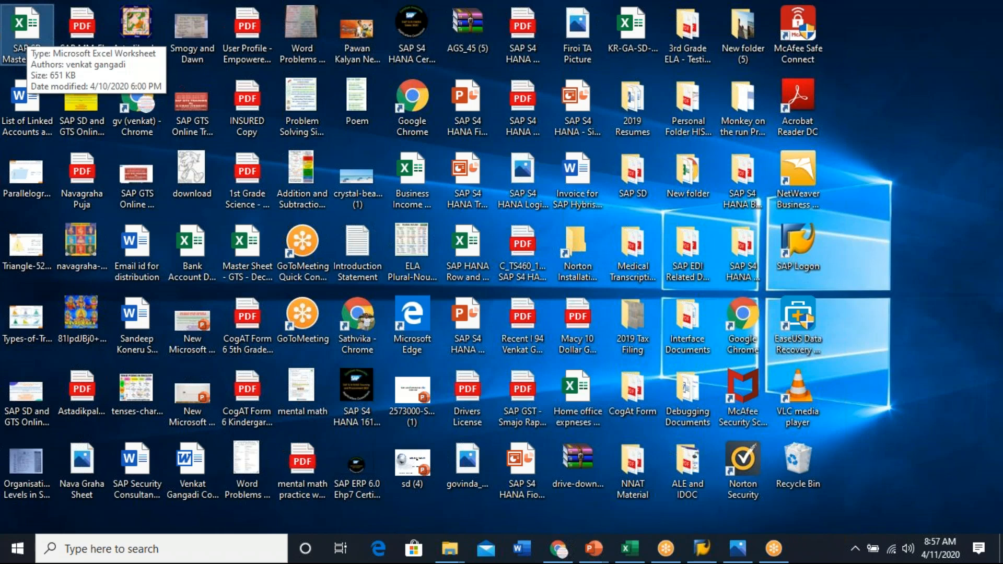
- Open the SAP SD Master Sheet workbook and switch to the empty Sheet7 tab
{"action": "double_click", "coordinate": [27, 35]}
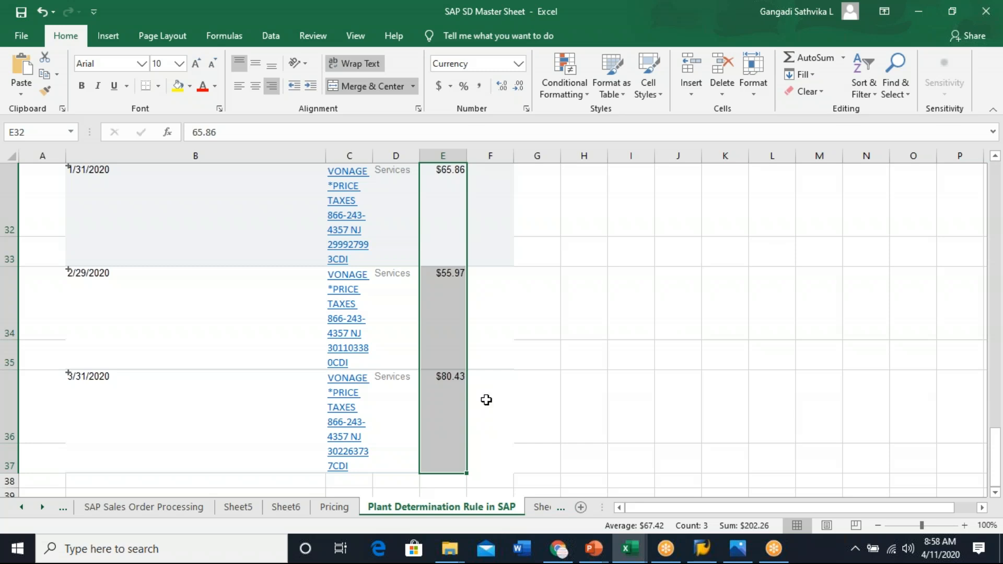
{"action": "left_click", "coordinate": [337, 506]}
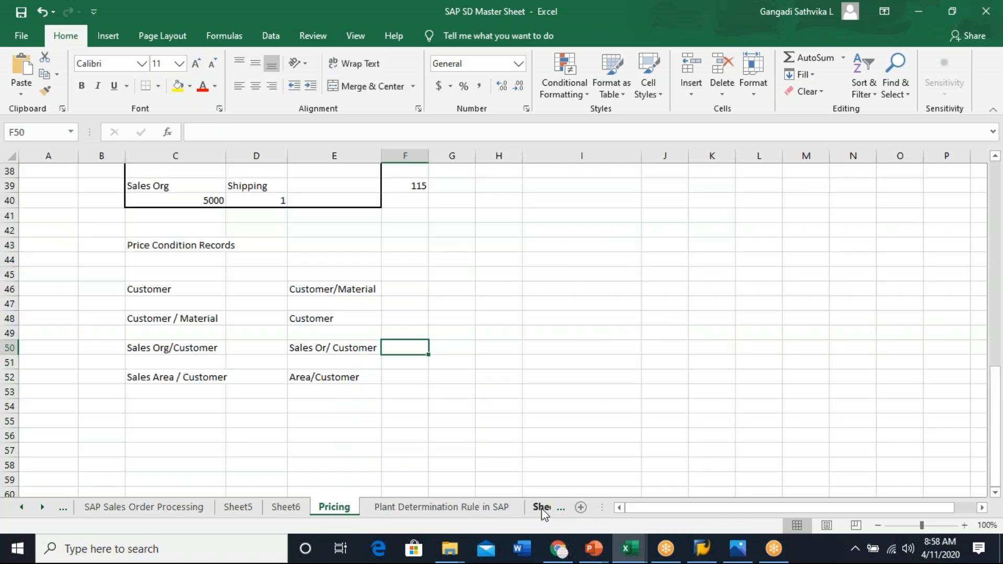
{"action": "left_click", "coordinate": [542, 509]}
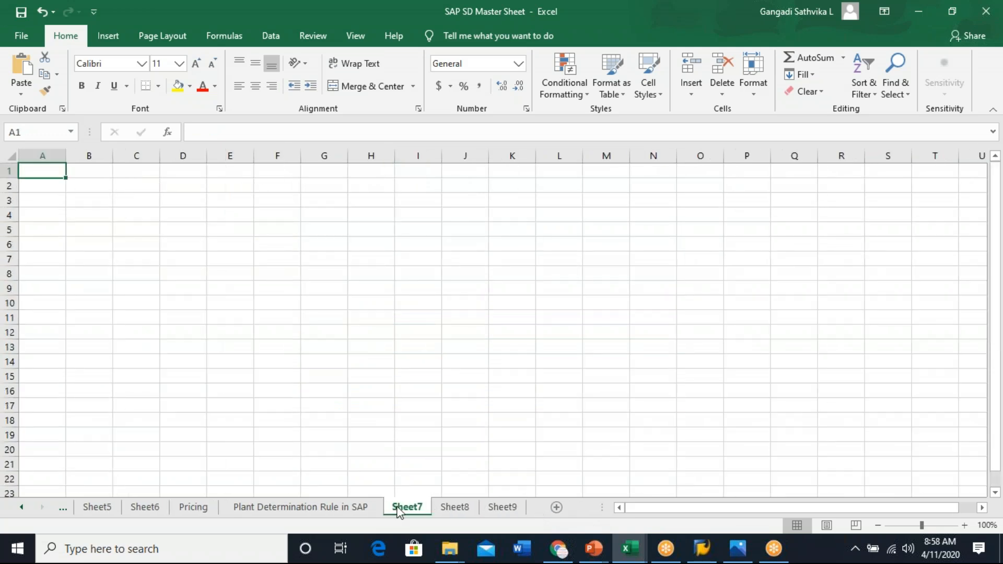
- Rename Sheet7 as Material Listing and Exclusion
{"action": "right_click", "coordinate": [398, 506]}
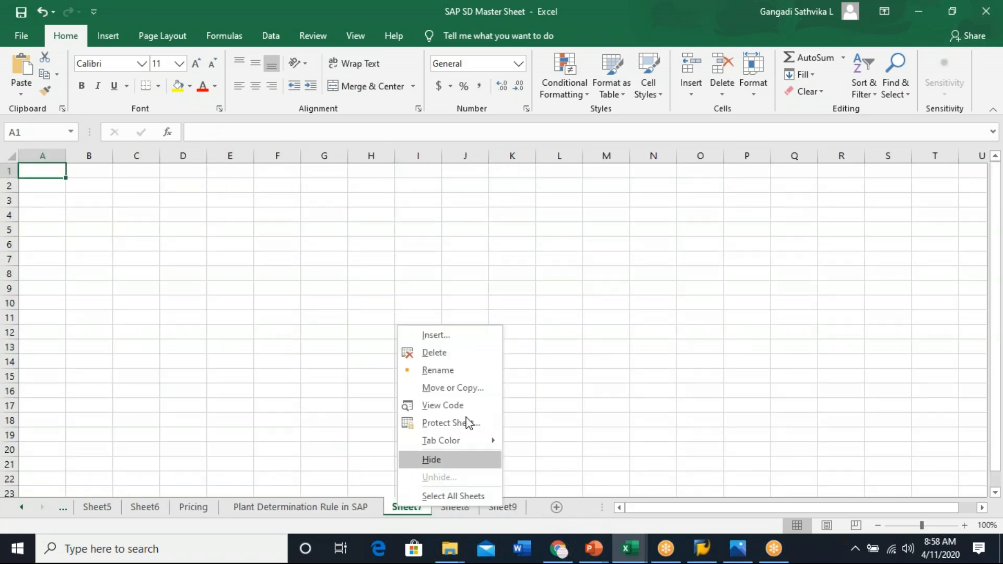
{"action": "left_click", "coordinate": [456, 372]}
{"action": "type", "text": "Ma"}
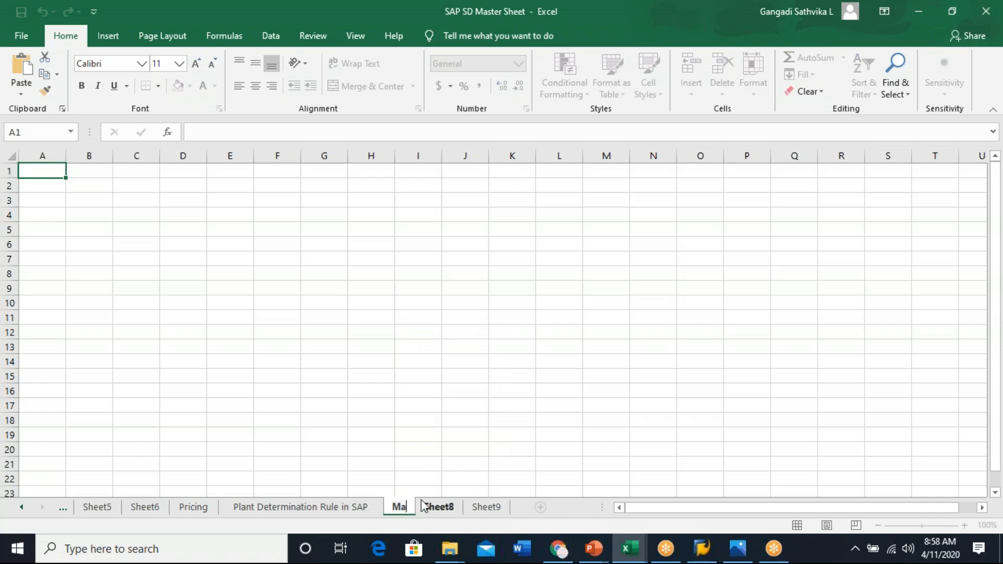
{"action": "type", "text": "terial Lis"}
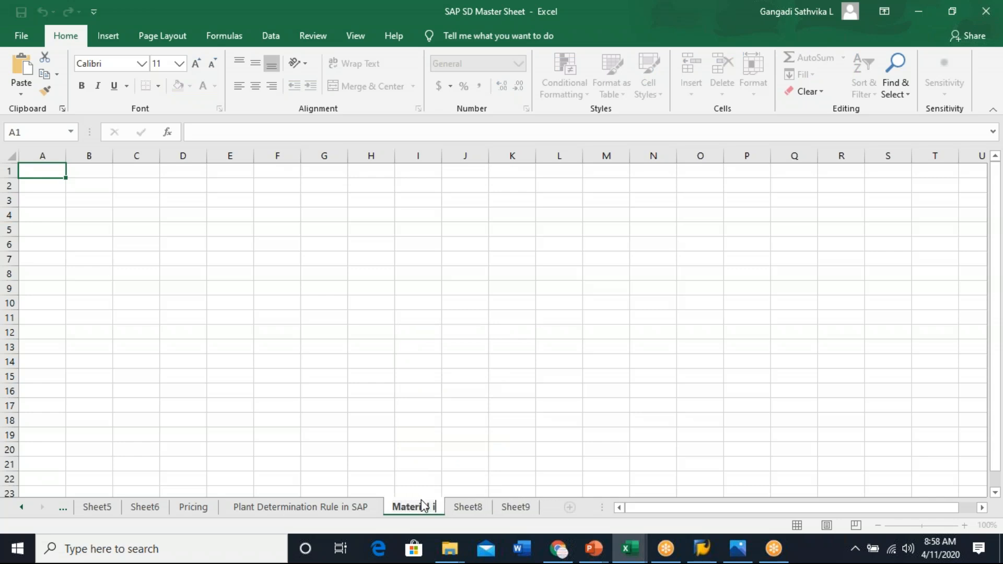
{"action": "type", "text": "ting"}
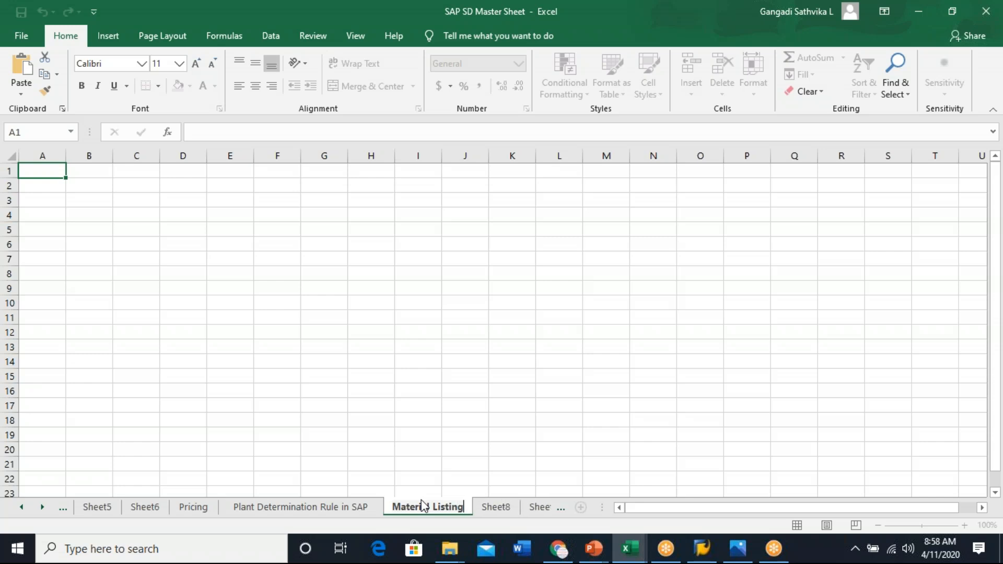
{"action": "type", "text": " and Exclusion"}
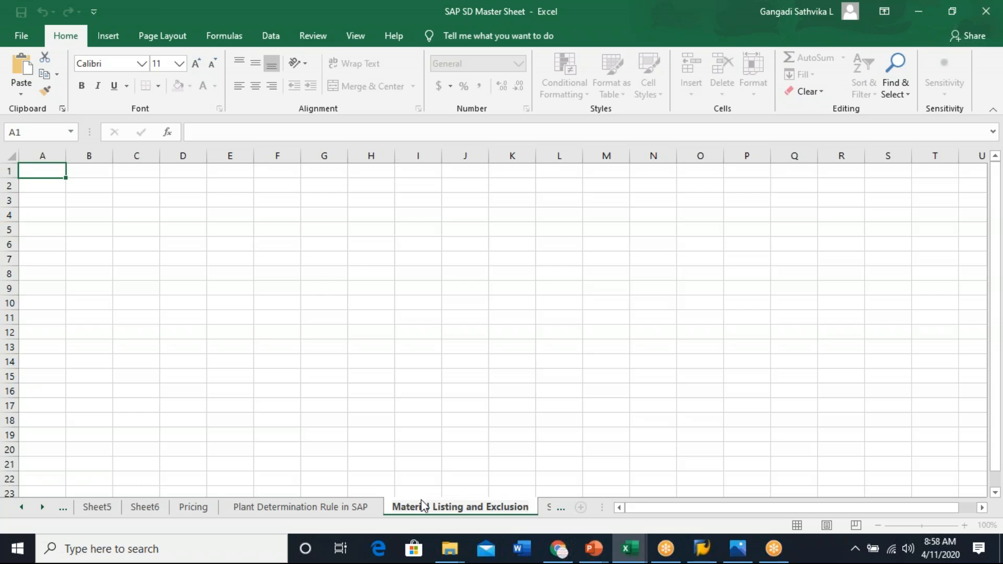
{"action": "left_click", "coordinate": [605, 361]}
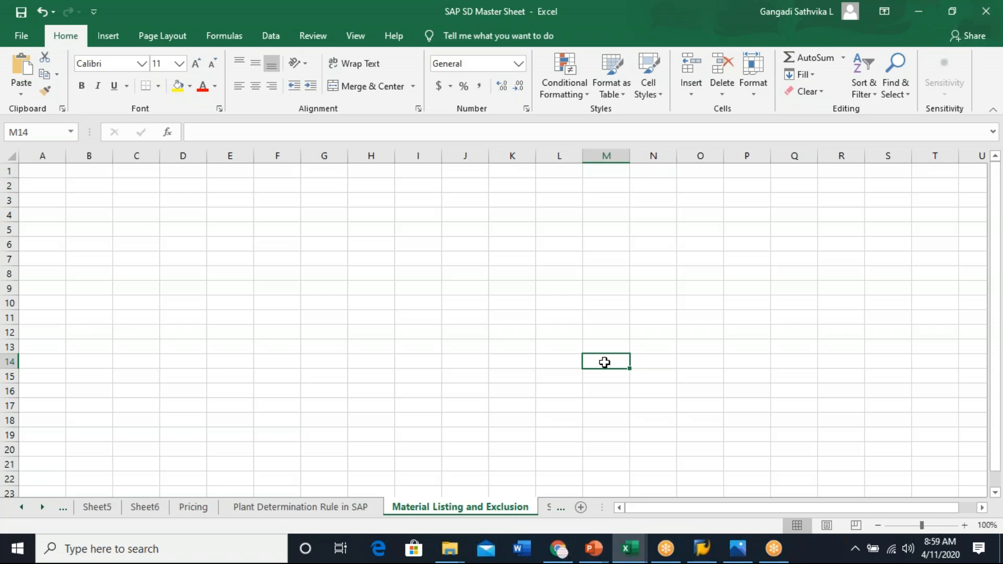
- Widen column A and enter Material Listing in cell A2
{"action": "left_click_drag", "start_coordinate": [65, 156], "coordinate": [204, 156]}
{"action": "left_click", "coordinate": [66, 189]}
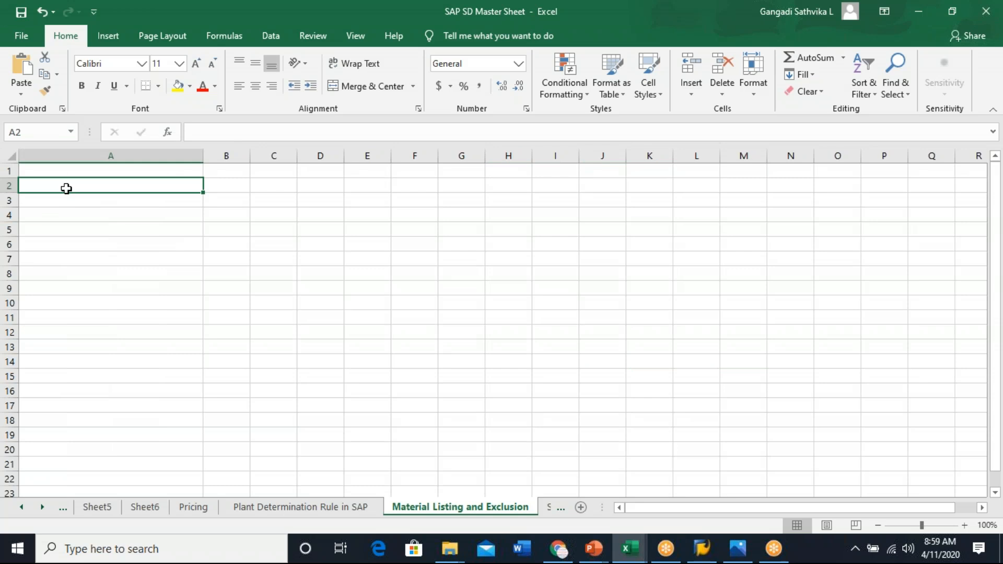
{"action": "type", "text": "Material Listing"}
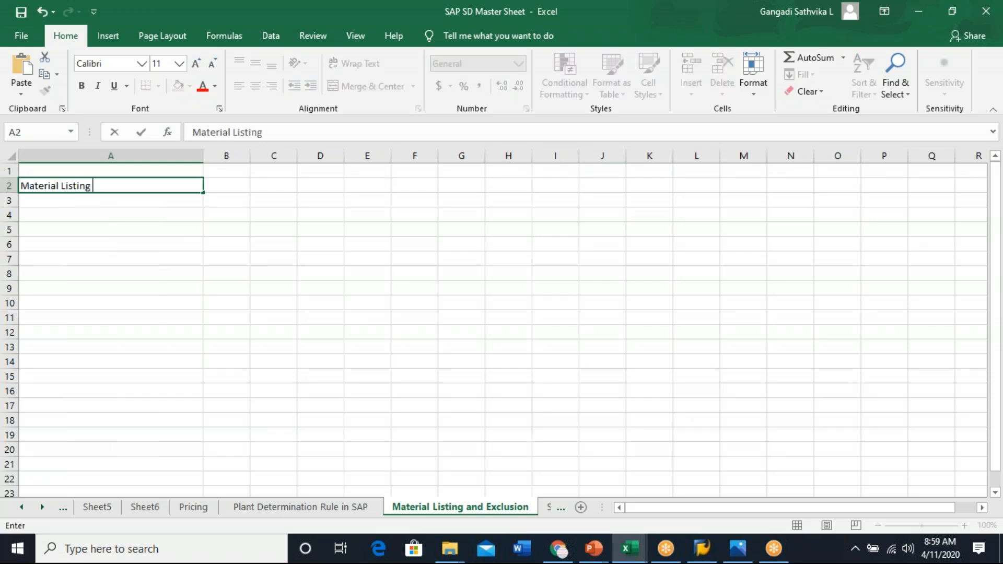
{"action": "key", "text": "Return"}
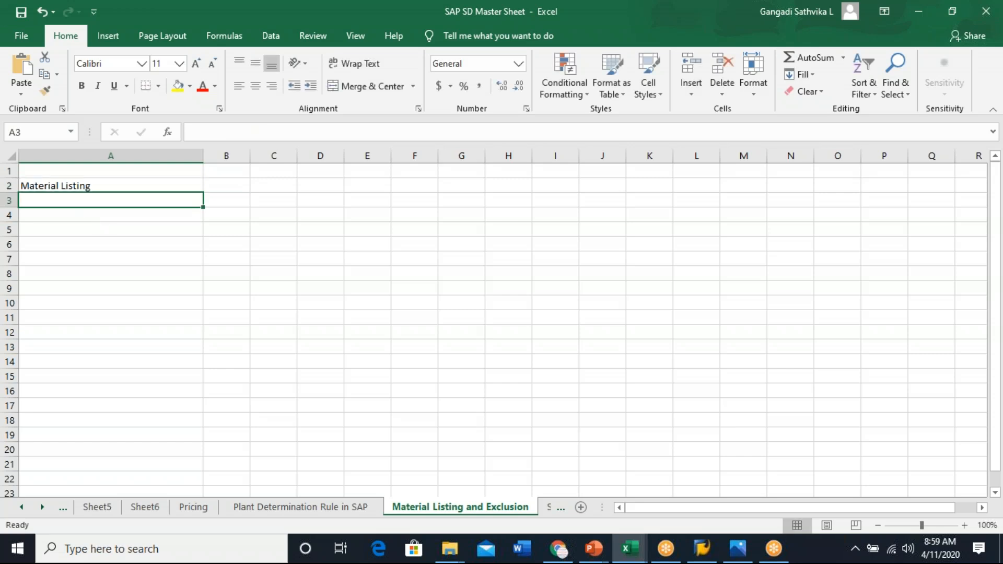
- Enter Material Exclusion in cell A3
{"action": "type", "text": "Material "}
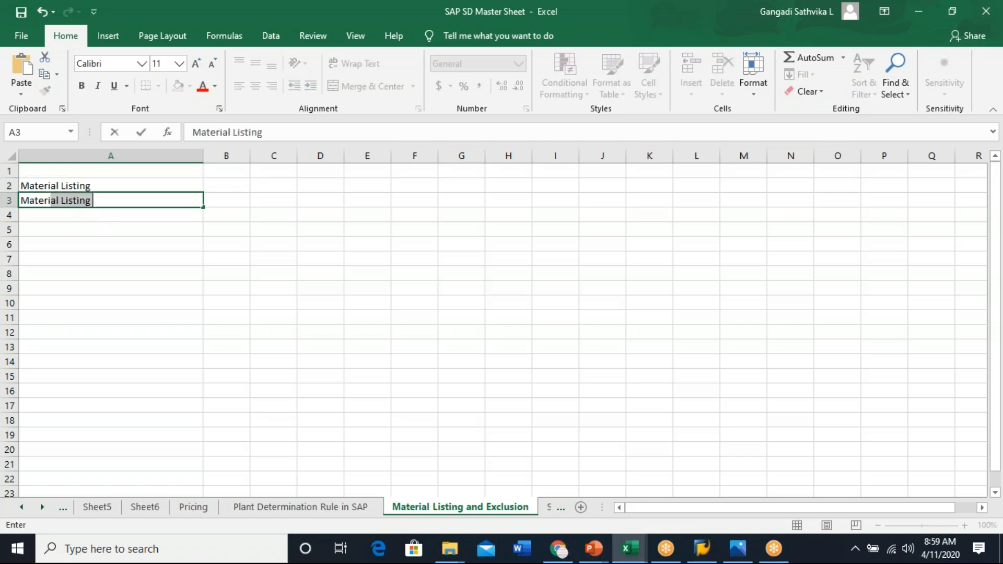
{"action": "type", "text": "Exclusion"}
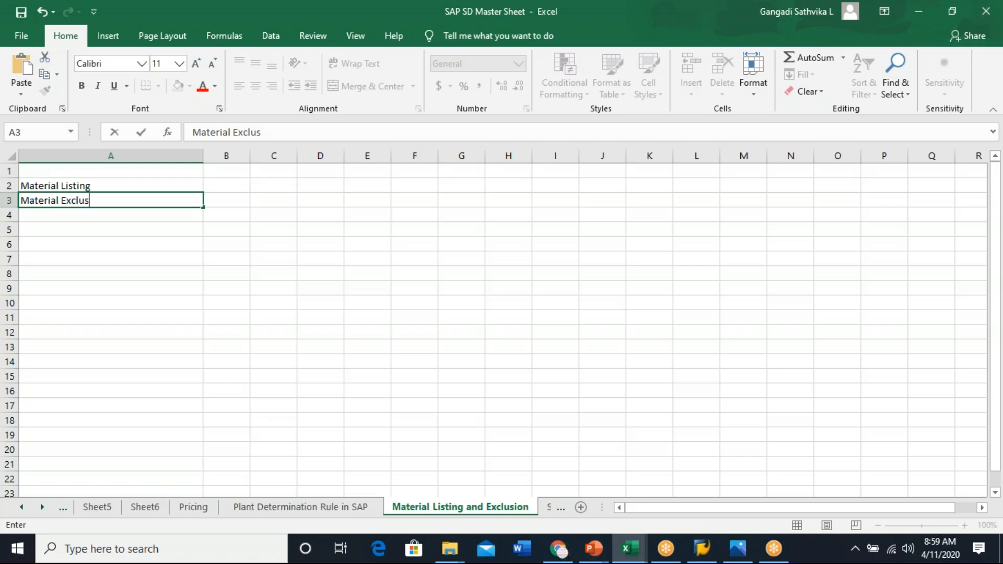
{"action": "left_click", "coordinate": [136, 305]}
{"action": "left_click", "coordinate": [110, 183]}
{"action": "left_click", "coordinate": [114, 204]}
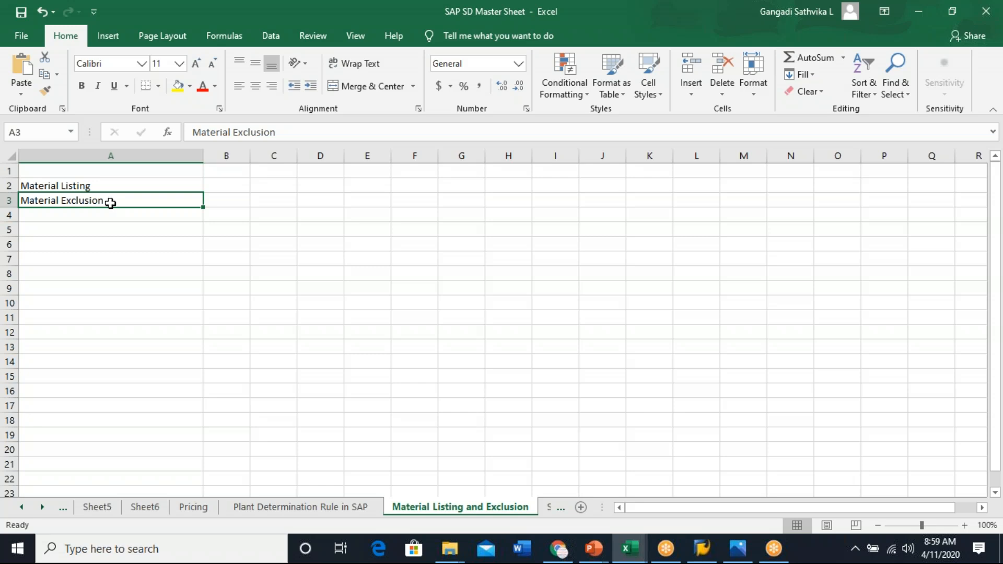
- Enter Sales Order in cell A6
{"action": "left_click", "coordinate": [85, 243]}
{"action": "type", "text": "S"}
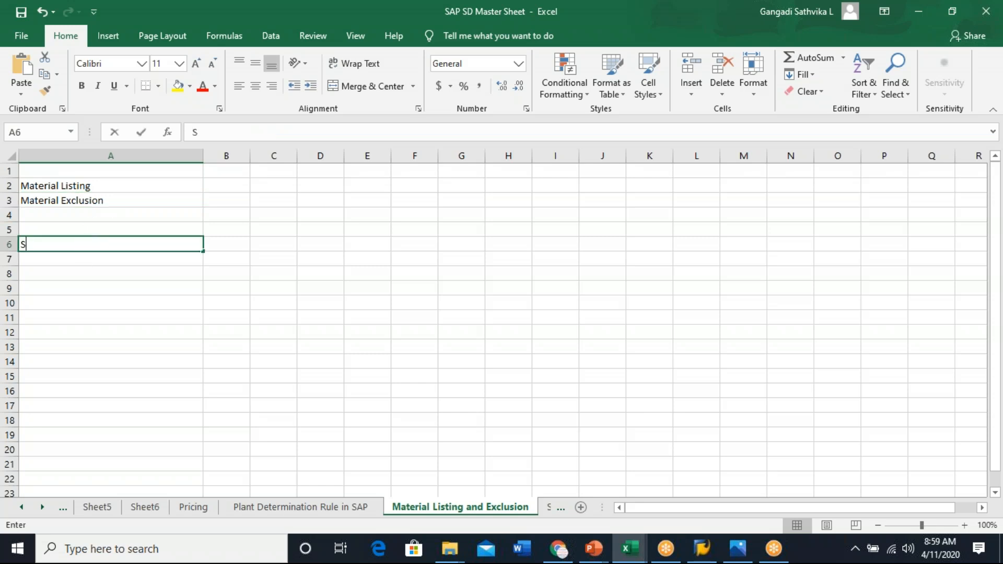
{"action": "type", "text": "ales Order"}
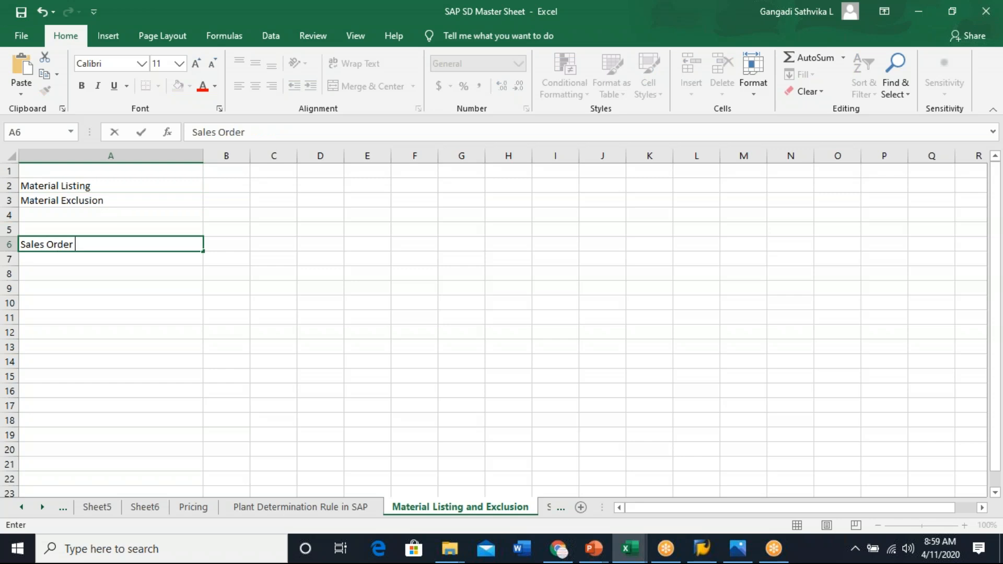
{"action": "left_click", "coordinate": [127, 243]}
- Widen column B and enter Ramsun Technologies in cell B1 as the customer heading
{"action": "left_click", "coordinate": [224, 185]}
{"action": "left_click_drag", "start_coordinate": [250, 155], "coordinate": [353, 150]}
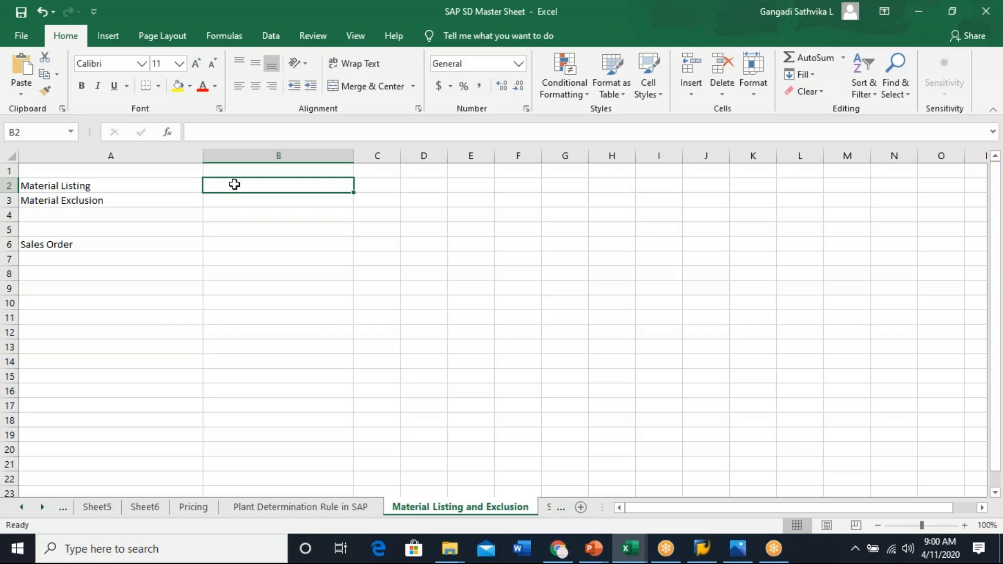
{"action": "left_click", "coordinate": [241, 166]}
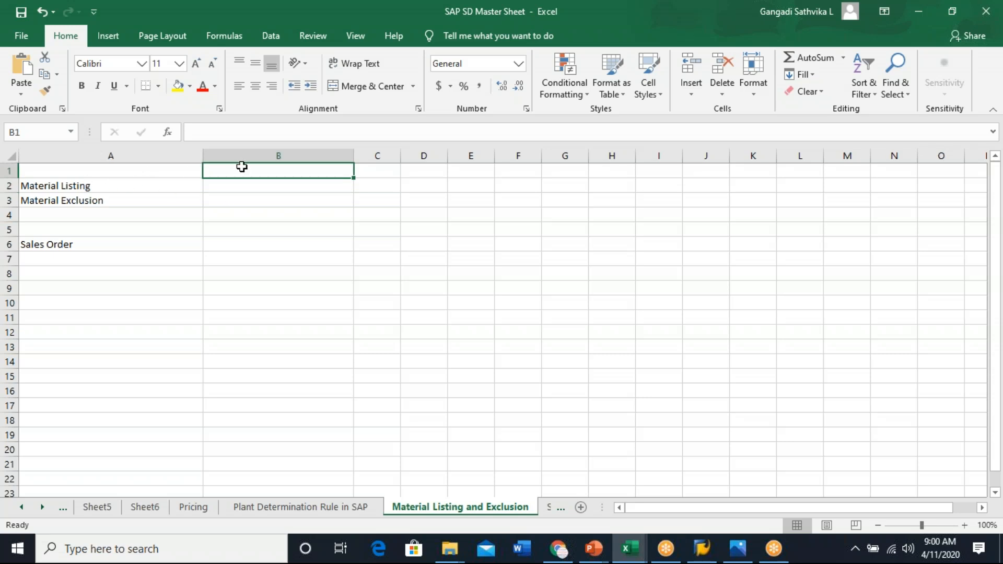
{"action": "type", "text": "Cust"}
{"action": "key", "text": "BackSpace"}
{"action": "key", "text": "BackSpace"}
{"action": "key", "text": "BackSpace"}
{"action": "key", "text": "BackSpace"}
{"action": "type", "text": "Ram"}
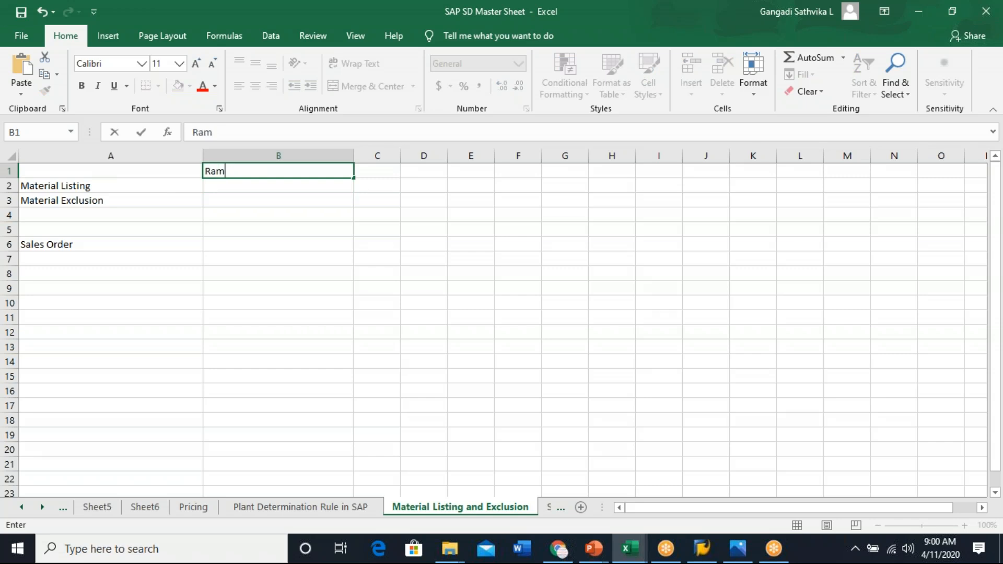
{"action": "type", "text": "sun Techn"}
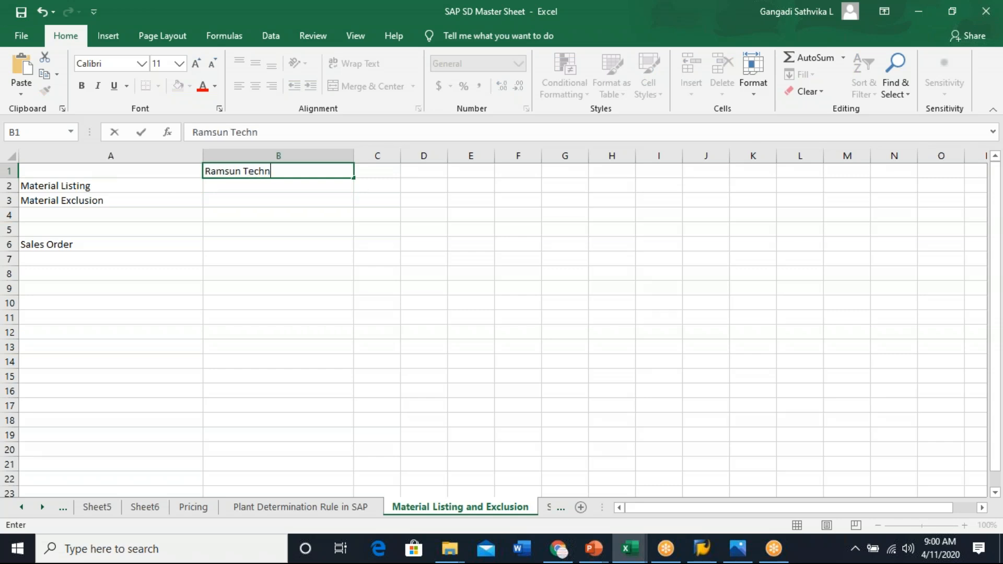
{"action": "type", "text": "ologies"}
{"action": "left_click", "coordinate": [281, 285]}
- Enter Material 1, Material 2 and Material 3 in cell B2 and widen column B slightly to fit
{"action": "left_click", "coordinate": [223, 185]}
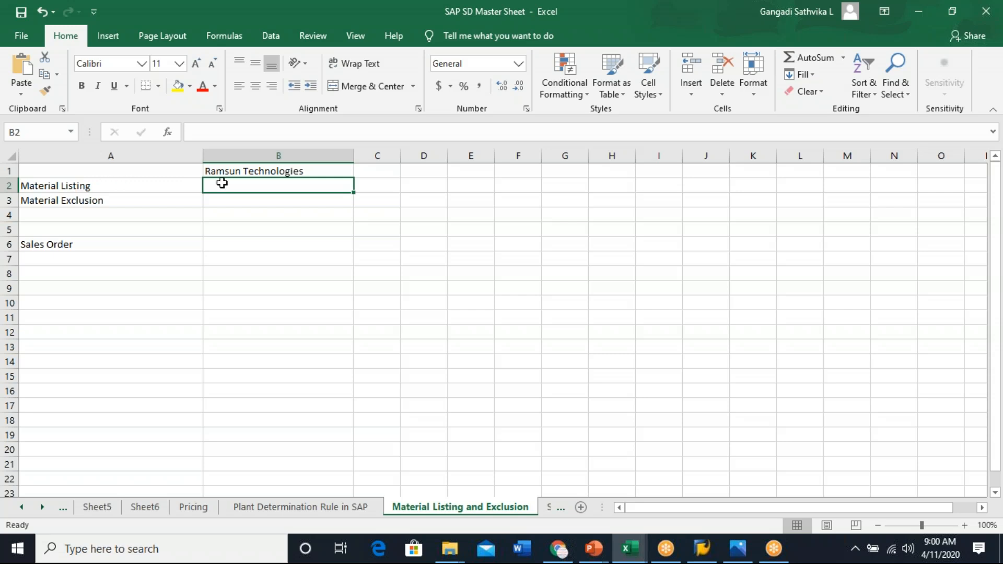
{"action": "type", "text": "Material 1, Material 2 an"}
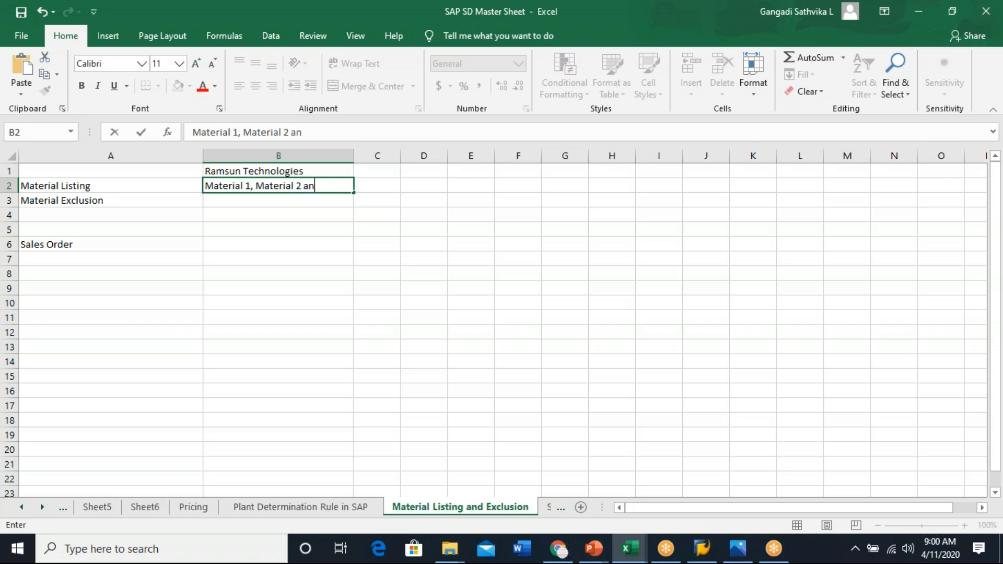
{"action": "type", "text": "d Materia"}
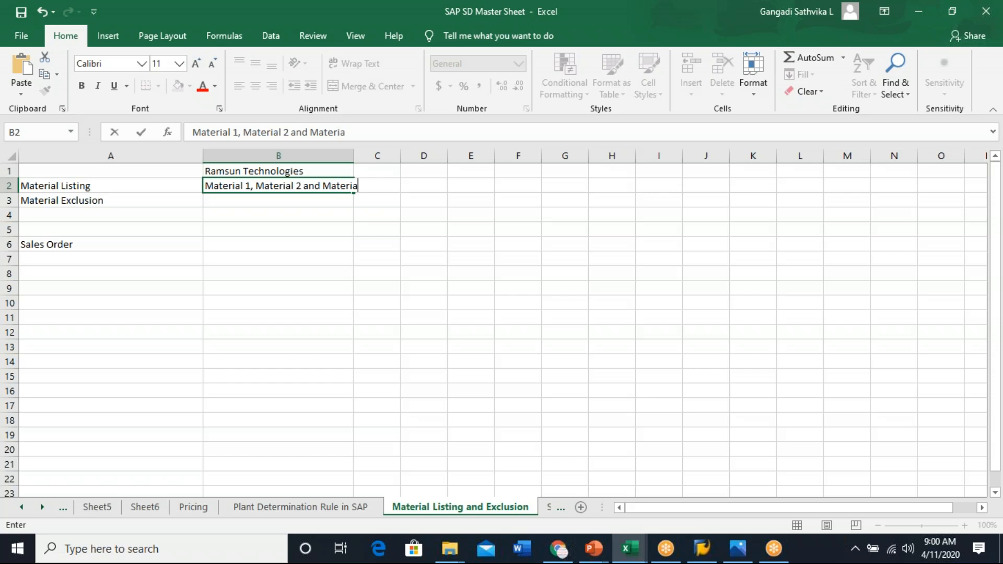
{"action": "type", "text": "l 3"}
{"action": "left_click_drag", "start_coordinate": [386, 330], "coordinate": [386, 320]}
{"action": "left_click_drag", "start_coordinate": [356, 151], "coordinate": [376, 151]}
{"action": "left_click", "coordinate": [464, 242]}
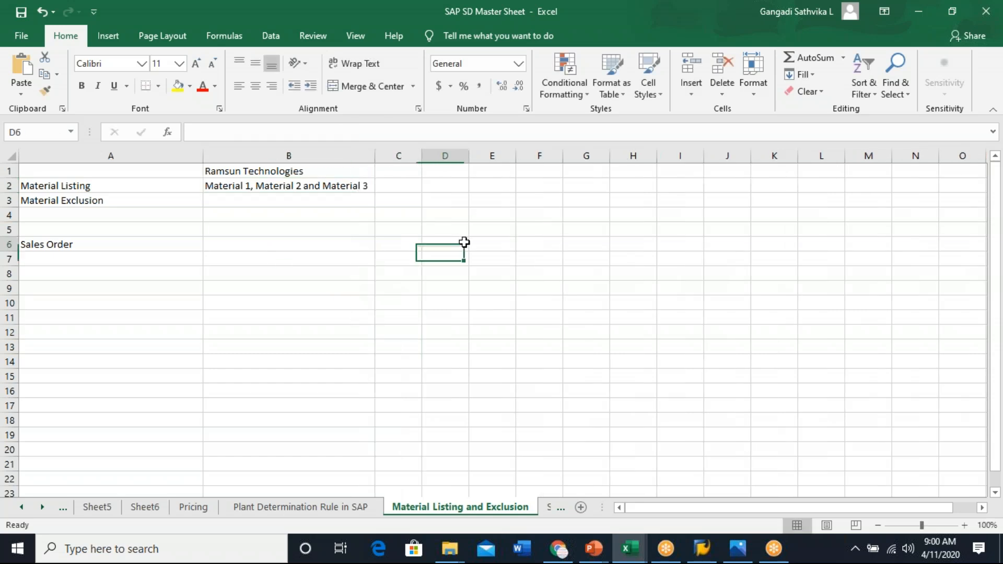
- Enter Material 5, Material 6 and Material 10 in cell B4
{"action": "left_click", "coordinate": [289, 185]}
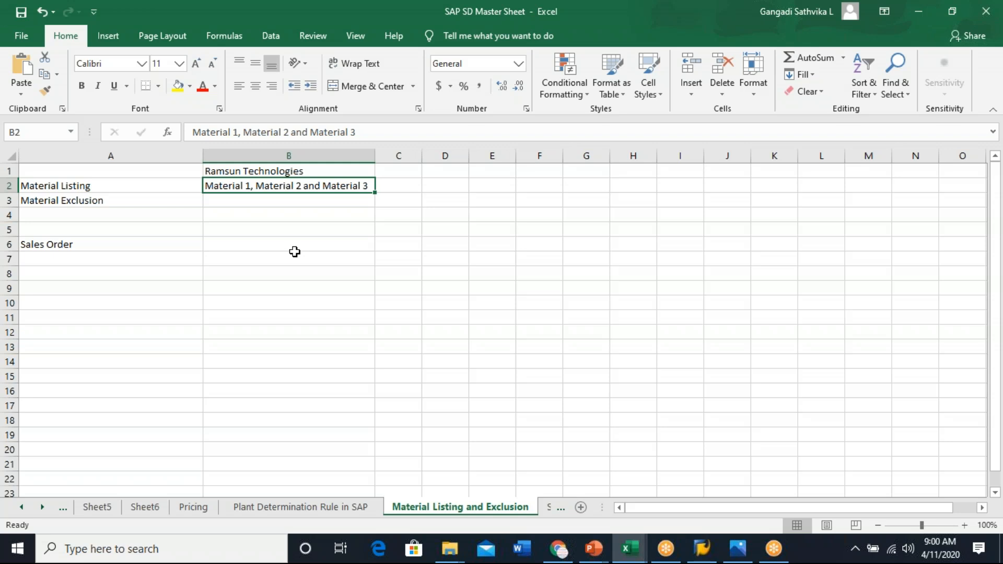
{"action": "left_click", "coordinate": [261, 201]}
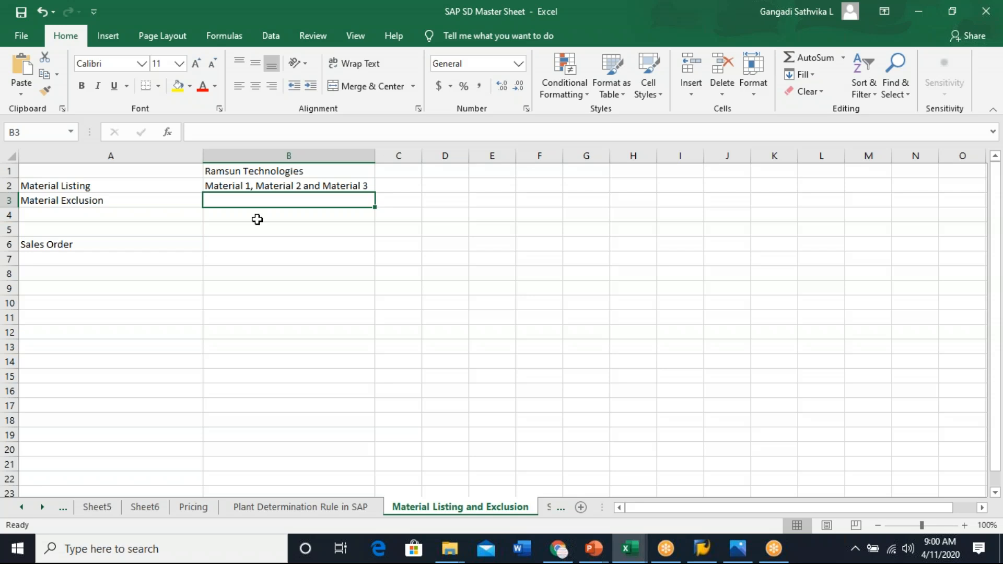
{"action": "left_click", "coordinate": [257, 220]}
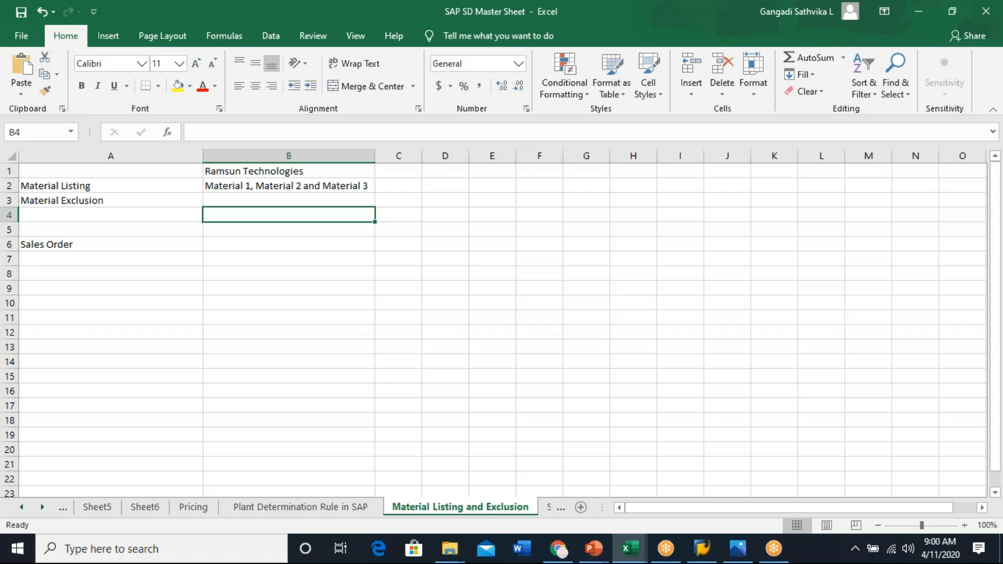
{"action": "type", "text": "Material"}
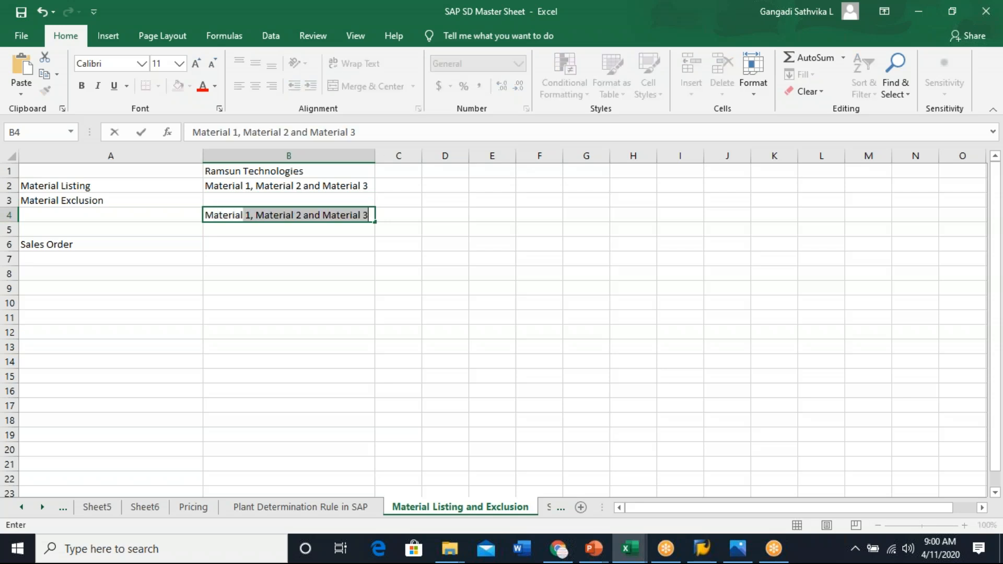
{"action": "type", "text": " 5"}
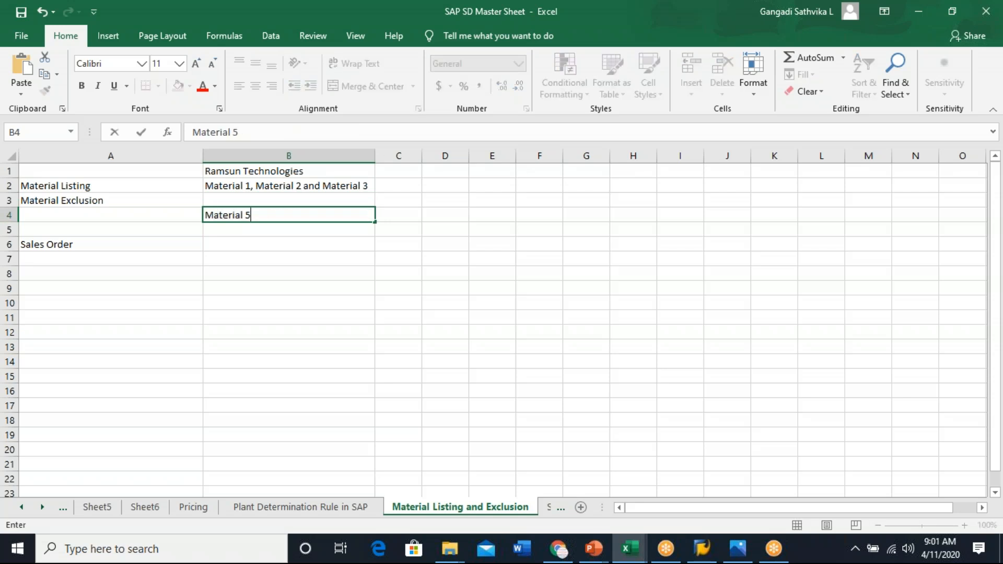
{"action": "type", "text": ", Material 6 a"}
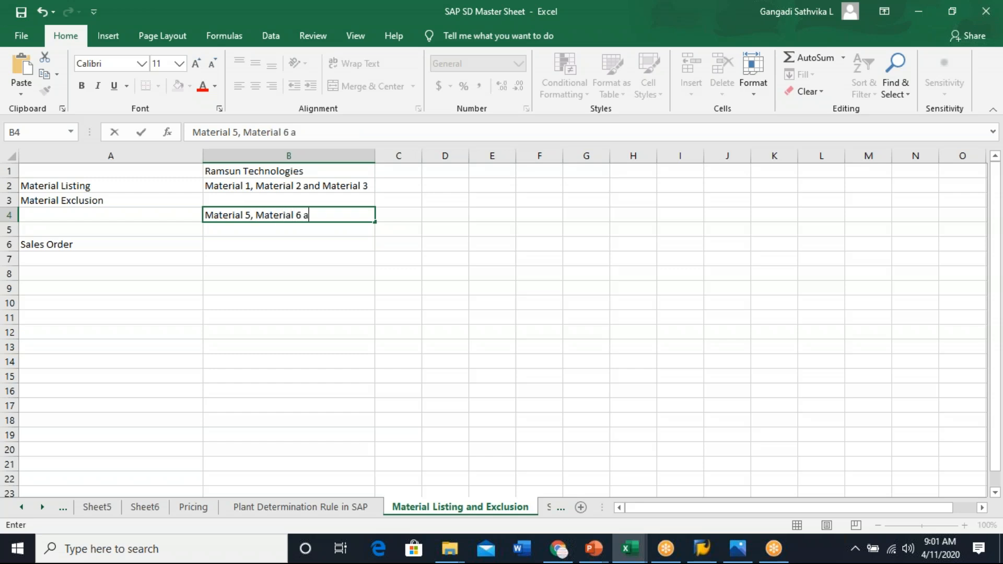
{"action": "type", "text": "nd Material"}
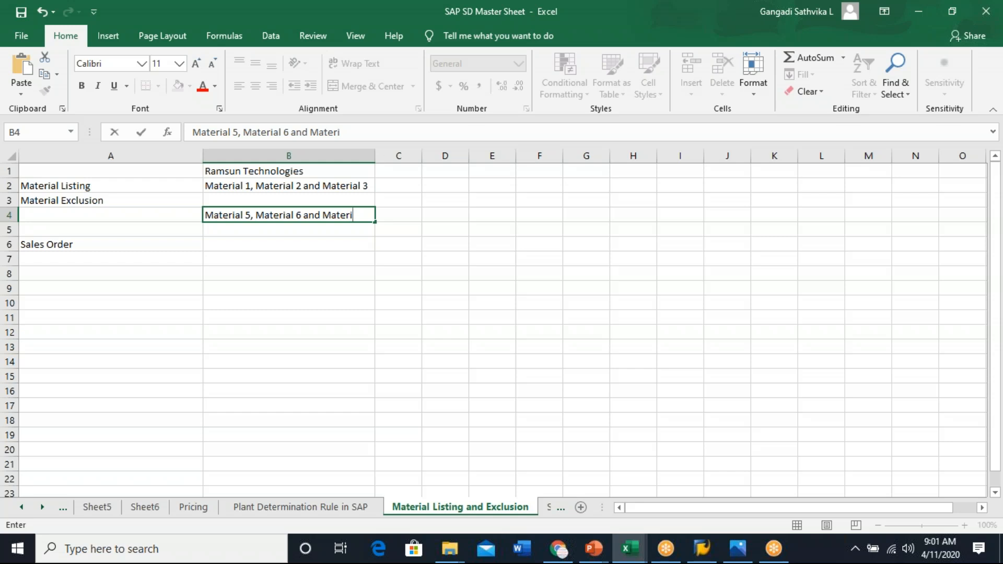
{"action": "type", "text": "0"}
{"action": "left_click", "coordinate": [263, 347]}
{"action": "left_click", "coordinate": [263, 274]}
- Move the B4 entry up into cell B3 beside Material Exclusion
{"action": "left_click", "coordinate": [257, 213]}
{"action": "key", "text": "ctrl+x"}
{"action": "left_click", "coordinate": [218, 200]}
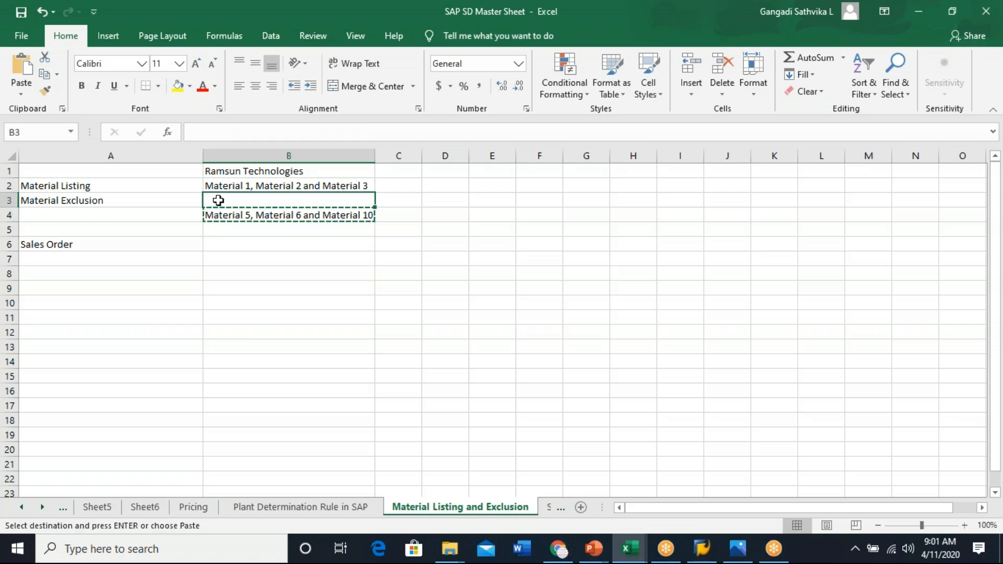
{"action": "key", "text": "ctrl+v"}
{"action": "left_click", "coordinate": [290, 266]}
- Enter Material 1 in cell B6 beside Sales Order
{"action": "left_click", "coordinate": [131, 243]}
{"action": "left_click", "coordinate": [224, 246]}
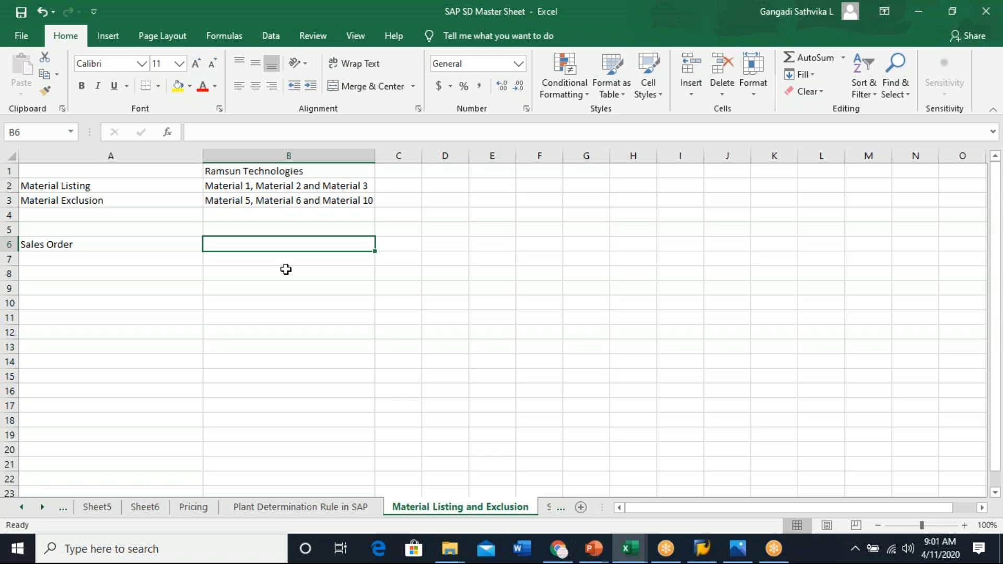
{"action": "type", "text": "Mater"}
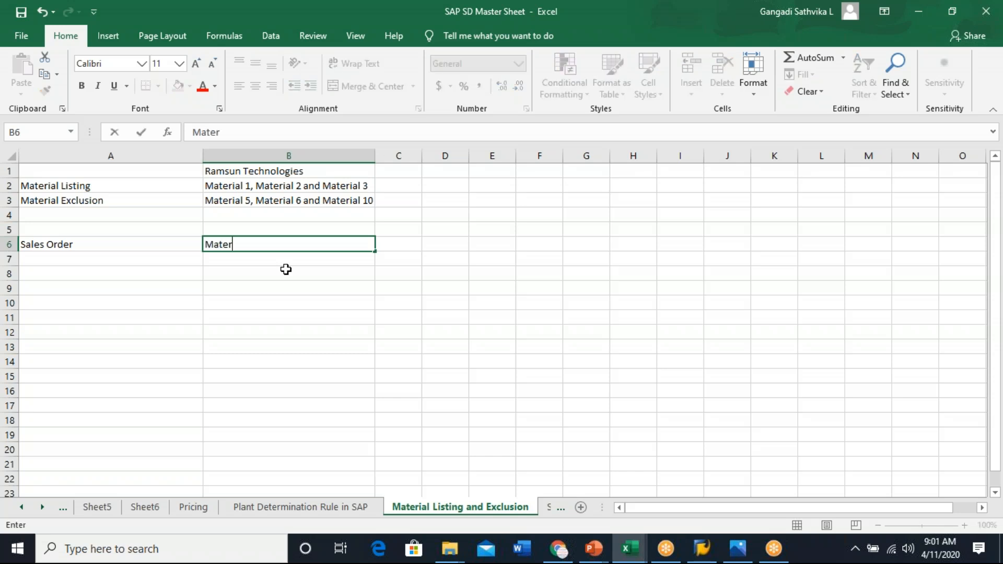
{"action": "type", "text": "ial 1"}
{"action": "left_click", "coordinate": [310, 171]}
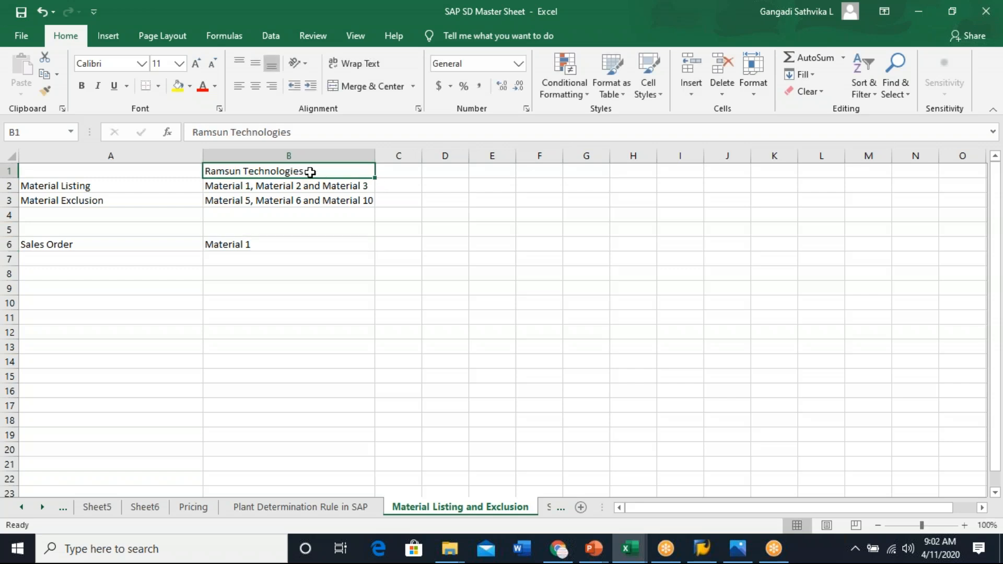
- Review the customer, material listing, material exclusion and sales order entries on the sheet
{"action": "left_click", "coordinate": [43, 185]}
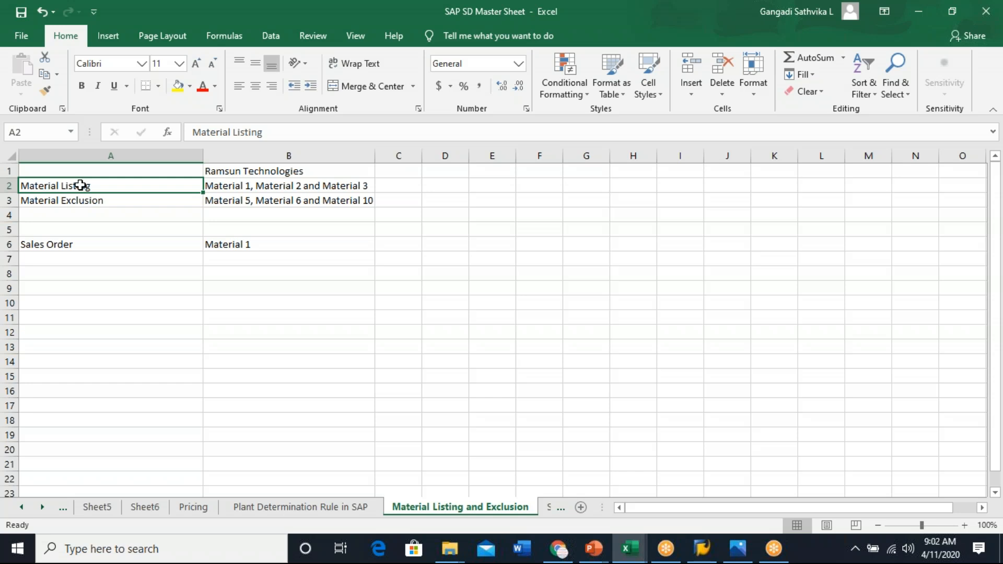
{"action": "left_click", "coordinate": [238, 185]}
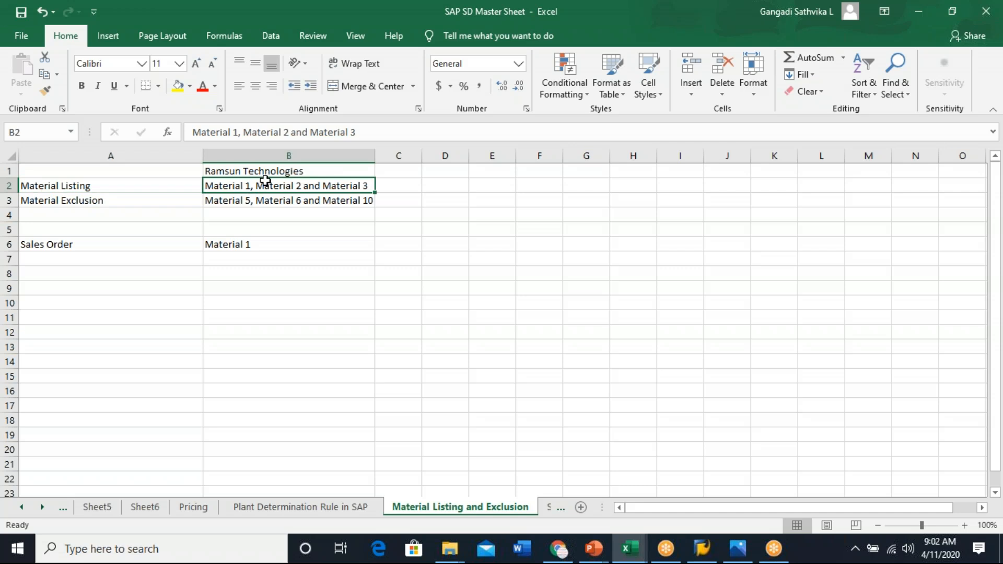
{"action": "left_click", "coordinate": [302, 168]}
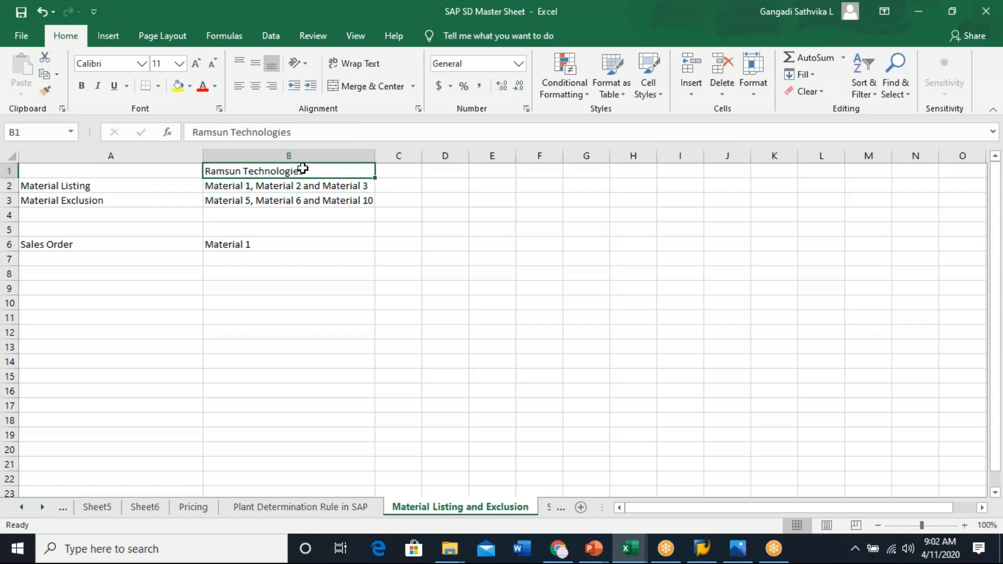
{"action": "left_click", "coordinate": [61, 187]}
{"action": "left_click", "coordinate": [236, 186]}
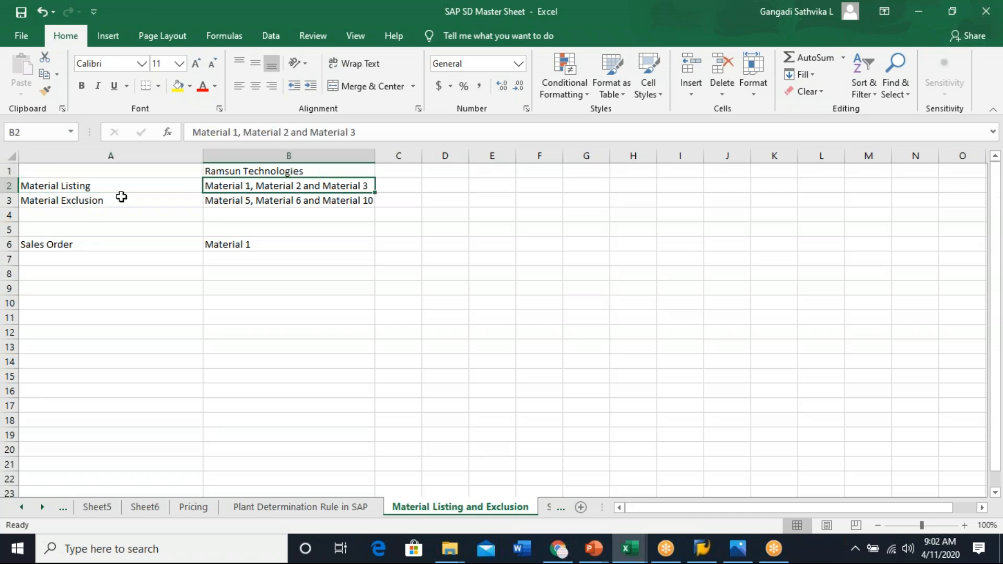
{"action": "left_click_drag", "start_coordinate": [53, 185], "coordinate": [237, 189]}
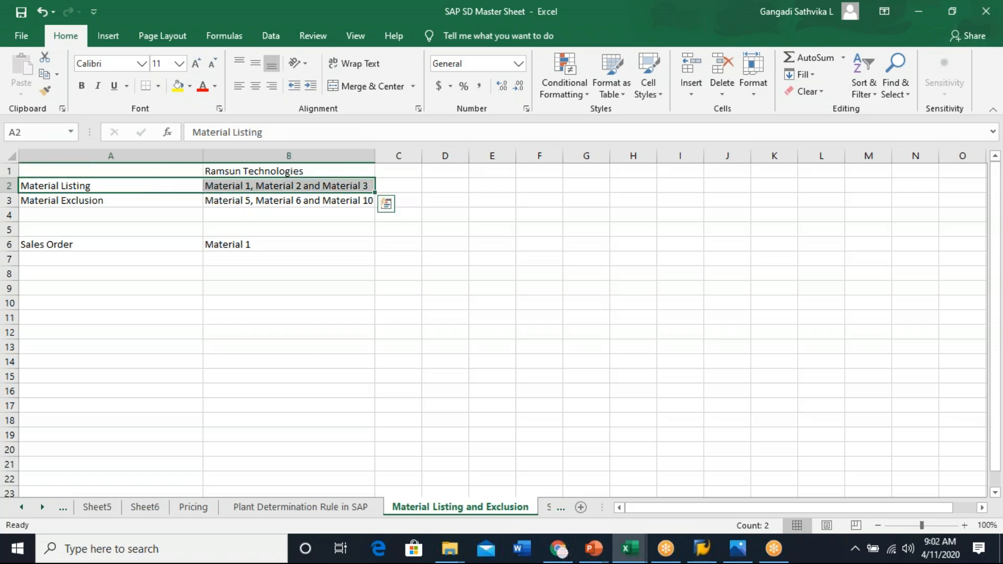
{"action": "left_click", "coordinate": [312, 170]}
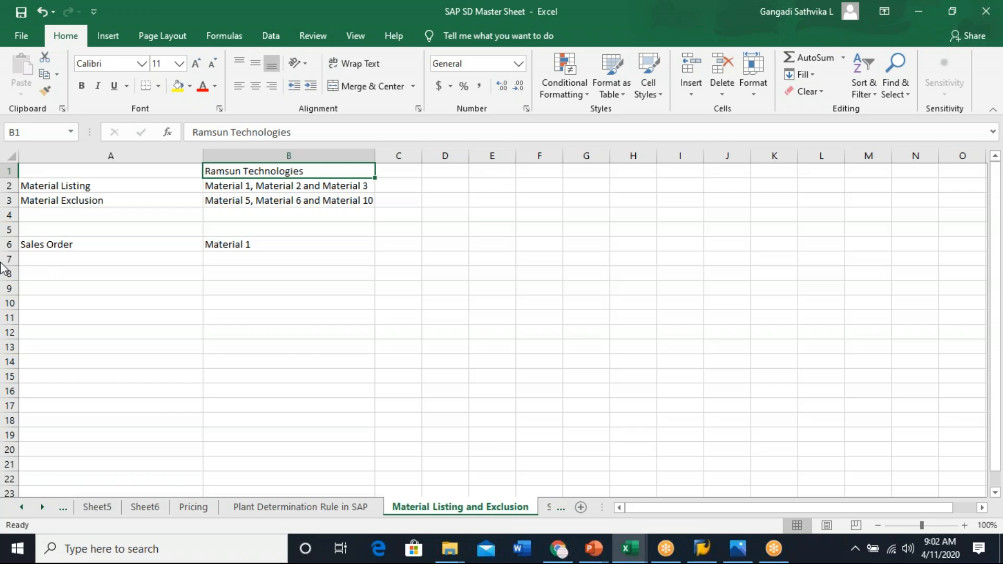
{"action": "left_click", "coordinate": [99, 244]}
{"action": "key", "text": "F2"}
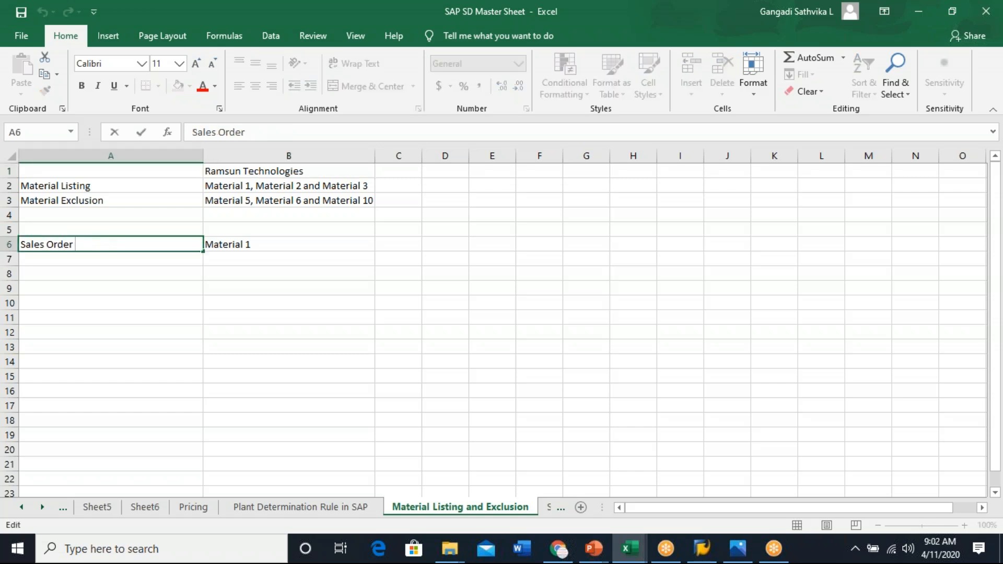
{"action": "left_click", "coordinate": [300, 172]}
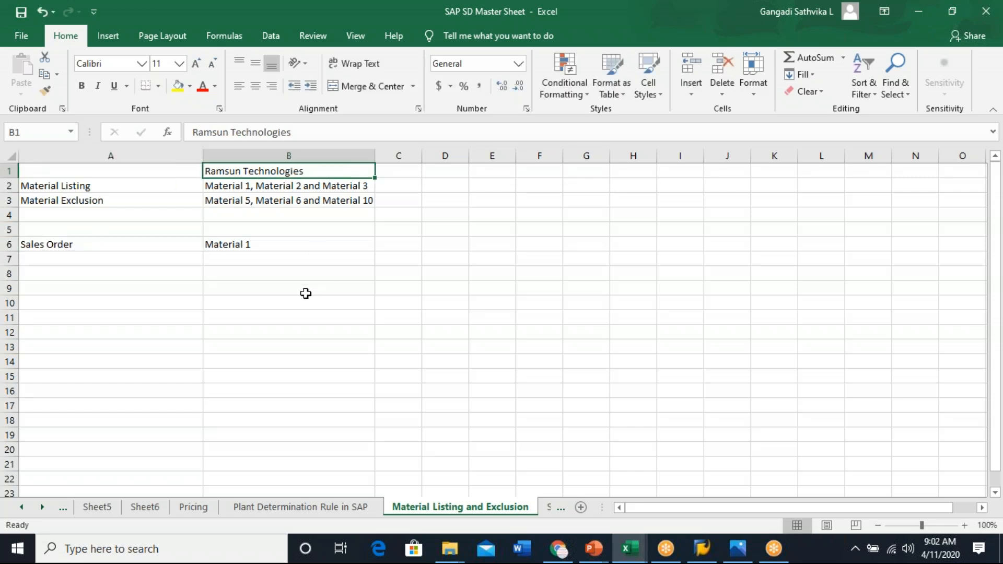
{"action": "left_click", "coordinate": [76, 242]}
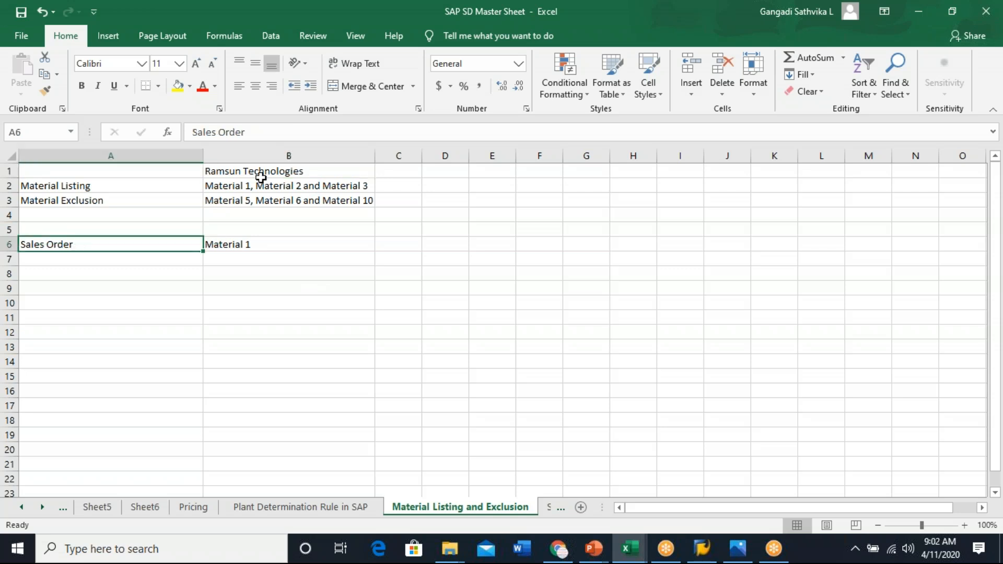
{"action": "left_click", "coordinate": [290, 245]}
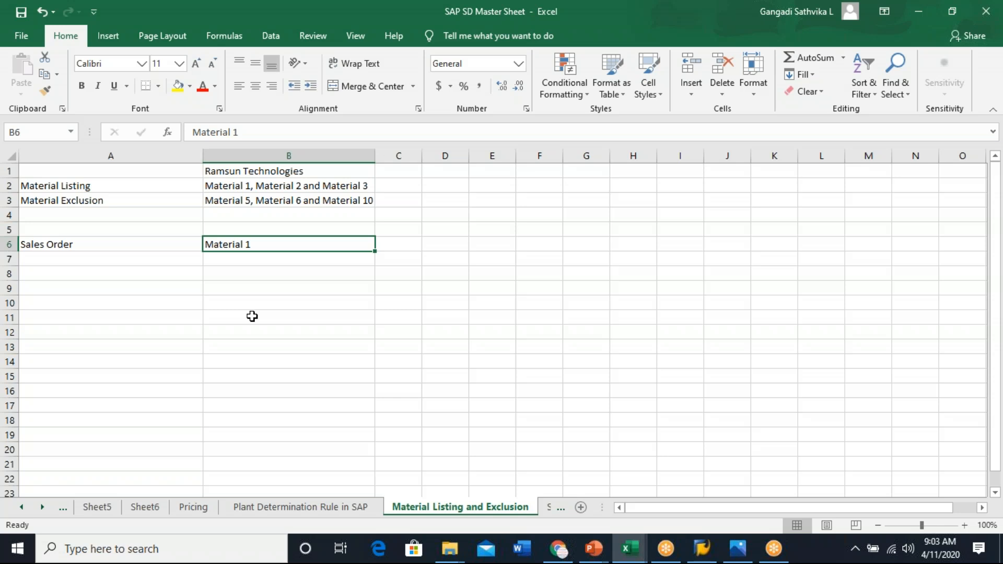
- Enter a second Sales Order label in cell A8 with Material 5 in cell B8
{"action": "left_click", "coordinate": [61, 272]}
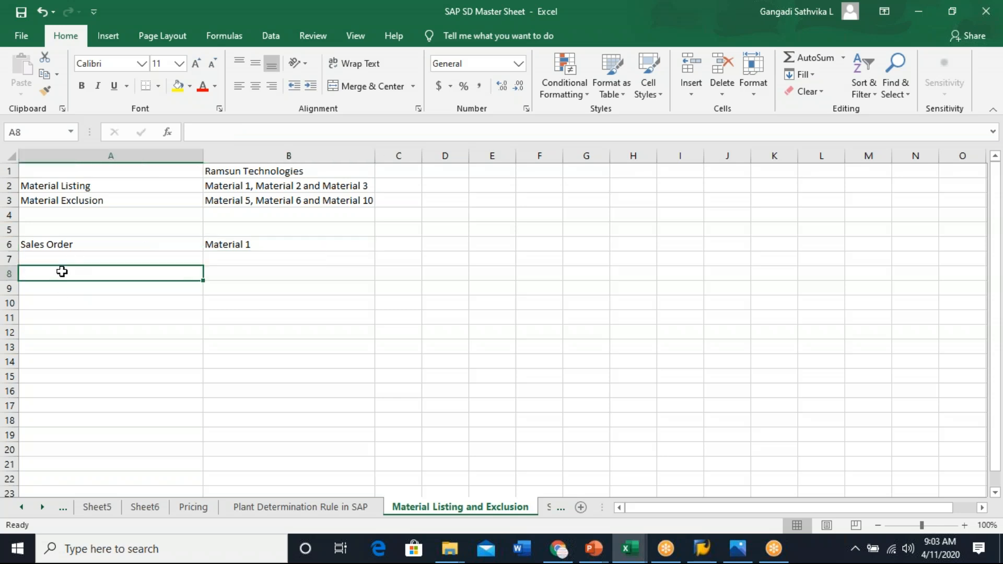
{"action": "type", "text": "Sales Order"}
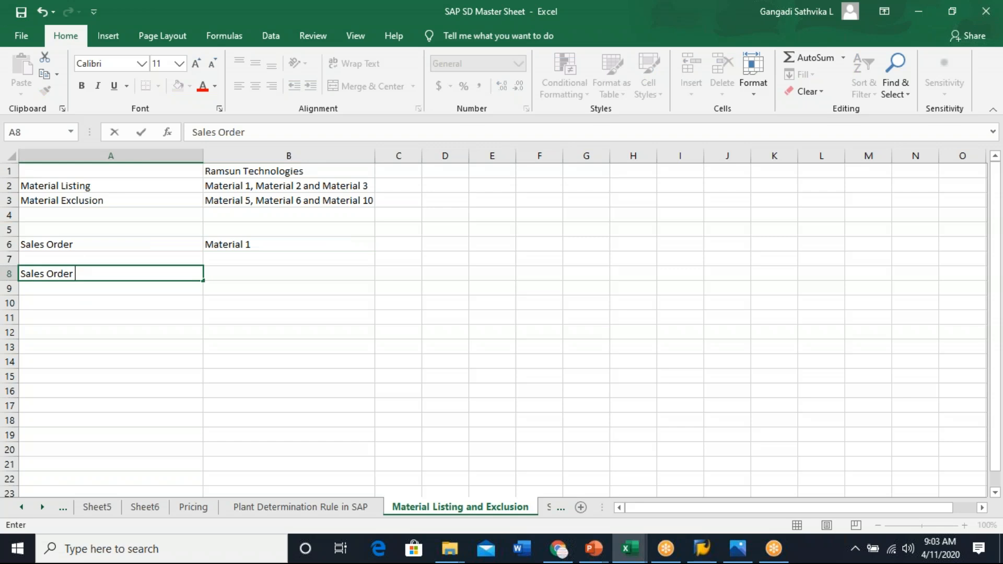
{"action": "key", "text": "Tab"}
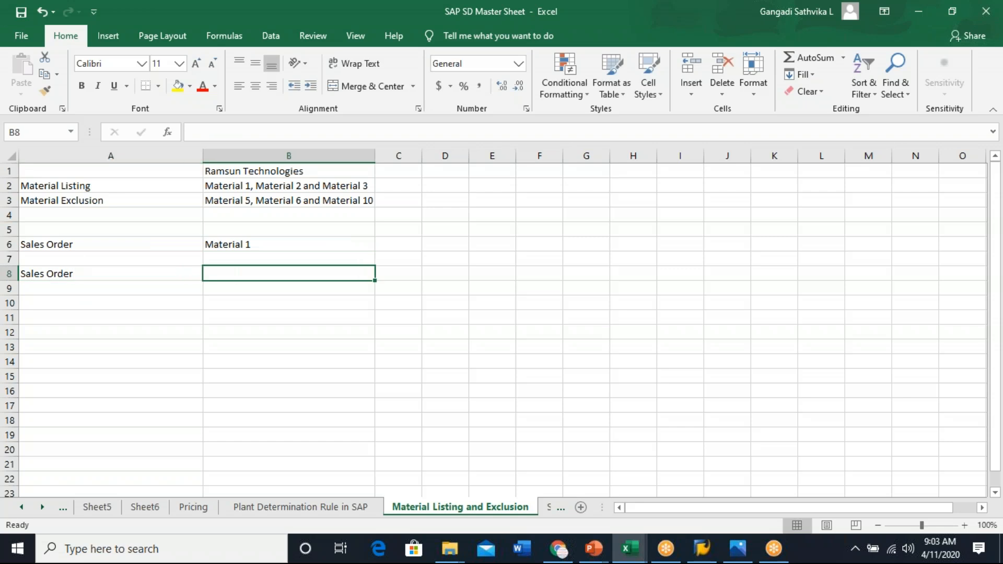
{"action": "type", "text": "Material "}
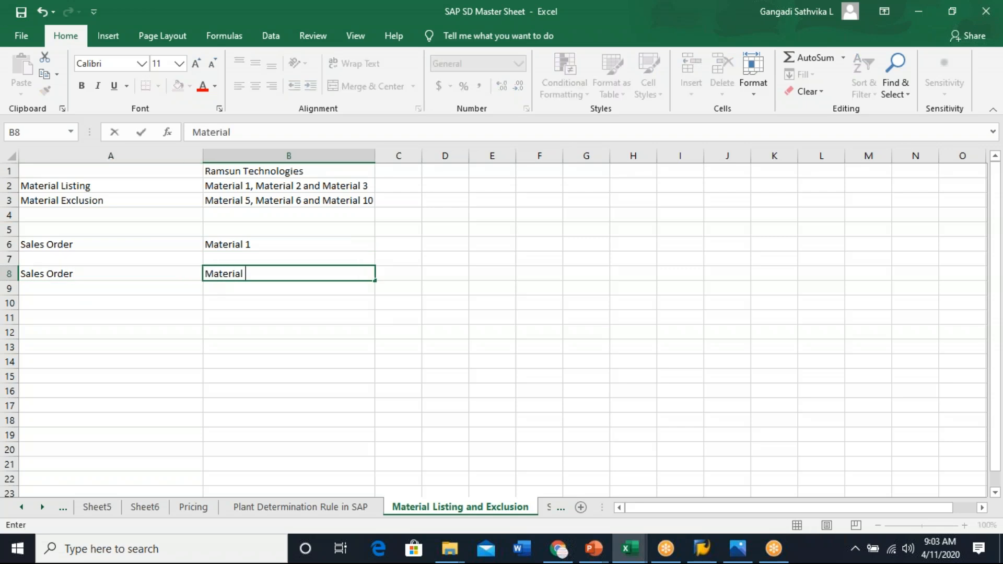
{"action": "type", "text": "5"}
{"action": "left_click", "coordinate": [199, 365]}
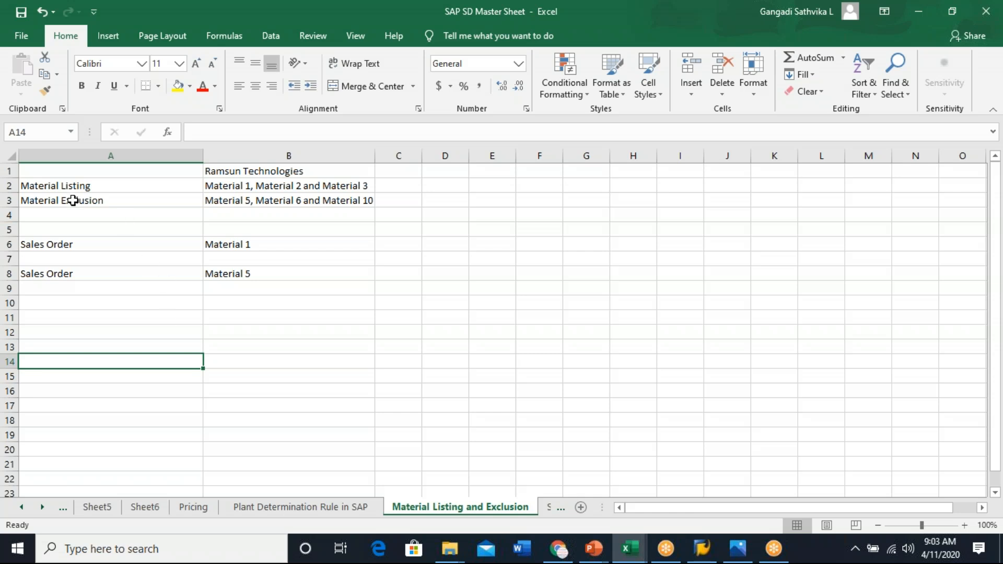
- Compare the Material Listing and Material Exclusion rows with the two sales order rows
{"action": "left_click", "coordinate": [46, 187]}
{"action": "left_click", "coordinate": [55, 199]}
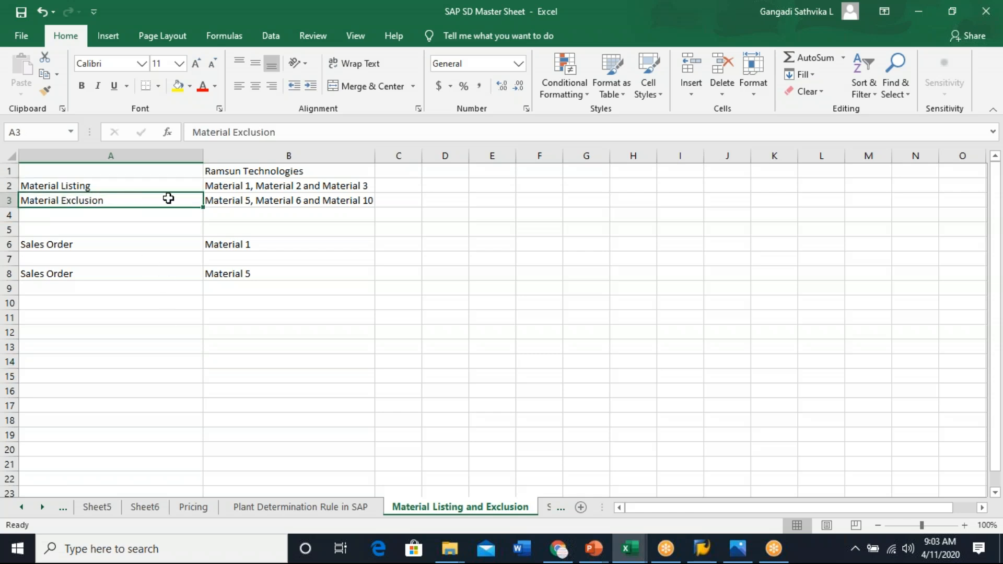
{"action": "left_click", "coordinate": [109, 186]}
{"action": "left_click_drag", "start_coordinate": [109, 185], "coordinate": [285, 186]}
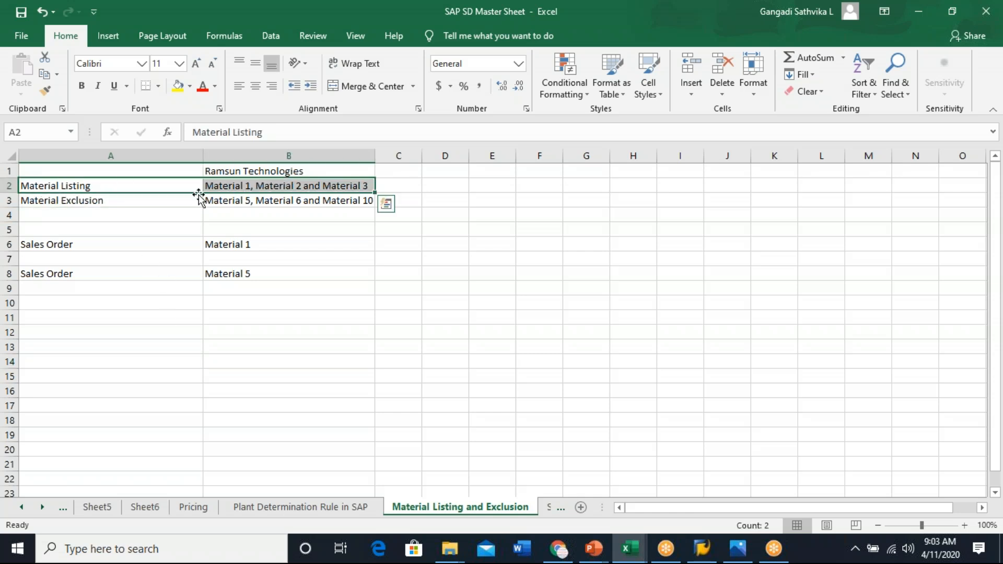
{"action": "left_click", "coordinate": [87, 201]}
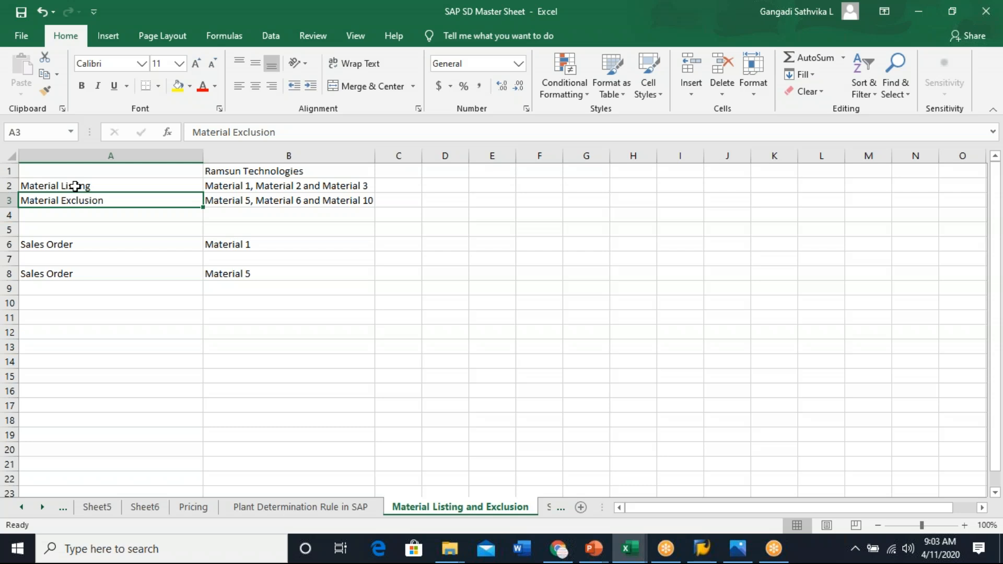
{"action": "left_click_drag", "start_coordinate": [82, 185], "coordinate": [260, 183]}
{"action": "left_click", "coordinate": [78, 201]}
{"action": "left_click", "coordinate": [48, 274]}
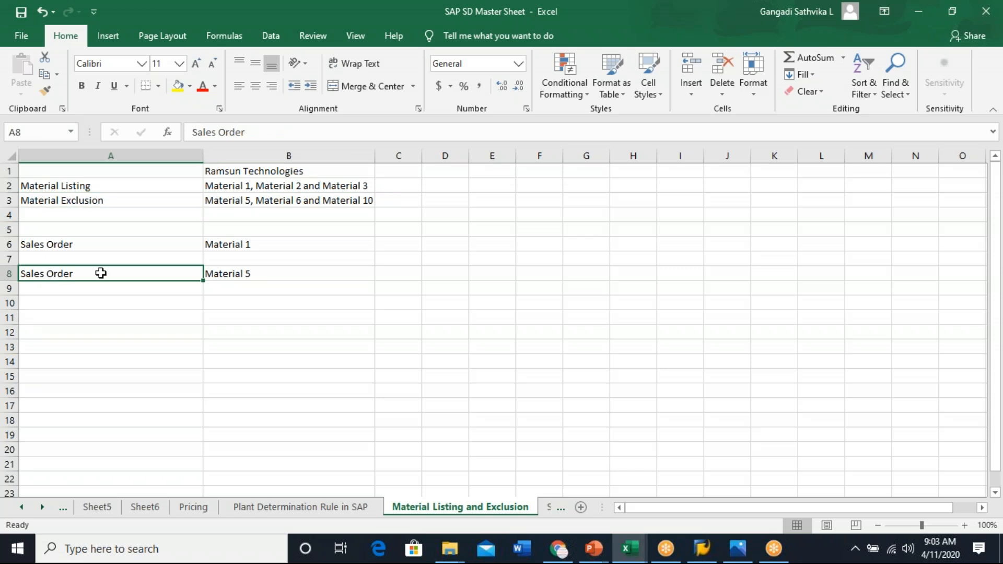
{"action": "left_click", "coordinate": [272, 272]}
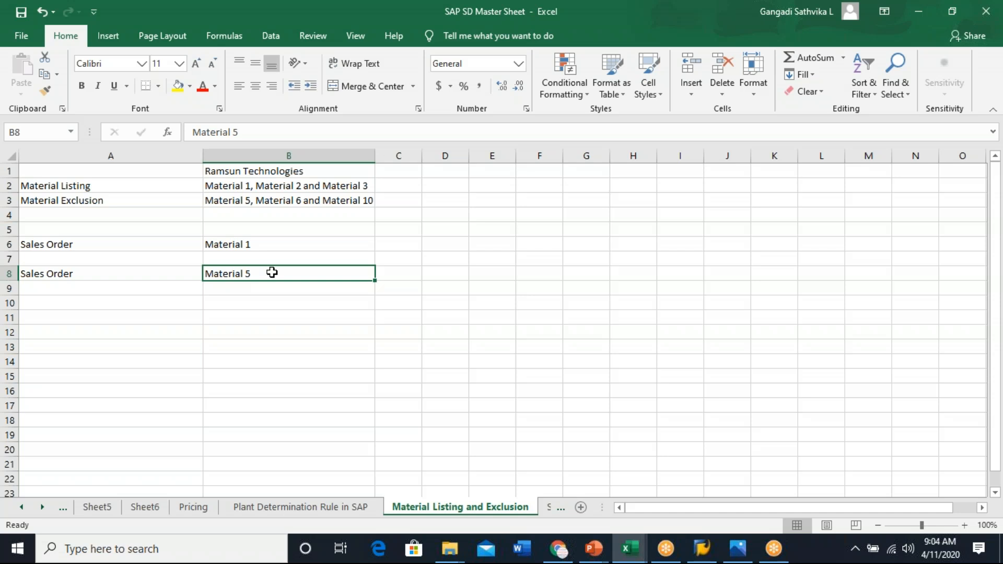
- Colour the text of the second sales order row, A8:B8, red
{"action": "left_click_drag", "start_coordinate": [70, 274], "coordinate": [230, 268]}
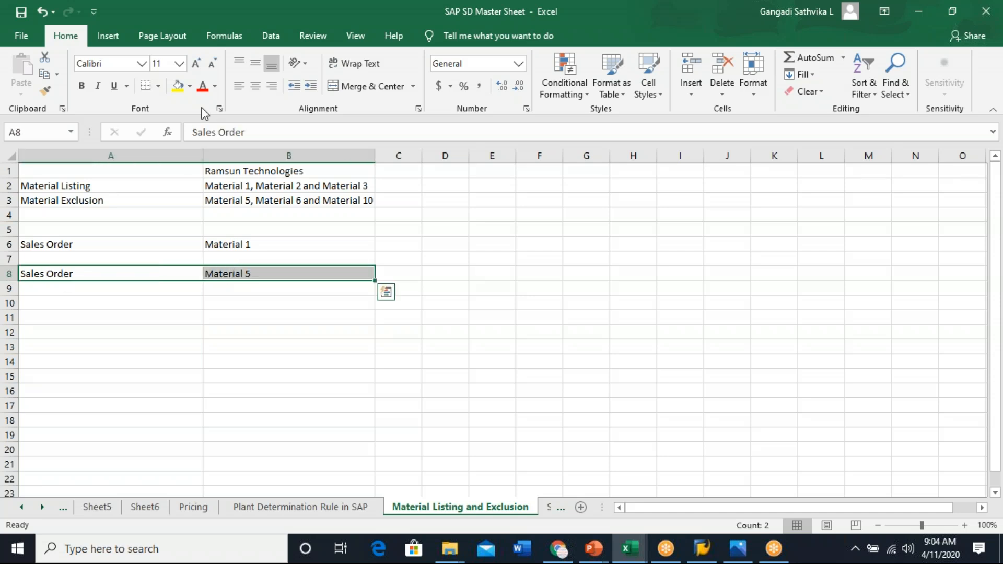
{"action": "left_click", "coordinate": [203, 87]}
{"action": "left_click", "coordinate": [255, 347]}
- Fill the first sales order row, A6:B6, with green
{"action": "left_click_drag", "start_coordinate": [51, 247], "coordinate": [235, 245]}
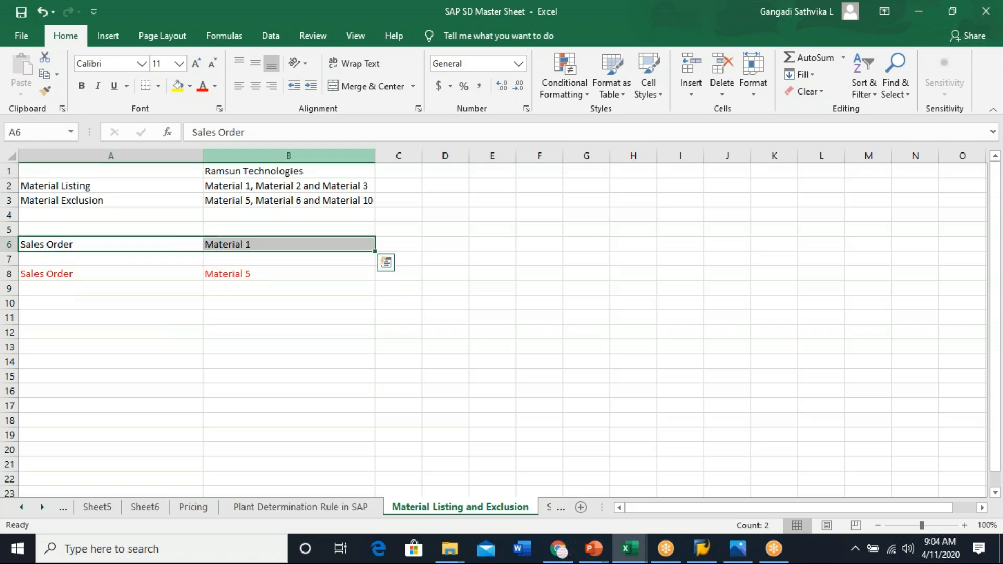
{"action": "left_click", "coordinate": [190, 88]}
{"action": "left_click", "coordinate": [227, 199]}
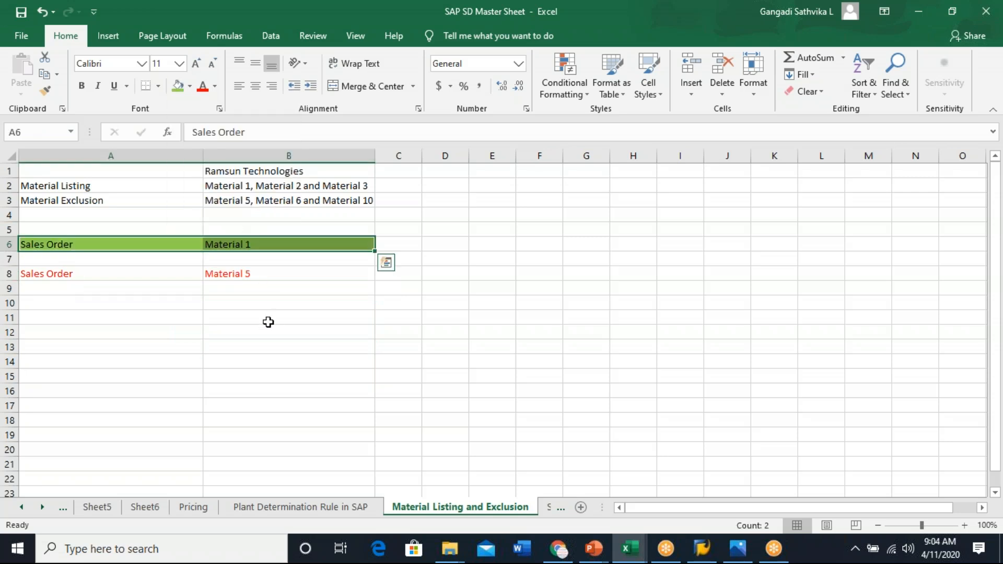
{"action": "left_click", "coordinate": [258, 331]}
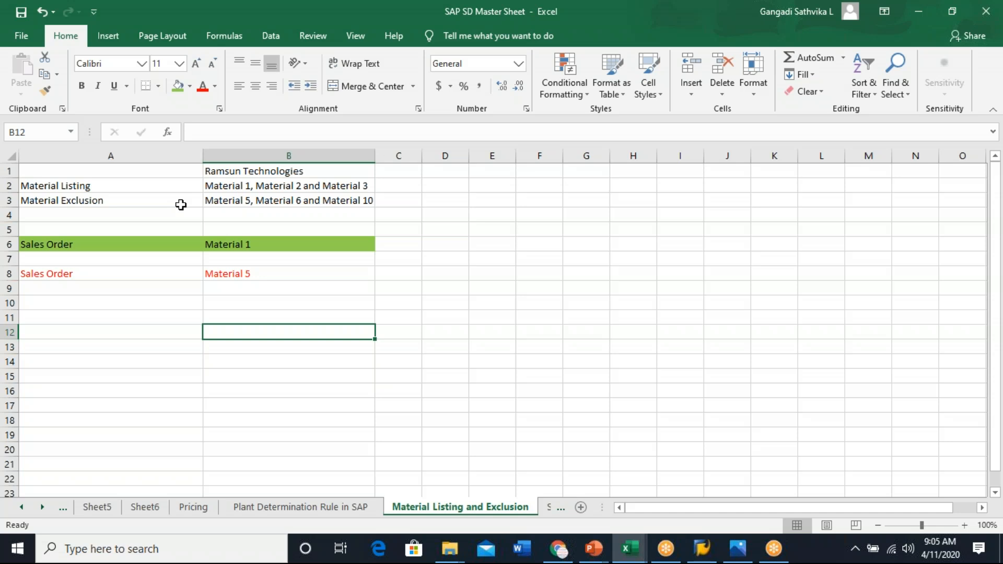
- Switch to SAP Logon and open the SAP ERP connection
{"action": "left_click", "coordinate": [48, 247]}
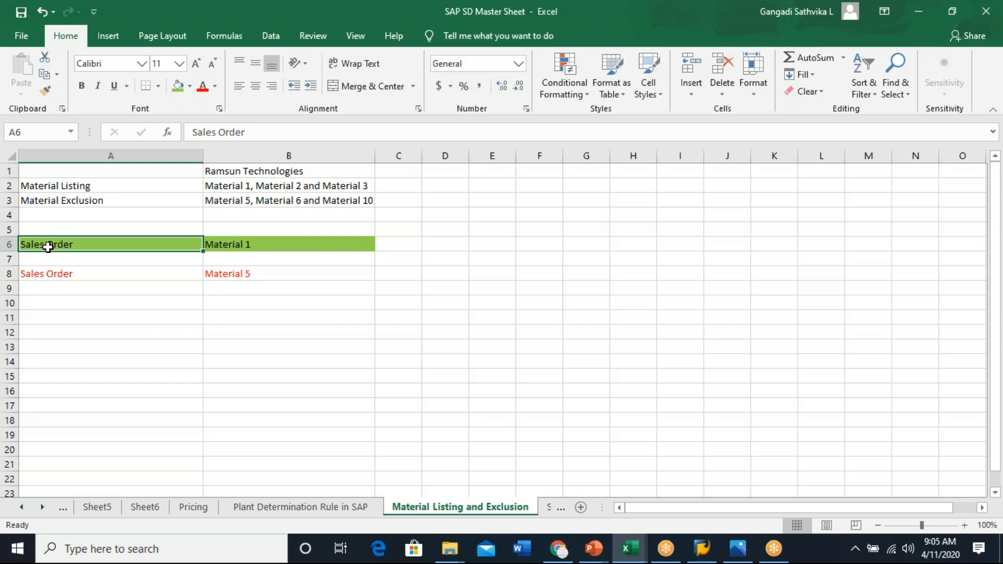
{"action": "left_click", "coordinate": [546, 313]}
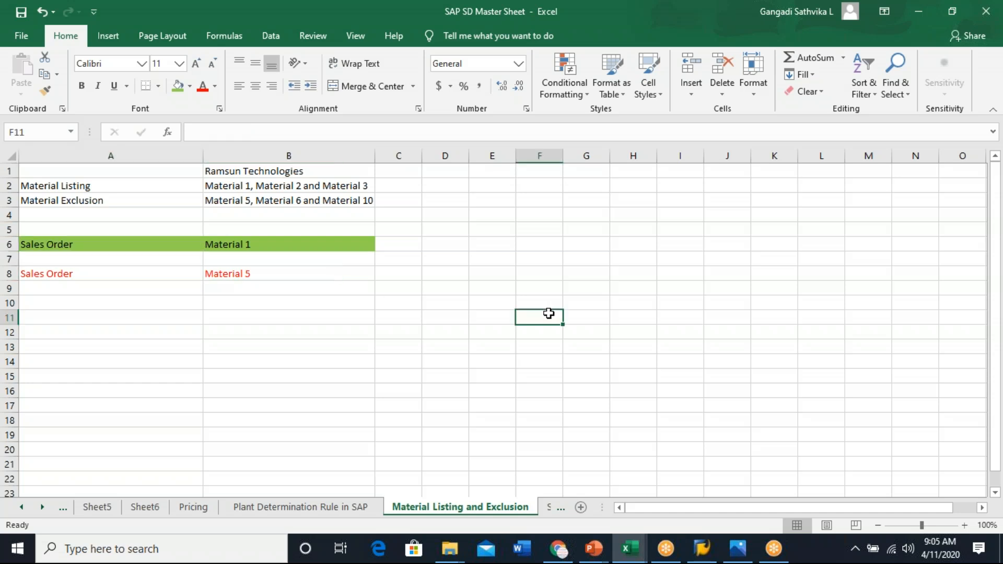
{"action": "left_click", "coordinate": [702, 549]}
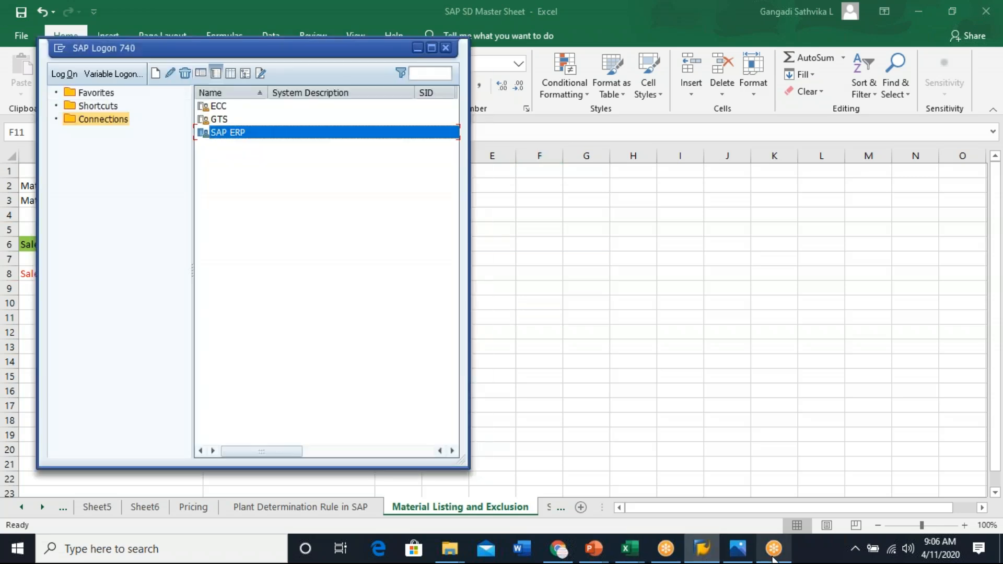
{"action": "left_click", "coordinate": [773, 558]}
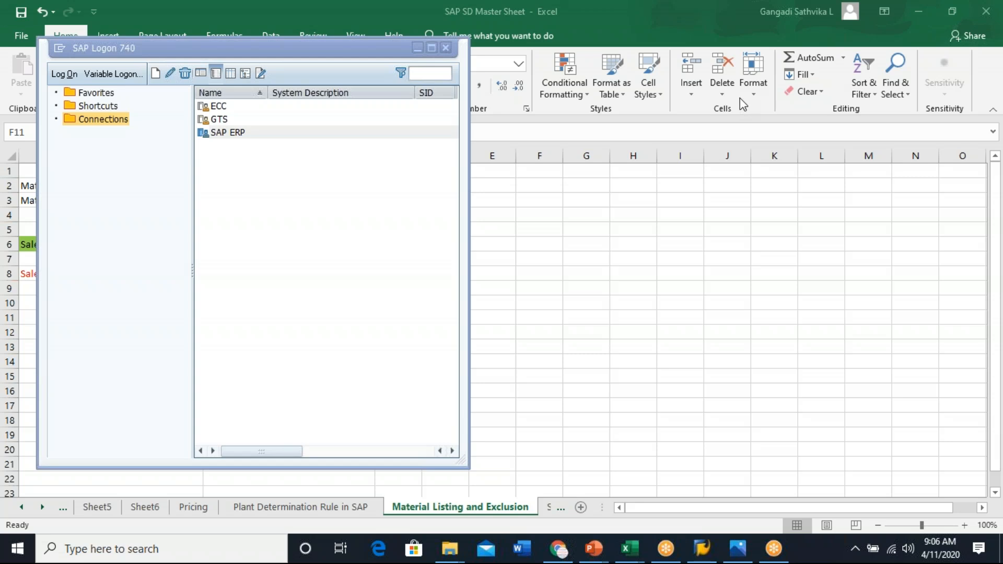
{"action": "double_click", "coordinate": [241, 133]}
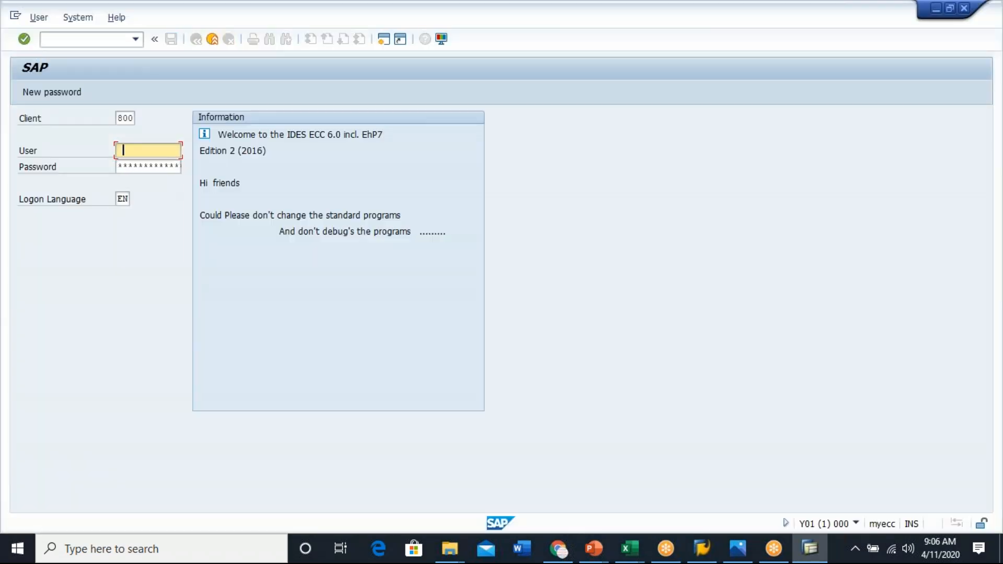
- Log on to client 800 with the user name and account password
{"action": "left_click", "coordinate": [156, 163]}
{"action": "key", "text": "Tab"}
{"action": "type", "text": "******"}
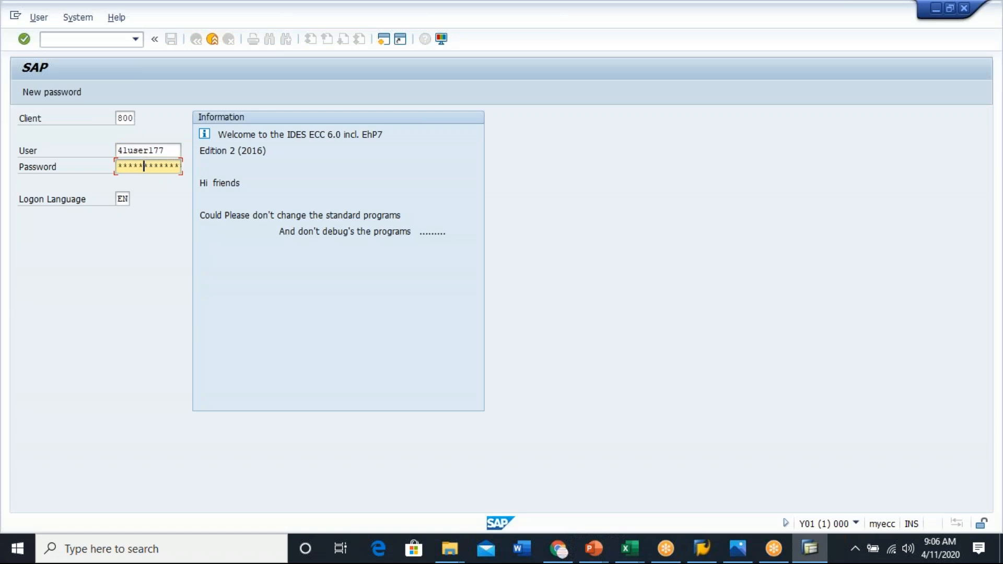
{"action": "type", "text": "**"}
{"action": "key", "text": "Return"}
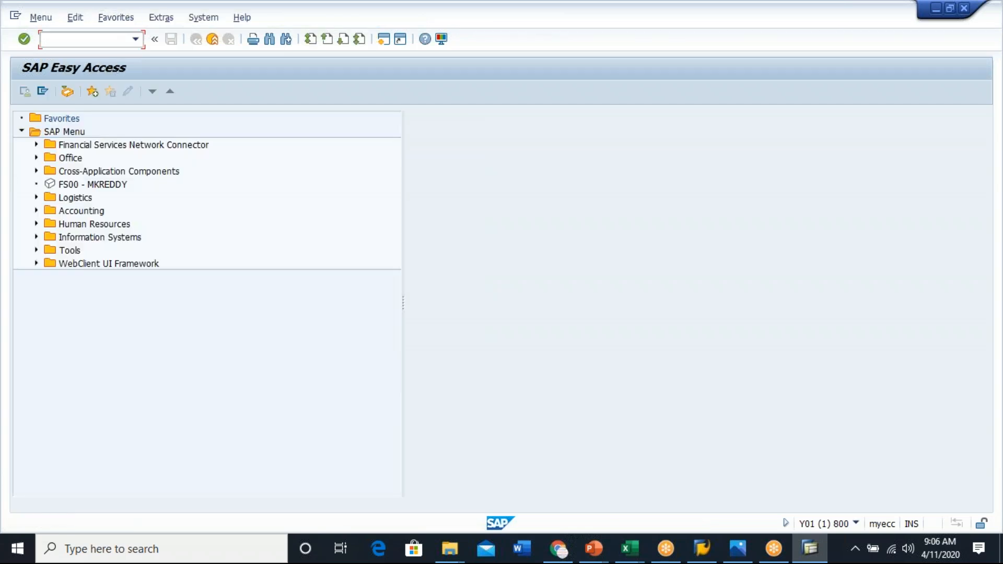
- Start transaction SPRO and open the SAP Reference IMG
{"action": "left_click", "coordinate": [80, 39]}
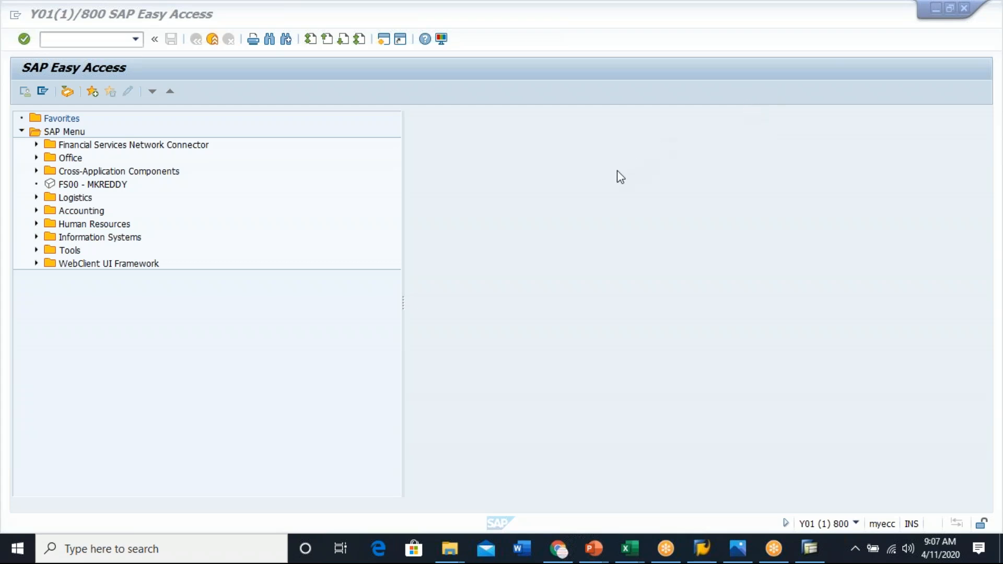
{"action": "left_click", "coordinate": [113, 43]}
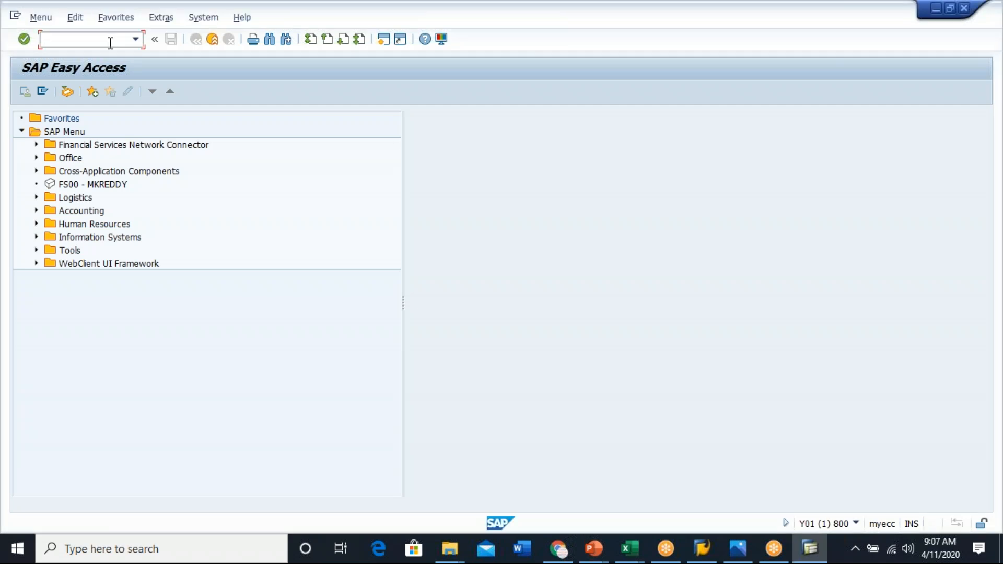
{"action": "type", "text": "/nspro"}
{"action": "key", "text": "Return"}
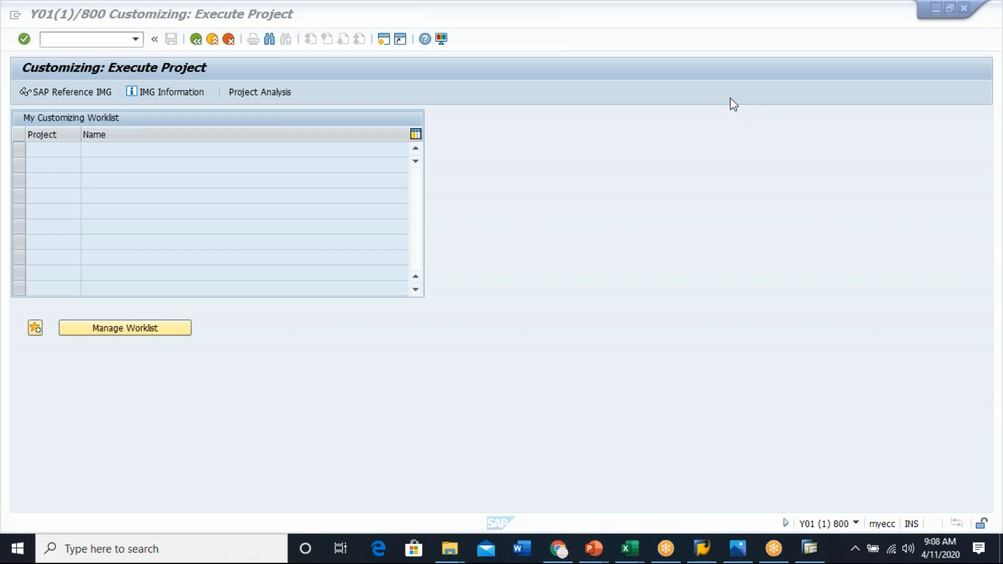
{"action": "left_click", "coordinate": [484, 240]}
{"action": "key", "text": "F5"}
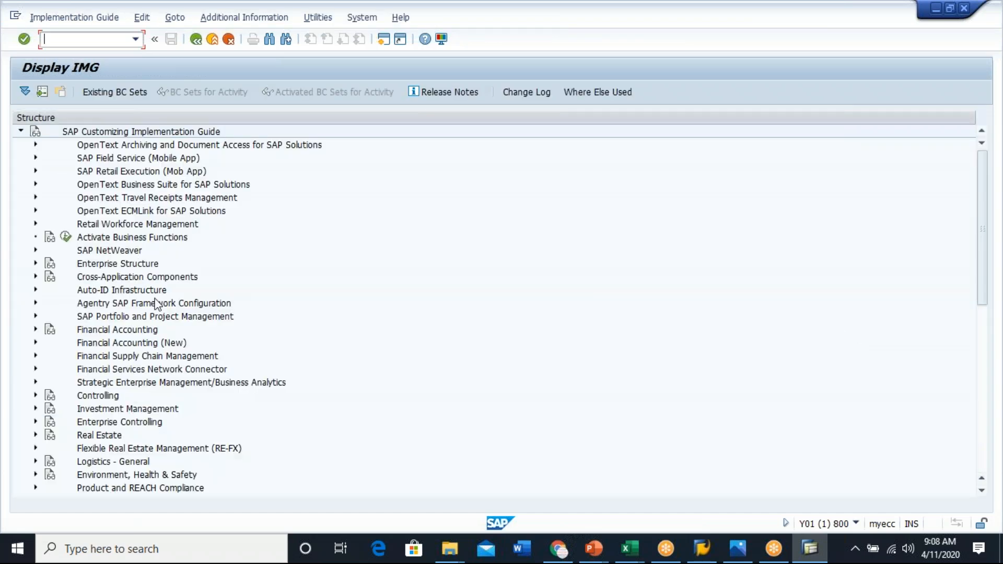
- Expand Sales and Distribution and then Basic Functions in the IMG structure
{"action": "left_click", "coordinate": [155, 407]}
{"action": "scroll", "coordinate": [243, 359], "scroll_direction": "down", "scroll_amount": 4}
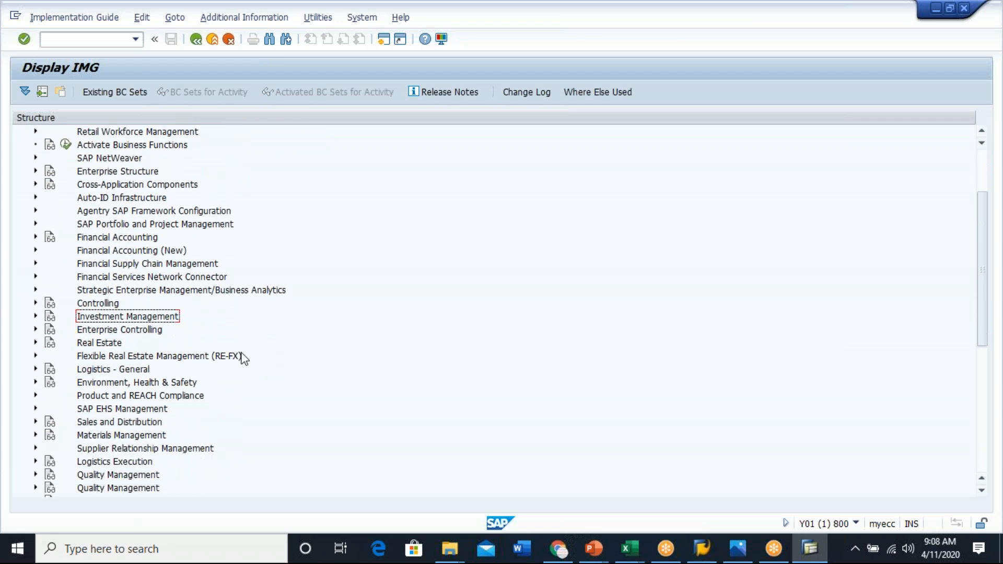
{"action": "scroll", "coordinate": [244, 359], "scroll_direction": "down", "scroll_amount": 4}
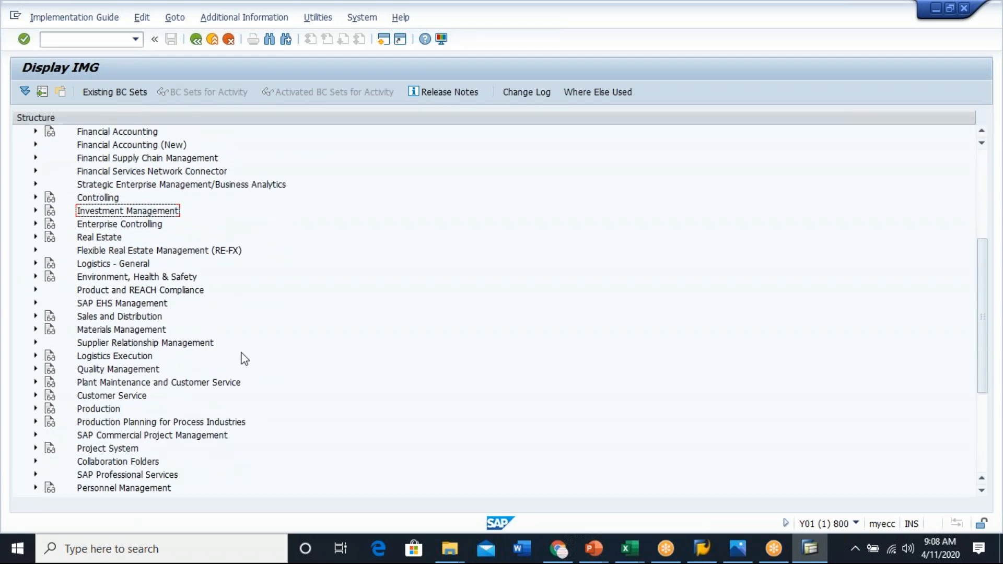
{"action": "left_click", "coordinate": [111, 317]}
{"action": "left_click", "coordinate": [36, 316]}
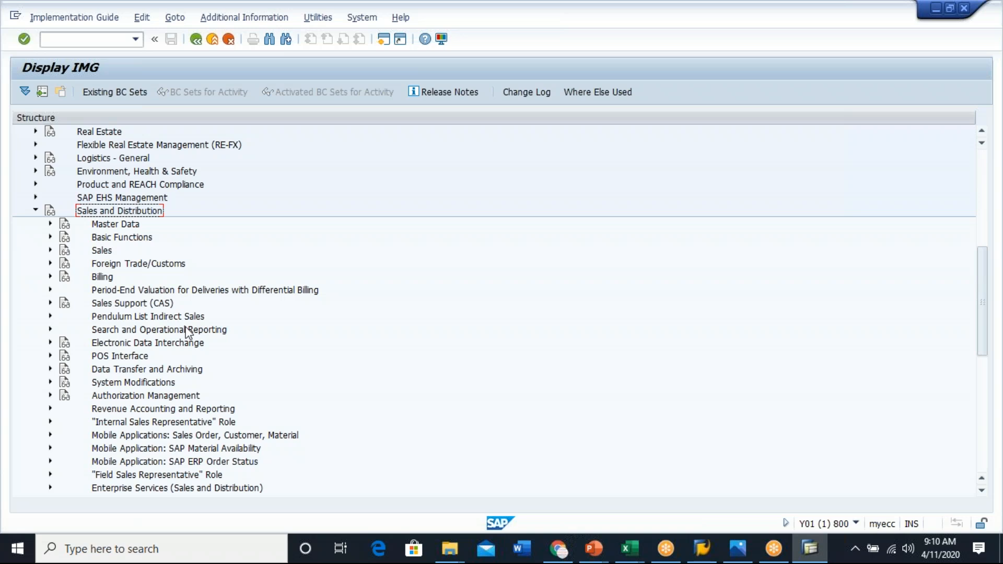
{"action": "left_click", "coordinate": [82, 240]}
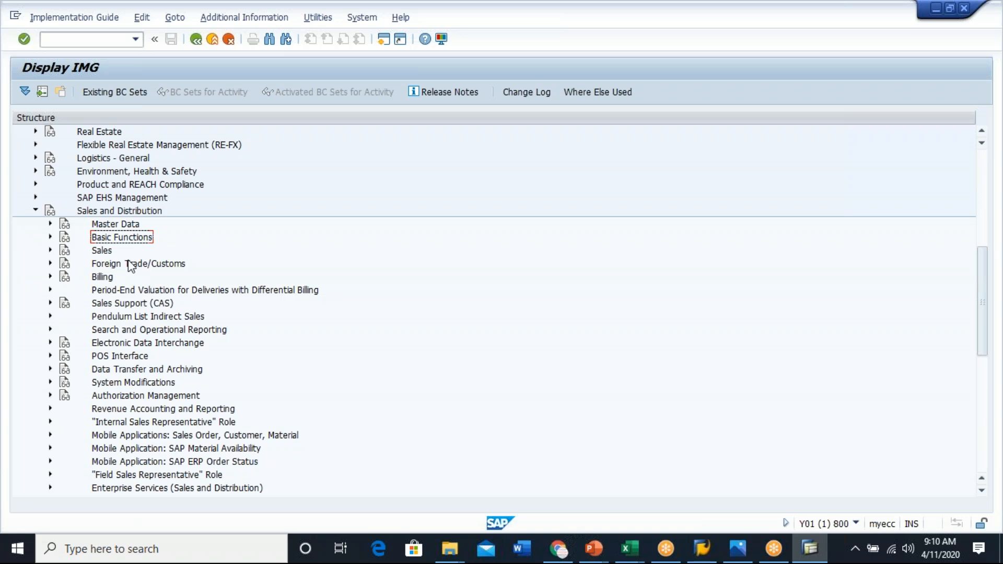
{"action": "left_click", "coordinate": [50, 237]}
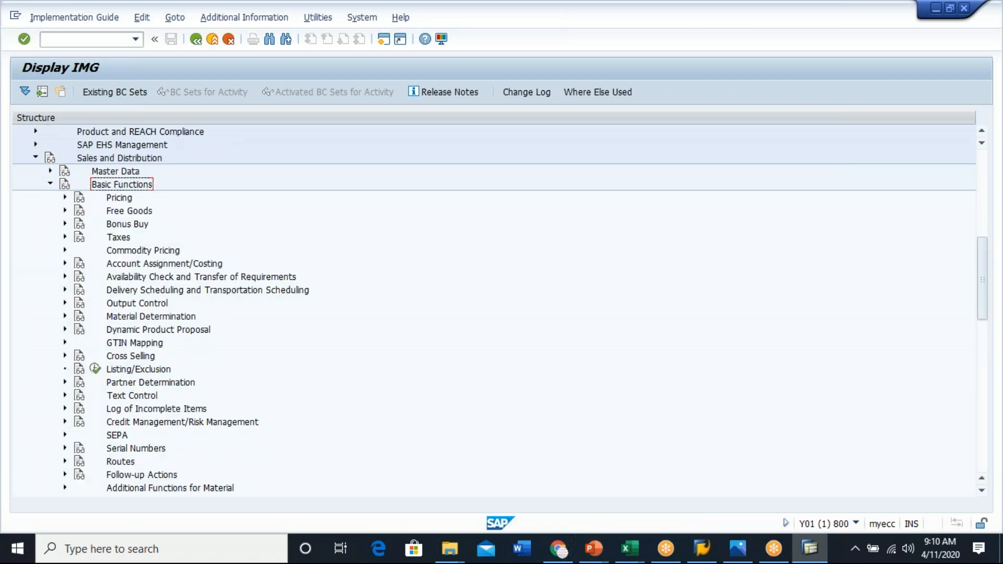
- Execute the Listing/Exclusion node and select the activity Activate listing/exclusion by sales document type
{"action": "left_click", "coordinate": [145, 372]}
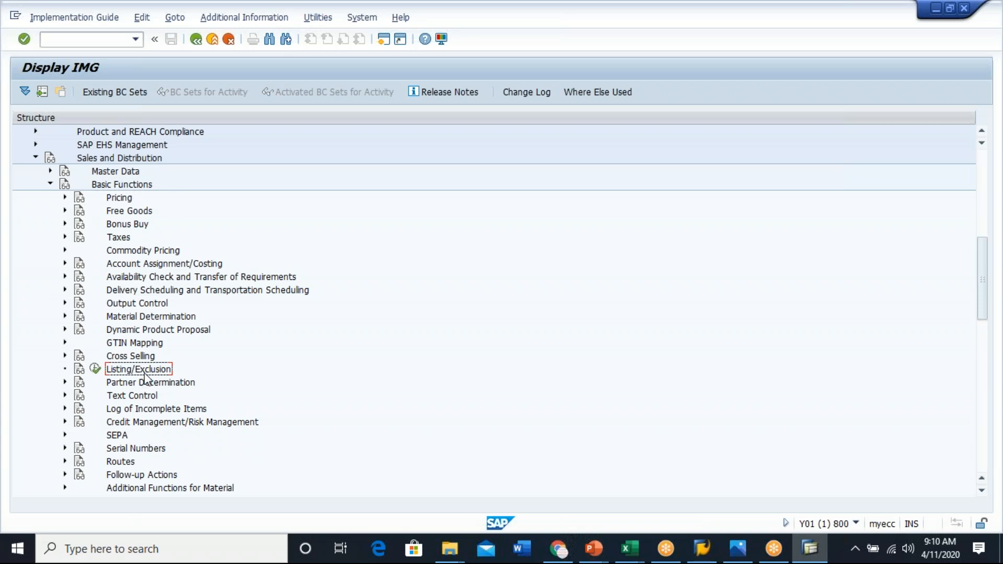
{"action": "left_click", "coordinate": [94, 369]}
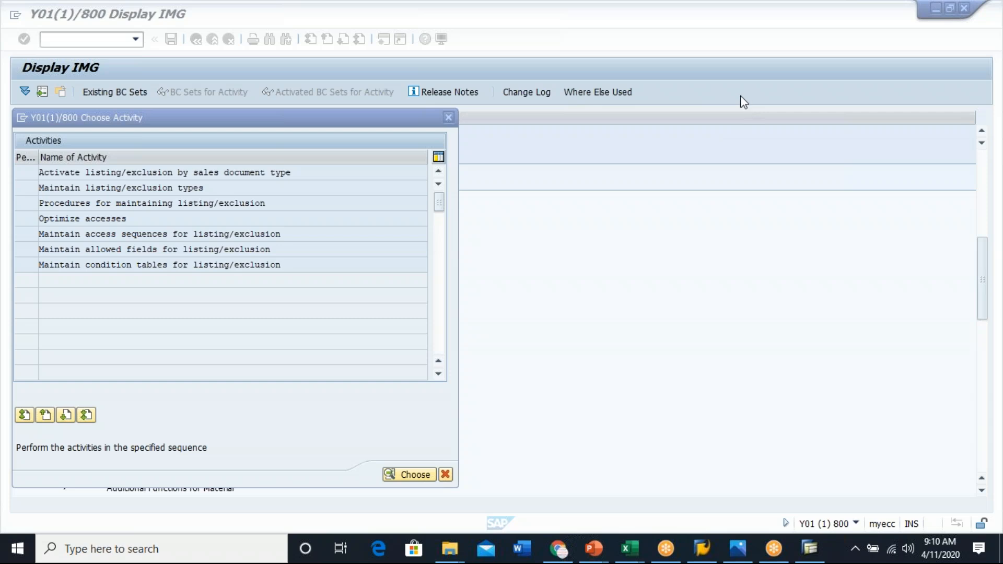
{"action": "left_click", "coordinate": [164, 171]}
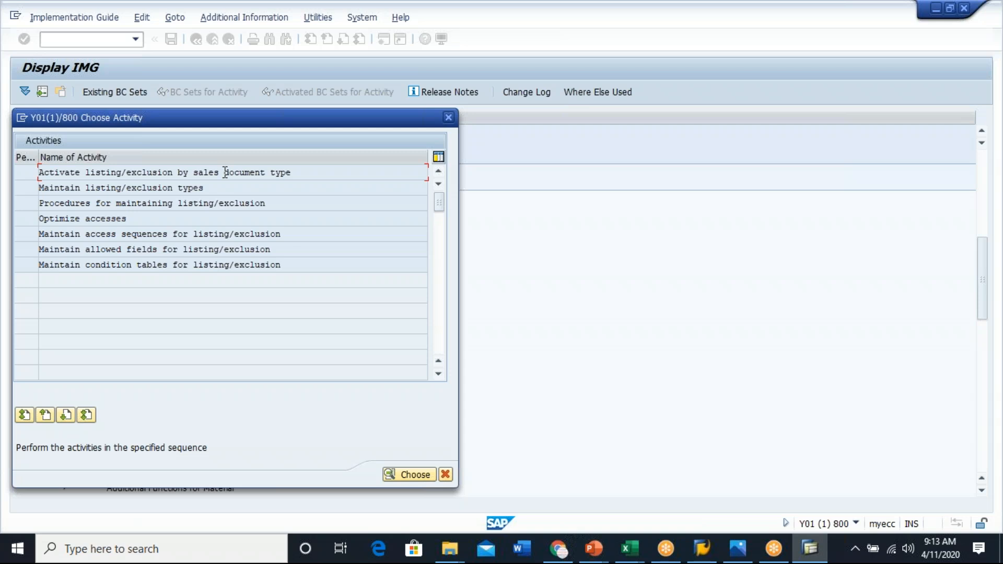
- Create a new session and start transaction VA01 to create a sales order
{"action": "left_click", "coordinate": [21, 118]}
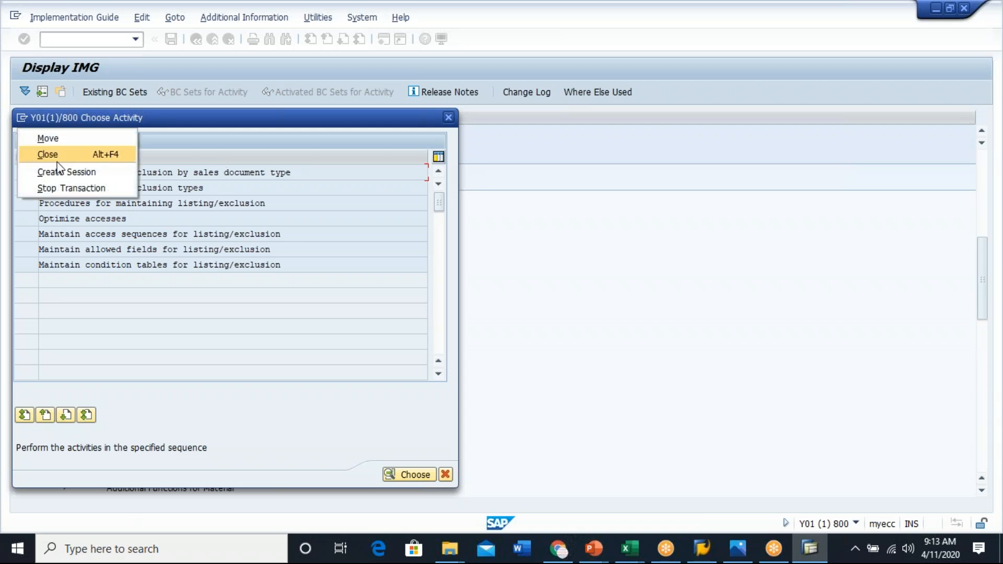
{"action": "left_click", "coordinate": [78, 173]}
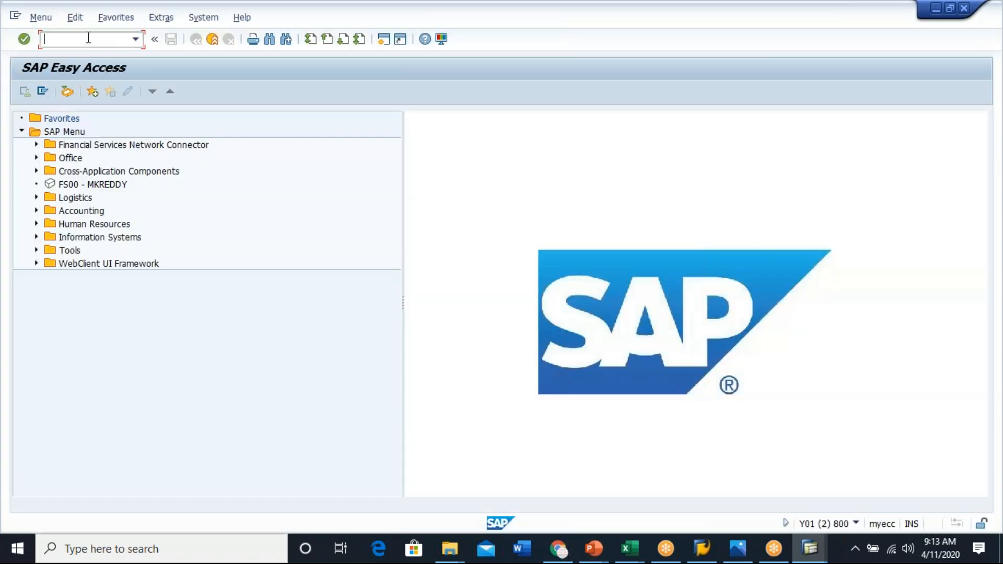
{"action": "type", "text": "/nva01"}
{"action": "key", "text": "Return"}
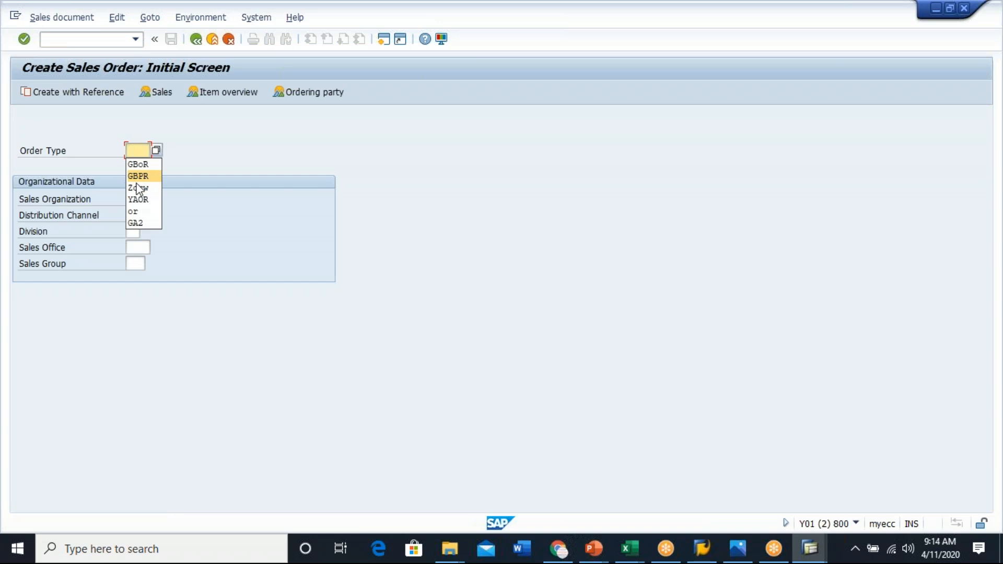
- Highlight the Order Type label on the Create Sales Order initial screen
{"action": "left_click", "coordinate": [22, 148]}
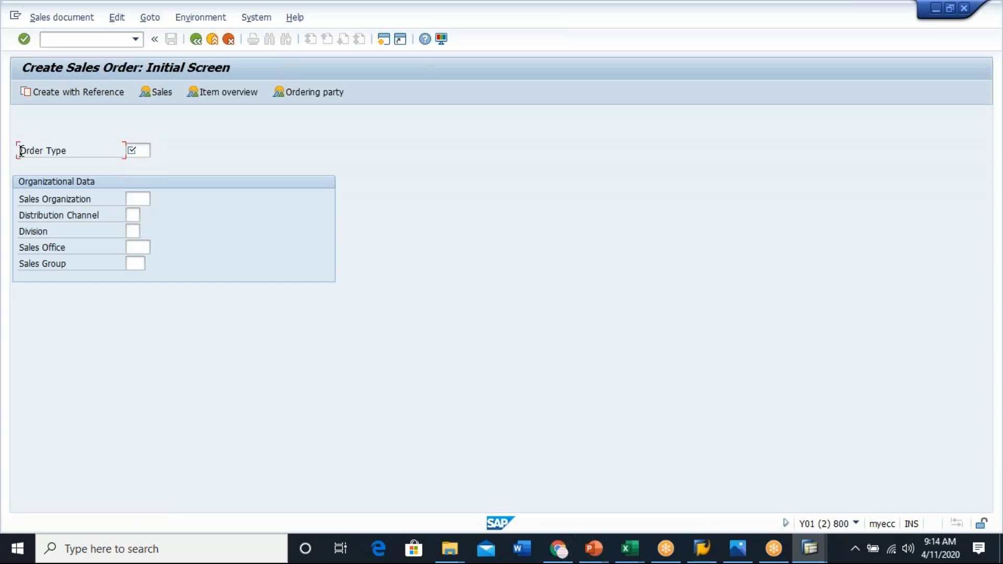
{"action": "left_click_drag", "start_coordinate": [33, 149], "coordinate": [82, 146]}
{"action": "left_click", "coordinate": [16, 149]}
{"action": "left_click_drag", "start_coordinate": [19, 150], "coordinate": [82, 153]}
{"action": "left_click", "coordinate": [81, 152]}
- Switch back to the Display IMG session and open Activate listing/exclusion by sales document type
{"action": "key", "text": "alt+Tab"}
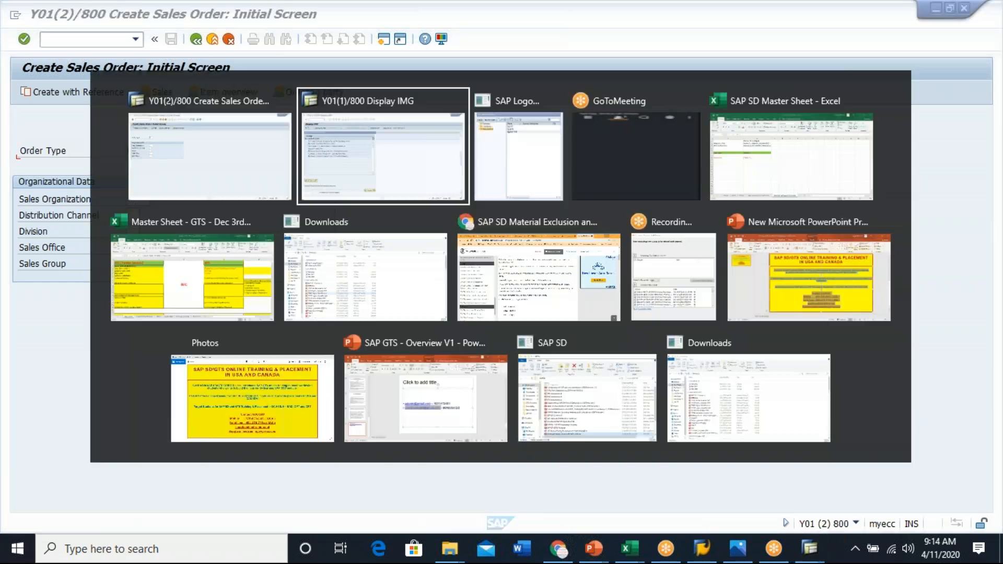
{"action": "left_click", "coordinate": [307, 175], "text": "shift"}
{"action": "left_click", "coordinate": [308, 176]}
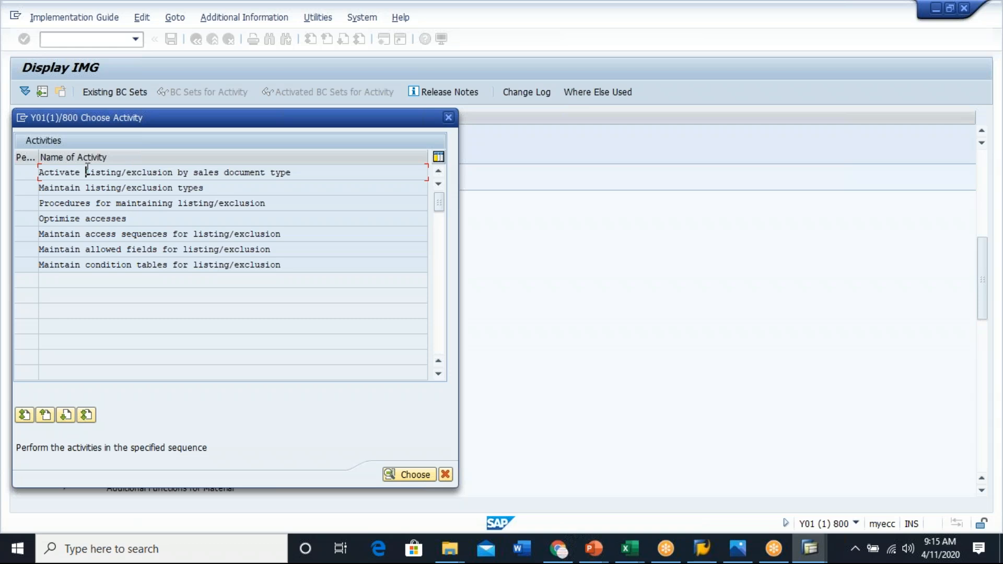
{"action": "left_click_drag", "start_coordinate": [192, 170], "coordinate": [306, 171]}
{"action": "left_click", "coordinate": [307, 171]}
{"action": "double_click", "coordinate": [251, 173]}
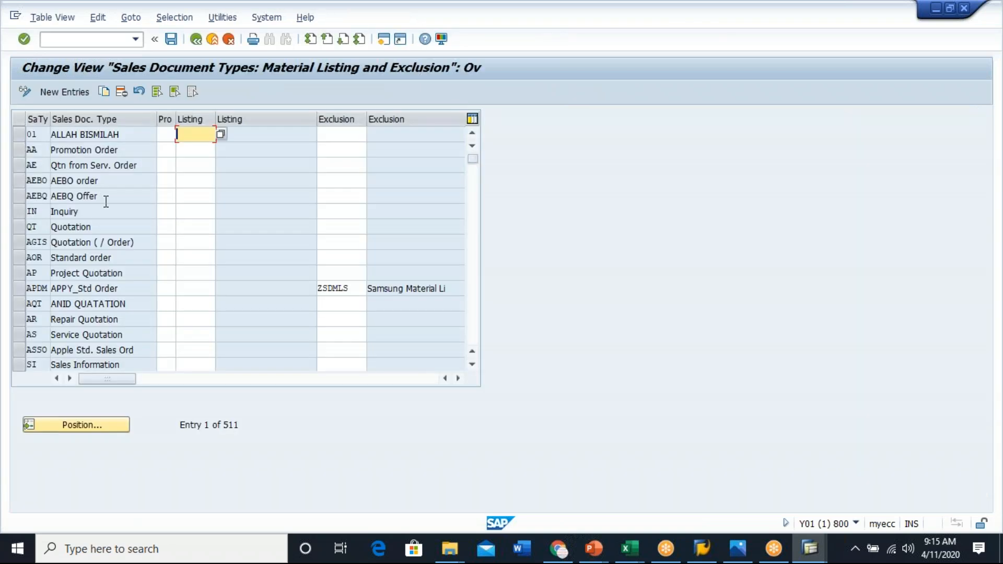
- Scroll through the sales document types to review their listing and exclusion procedure assignments
{"action": "left_click", "coordinate": [39, 131]}
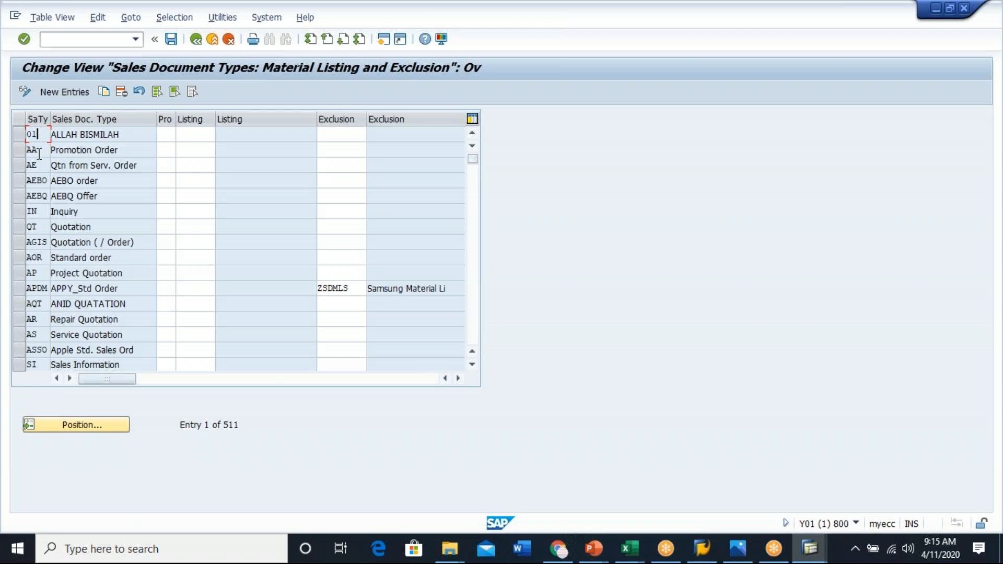
{"action": "left_click", "coordinate": [36, 228]}
{"action": "scroll", "coordinate": [238, 248], "scroll_direction": "down", "scroll_amount": 1}
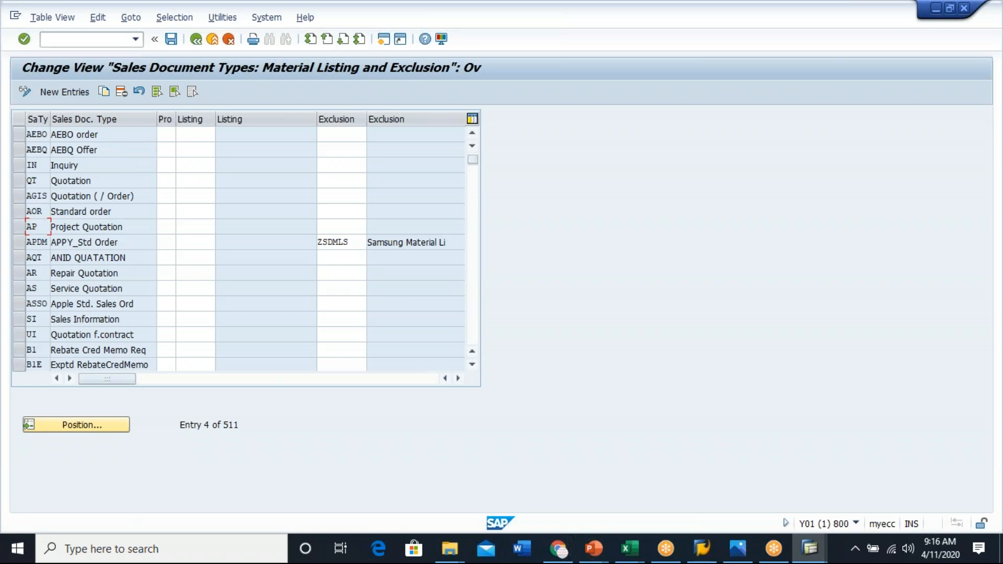
{"action": "scroll", "coordinate": [238, 248], "scroll_direction": "down", "scroll_amount": 1}
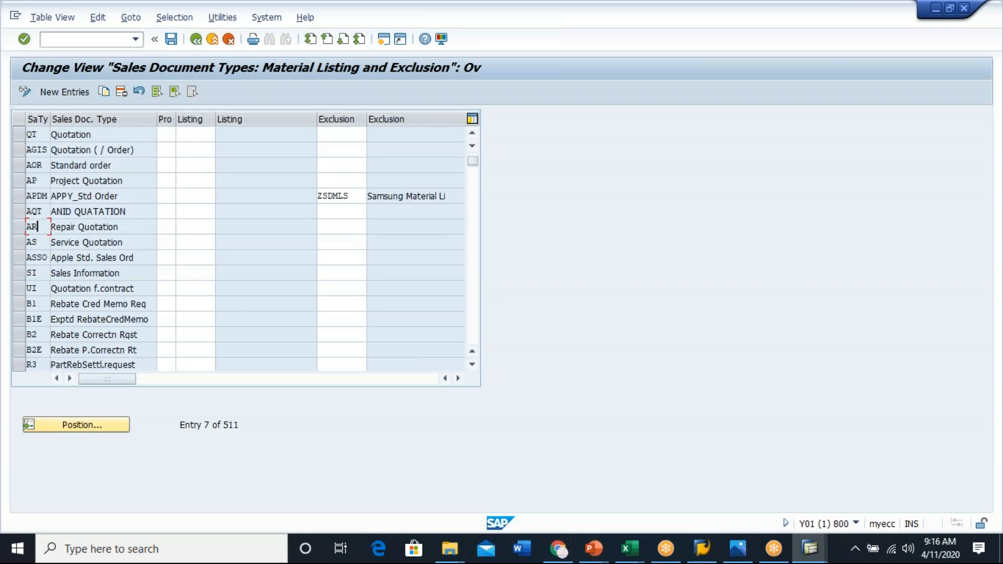
{"action": "scroll", "coordinate": [238, 248], "scroll_direction": "down", "scroll_amount": 7}
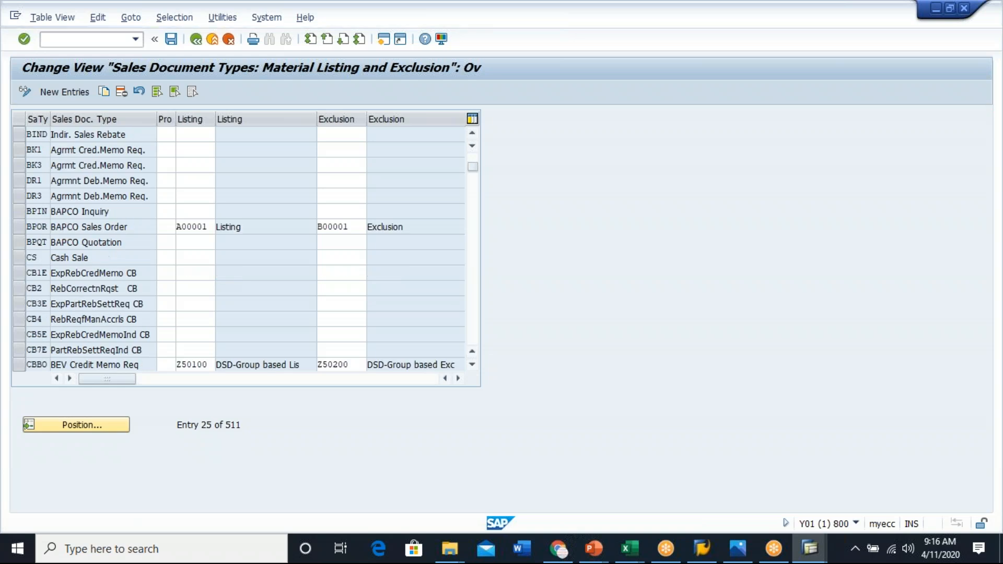
{"action": "scroll", "coordinate": [238, 248], "scroll_direction": "down", "scroll_amount": 6}
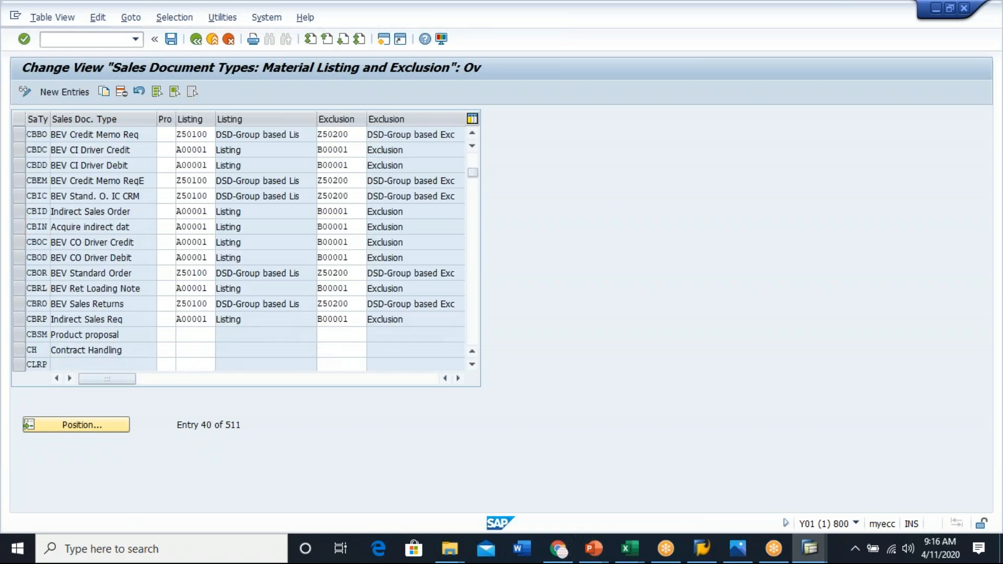
{"action": "scroll", "coordinate": [238, 248], "scroll_direction": "down", "scroll_amount": 5}
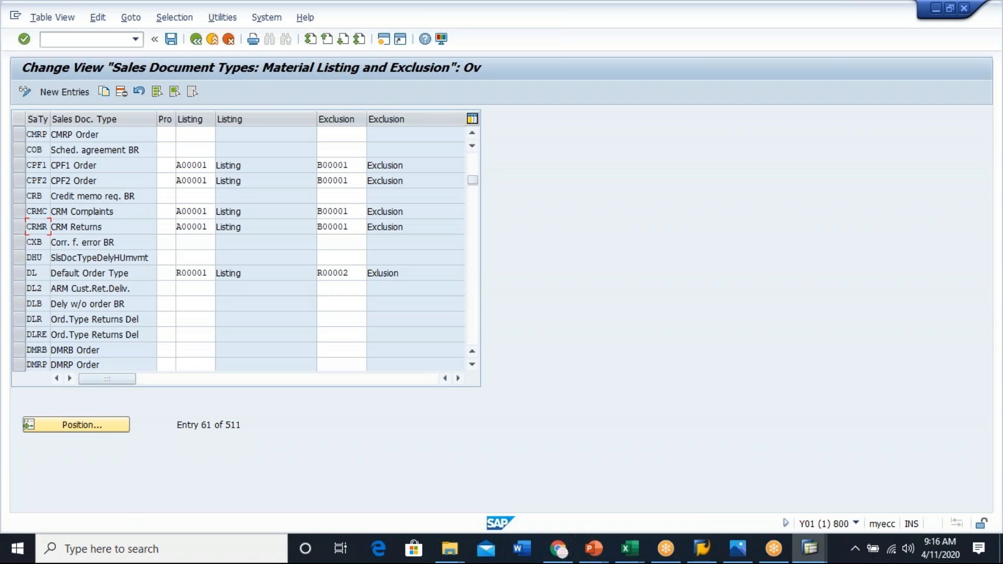
- Open the listing procedure value list for the CPF1 Order row and close it
{"action": "left_click", "coordinate": [192, 165]}
{"action": "left_click", "coordinate": [222, 165]}
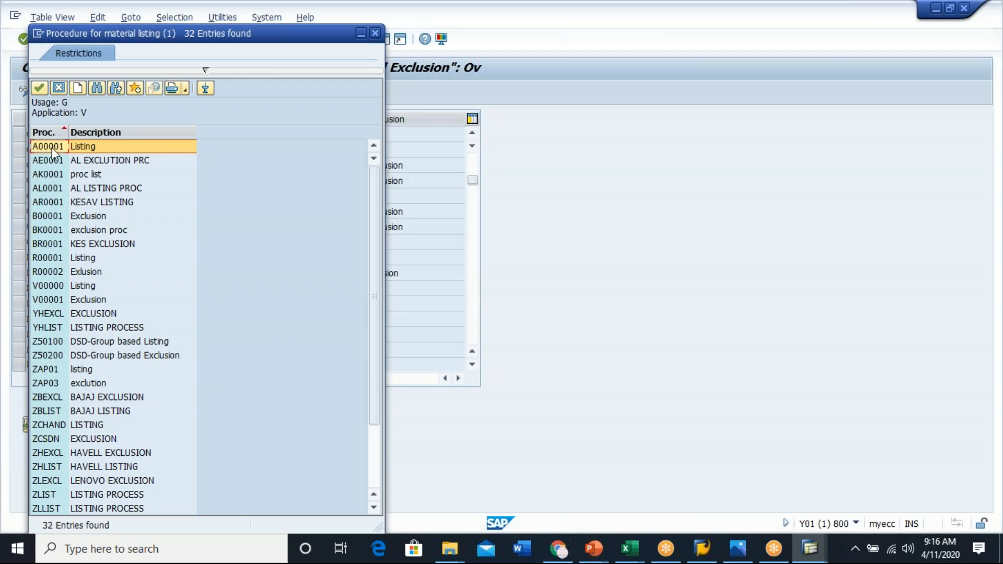
{"action": "left_click", "coordinate": [60, 89]}
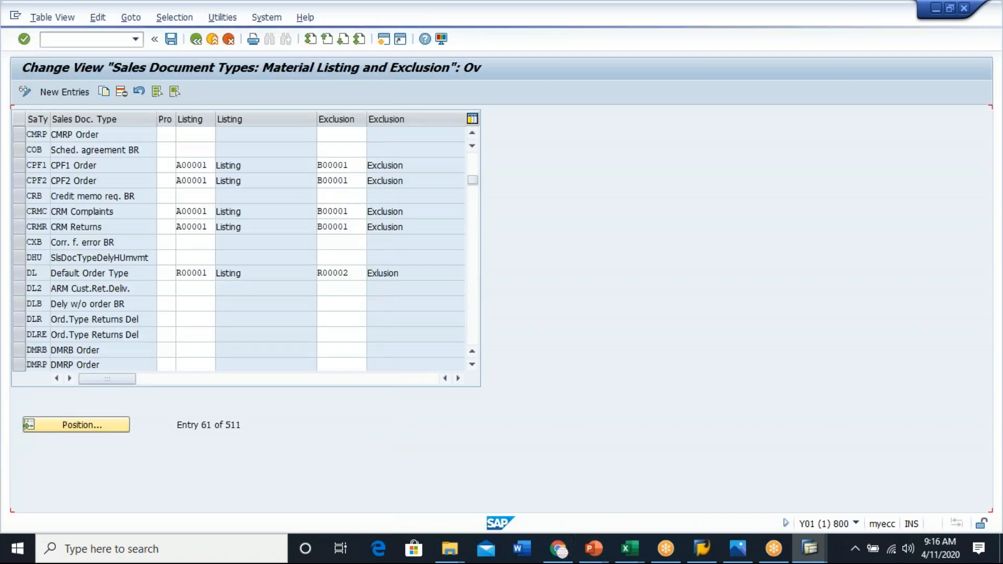
- Examine the CPF1 Order row's listing procedure A00001 and exclusion procedure B00001
{"action": "left_click", "coordinate": [353, 164]}
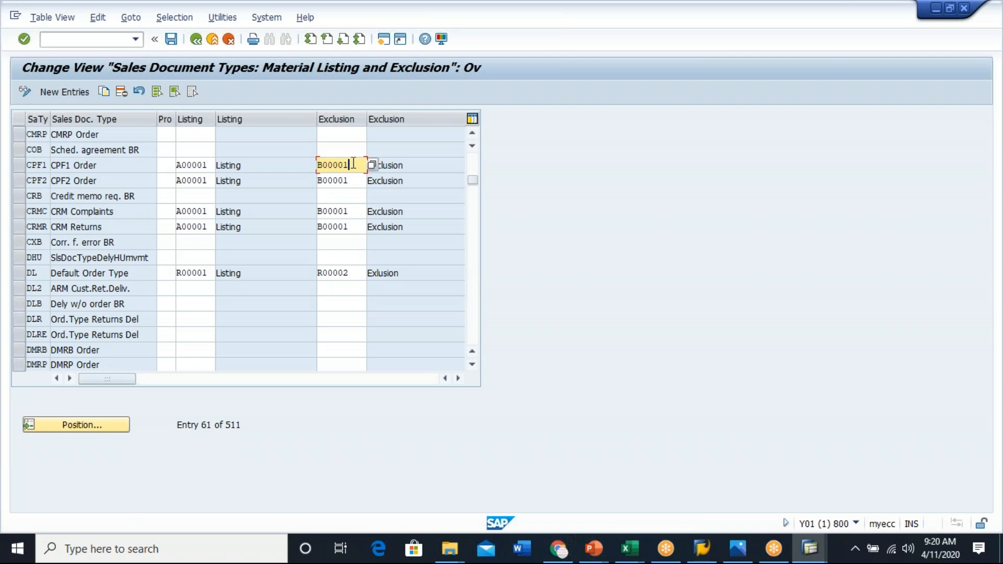
{"action": "left_click", "coordinate": [24, 167]}
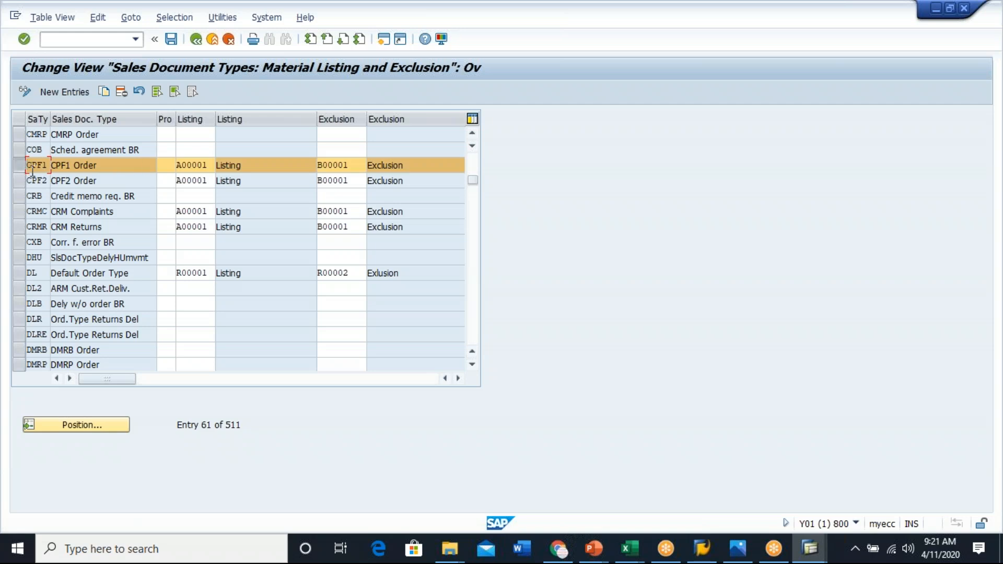
{"action": "left_click", "coordinate": [15, 164]}
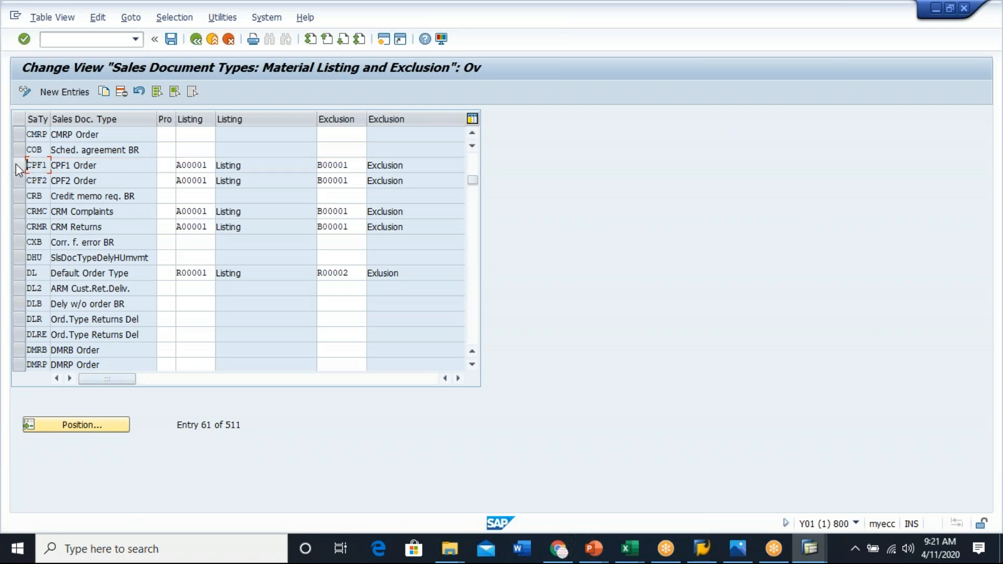
{"action": "left_click", "coordinate": [111, 164]}
{"action": "left_click", "coordinate": [211, 165]}
{"action": "left_click_drag", "start_coordinate": [211, 169], "coordinate": [178, 170]}
{"action": "left_click", "coordinate": [178, 169]}
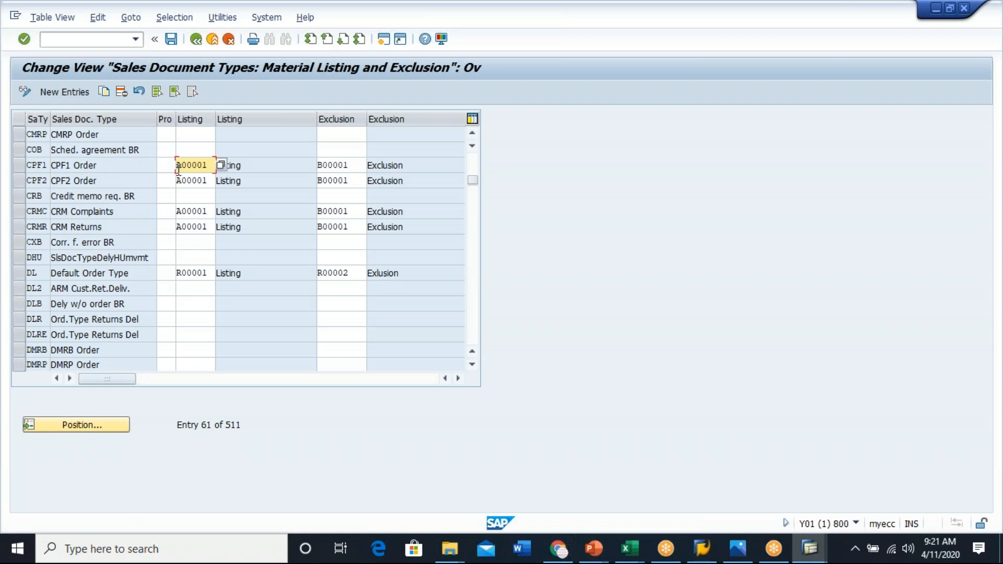
{"action": "left_click", "coordinate": [354, 166]}
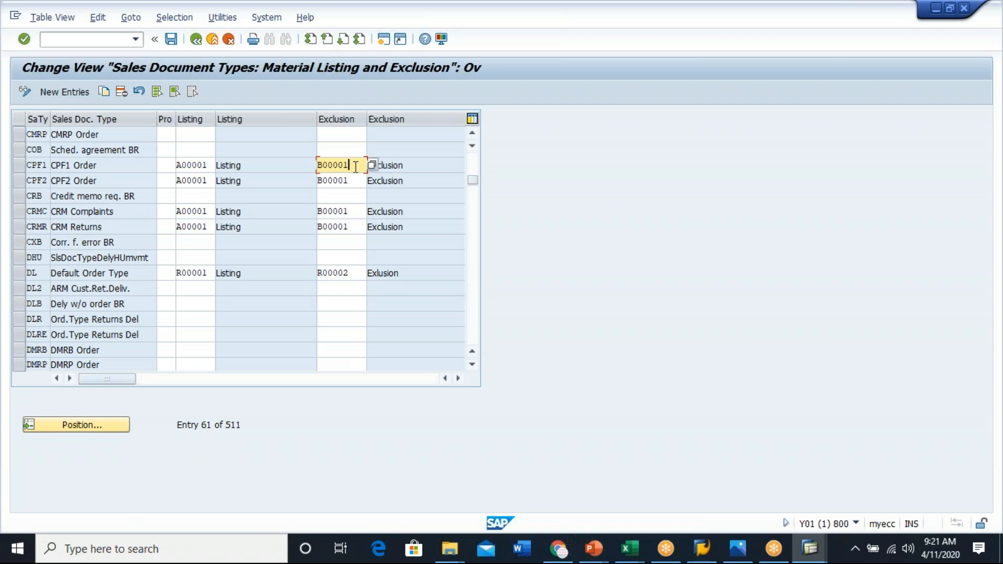
{"action": "left_click", "coordinate": [204, 166]}
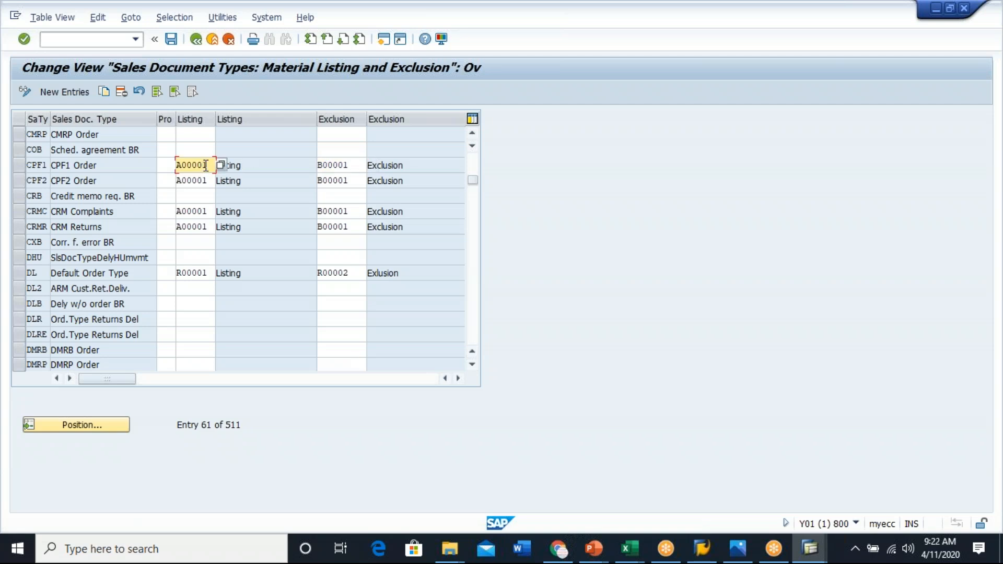
{"action": "left_click", "coordinate": [354, 169]}
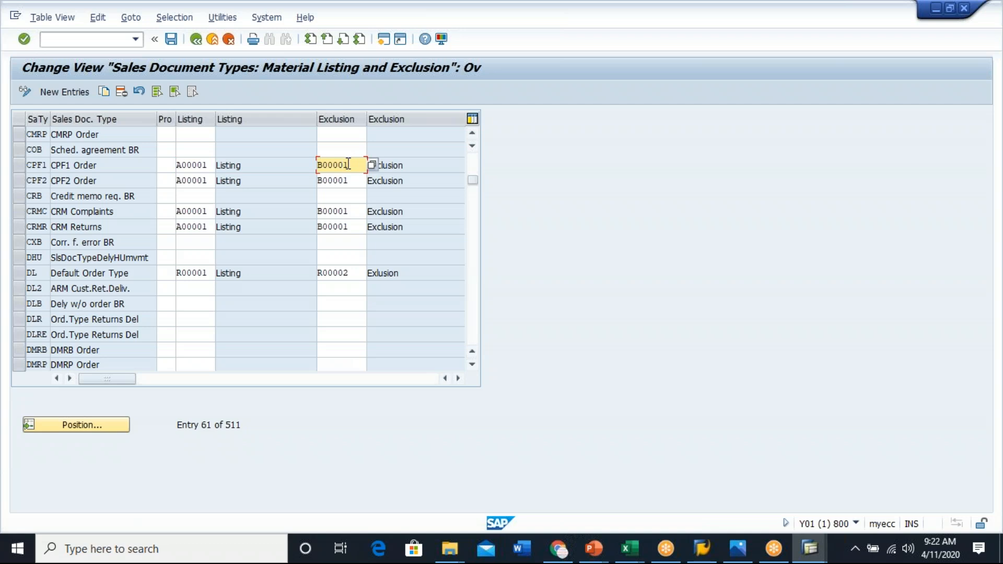
- Go back to the activity list, open Maintain listing/exclusion types, and select condition type 1234's access sequence
{"action": "left_click", "coordinate": [197, 39]}
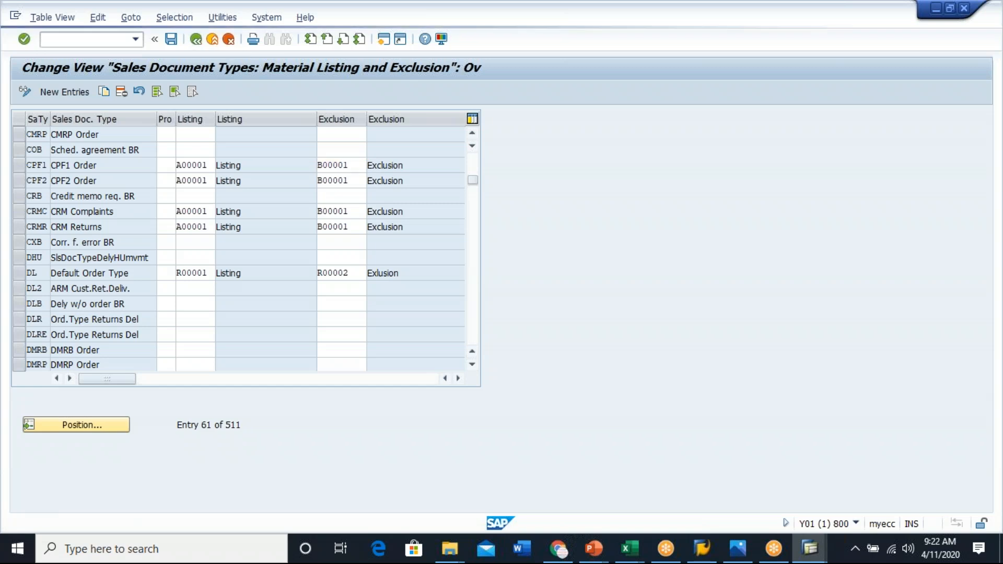
{"action": "left_click", "coordinate": [162, 189]}
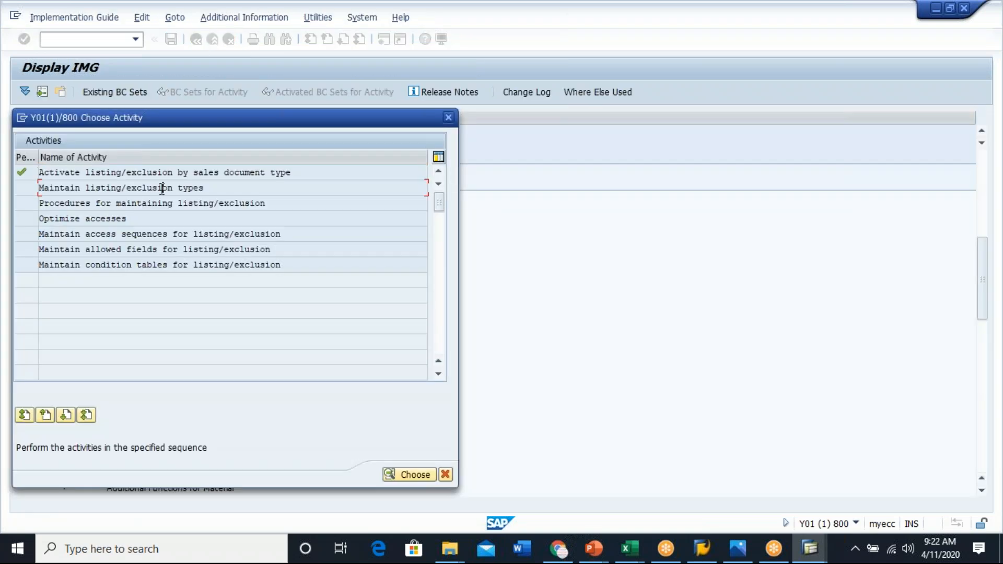
{"action": "double_click", "coordinate": [128, 187]}
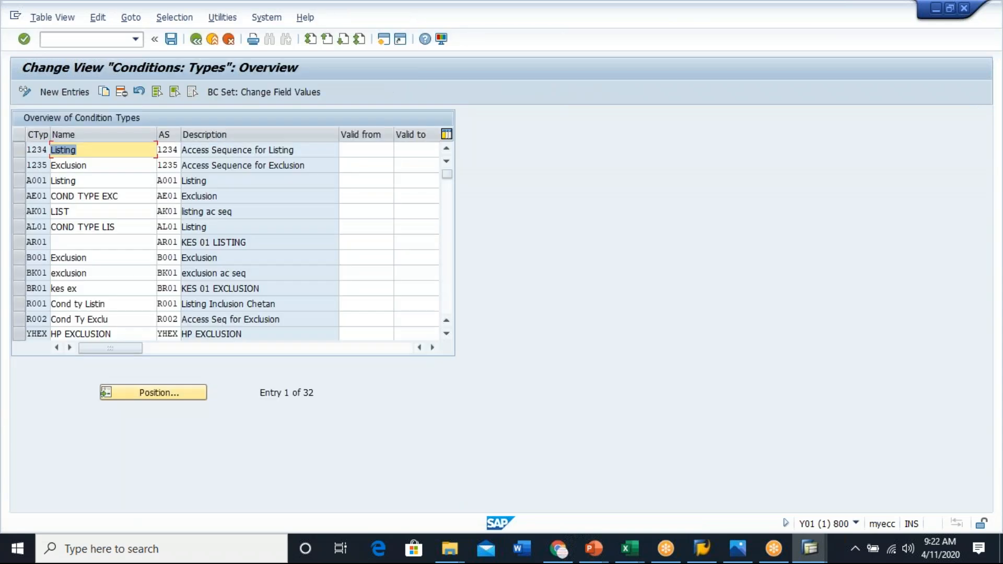
{"action": "left_click", "coordinate": [168, 149]}
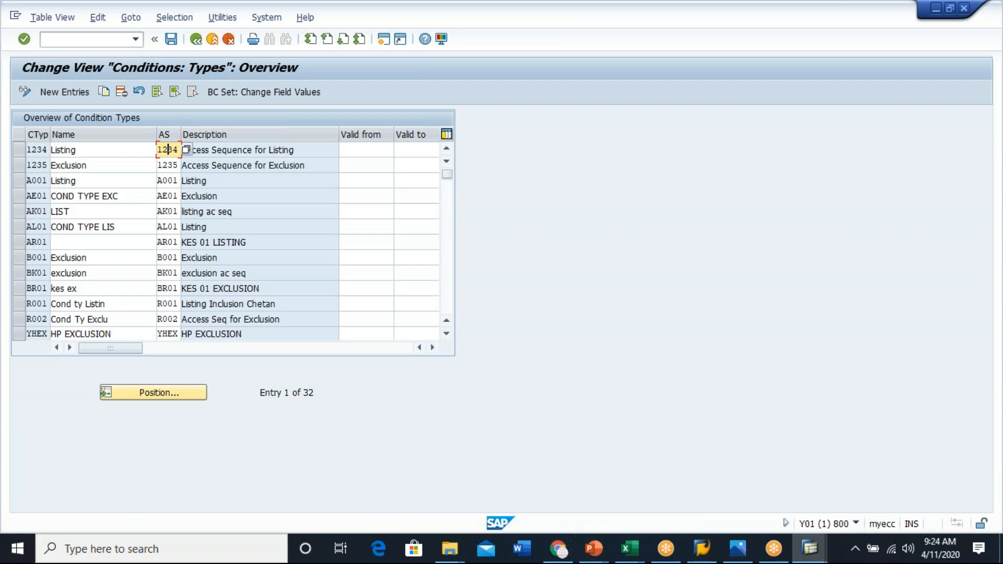
- Select the A001 Listing condition type and open transaction VK11 to create condition records
{"action": "left_click", "coordinate": [18, 180]}
{"action": "left_click", "coordinate": [100, 182]}
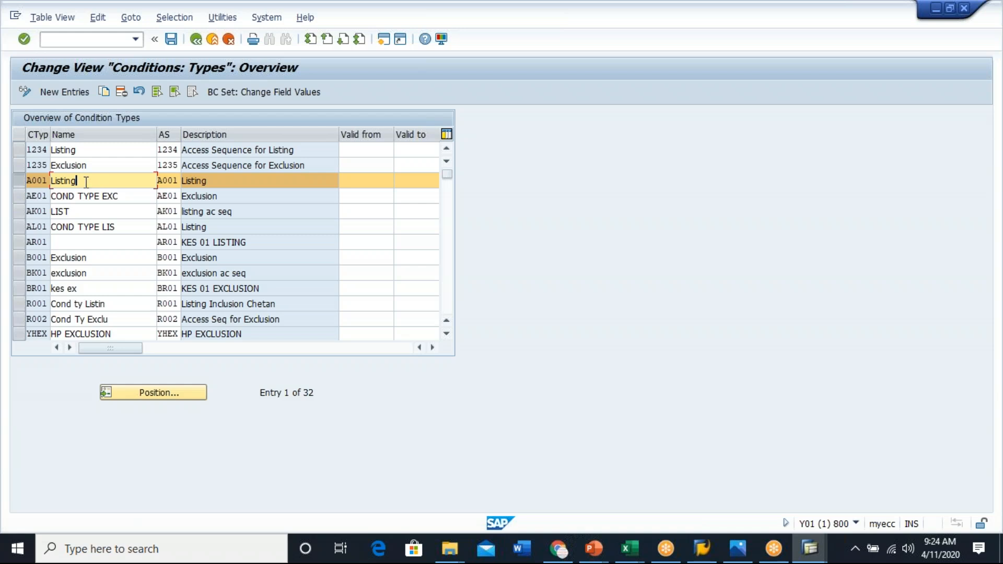
{"action": "key", "text": "alt+Tab"}
{"action": "left_click", "coordinate": [76, 37]}
{"action": "type", "text": "/nvk11"}
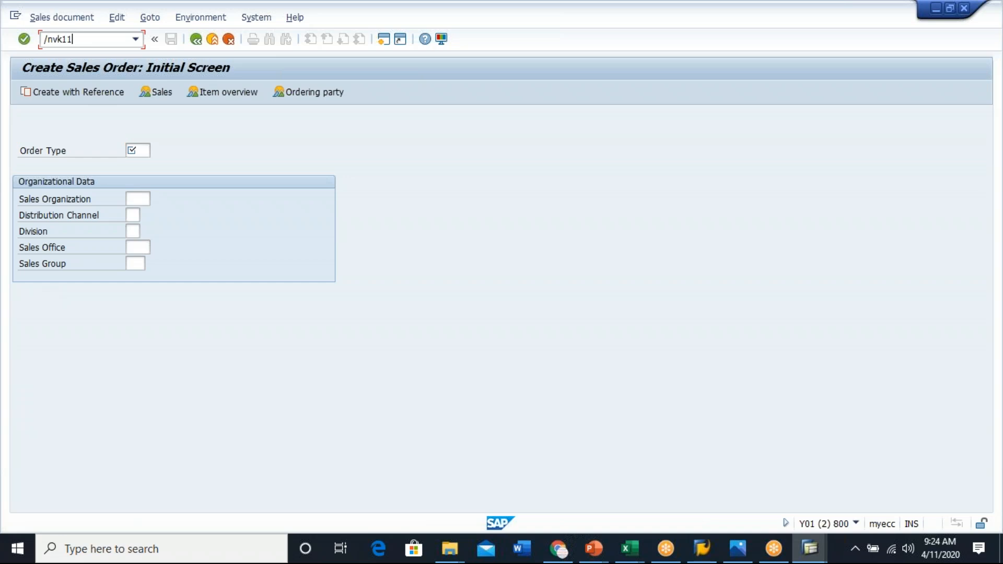
{"action": "key", "text": "Return"}
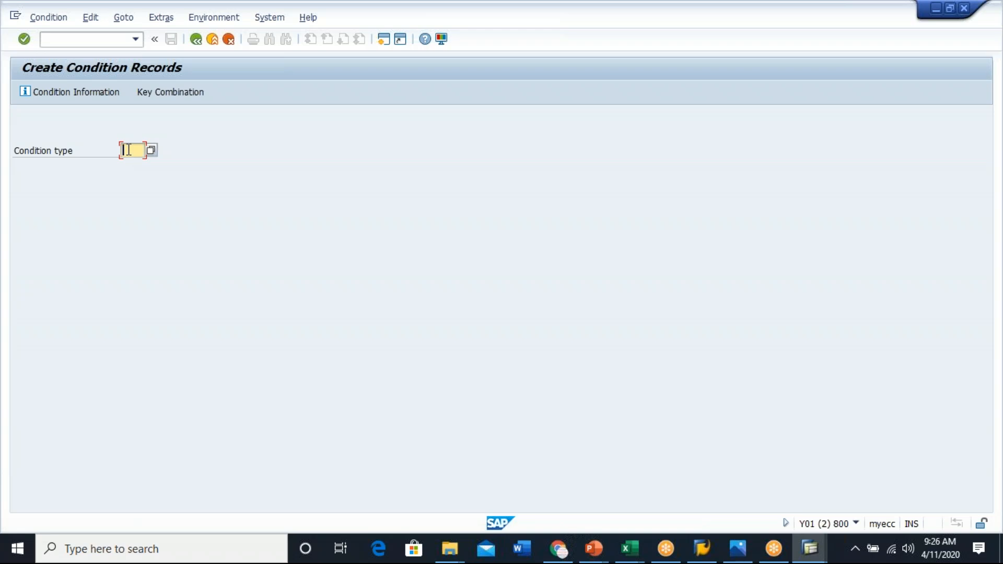
- Switch to the SAP SD Master Sheet workbook and review the material listing and exclusion entries
{"action": "left_click", "coordinate": [629, 548]}
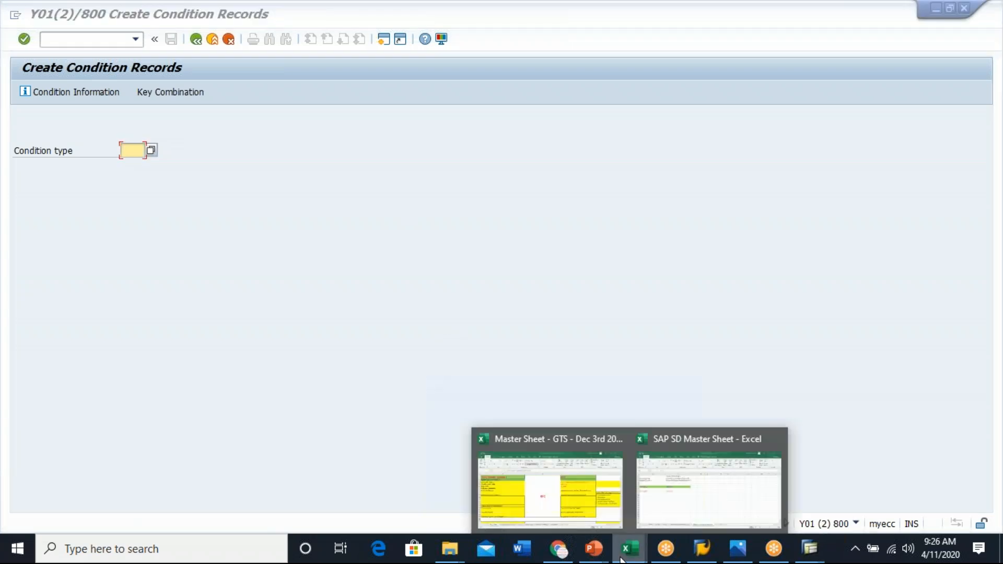
{"action": "left_click", "coordinate": [686, 507]}
{"action": "left_click", "coordinate": [60, 188]}
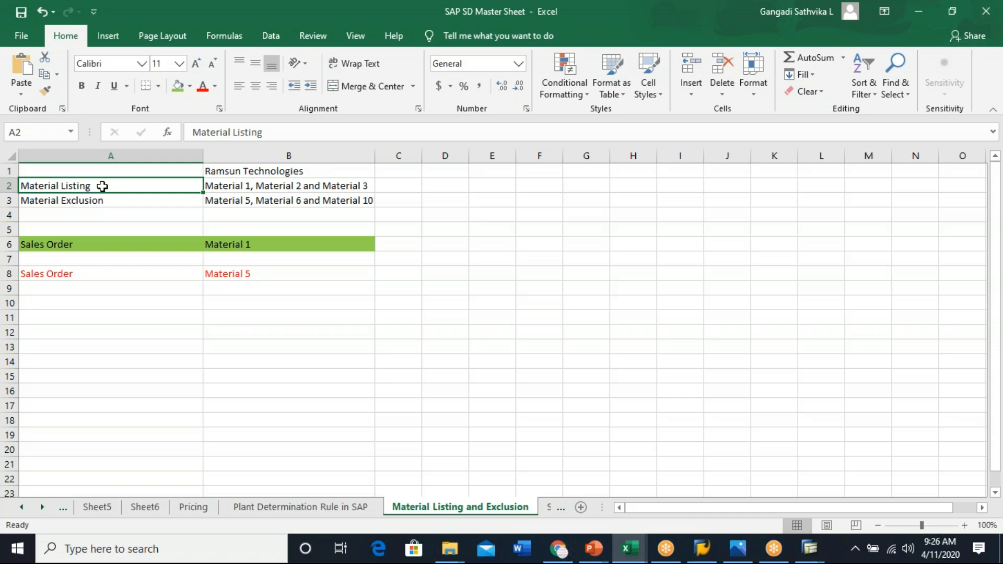
{"action": "left_click", "coordinate": [261, 185]}
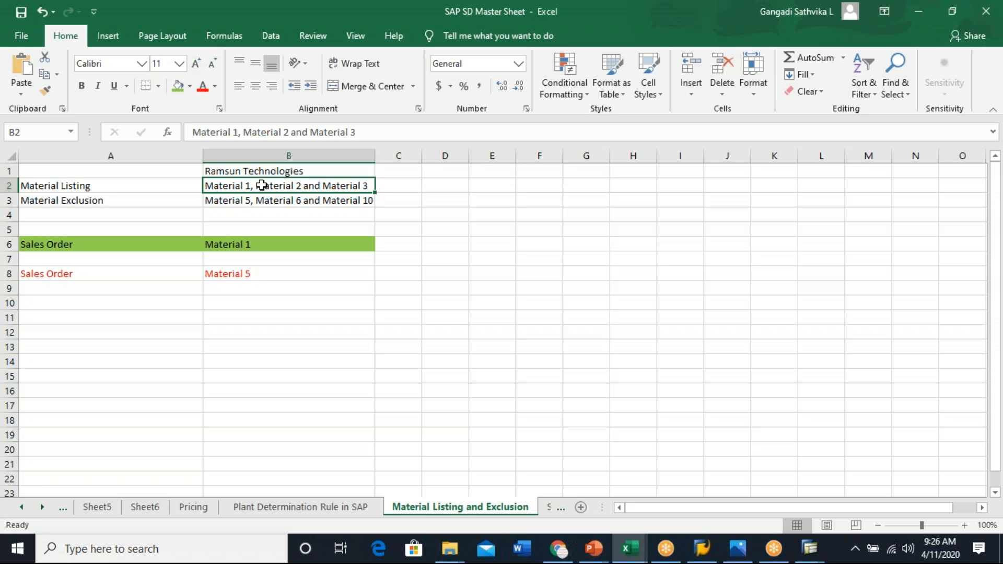
{"action": "left_click", "coordinate": [76, 184]}
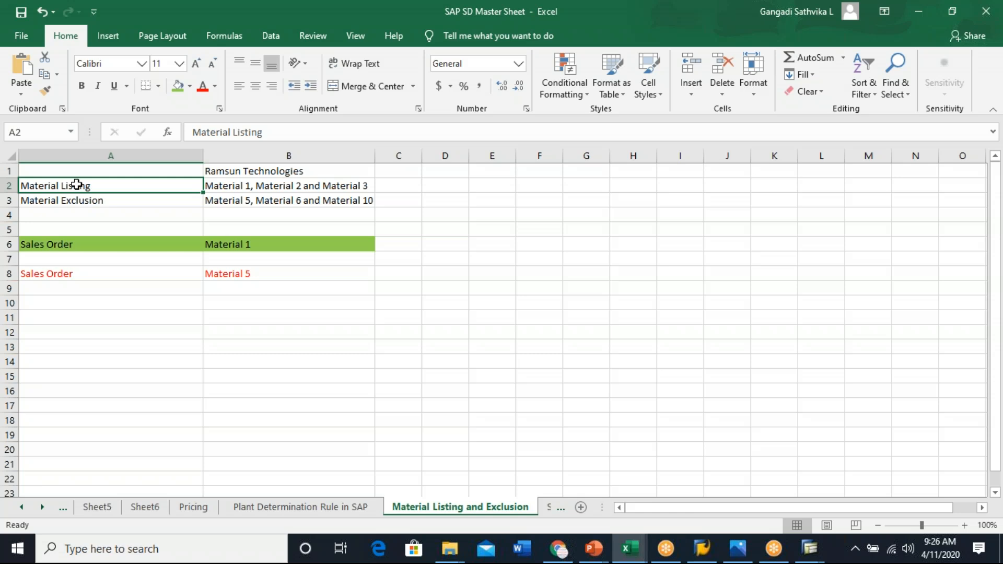
{"action": "left_click_drag", "start_coordinate": [77, 184], "coordinate": [219, 189]}
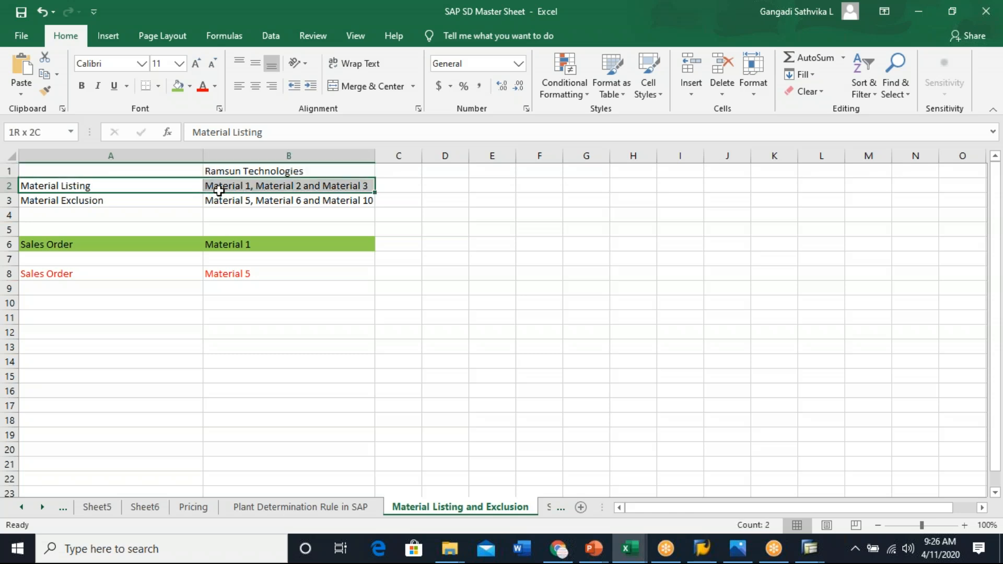
{"action": "left_click", "coordinate": [91, 199]}
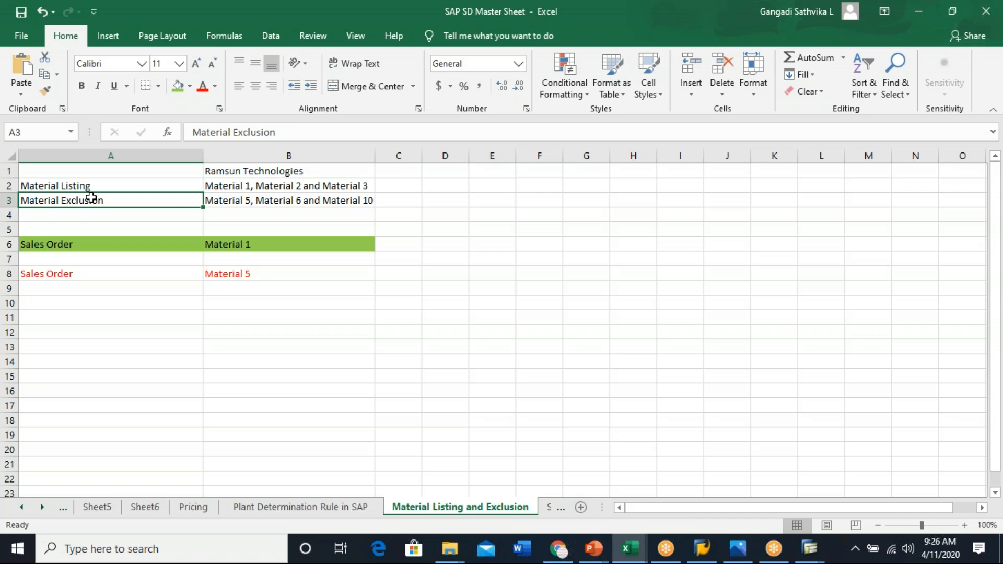
{"action": "left_click_drag", "start_coordinate": [68, 185], "coordinate": [259, 183]}
{"action": "left_click_drag", "start_coordinate": [81, 188], "coordinate": [232, 182]}
{"action": "left_click_drag", "start_coordinate": [85, 197], "coordinate": [250, 204]}
- Append 'Condition record' to the Material Listing label in cell A2
{"action": "double_click", "coordinate": [144, 181]}
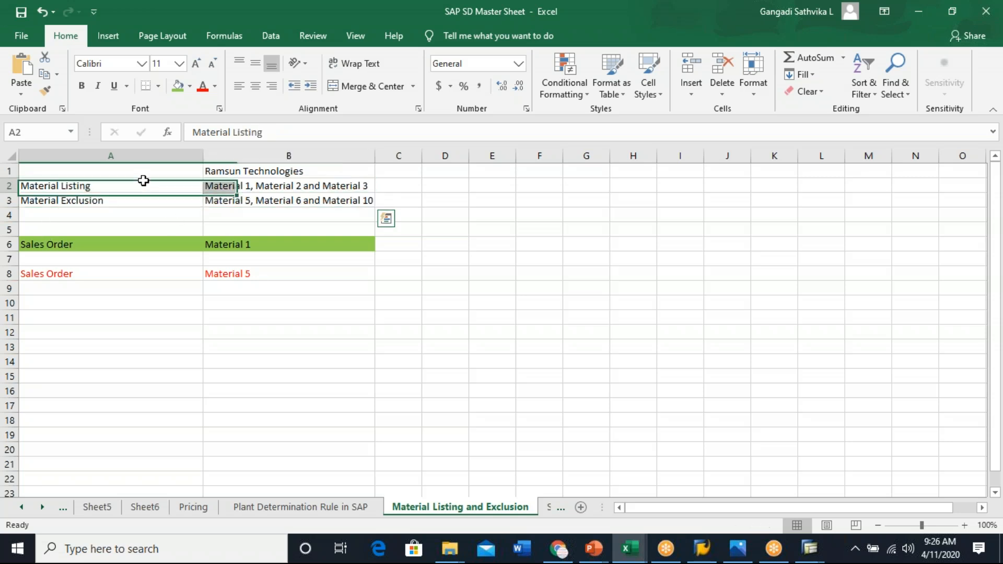
{"action": "type", "text": "Conditio"}
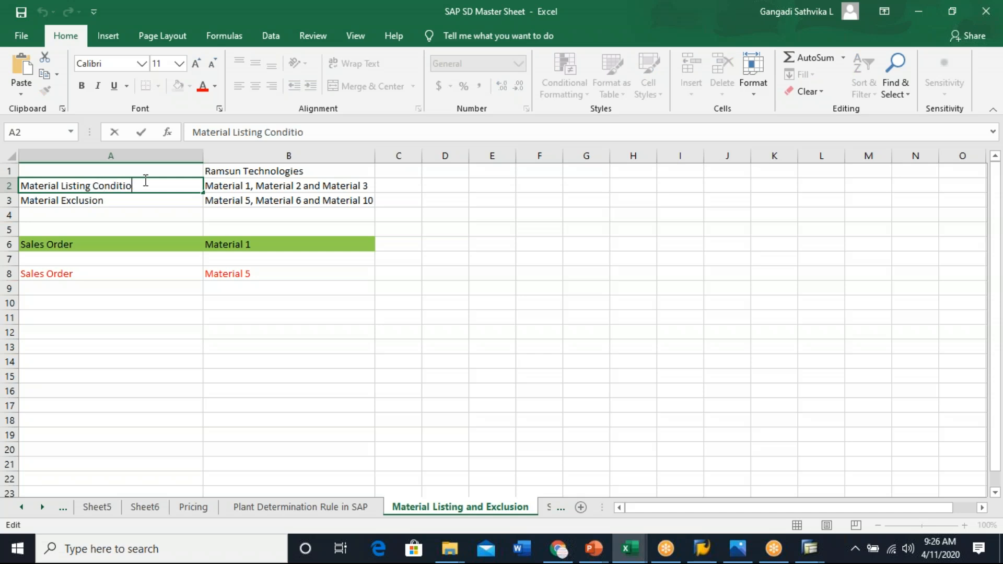
{"action": "type", "text": "n record"}
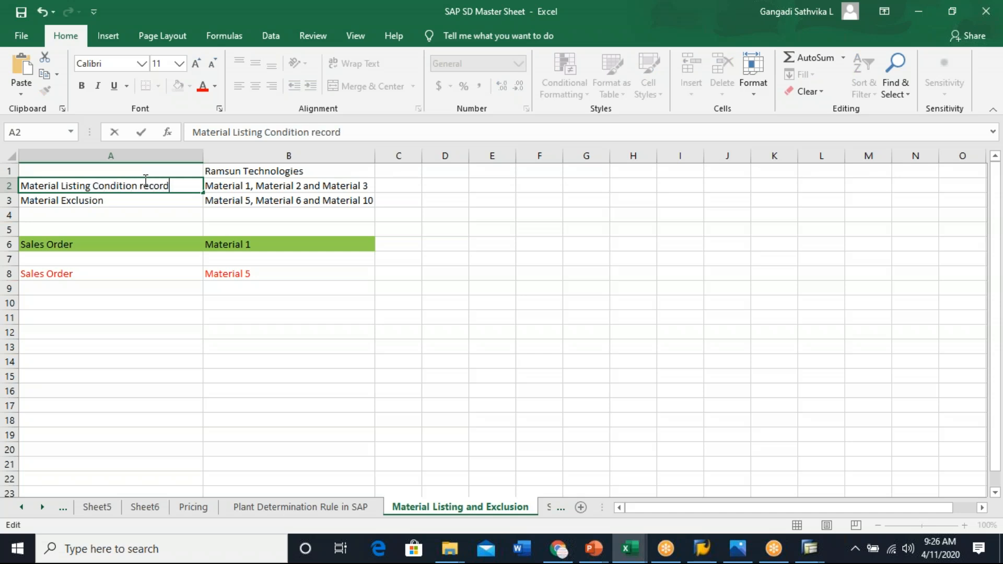
- Copy 'Condition record' and append it to the Material Exclusion label in cell A3
{"action": "left_click_drag", "start_coordinate": [187, 188], "coordinate": [97, 187]}
{"action": "key", "text": "ctrl+c"}
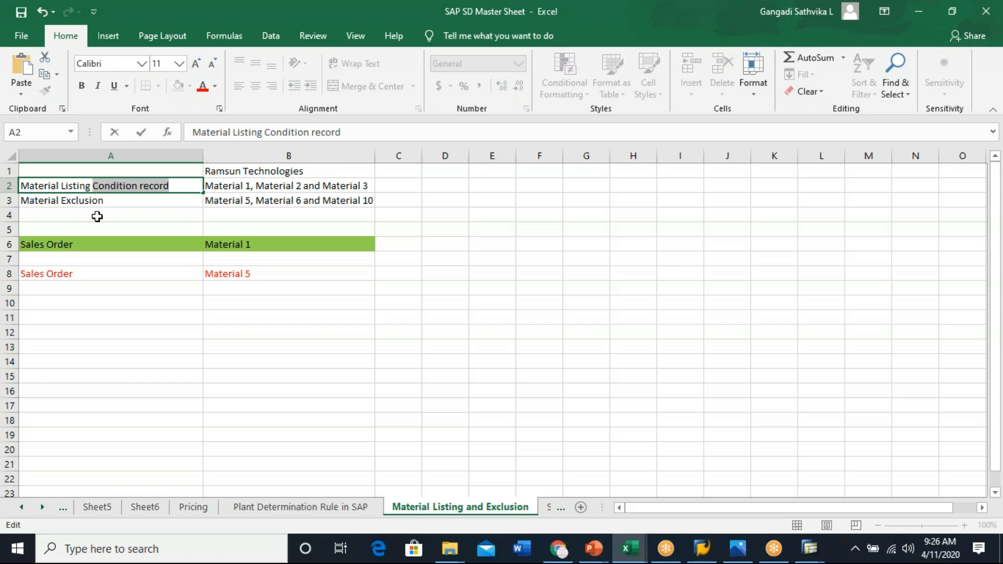
{"action": "double_click", "coordinate": [132, 202]}
{"action": "key", "text": "ctrl+v"}
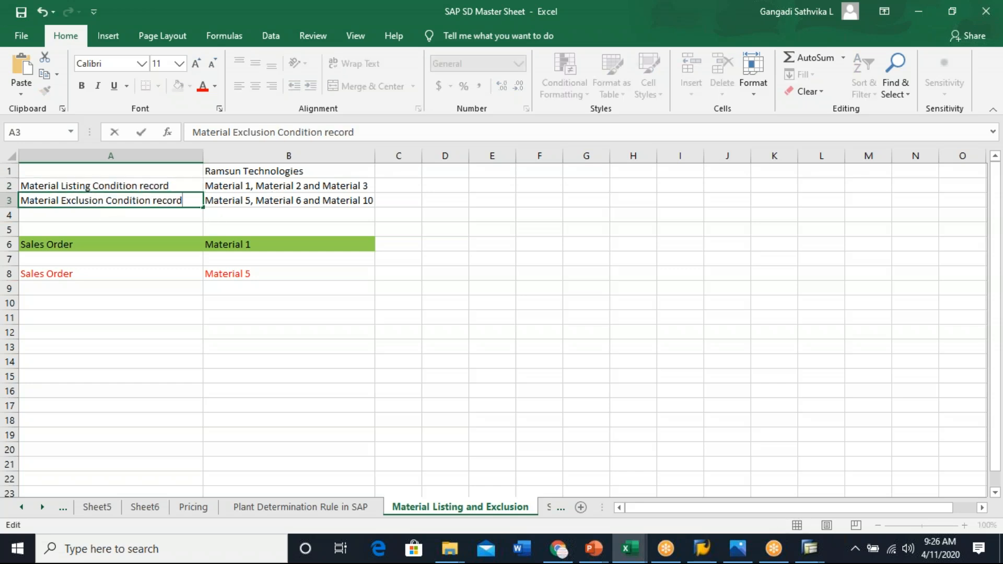
{"action": "left_click", "coordinate": [155, 181]}
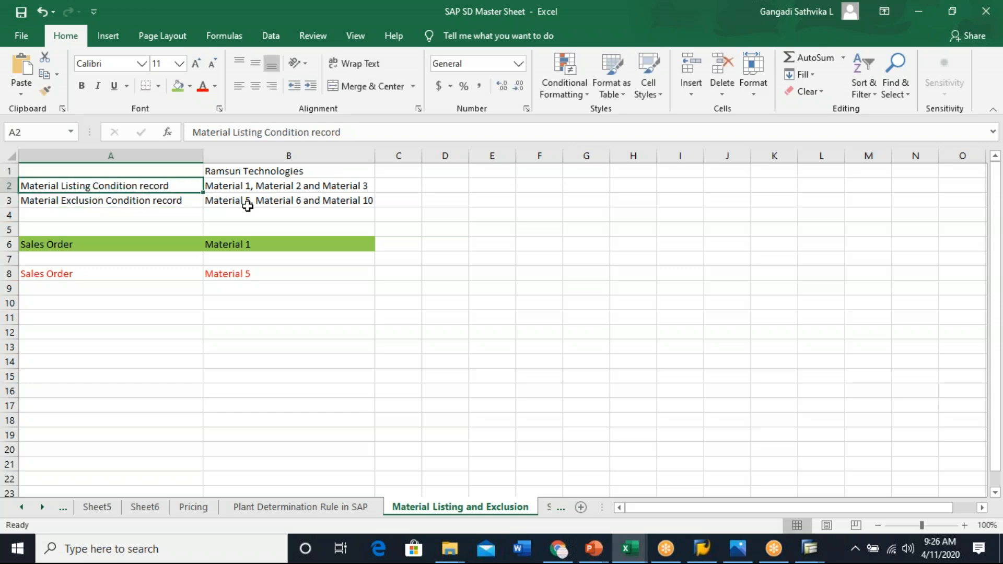
{"action": "left_click", "coordinate": [152, 201]}
- Enter 'Material Listing Condtion Type' in cell C2, widening column C to fit
{"action": "left_click", "coordinate": [411, 187]}
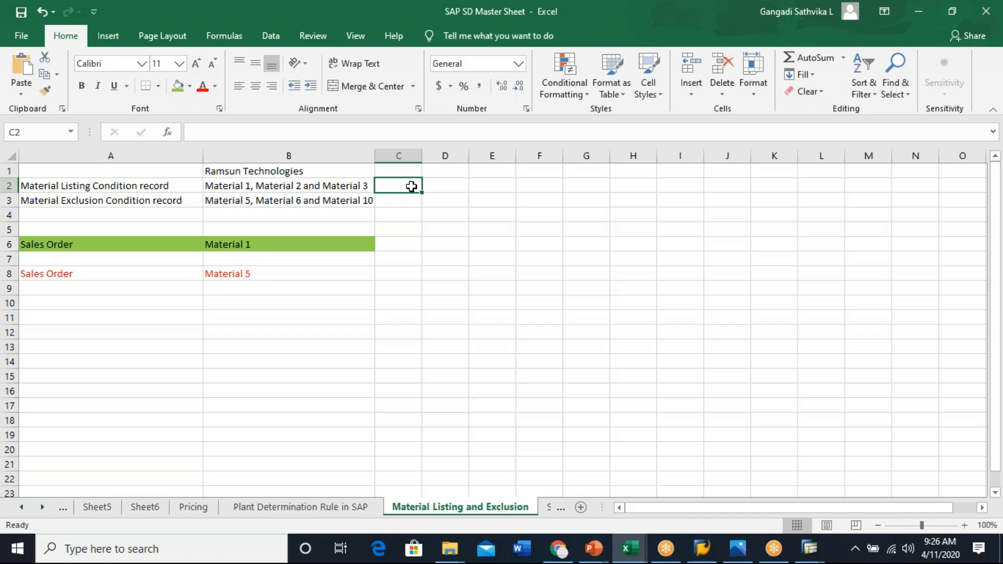
{"action": "type", "text": "Material List"}
{"action": "key", "text": "BackSpace"}
{"action": "type", "text": "ting"}
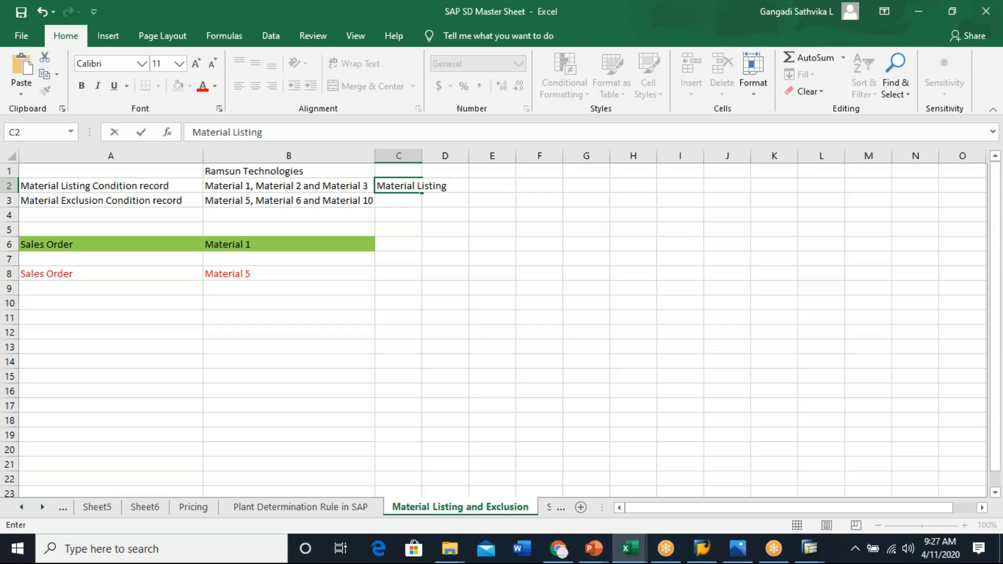
{"action": "left_click", "coordinate": [418, 154]}
{"action": "double_click", "coordinate": [421, 155]}
{"action": "left_click_drag", "start_coordinate": [453, 155], "coordinate": [532, 155]}
{"action": "left_click", "coordinate": [449, 186]}
{"action": "double_click", "coordinate": [456, 185]}
{"action": "type", "text": "Condtion Type"}
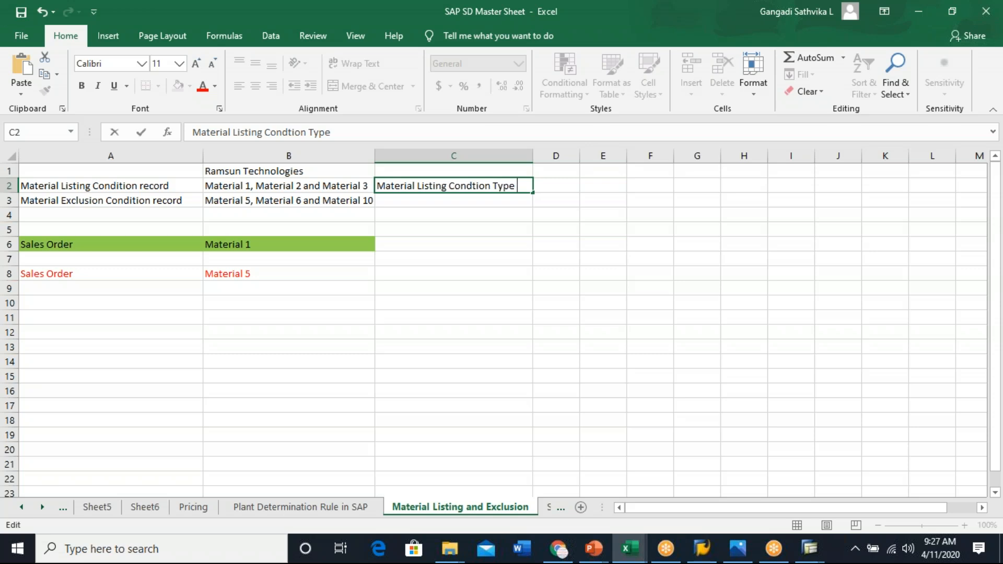
- Enter condition type A001 in cell D2
{"action": "left_click", "coordinate": [561, 184]}
{"action": "type", "text": "A001"}
{"action": "left_click", "coordinate": [565, 226]}
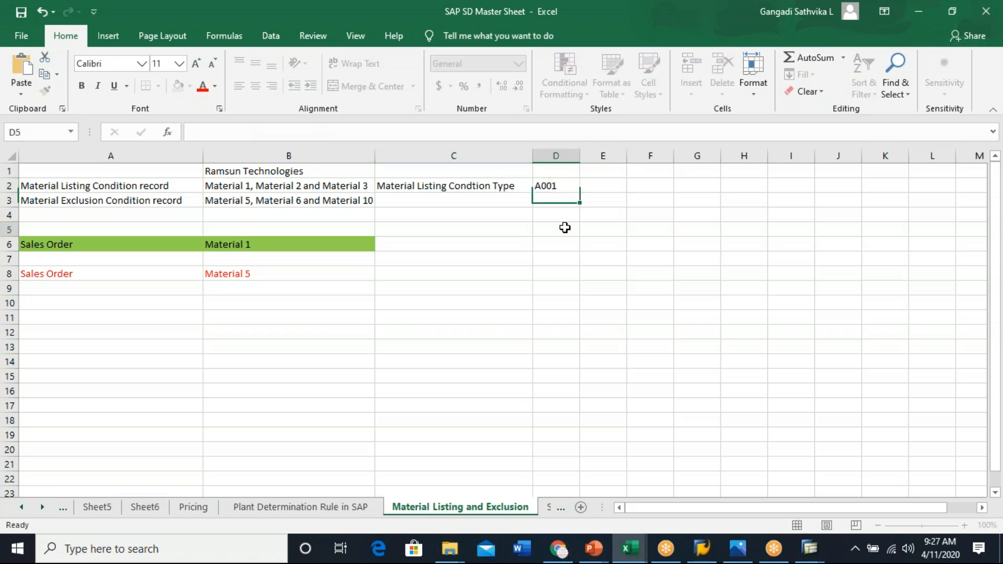
- Copy C2 into C3 and change it to 'Material Exclusion Condtion Type'
{"action": "left_click", "coordinate": [448, 186]}
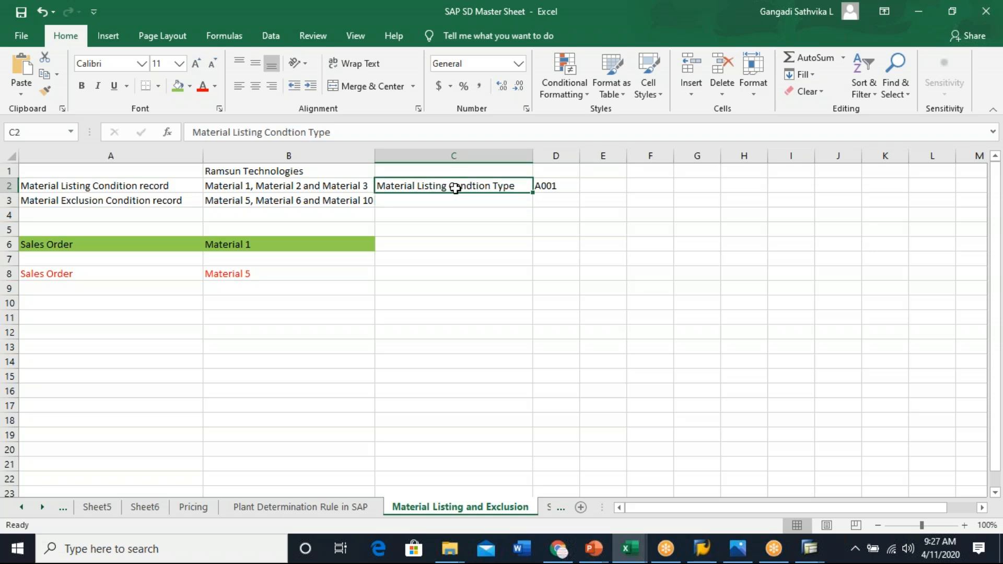
{"action": "key", "text": "ctrl+c"}
{"action": "left_click", "coordinate": [459, 201]}
{"action": "key", "text": "ctrl+v"}
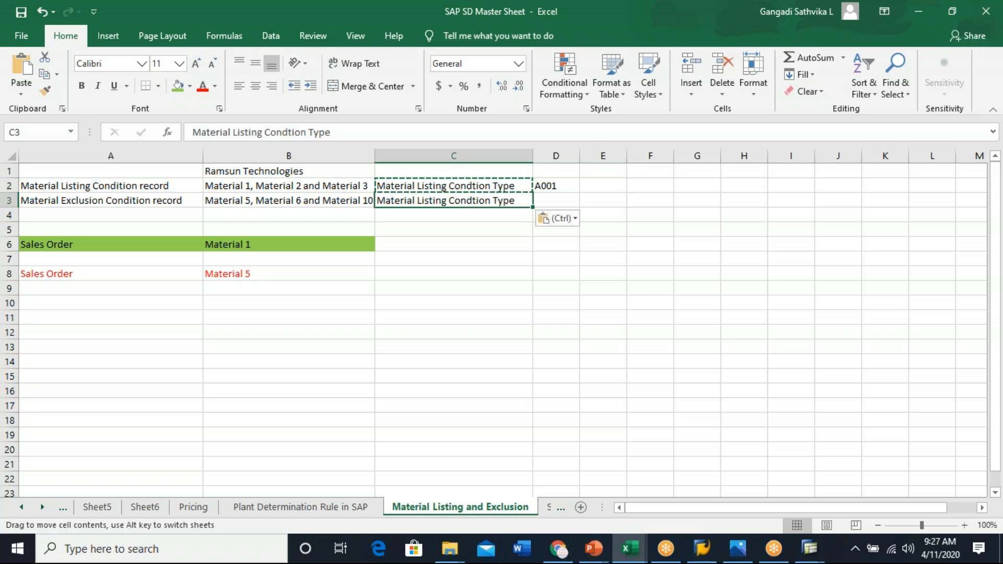
{"action": "double_click", "coordinate": [447, 202]}
{"action": "key", "text": "BackSpace"}
{"action": "key", "text": "BackSpace"}
{"action": "key", "text": "BackSpace"}
{"action": "key", "text": "BackSpace"}
{"action": "key", "text": "BackSpace"}
{"action": "key", "text": "BackSpace"}
{"action": "key", "text": "BackSpace"}
{"action": "type", "text": "Exclusion"}
{"action": "left_click", "coordinate": [530, 239]}
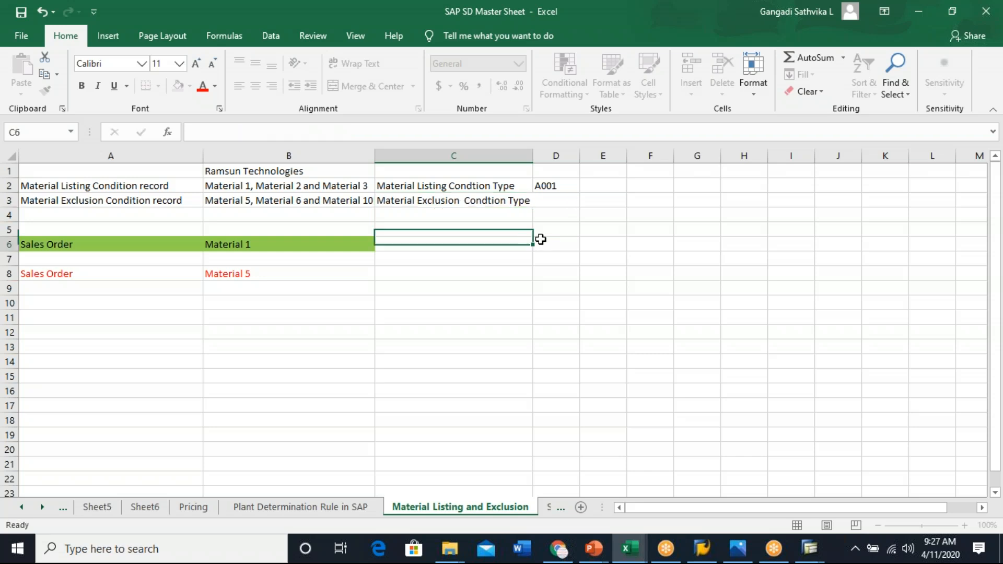
- Enter condition type B001 in cell D3
{"action": "left_click", "coordinate": [554, 199]}
{"action": "type", "text": "B001"}
{"action": "left_click", "coordinate": [572, 259]}
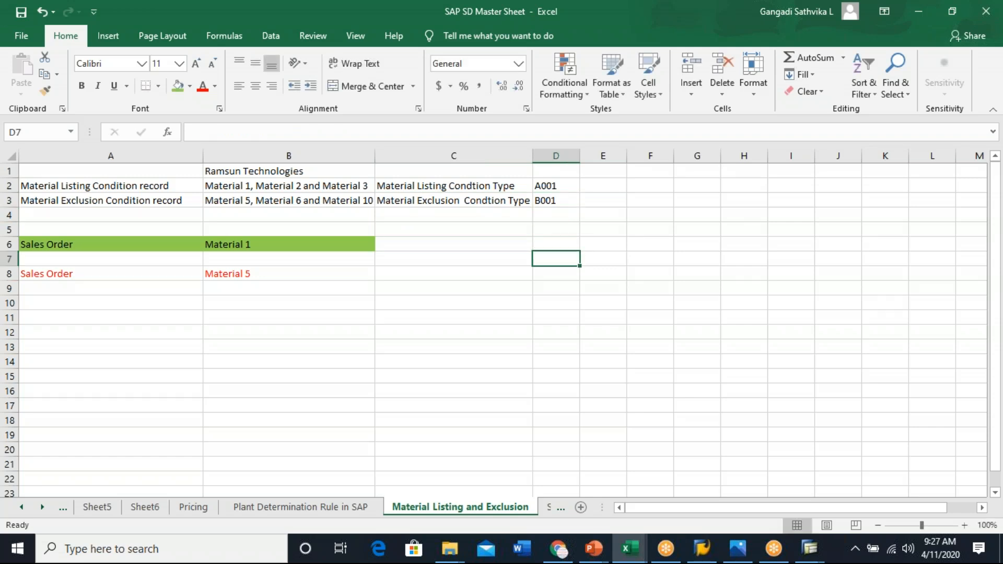
{"action": "left_click_drag", "start_coordinate": [549, 186], "coordinate": [554, 204]}
- Back in the condition types overview, copy condition type A001 as new type G001 named 'Genovus Listing'
{"action": "key", "text": "alt+Tab"}
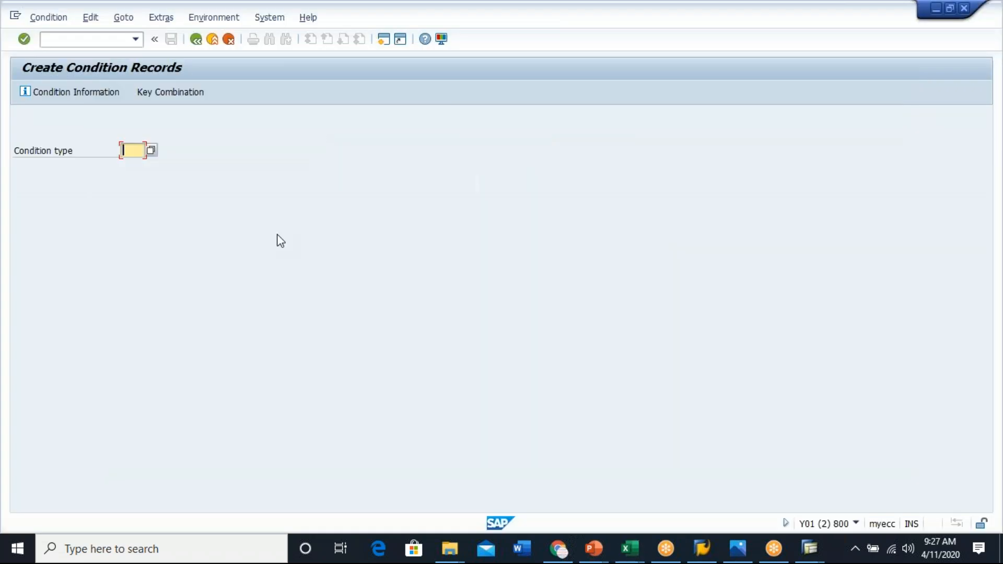
{"action": "key", "text": "alt+Tab"}
{"action": "key", "text": "Tab"}
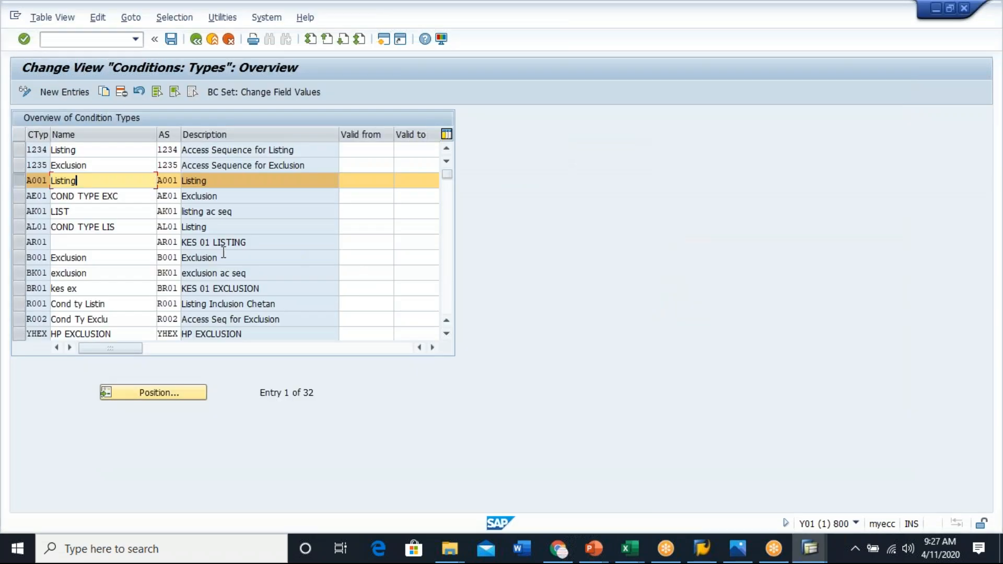
{"action": "left_click", "coordinate": [20, 256]}
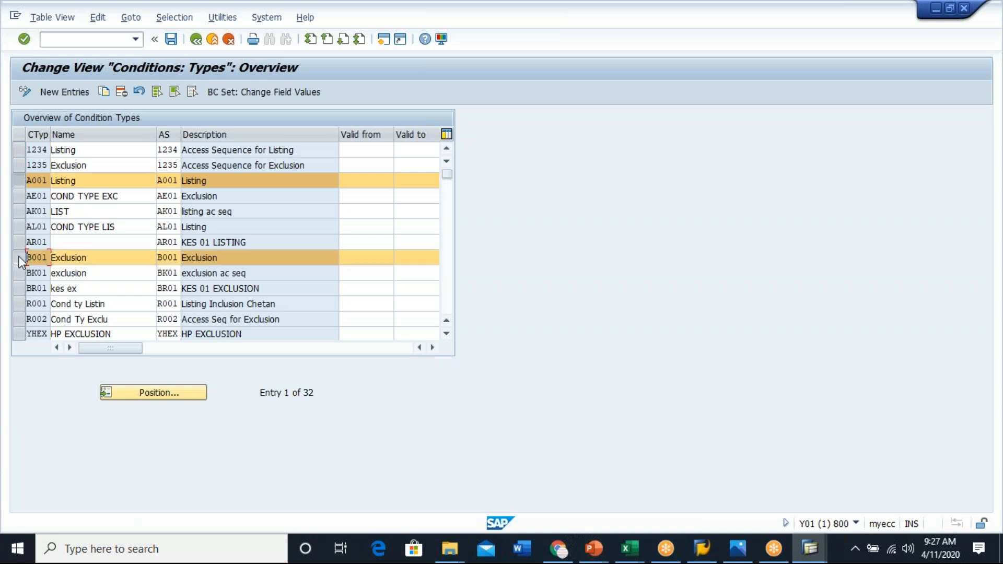
{"action": "left_click", "coordinate": [20, 258]}
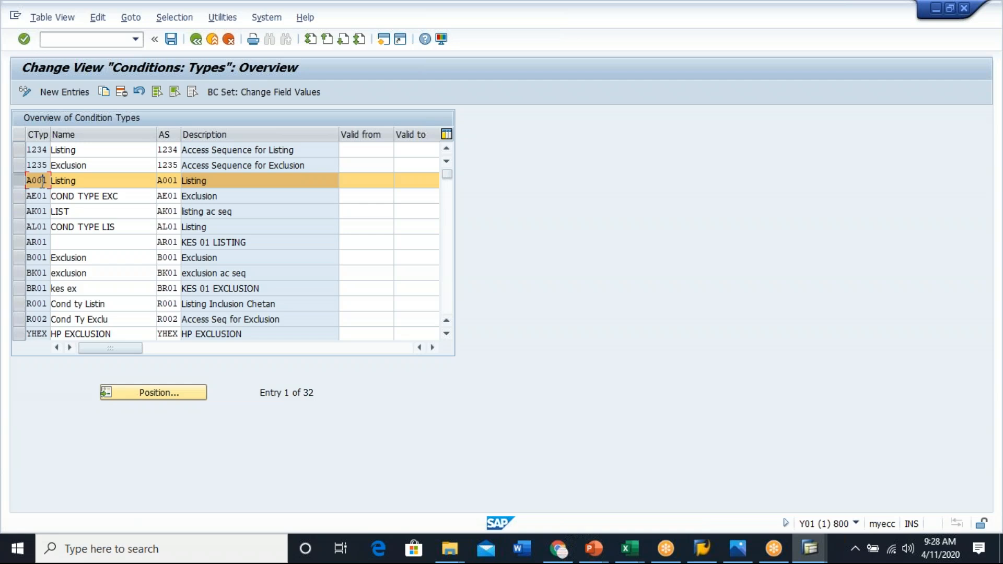
{"action": "left_click", "coordinate": [19, 257]}
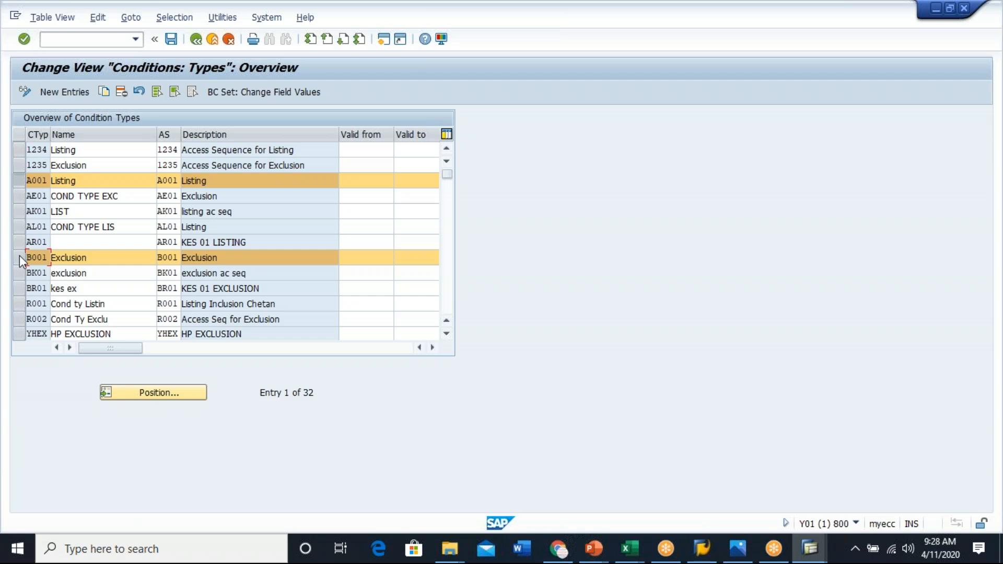
{"action": "left_click", "coordinate": [20, 255]}
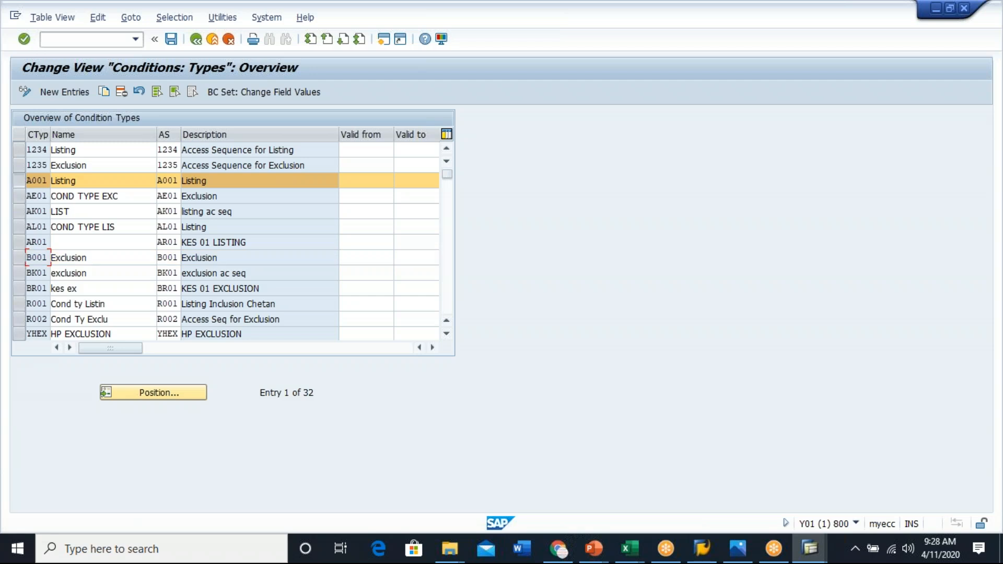
{"action": "left_click", "coordinate": [106, 93]}
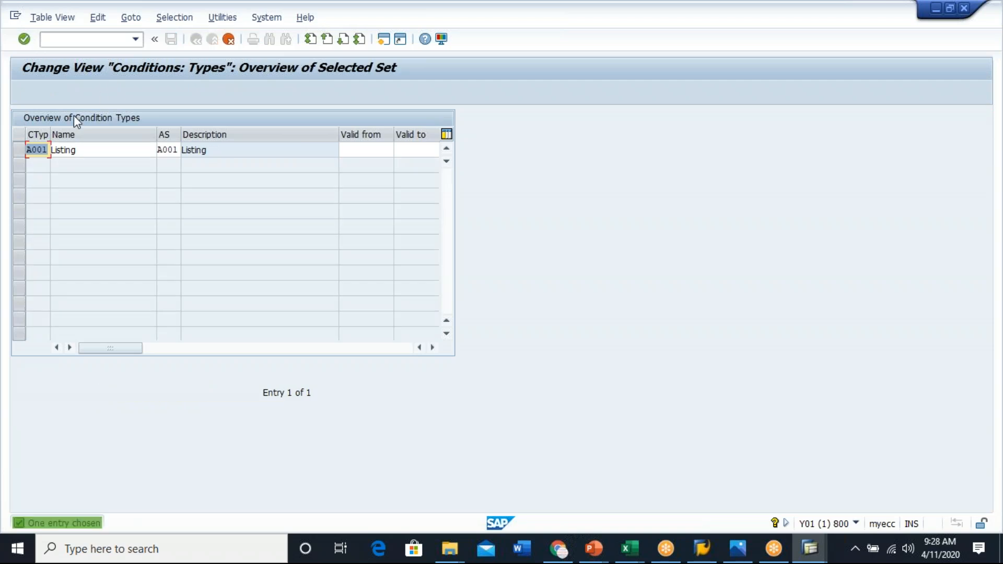
{"action": "left_click", "coordinate": [33, 148]}
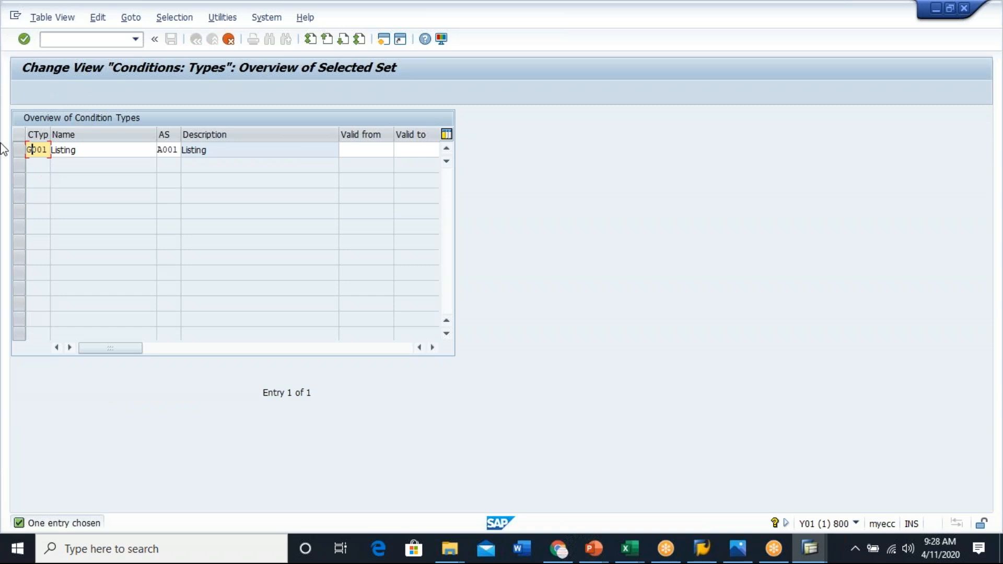
{"action": "left_click", "coordinate": [52, 152]}
{"action": "type", "text": "Genovus"}
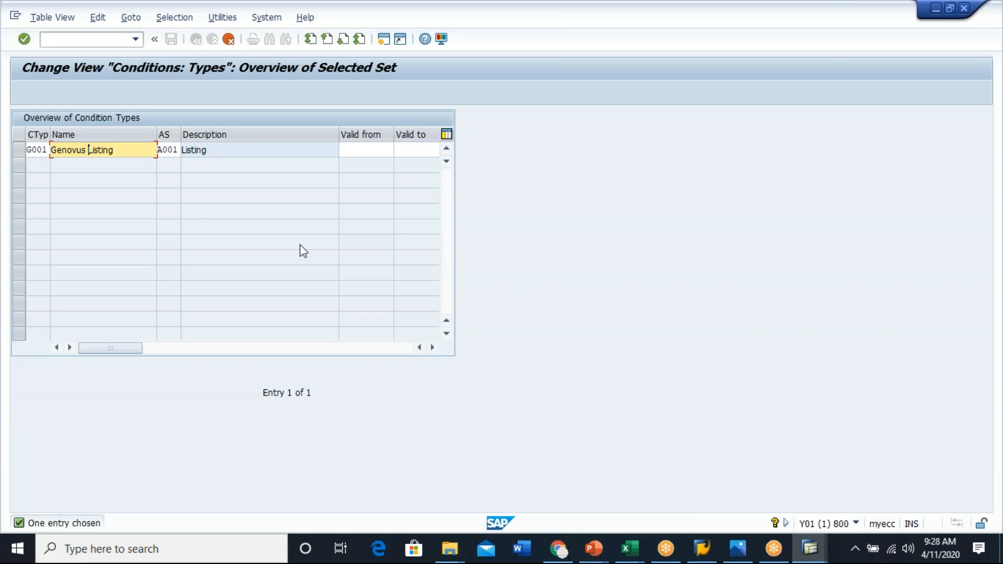
{"action": "key", "text": "Return"}
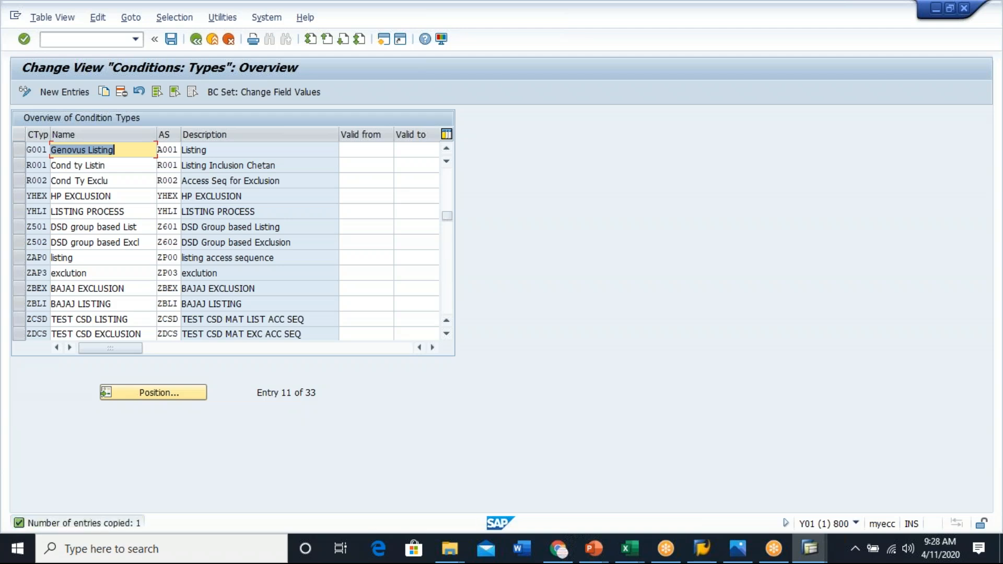
{"action": "left_click", "coordinate": [43, 153]}
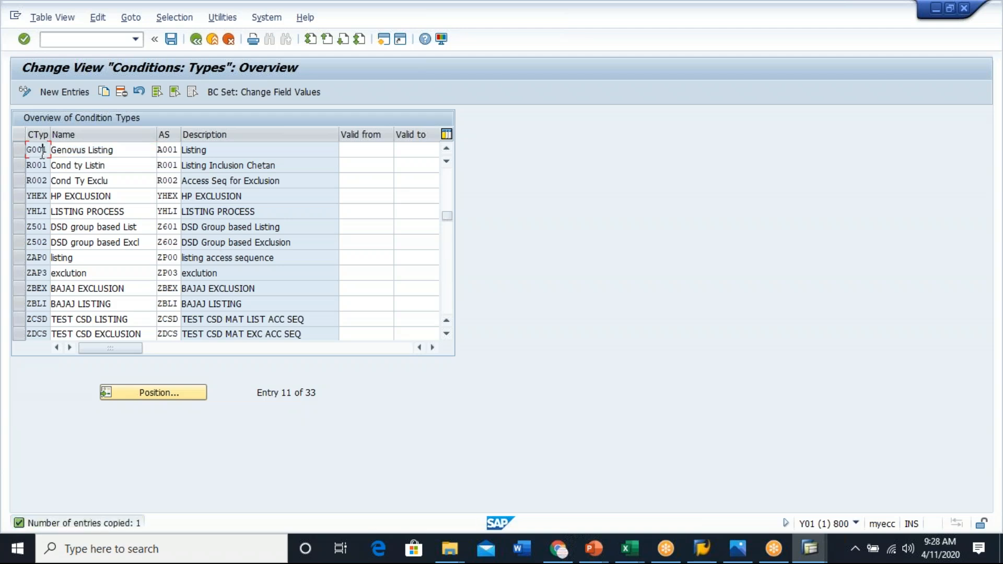
{"action": "left_click", "coordinate": [120, 151]}
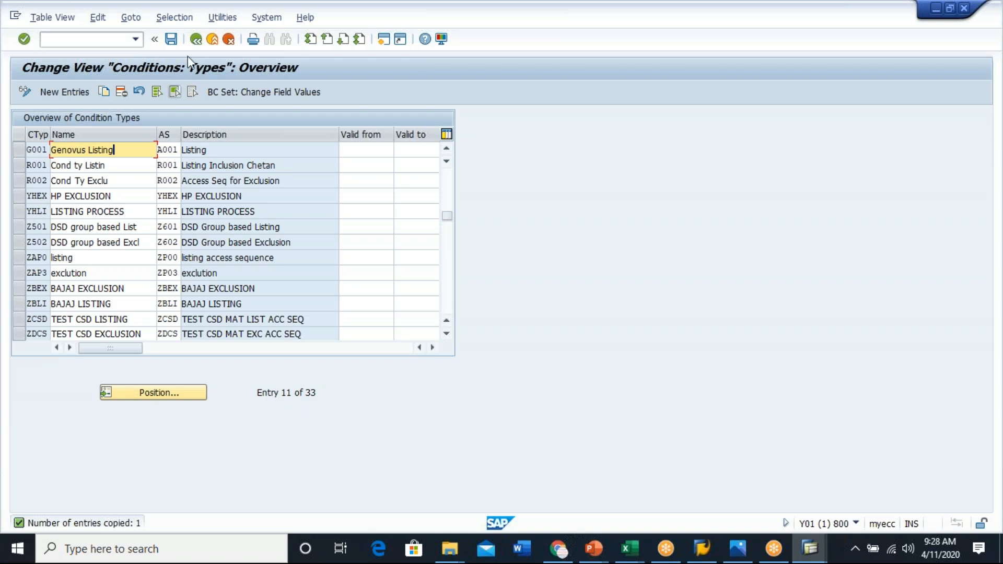
- Save the new condition type G001 and confirm the customizing request
{"action": "left_click", "coordinate": [172, 39]}
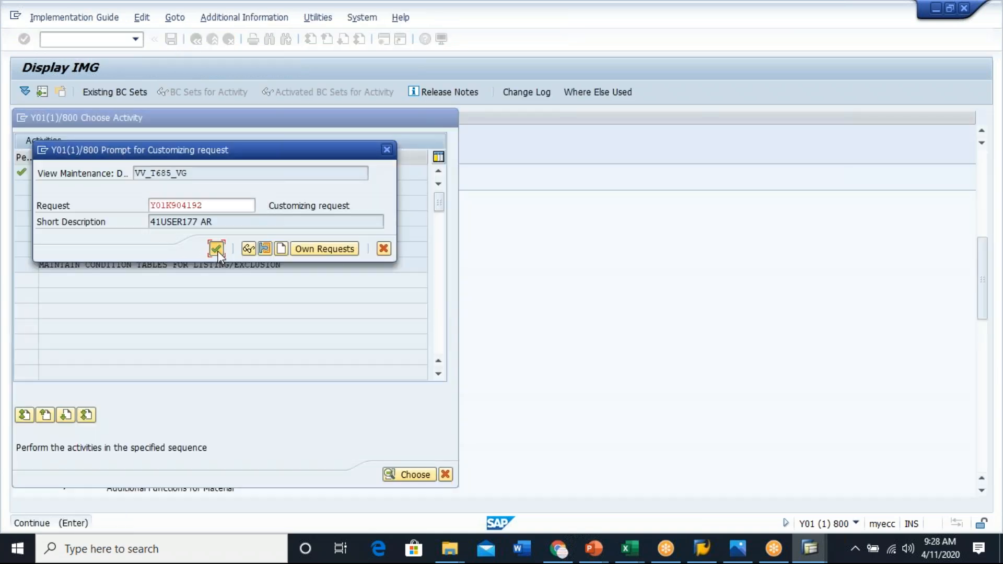
{"action": "key", "text": "Return"}
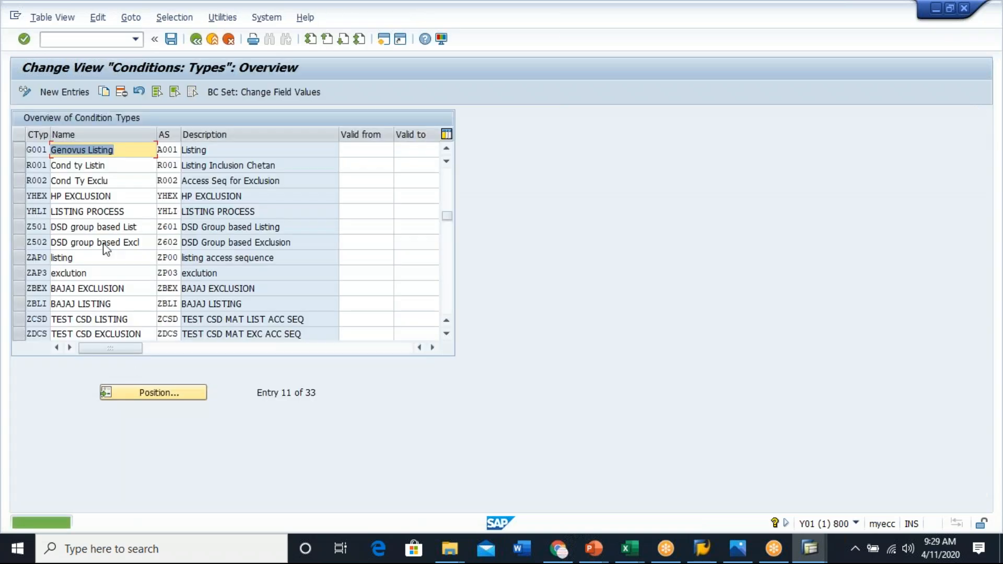
- Copy condition type B001 as new type GB01 and name it 'Genovus Exclusion'
{"action": "scroll", "coordinate": [133, 225], "scroll_direction": "up", "scroll_amount": 1}
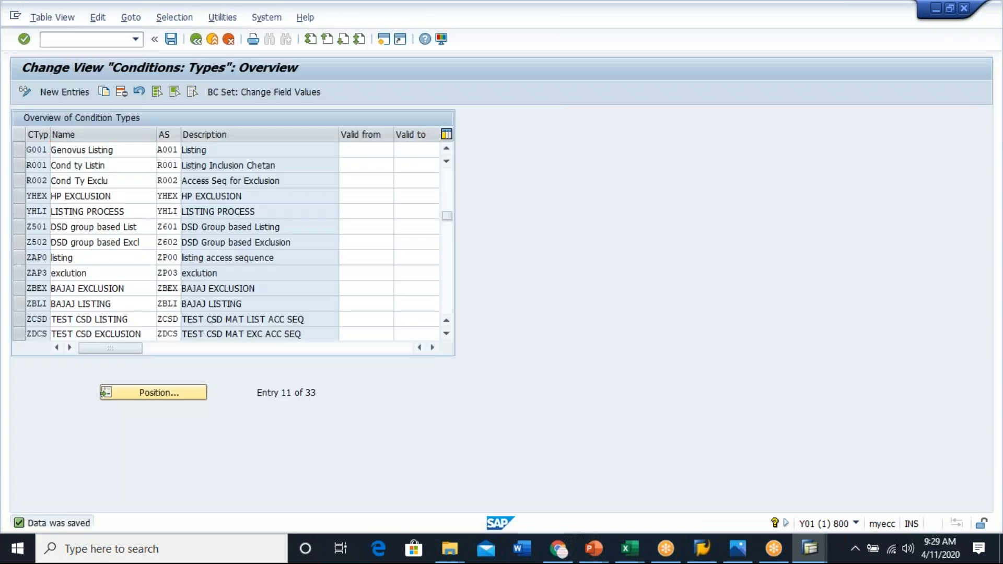
{"action": "scroll", "coordinate": [60, 227], "scroll_direction": "up", "scroll_amount": 2}
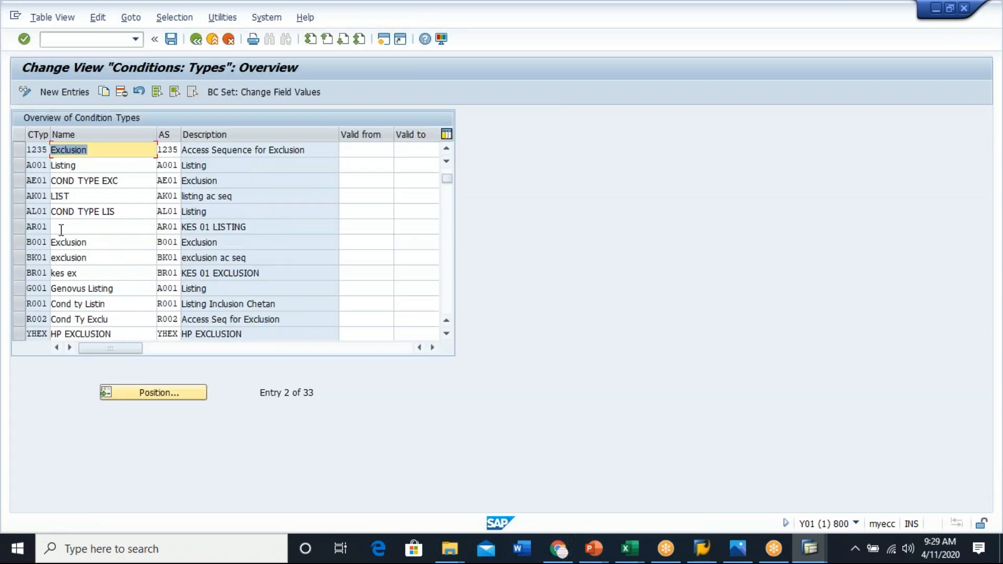
{"action": "left_click", "coordinate": [20, 241]}
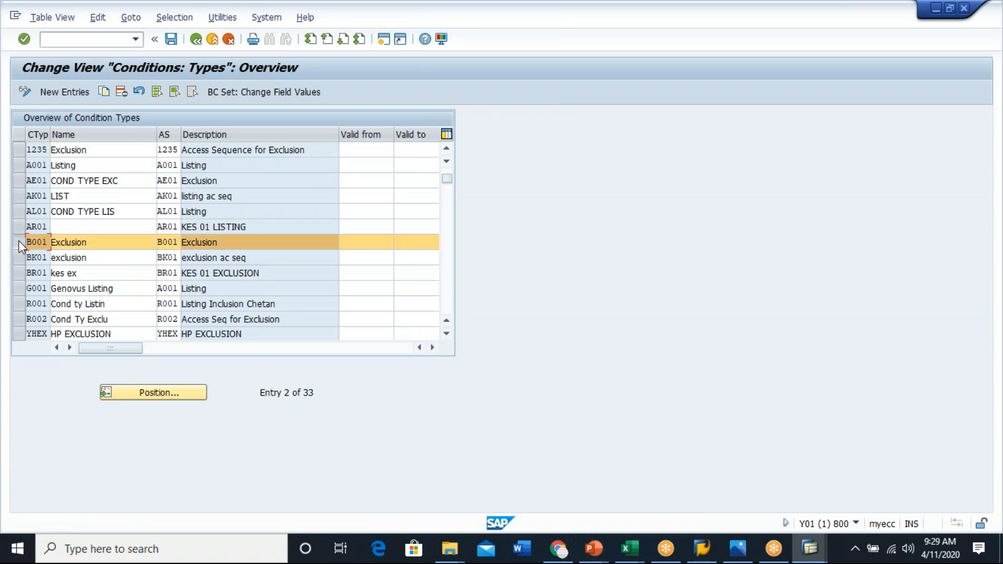
{"action": "left_click", "coordinate": [102, 92]}
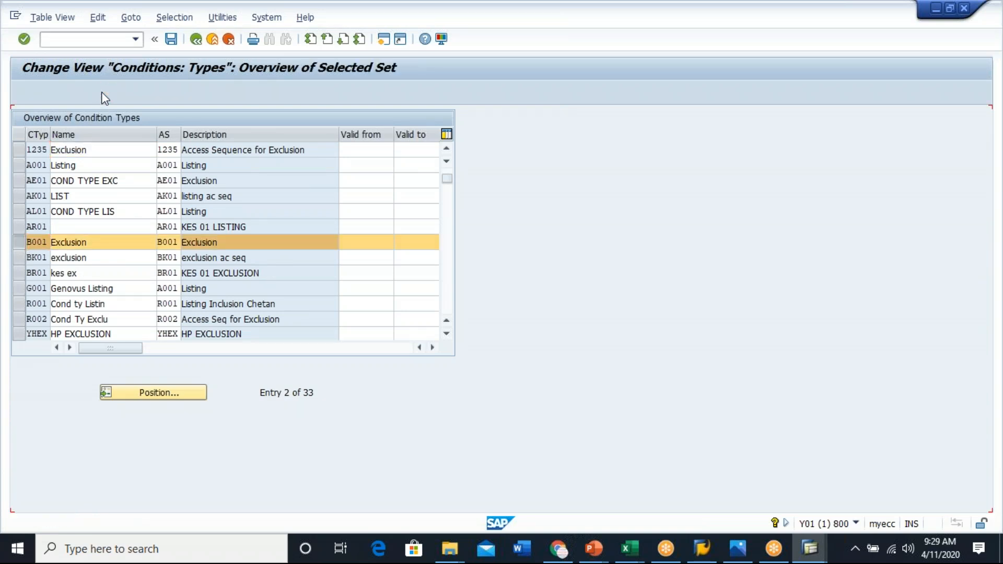
{"action": "left_click", "coordinate": [32, 150]}
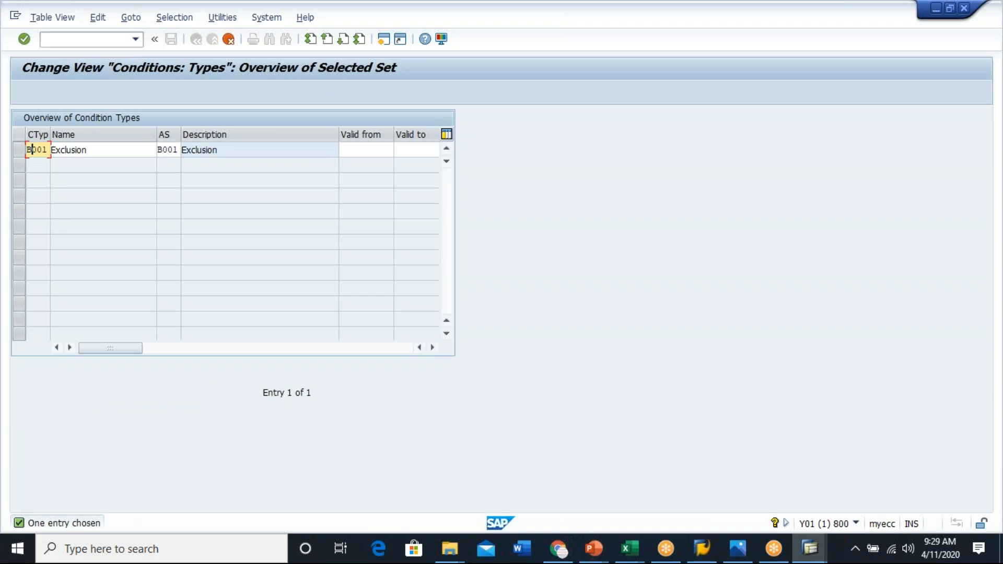
{"action": "key", "text": "BackSpace"}
{"action": "type", "text": "G"}
{"action": "key", "text": "Delete"}
{"action": "type", "text": "B"}
{"action": "key", "text": "Return"}
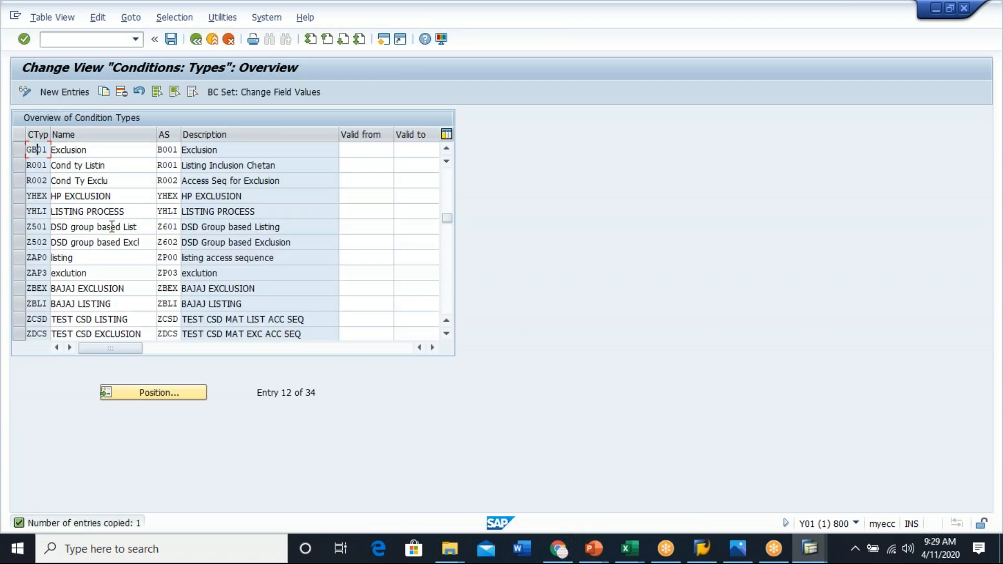
{"action": "left_click", "coordinate": [53, 150]}
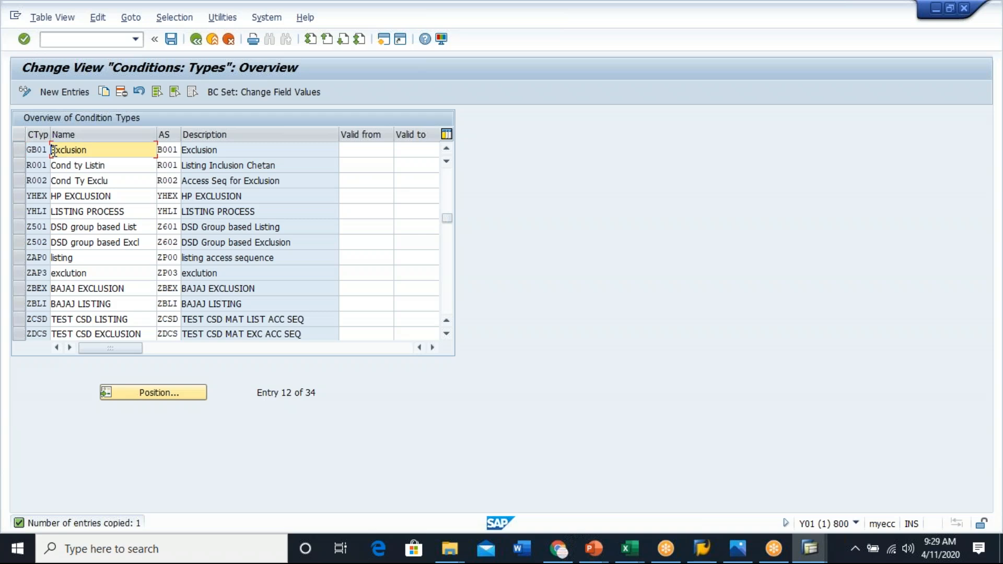
{"action": "type", "text": "Genovus"}
{"action": "key", "text": "Return"}
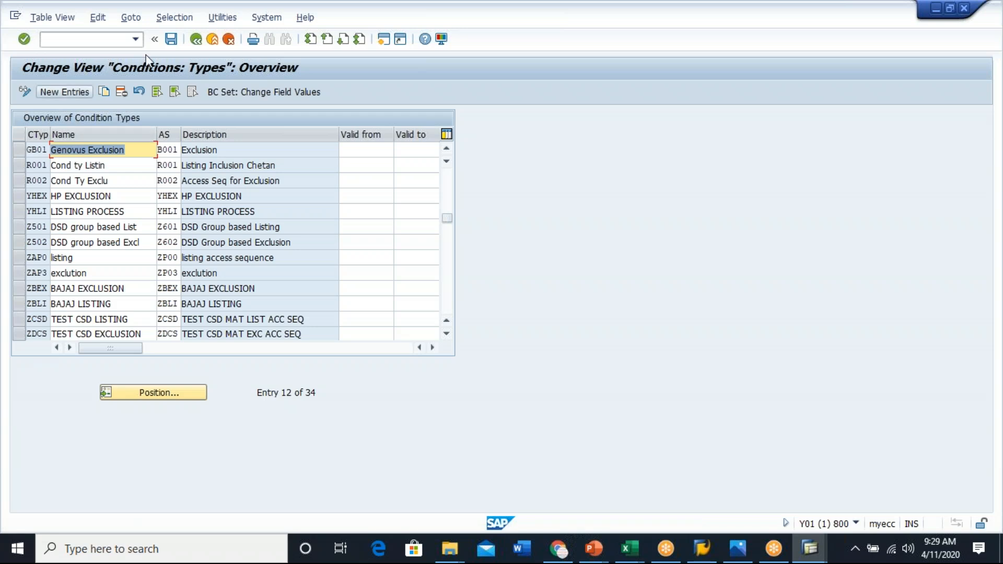
- Save GB01 on exiting, then reopen the listing/exclusion types and inspect G001's access sequence
{"action": "left_click", "coordinate": [197, 39]}
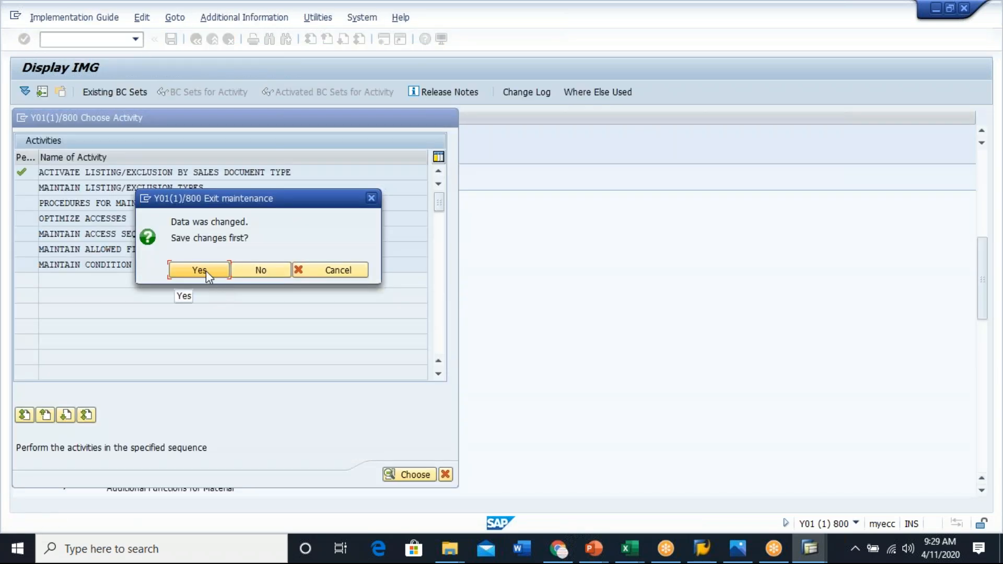
{"action": "left_click", "coordinate": [196, 271]}
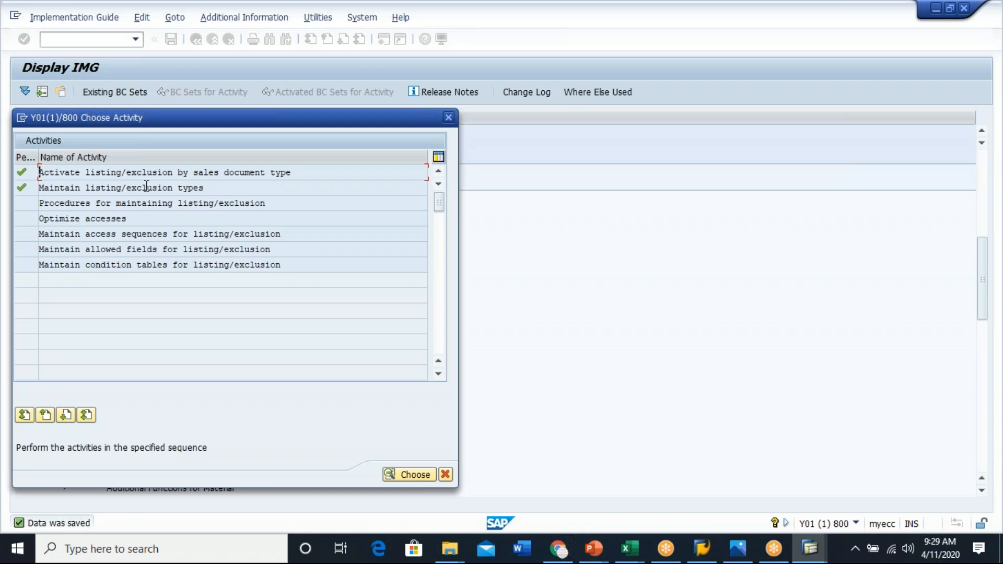
{"action": "double_click", "coordinate": [146, 187]}
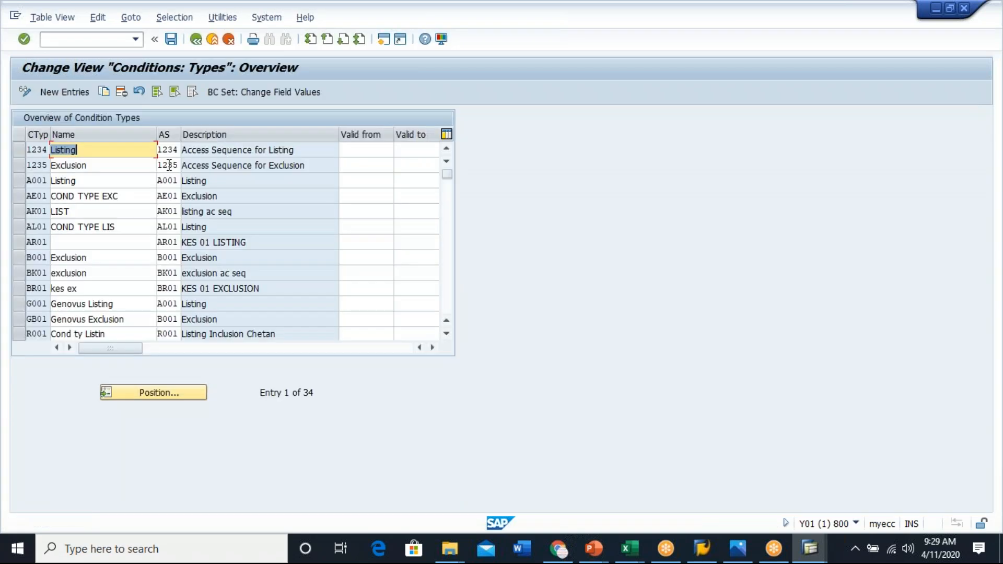
{"action": "left_click", "coordinate": [170, 151]}
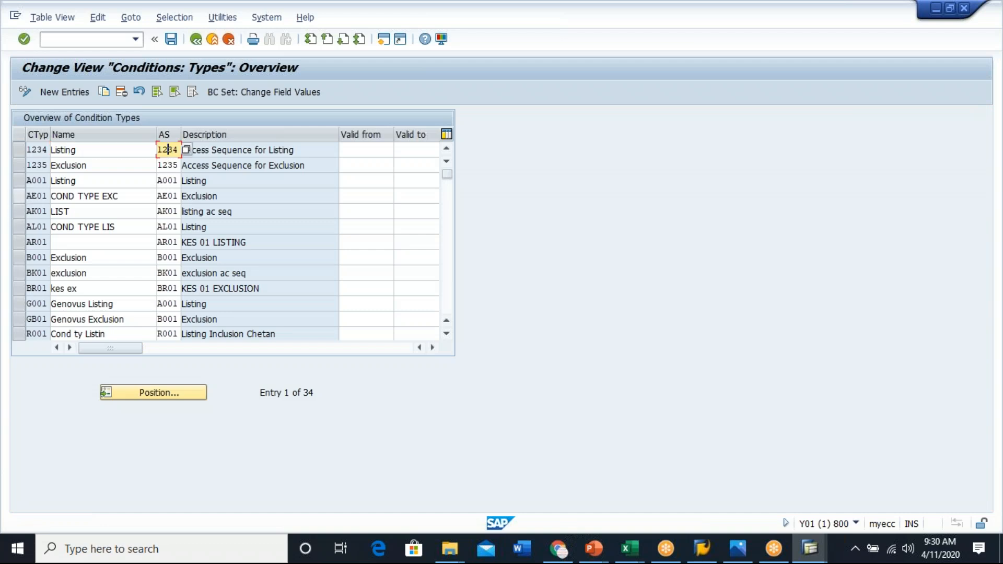
{"action": "left_click", "coordinate": [21, 301]}
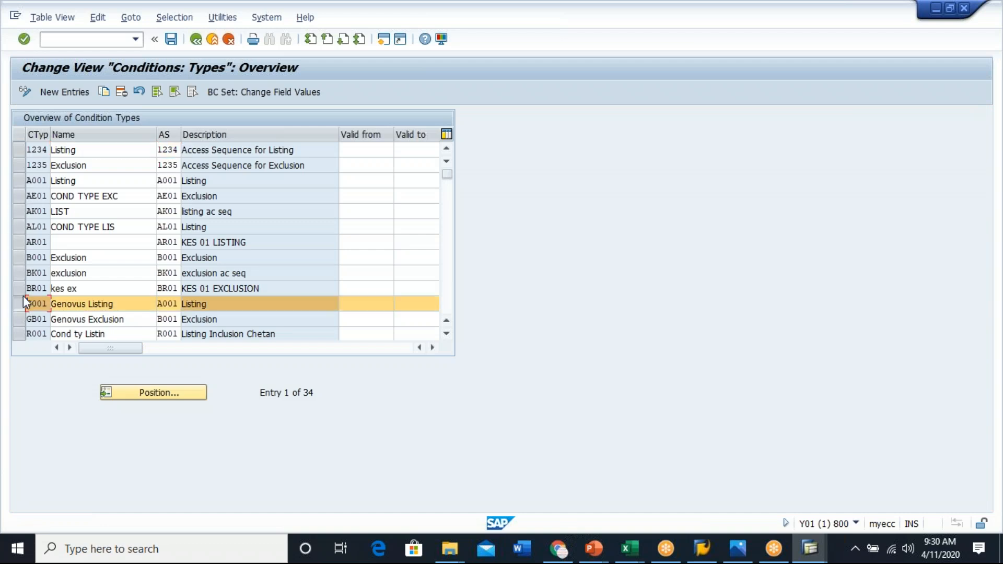
{"action": "left_click", "coordinate": [170, 303]}
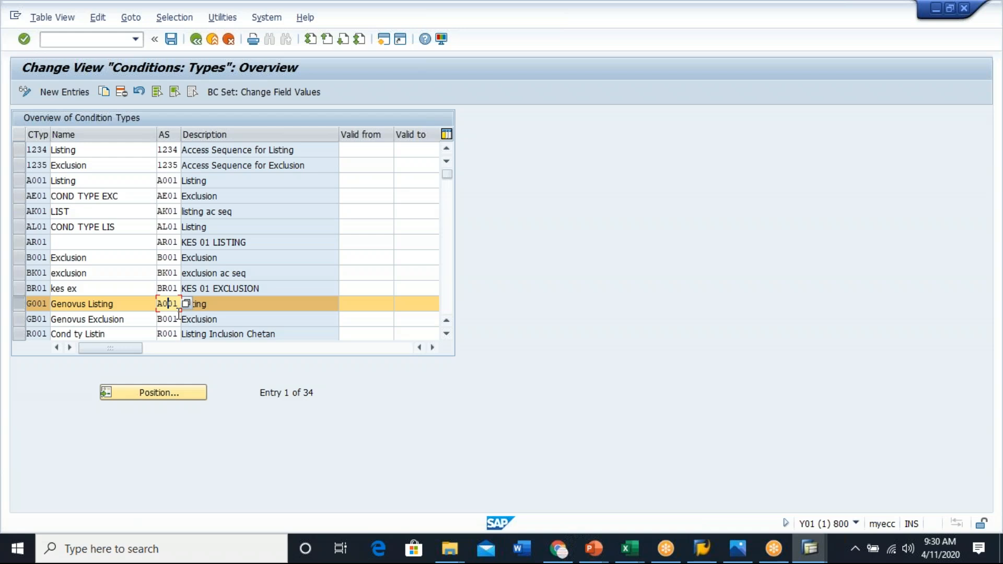
- Switch to the SAP SD Master Sheet workbook and move the Sales Order rows 6–8 down to row 16
{"action": "left_click", "coordinate": [629, 545]}
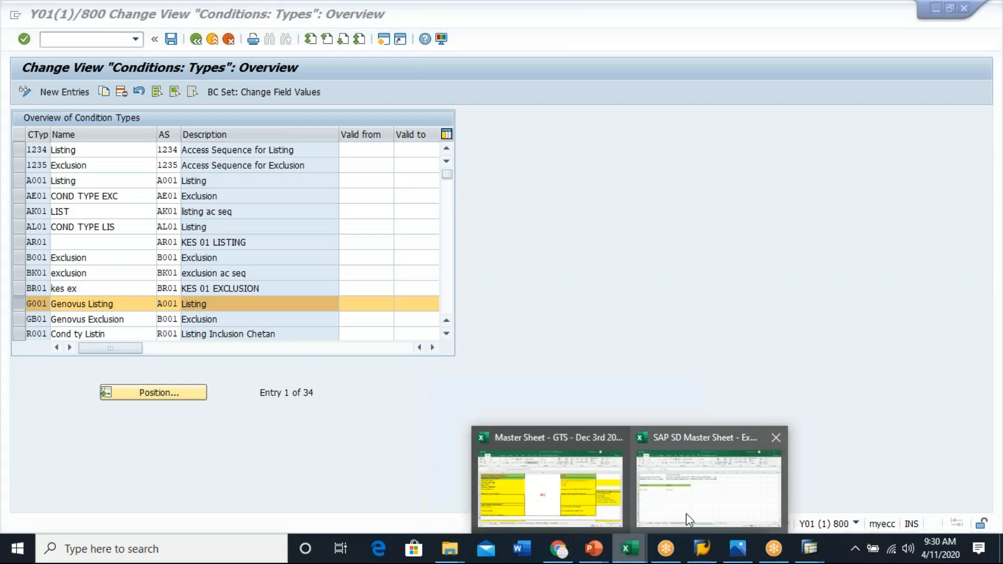
{"action": "left_click", "coordinate": [678, 518]}
{"action": "left_click", "coordinate": [501, 409]}
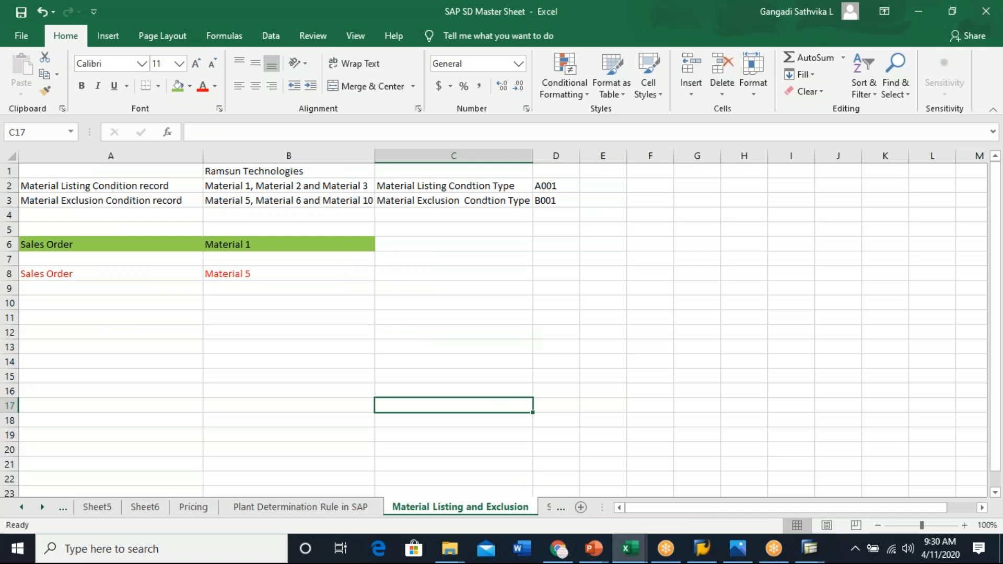
{"action": "left_click_drag", "start_coordinate": [10, 243], "coordinate": [10, 275]}
{"action": "key", "text": "ctrl+c"}
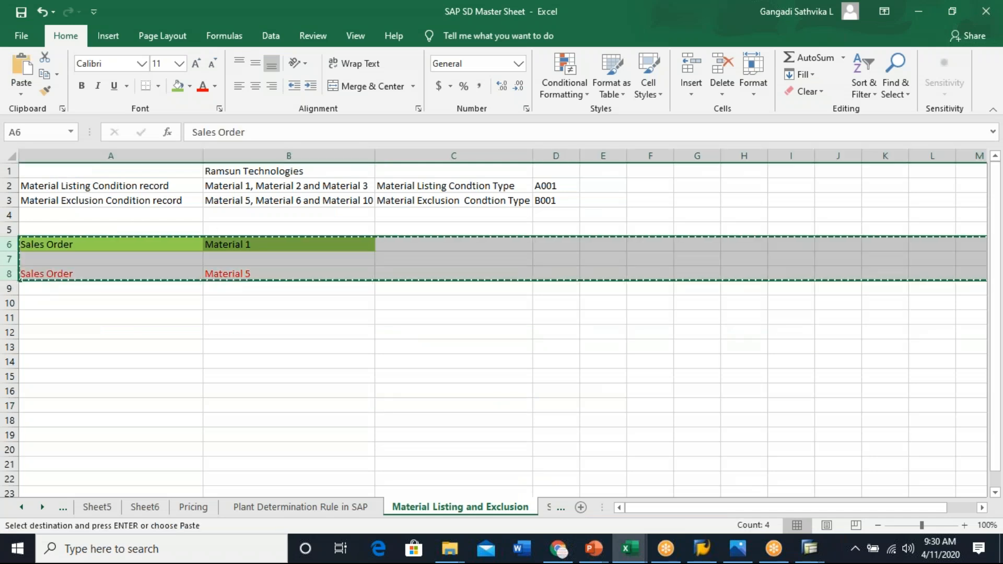
{"action": "left_click", "coordinate": [9, 391]}
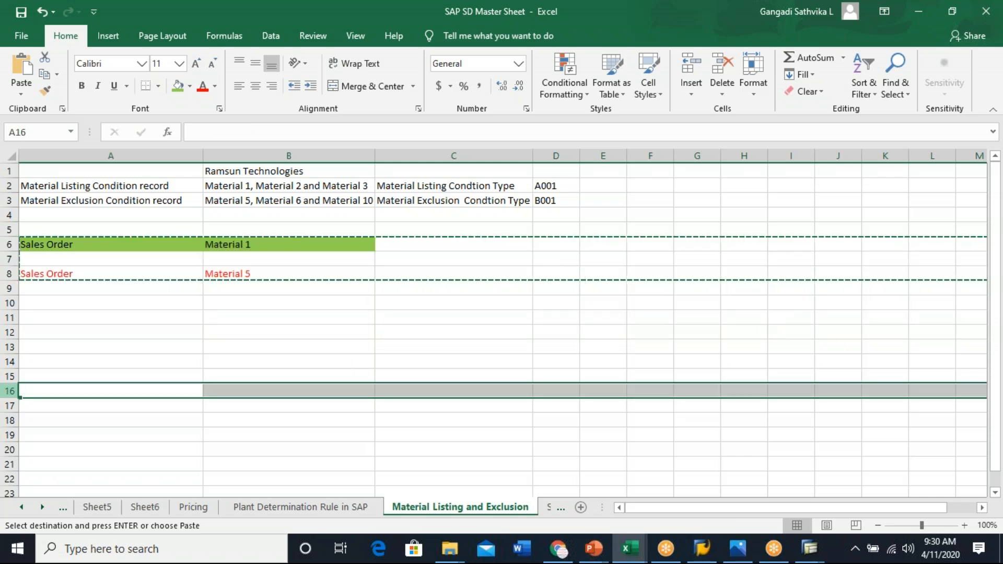
{"action": "key", "text": "ctrl+v"}
{"action": "left_click", "coordinate": [237, 336]}
{"action": "left_click", "coordinate": [103, 230]}
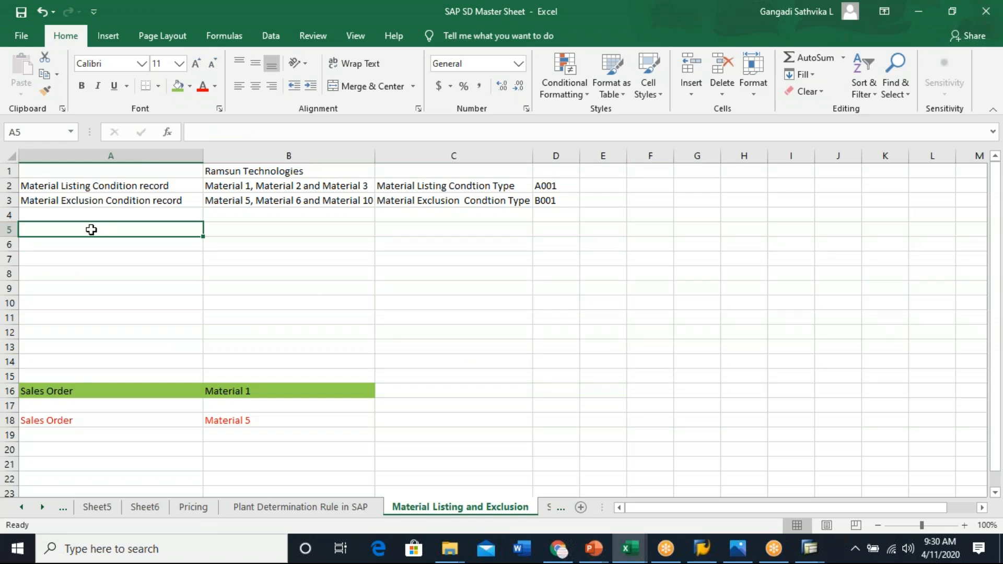
- Copy the 'Material Listing Condition record' label from A2 into A7
{"action": "left_click", "coordinate": [115, 184]}
{"action": "key", "text": "ctrl+c"}
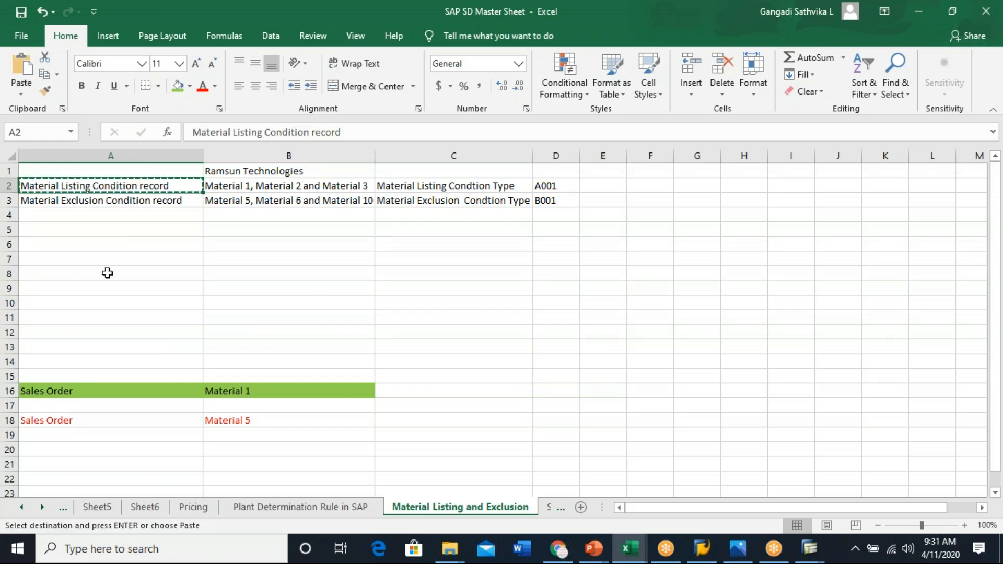
{"action": "left_click", "coordinate": [90, 257]}
{"action": "key", "text": "ctrl+v"}
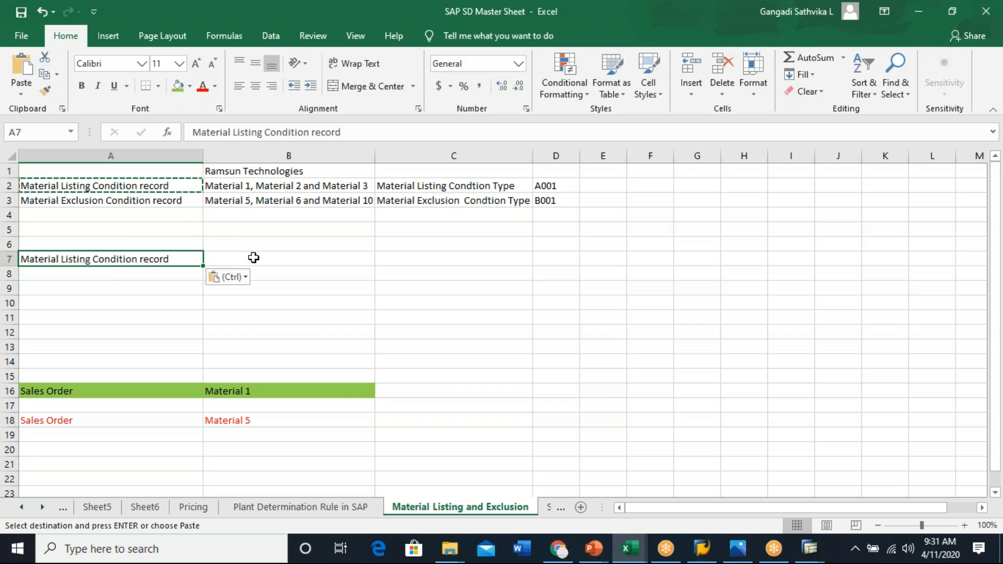
- Enter 'Customer' in B7 and 'Customer / Material' in B8
{"action": "left_click", "coordinate": [254, 259]}
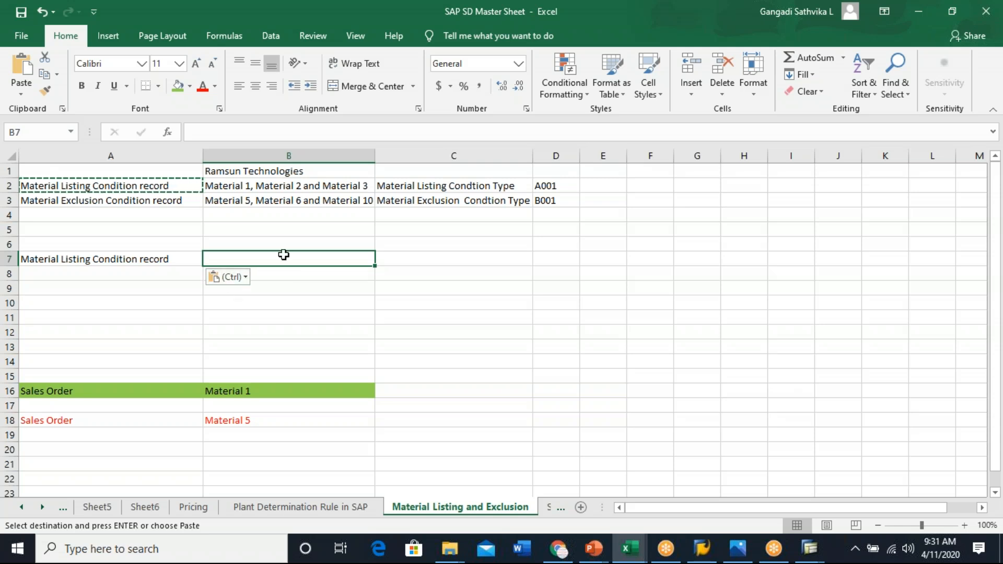
{"action": "type", "text": "Customer"}
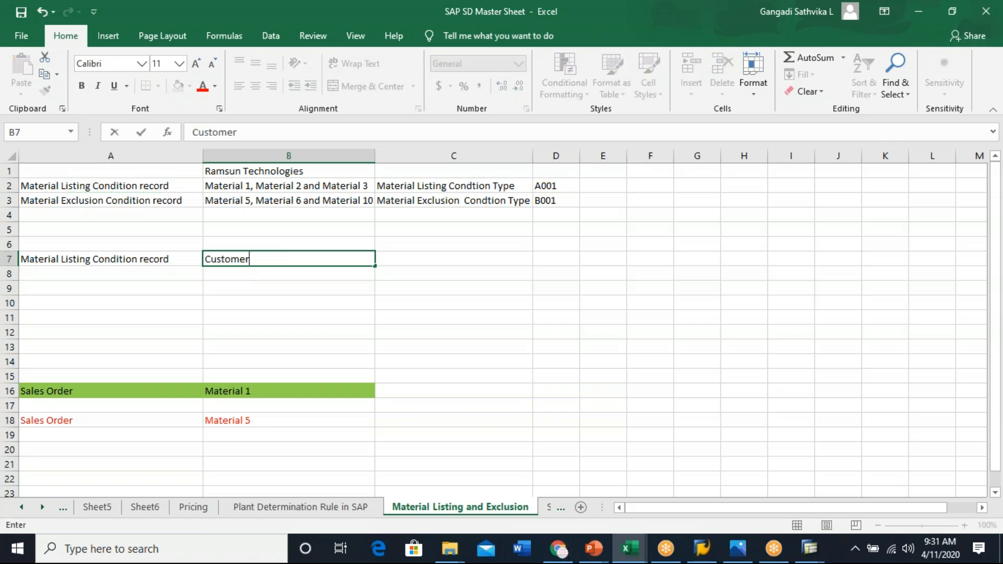
{"action": "type", "text": "/Material"}
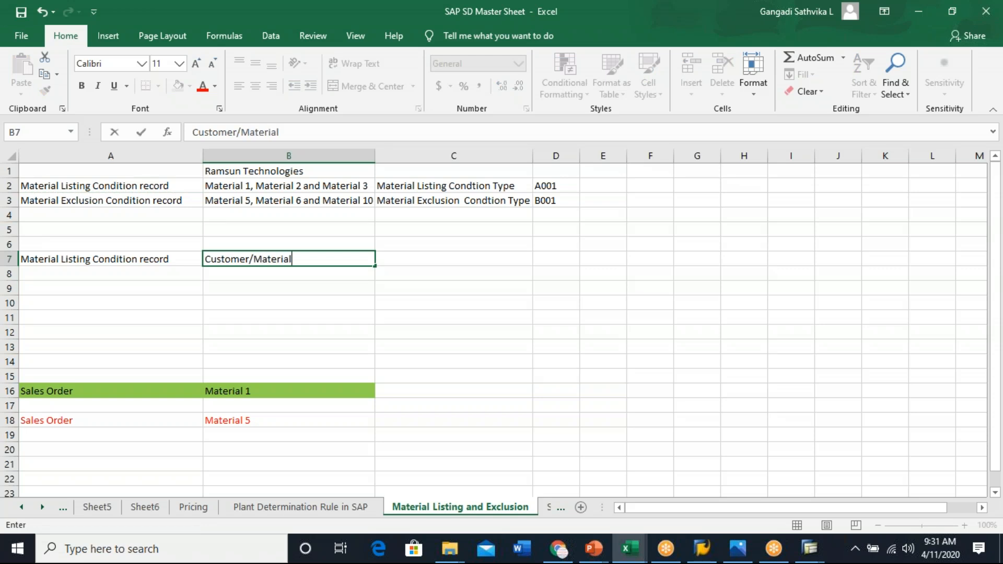
{"action": "key", "text": "BackSpace"}
{"action": "key", "text": "BackSpace"}
{"action": "key", "text": "BackSpace"}
{"action": "key", "text": "BackSpace"}
{"action": "key", "text": "BackSpace"}
{"action": "key", "text": "BackSpace"}
{"action": "key", "text": "BackSpace"}
{"action": "key", "text": "BackSpace"}
{"action": "key", "text": "BackSpace"}
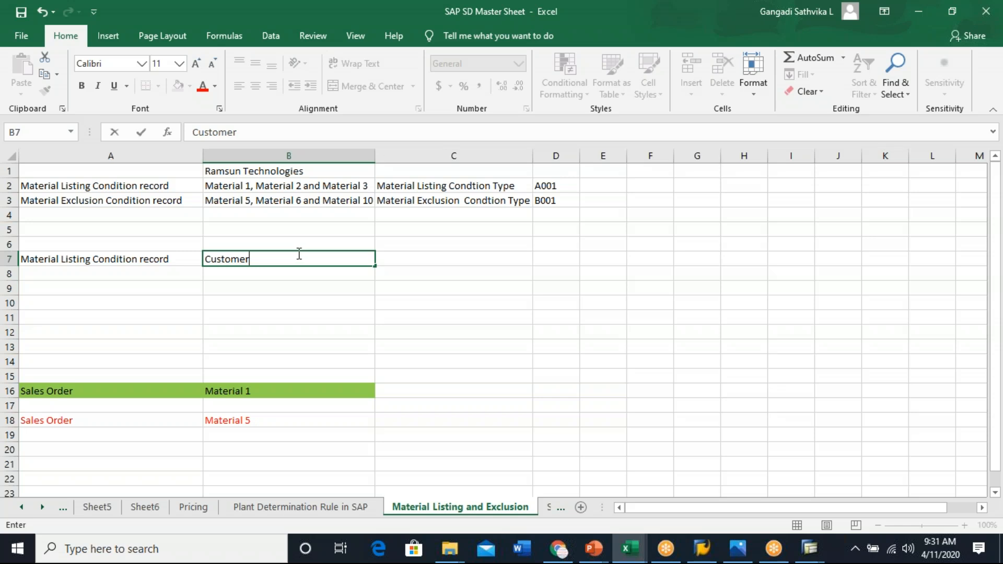
{"action": "left_click", "coordinate": [243, 273]}
{"action": "type", "text": "Custo"}
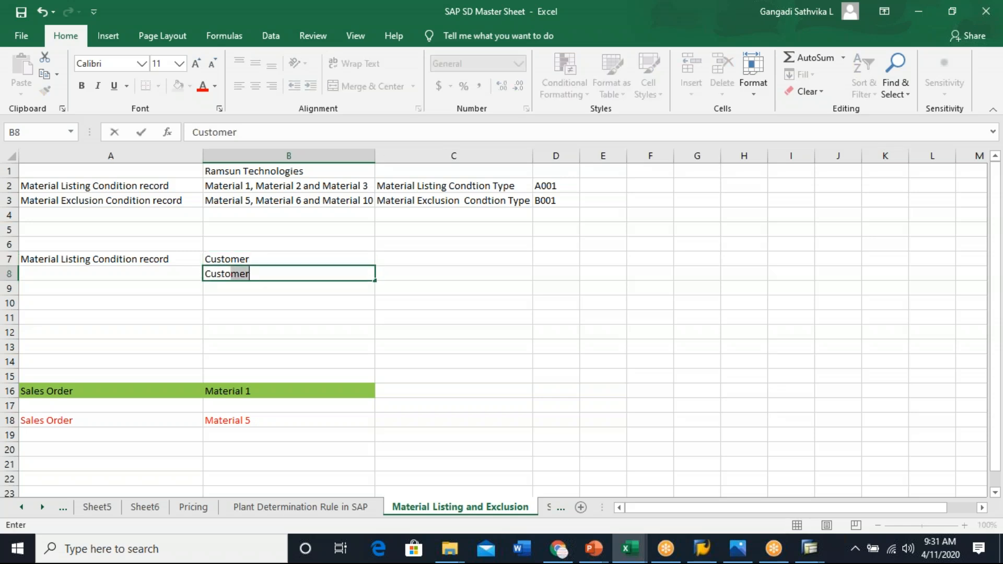
{"action": "type", "text": "mer / Material"}
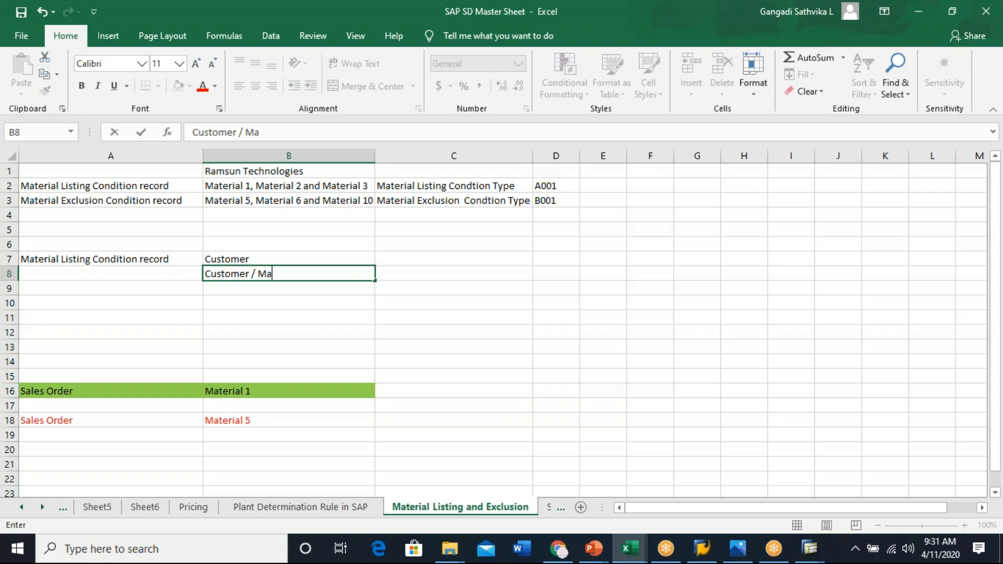
{"action": "left_click", "coordinate": [255, 289]}
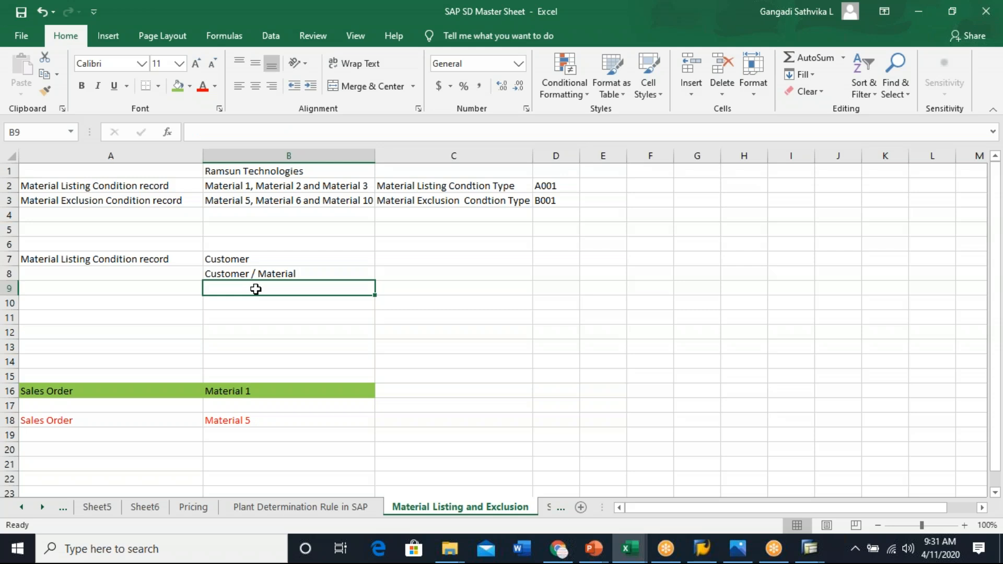
- Copy the listing condition type and A001 from C2:D2 into C7:D7
{"action": "left_click", "coordinate": [548, 186]}
{"action": "left_click_drag", "start_coordinate": [497, 186], "coordinate": [541, 186]}
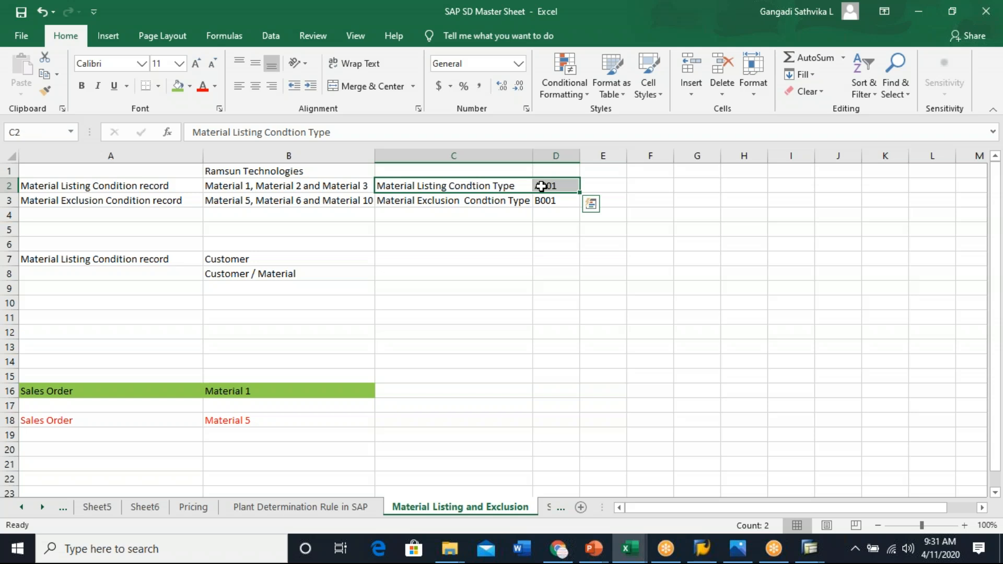
{"action": "key", "text": "ctrl+c"}
{"action": "left_click", "coordinate": [412, 260]}
{"action": "key", "text": "ctrl+v"}
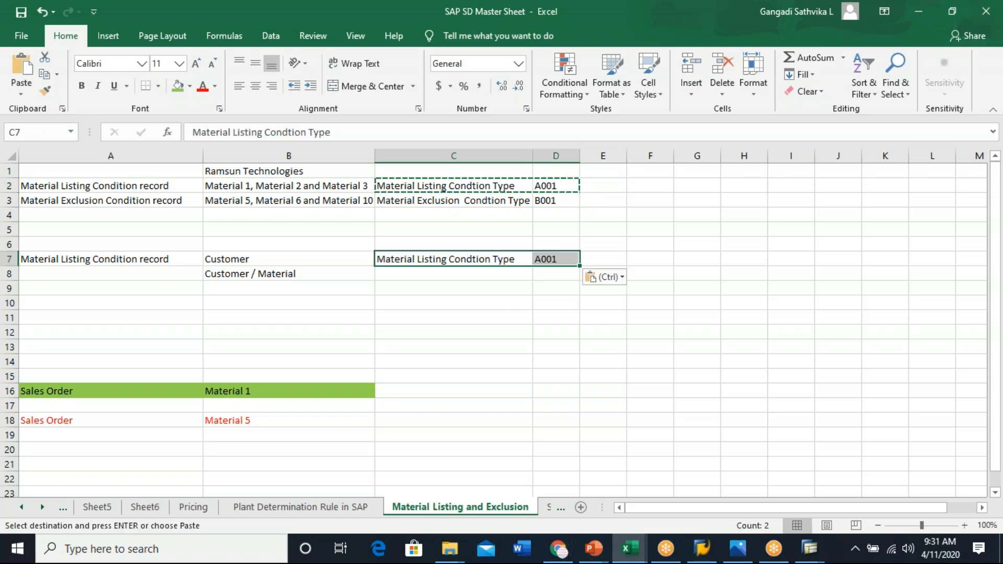
{"action": "left_click", "coordinate": [116, 257]}
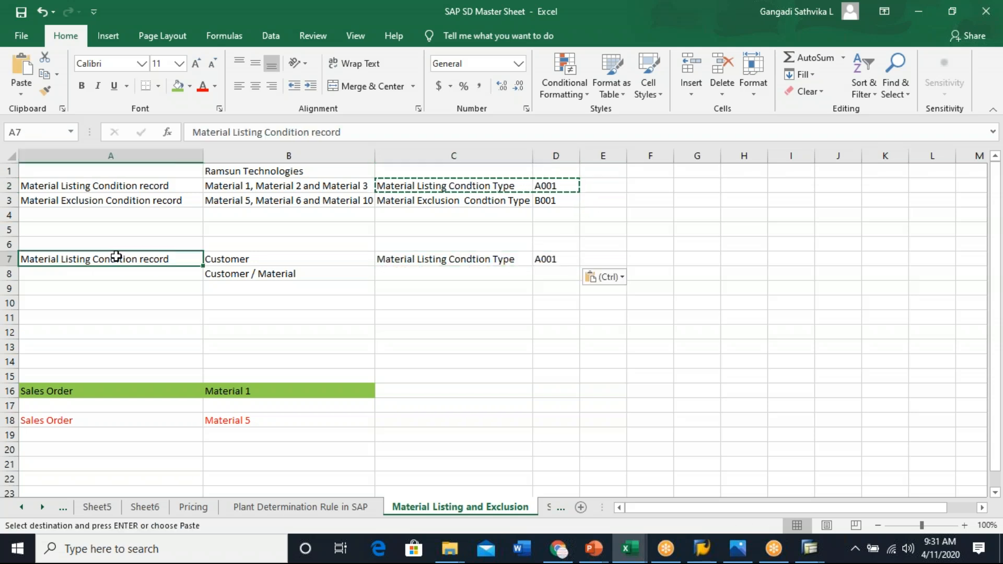
{"action": "left_click", "coordinate": [555, 259]}
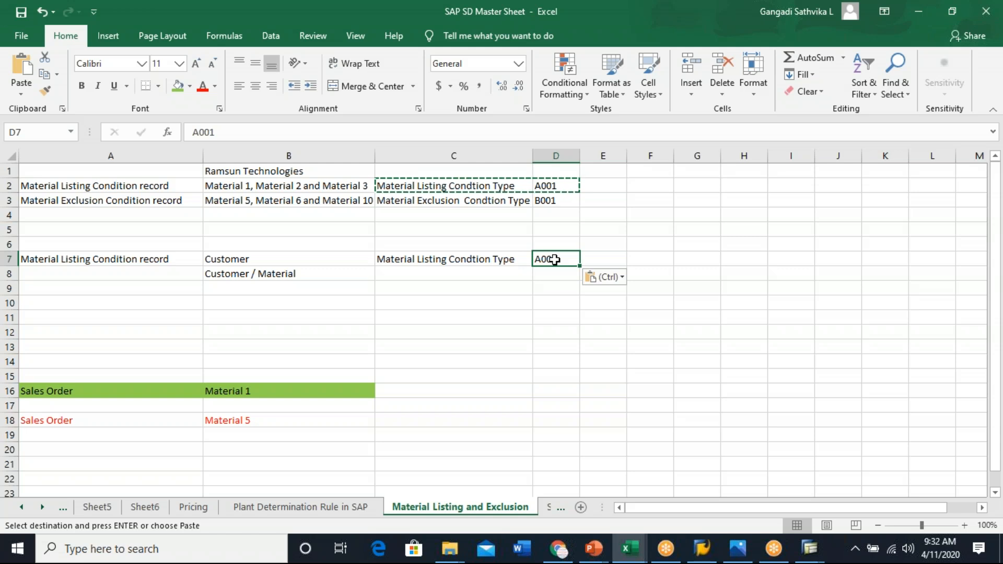
{"action": "left_click", "coordinate": [279, 259]}
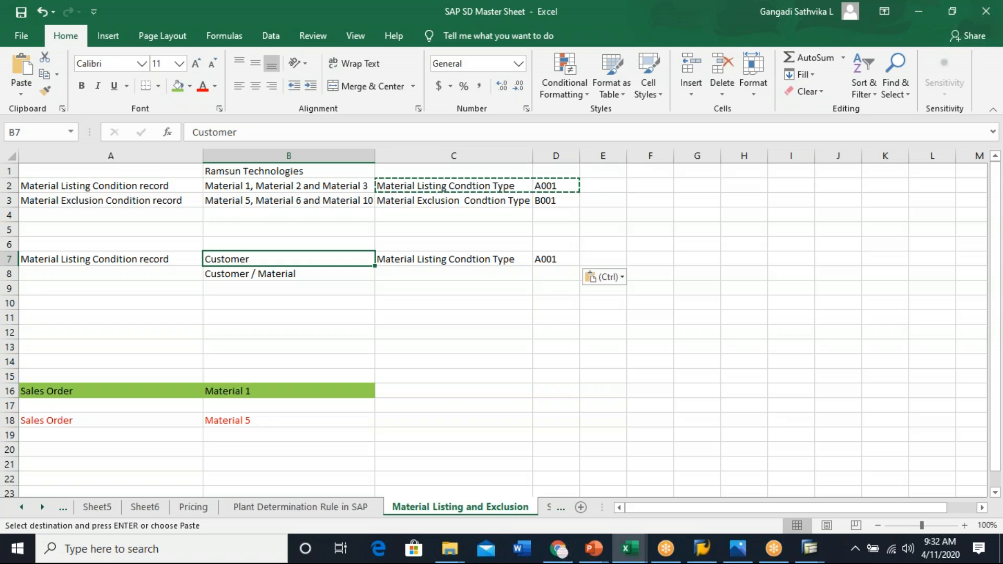
- Enter the heading 'Access Sequence' in cell B6 above the customer key combinations
{"action": "mouse_move", "coordinate": [298, 262]}
{"action": "left_mouse_down"}
{"action": "mouse_move", "coordinate": [293, 271]}
{"action": "mouse_move", "coordinate": [265, 268]}
{"action": "mouse_move", "coordinate": [280, 258]}
{"action": "left_mouse_up"}
{"action": "left_click", "coordinate": [280, 243]}
{"action": "type", "text": "Ac"}
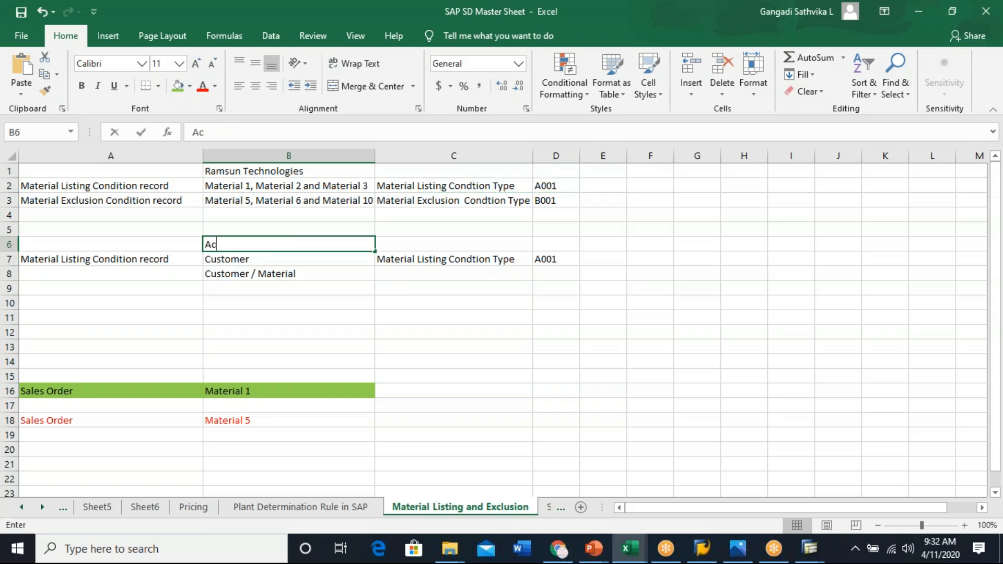
{"action": "type", "text": "cess Sequence"}
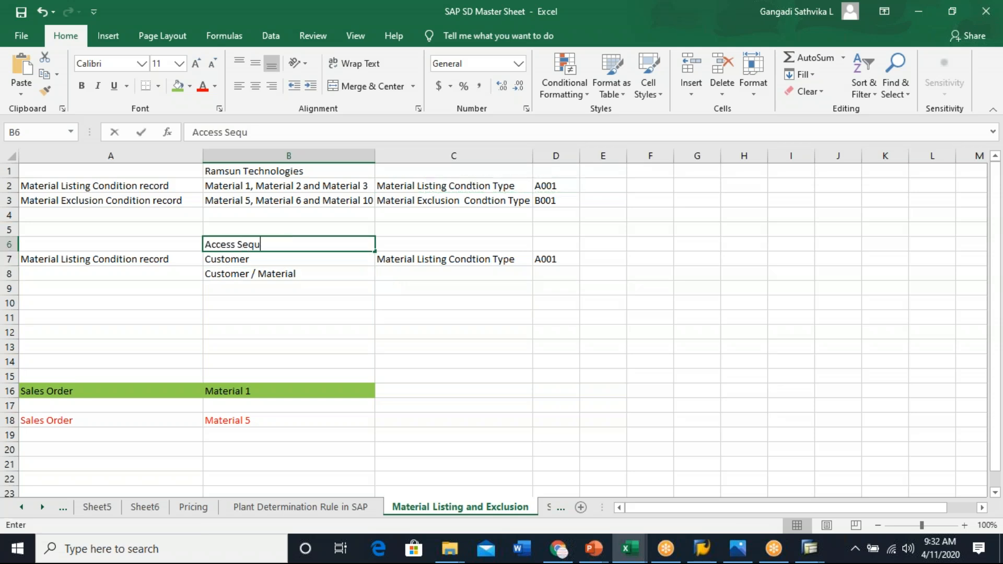
{"action": "left_click", "coordinate": [299, 302]}
- Highlight the 'Access Sequence' heading in B6 with a green fill
{"action": "left_click", "coordinate": [278, 259]}
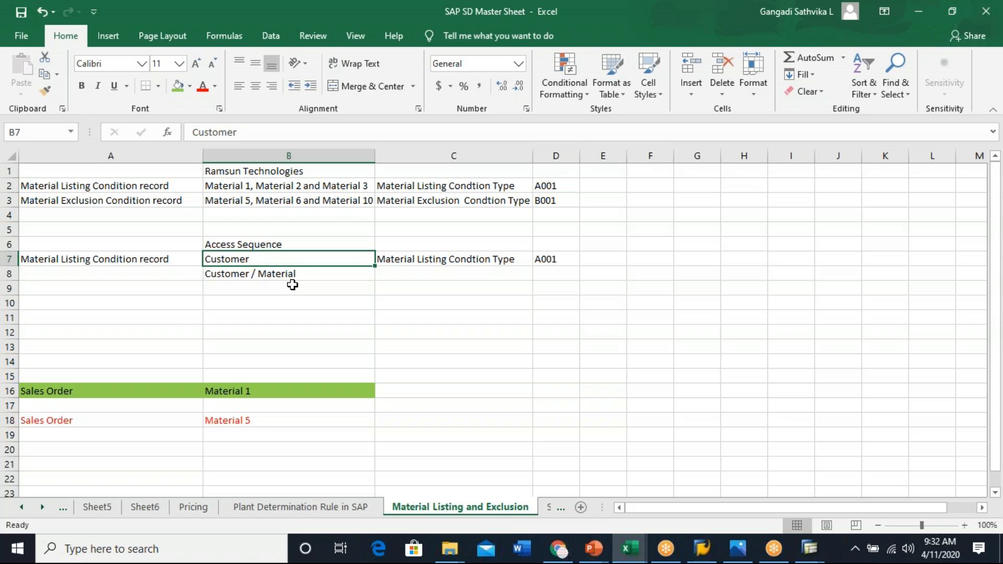
{"action": "left_click", "coordinate": [288, 270]}
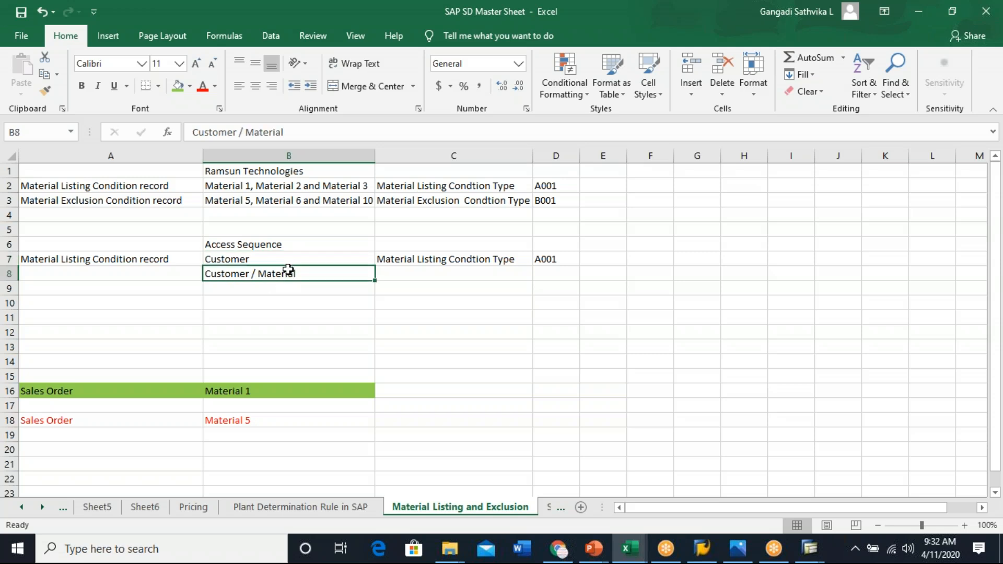
{"action": "left_click", "coordinate": [292, 287]}
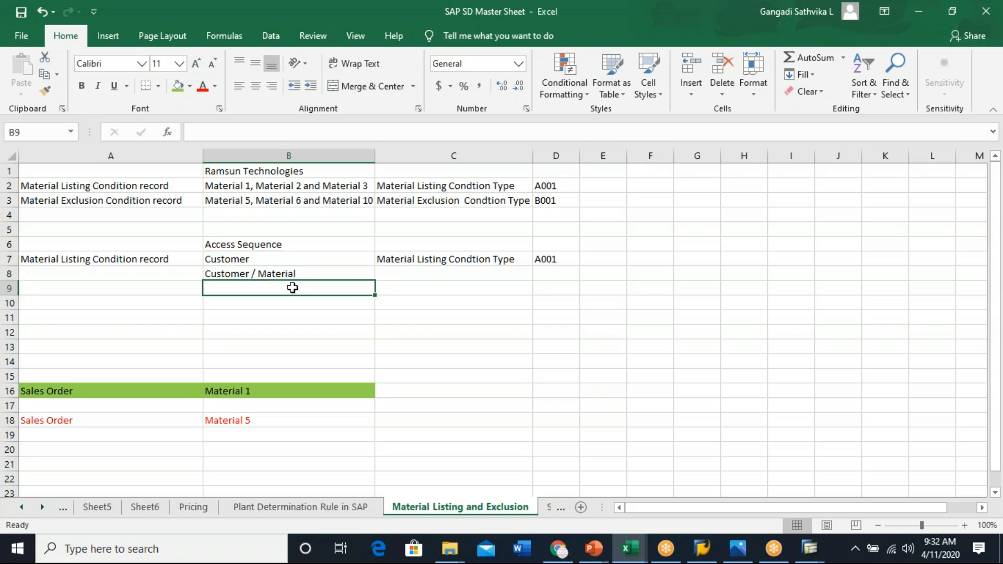
{"action": "left_click", "coordinate": [256, 243]}
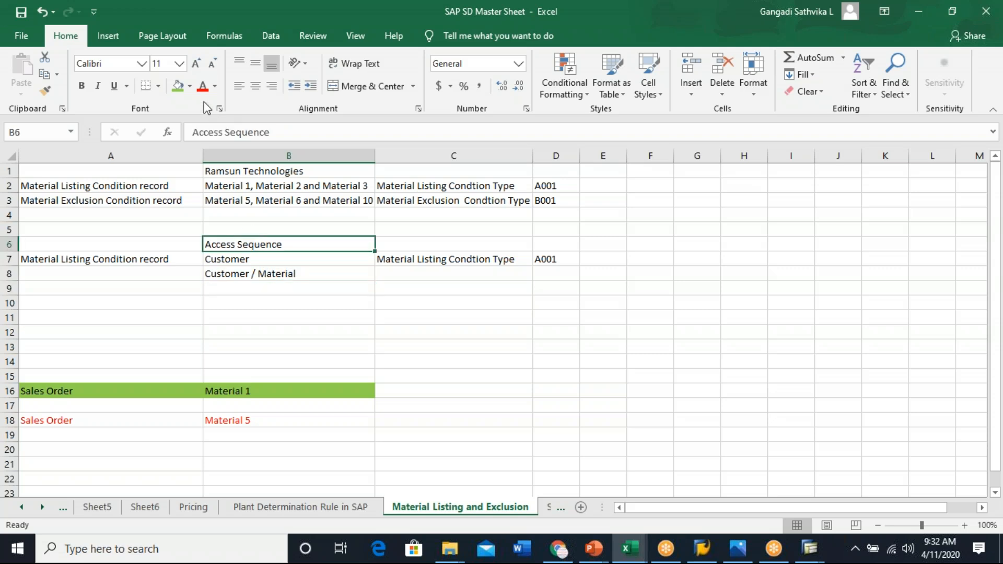
{"action": "left_click", "coordinate": [178, 86]}
{"action": "left_click", "coordinate": [266, 258]}
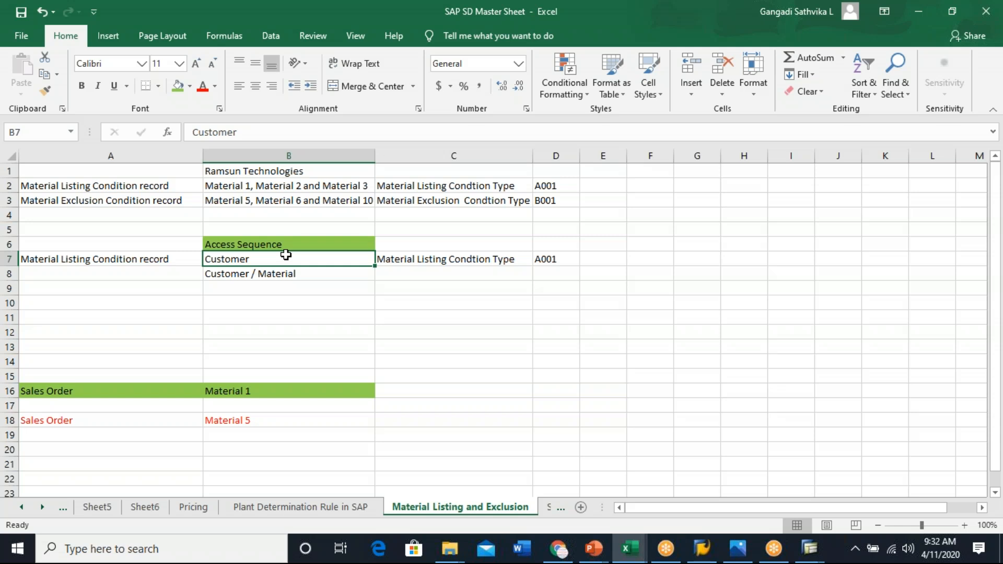
- Switch to SAP, check the access sequence assigned to G001, and return to the listing/exclusion activities
{"action": "key", "text": "alt+Tab"}
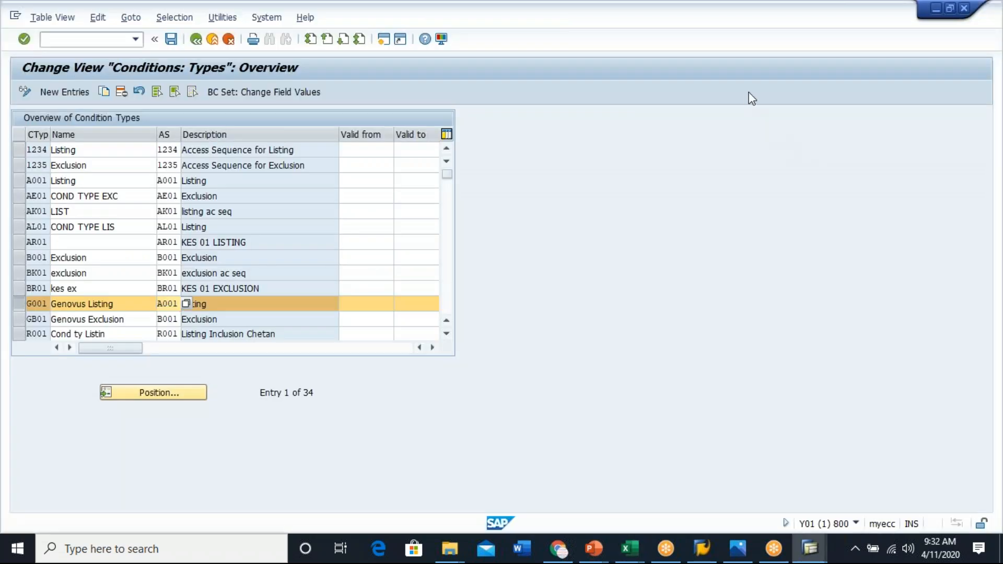
{"action": "key", "text": "alt+Tab"}
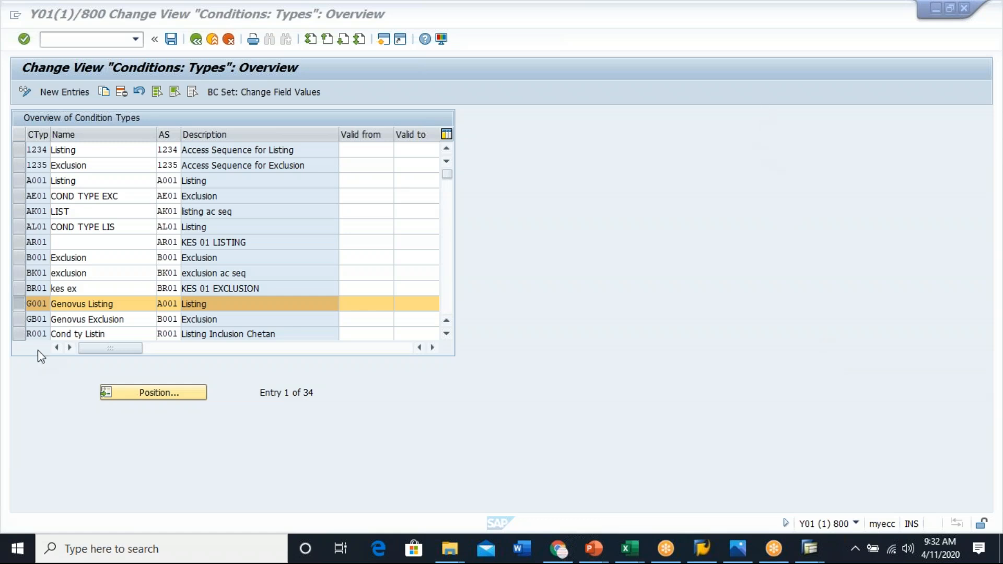
{"action": "left_click", "coordinate": [168, 305]}
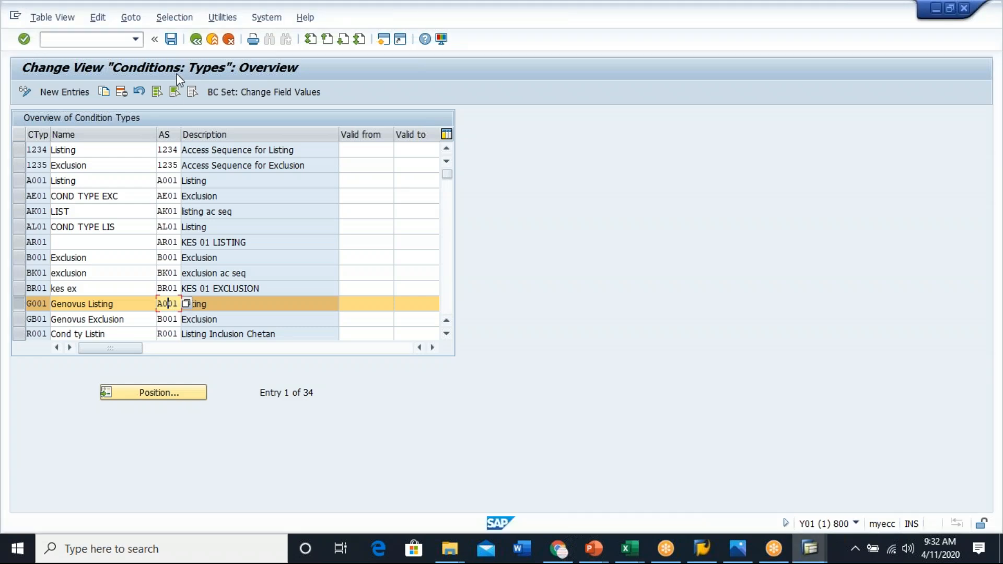
{"action": "left_click", "coordinate": [198, 41]}
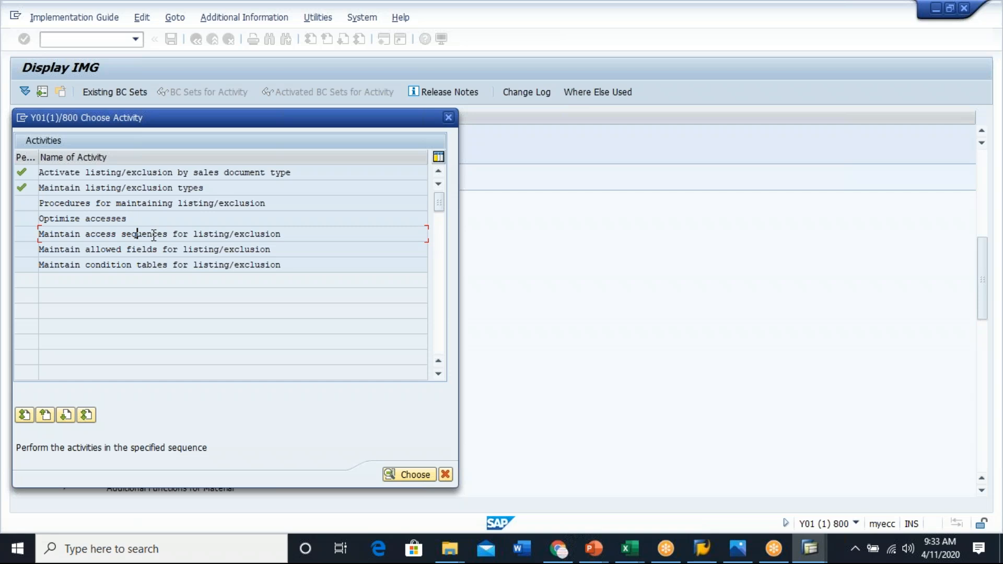
- Open condition table maintenance for listing/exclusion and browse the list of existing condition tables
{"action": "left_click", "coordinate": [142, 264]}
{"action": "key", "text": "alt+Tab"}
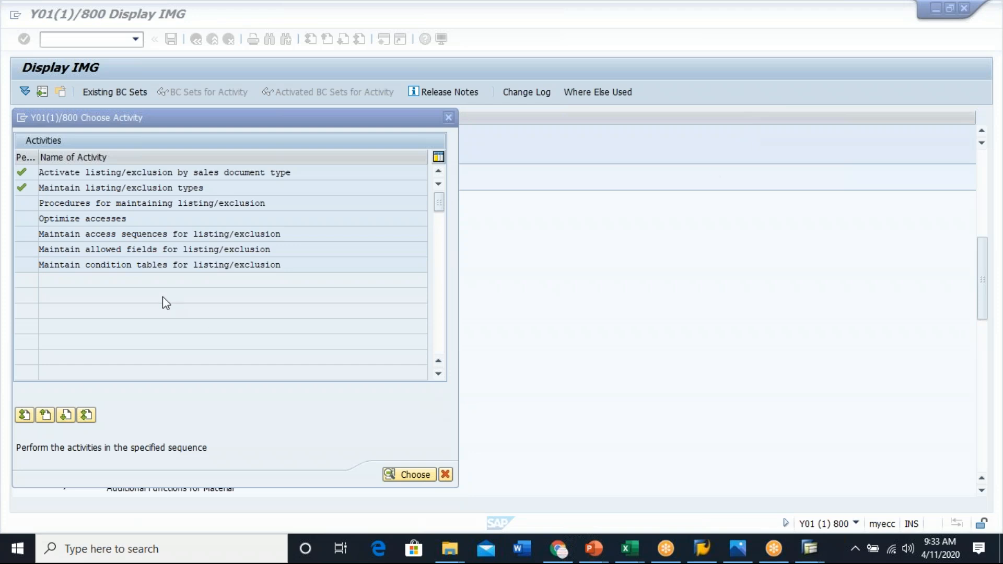
{"action": "left_click", "coordinate": [134, 263]}
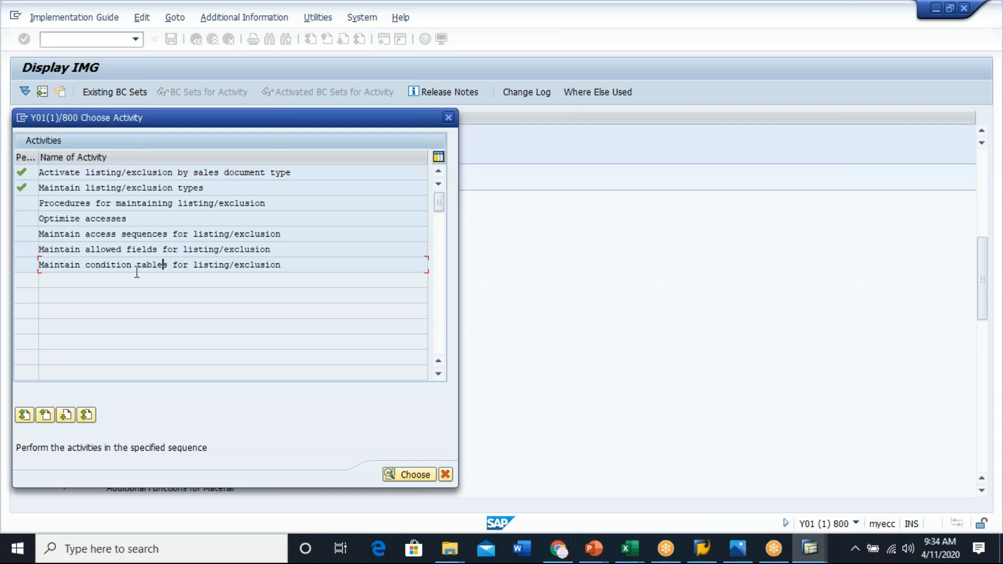
{"action": "double_click", "coordinate": [146, 264]}
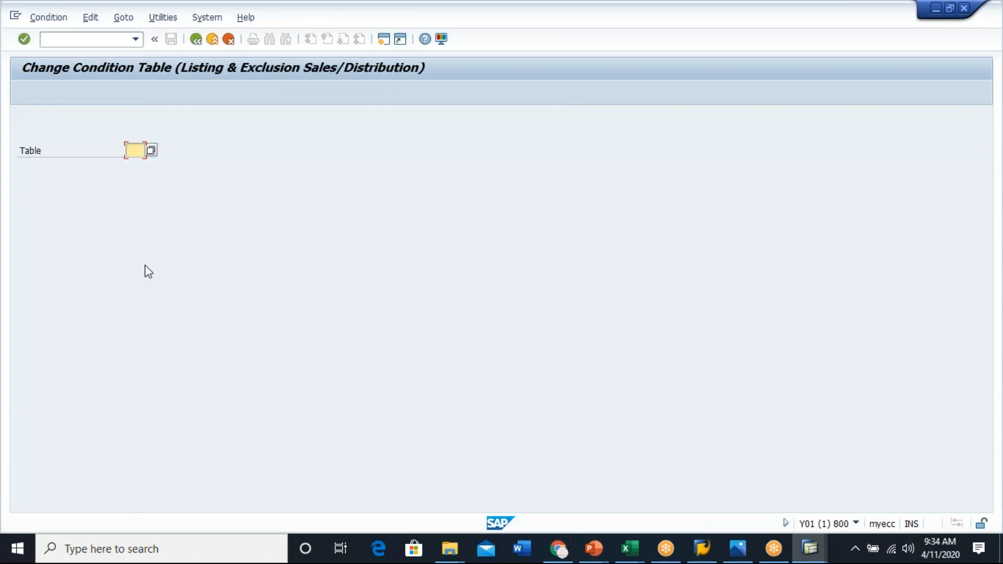
{"action": "left_click", "coordinate": [150, 151]}
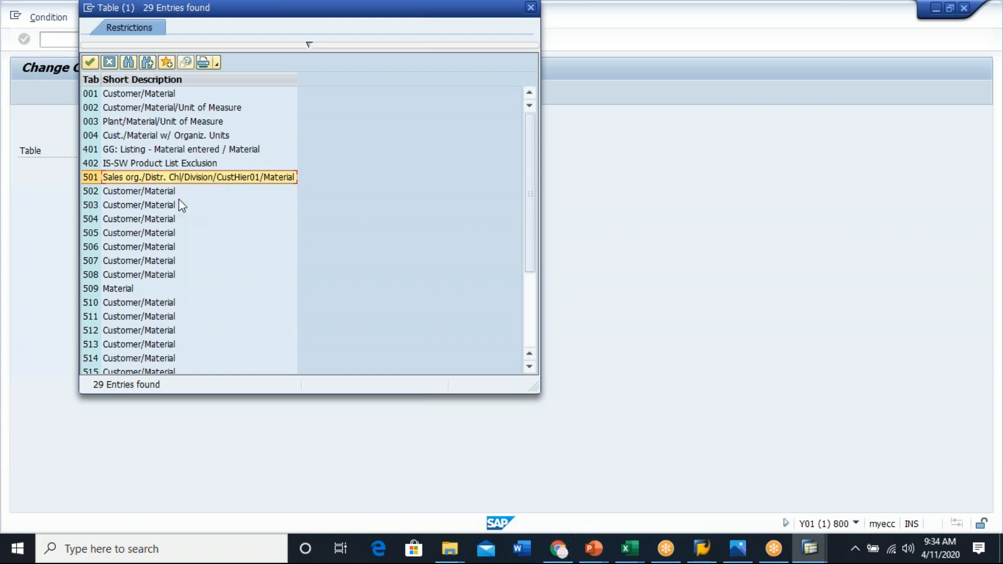
{"action": "scroll", "coordinate": [197, 228], "scroll_direction": "down", "scroll_amount": 4}
{"action": "left_click", "coordinate": [126, 163]}
{"action": "scroll", "coordinate": [392, 239], "scroll_direction": "up", "scroll_amount": 3}
{"action": "scroll", "coordinate": [392, 240], "scroll_direction": "down", "scroll_amount": 3}
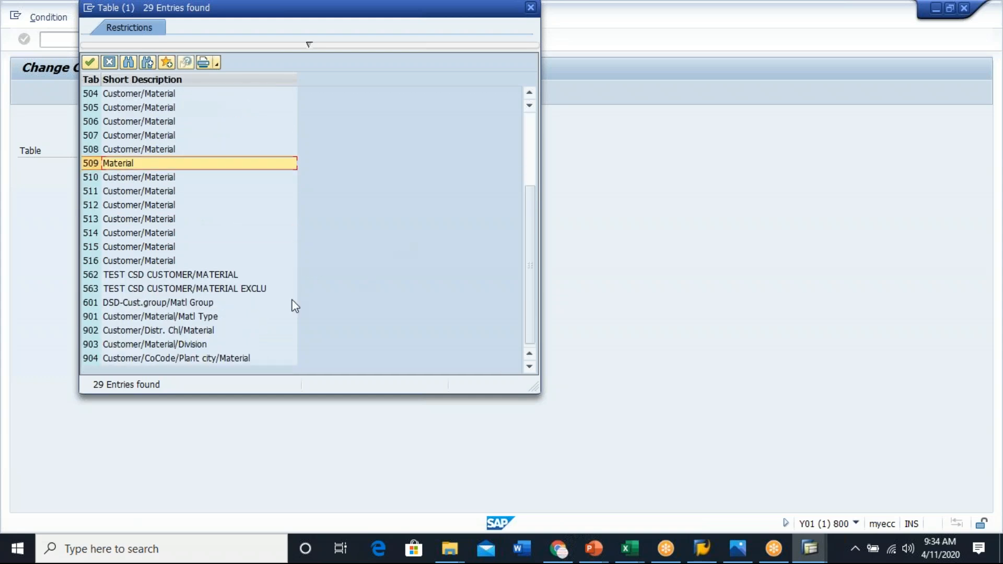
{"action": "left_click", "coordinate": [117, 316]}
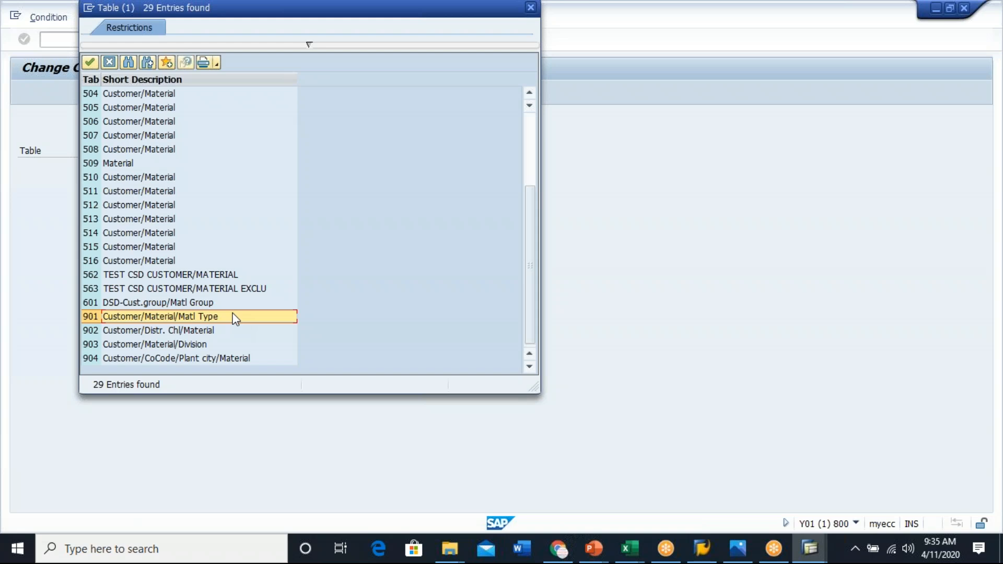
{"action": "left_click", "coordinate": [104, 64]}
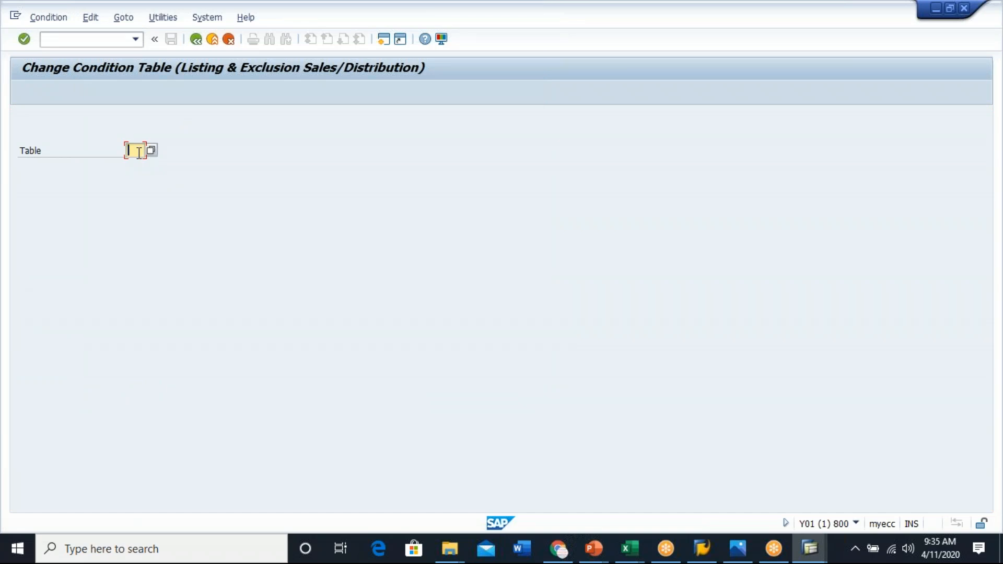
{"action": "left_click", "coordinate": [196, 39]}
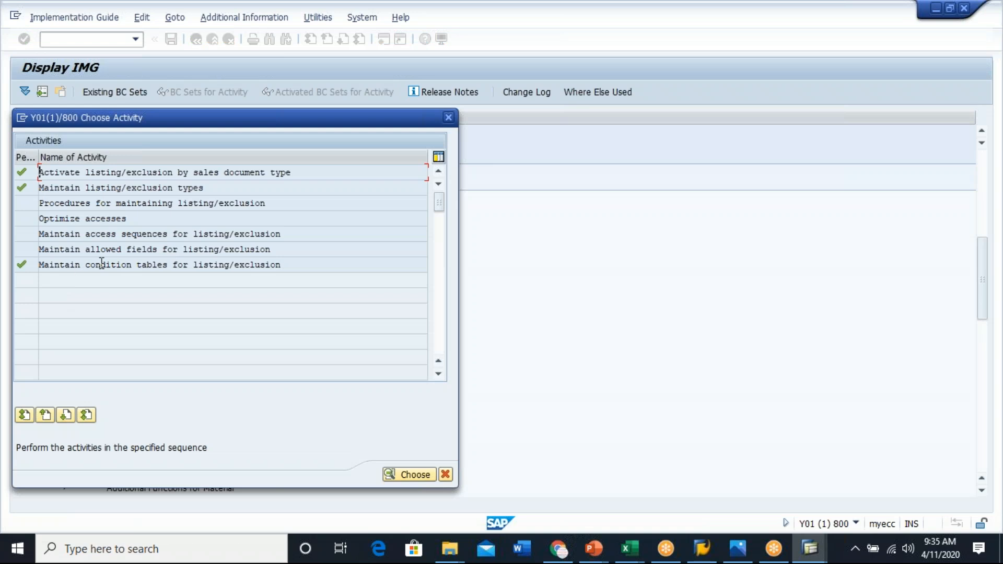
- Try to open listing/exclusion condition table 999 for change
{"action": "double_click", "coordinate": [102, 263]}
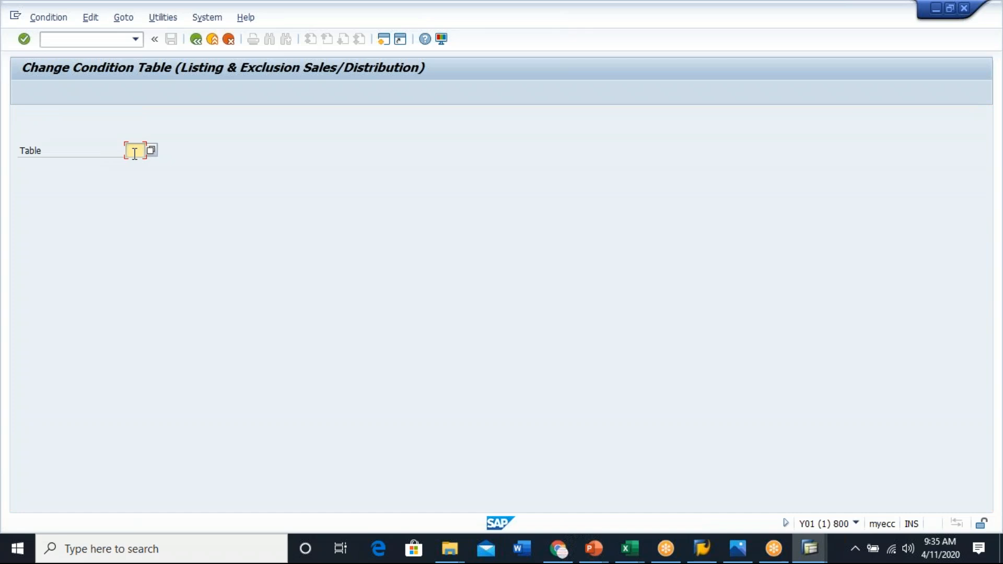
{"action": "type", "text": "999"}
{"action": "key", "text": "Return"}
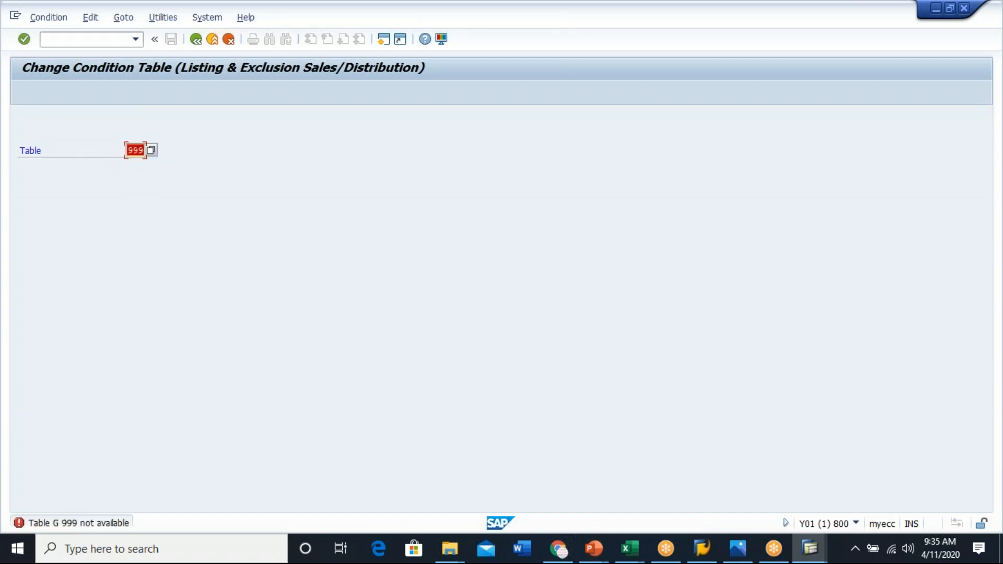
{"action": "left_click", "coordinate": [196, 39]}
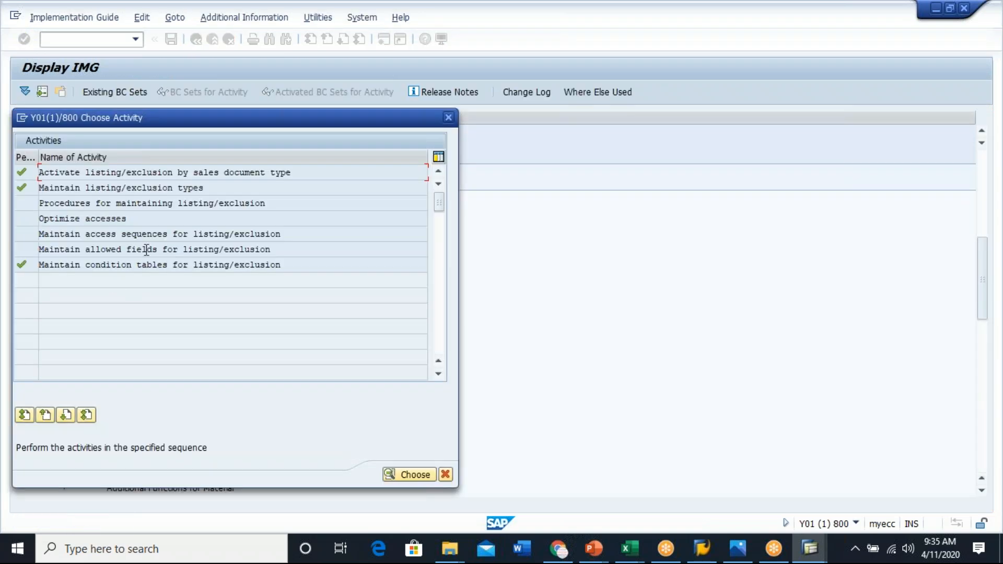
- Open the allowed fields catalog for listing/exclusion and review its customer hierarchy fields
{"action": "double_click", "coordinate": [146, 249]}
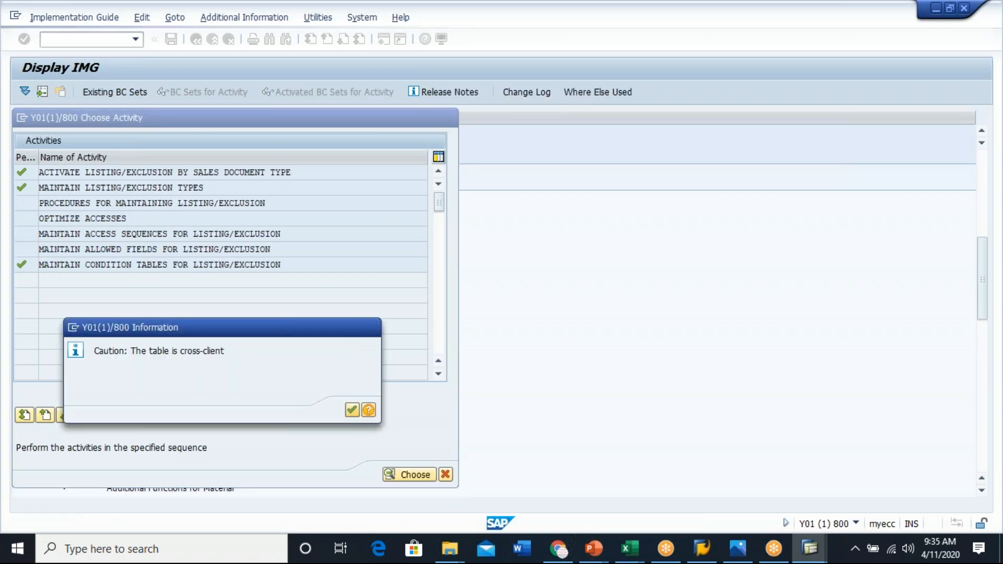
{"action": "left_click", "coordinate": [352, 410]}
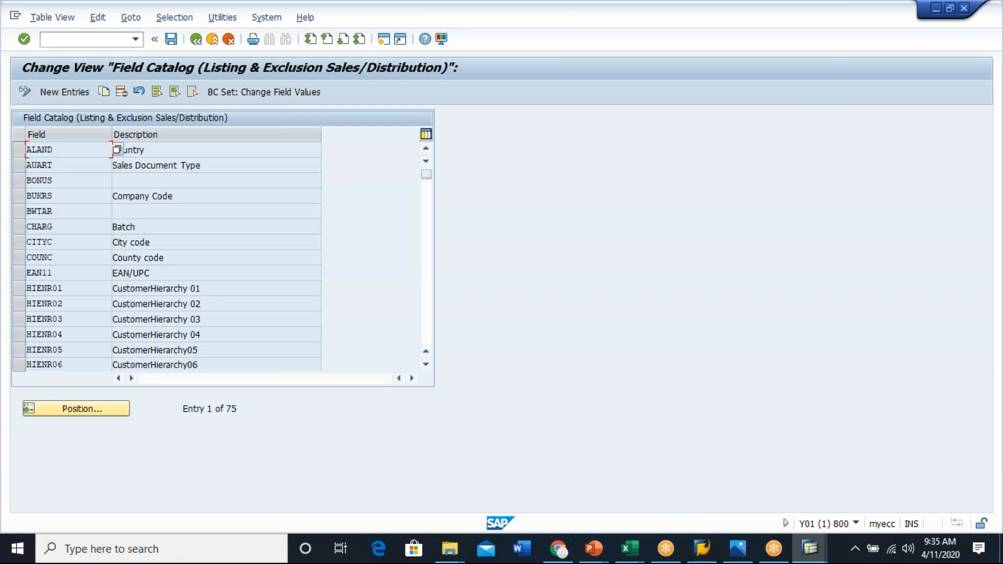
{"action": "left_click", "coordinate": [200, 288]}
{"action": "key", "text": "BackSpace"}
{"action": "type", "text": "4"}
{"action": "key", "text": "Return"}
{"action": "left_click", "coordinate": [196, 38]}
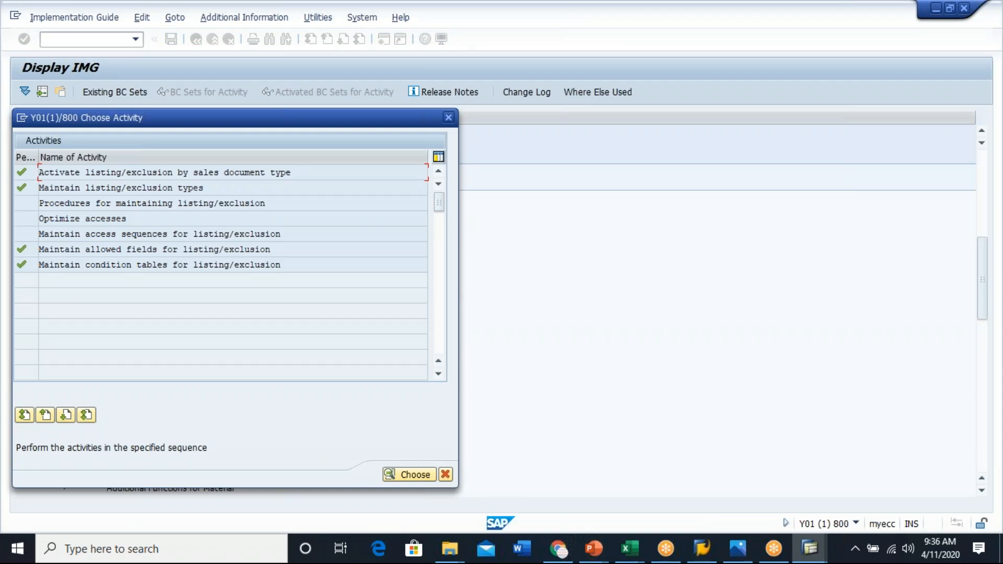
- Display condition table 903 (Customer/Material/Division) to review its selected fields, then return to the activities
{"action": "double_click", "coordinate": [216, 265]}
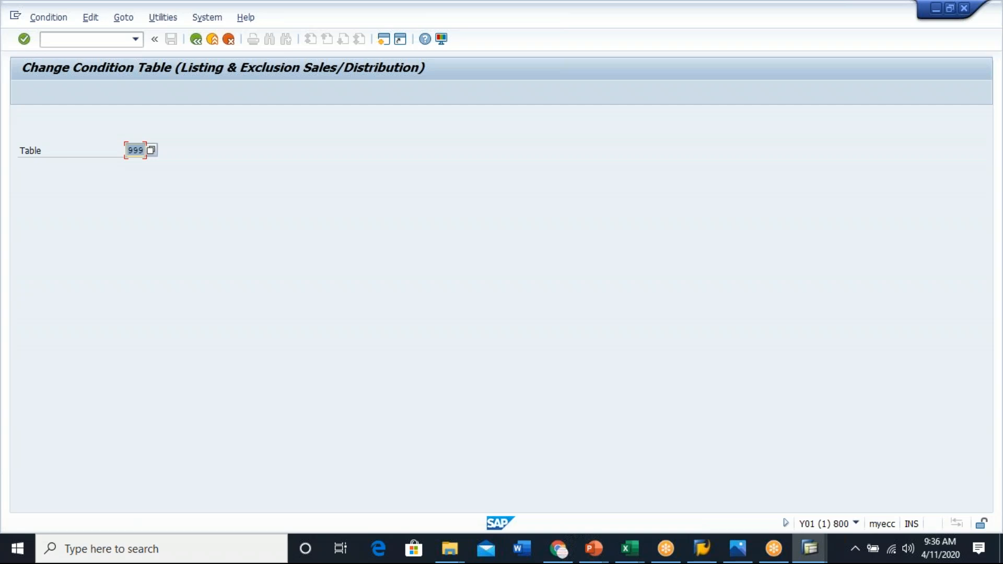
{"action": "left_click", "coordinate": [150, 151]}
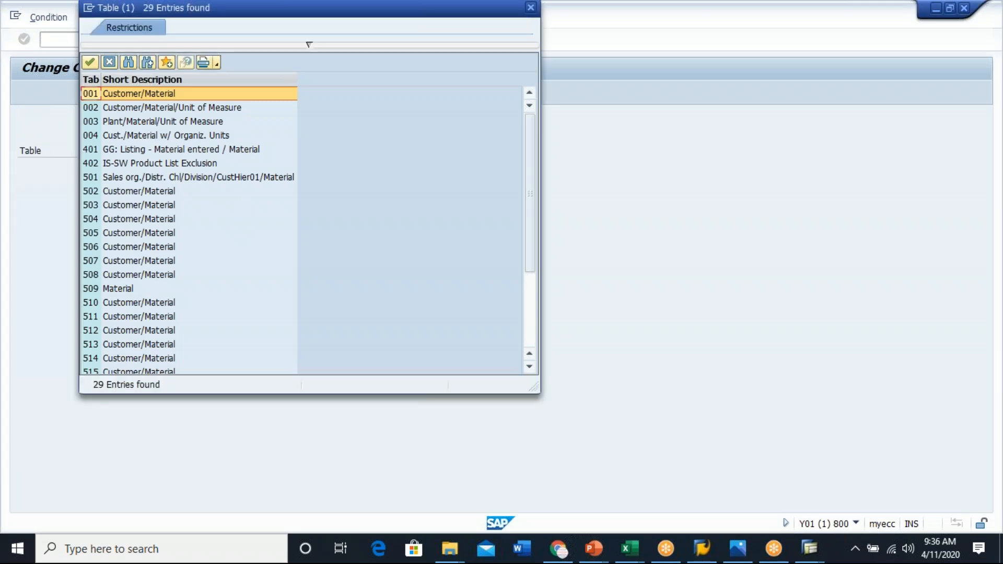
{"action": "scroll", "coordinate": [188, 229], "scroll_direction": "down", "scroll_amount": 4}
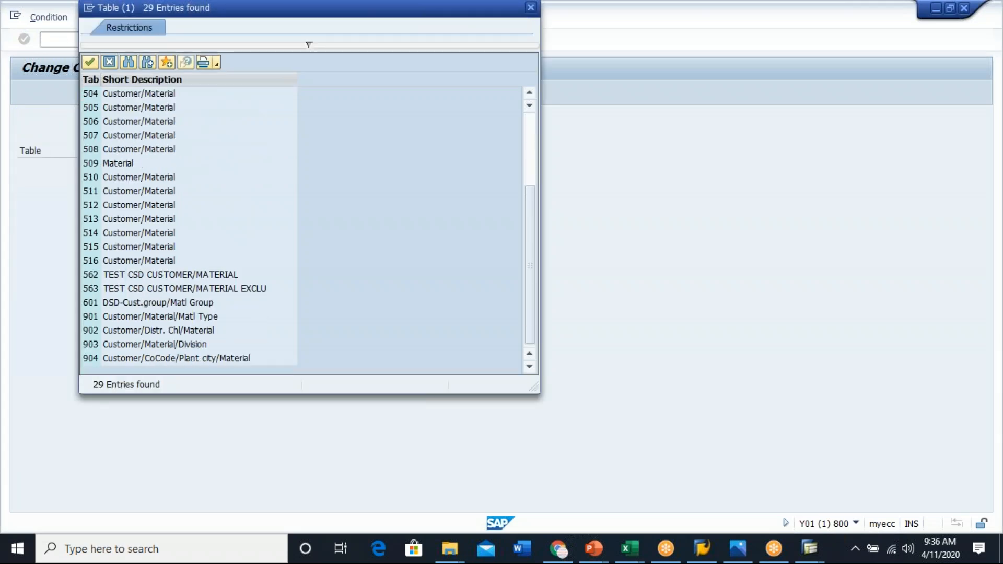
{"action": "scroll", "coordinate": [188, 230], "scroll_direction": "up", "scroll_amount": 3}
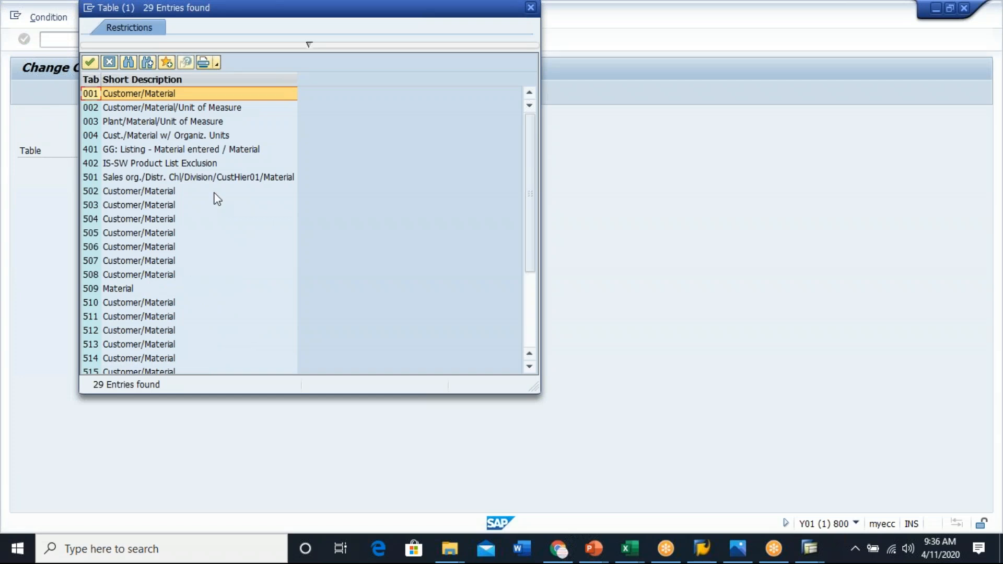
{"action": "scroll", "coordinate": [161, 247], "scroll_direction": "down", "scroll_amount": 4}
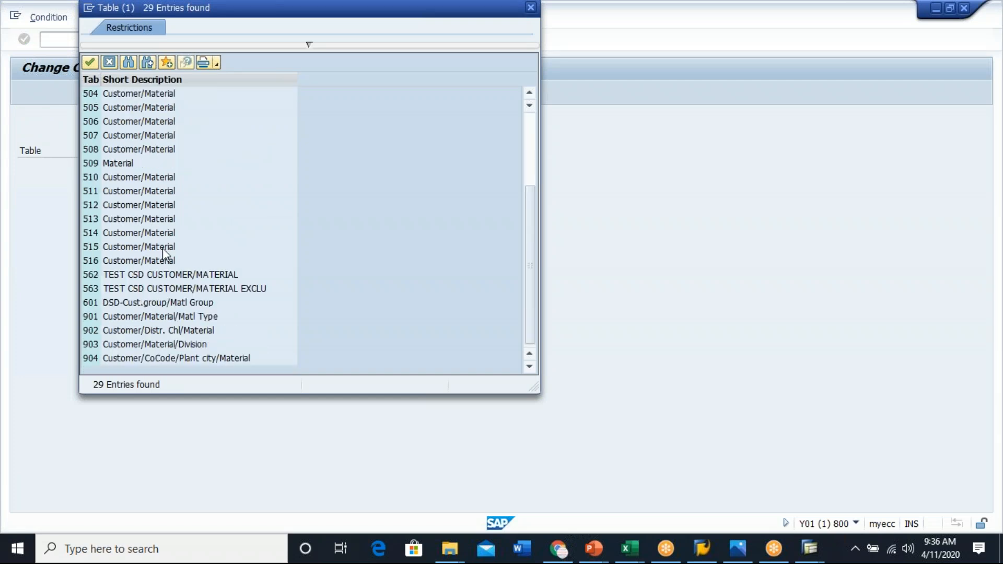
{"action": "double_click", "coordinate": [119, 345]}
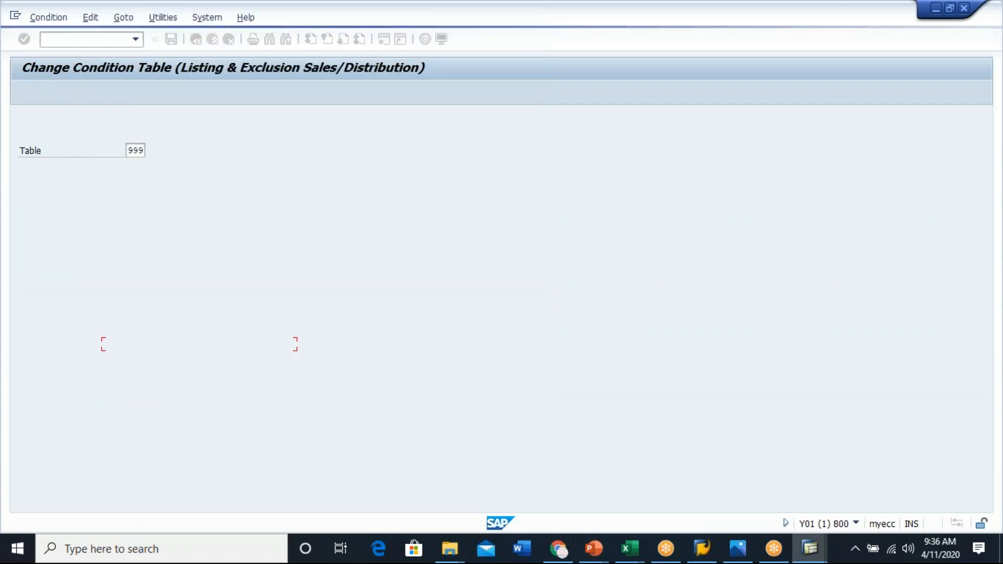
{"action": "left_click", "coordinate": [24, 39]}
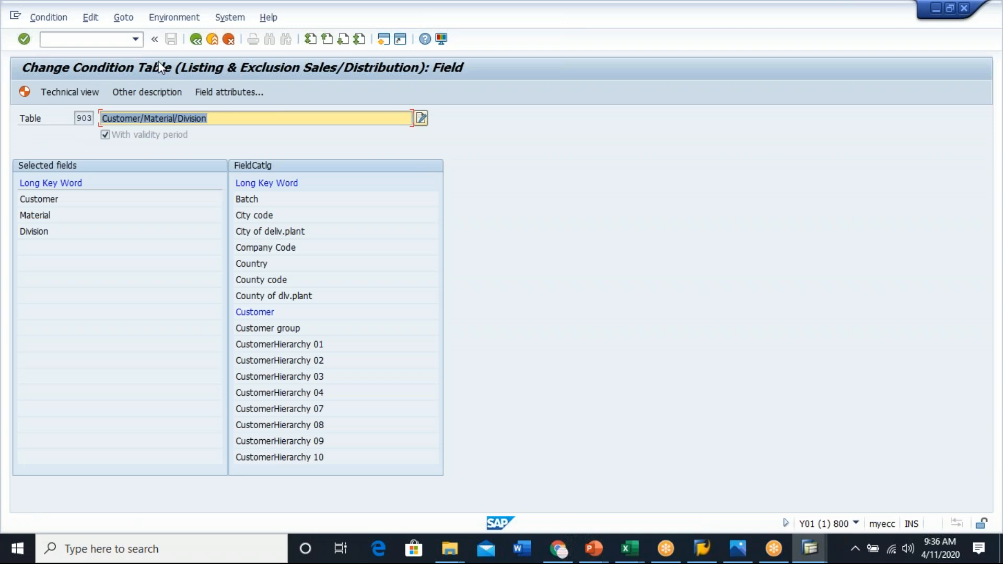
{"action": "left_click", "coordinate": [196, 39]}
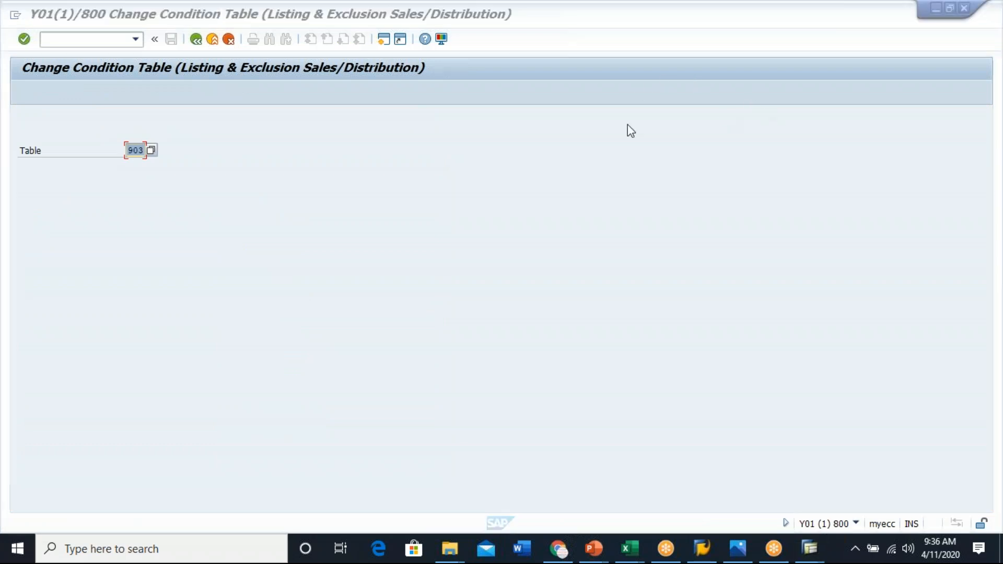
{"action": "left_click", "coordinate": [190, 44]}
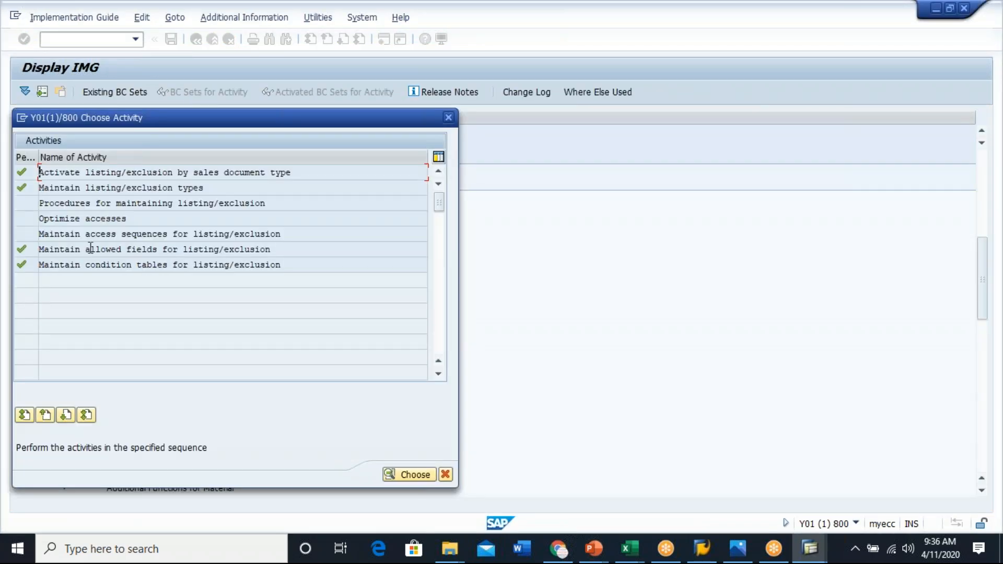
- Open the Optimize accesses activity for listing/exclusion and return to the listing/exclusion activity list
{"action": "double_click", "coordinate": [97, 220]}
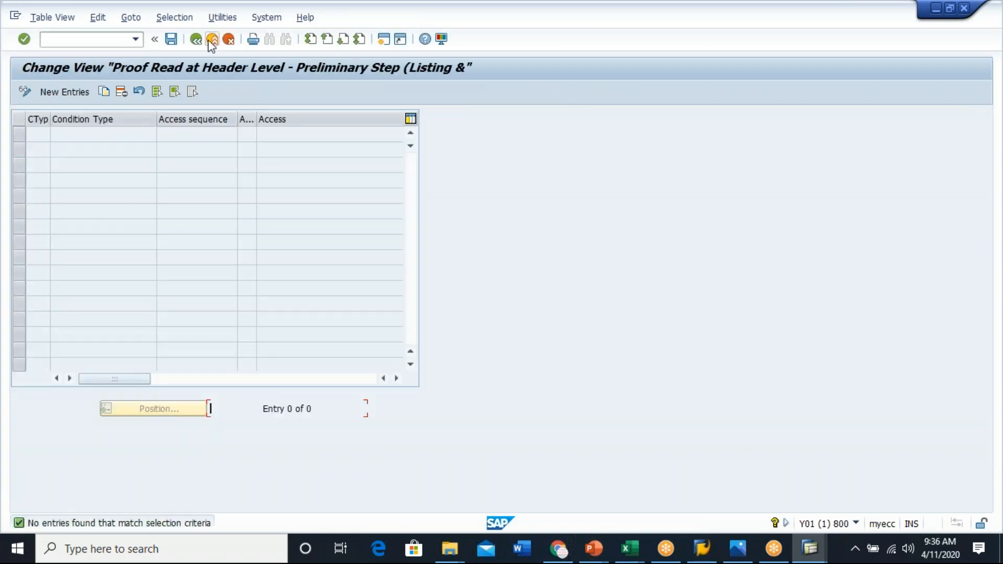
{"action": "left_click", "coordinate": [212, 41]}
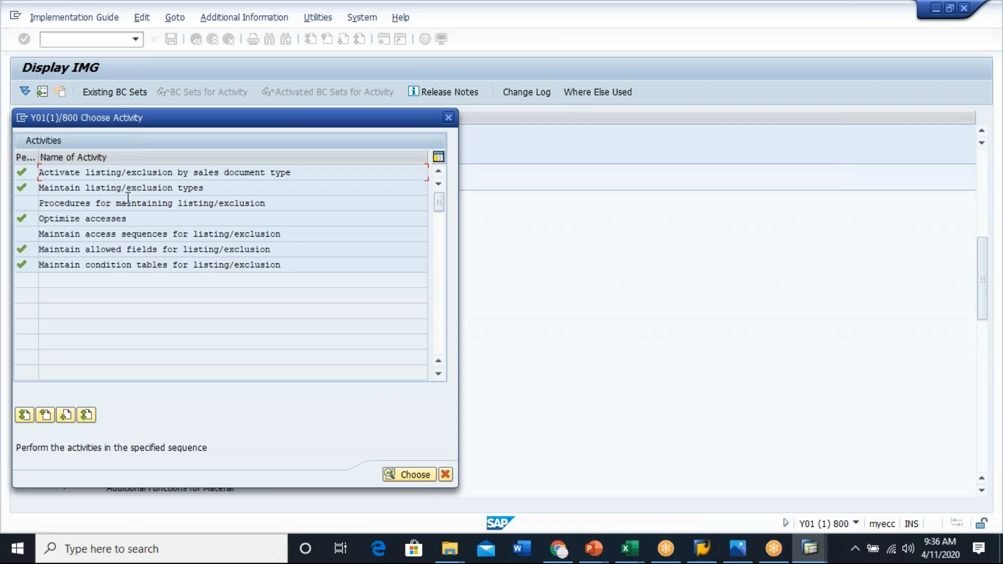
{"action": "double_click", "coordinate": [157, 186]}
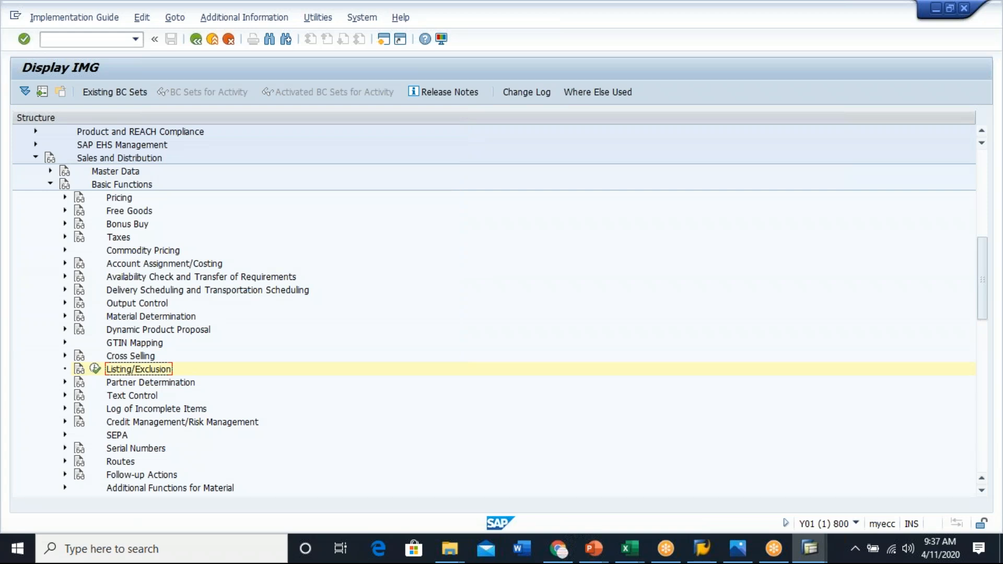
- Expand Pricing Control, open Create condition tables for pricing, and browse the list of existing pricing condition tables
{"action": "left_click", "coordinate": [65, 197]}
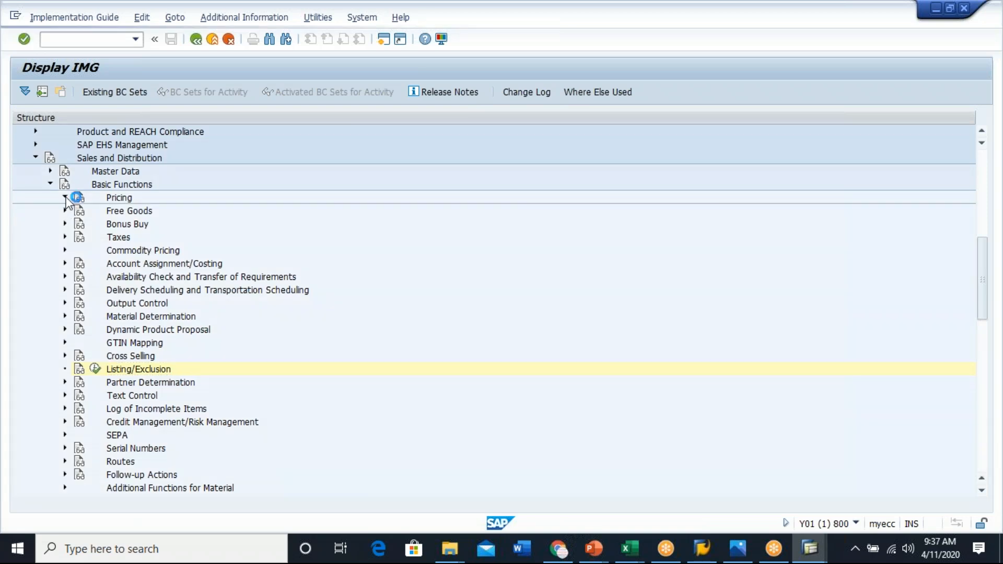
{"action": "left_click", "coordinate": [80, 210]}
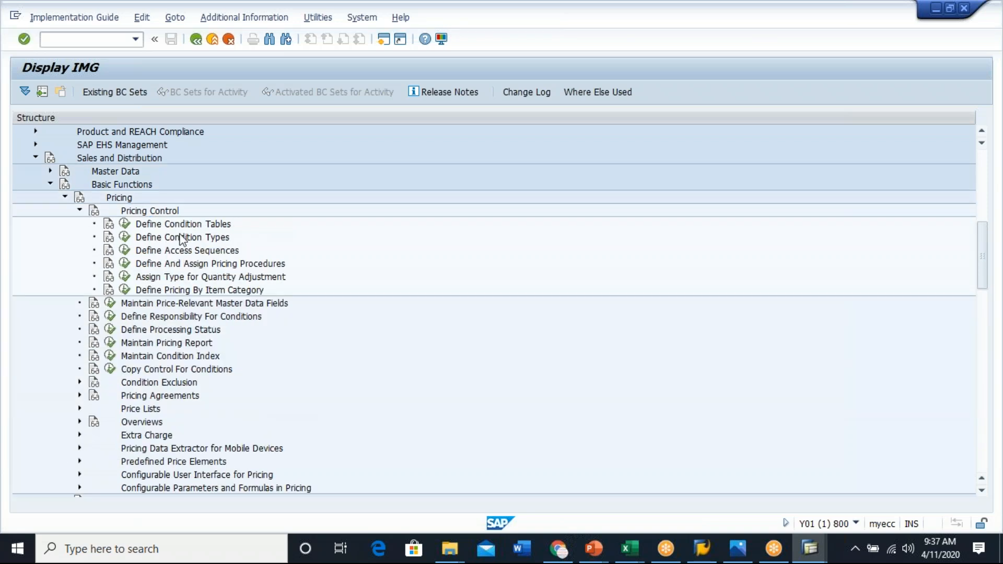
{"action": "left_click", "coordinate": [124, 224]}
{"action": "double_click", "coordinate": [103, 188]}
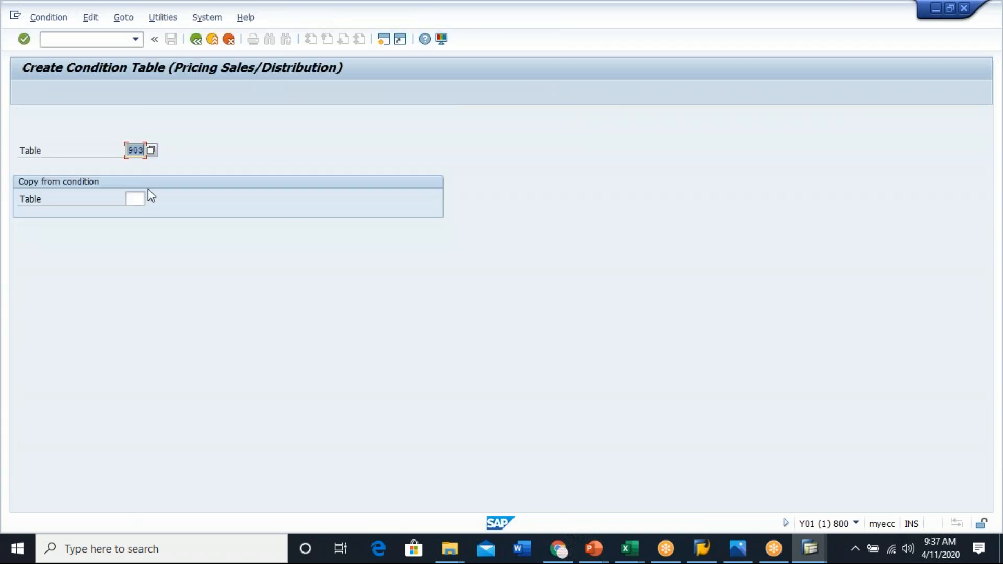
{"action": "left_click", "coordinate": [152, 151]}
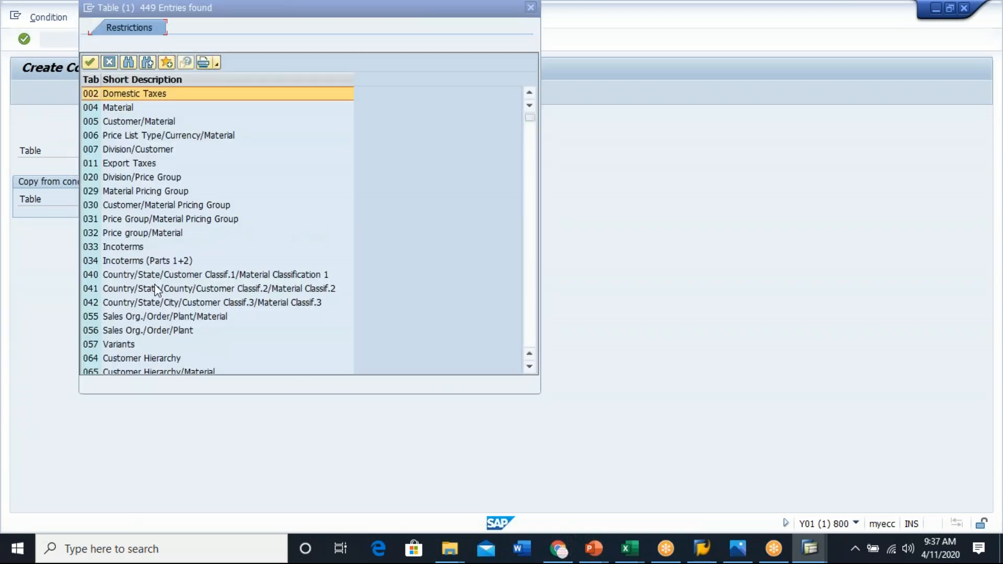
{"action": "scroll", "coordinate": [157, 291], "scroll_direction": "down", "scroll_amount": 12}
{"action": "scroll", "coordinate": [157, 291], "scroll_direction": "down", "scroll_amount": 20}
{"action": "scroll", "coordinate": [156, 291], "scroll_direction": "down", "scroll_amount": 20}
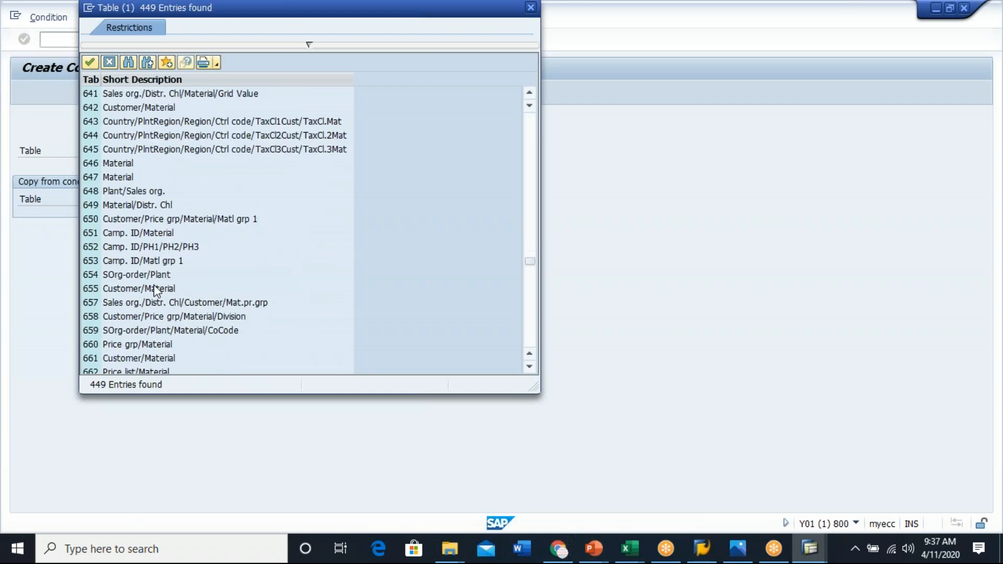
{"action": "left_click", "coordinate": [109, 63]}
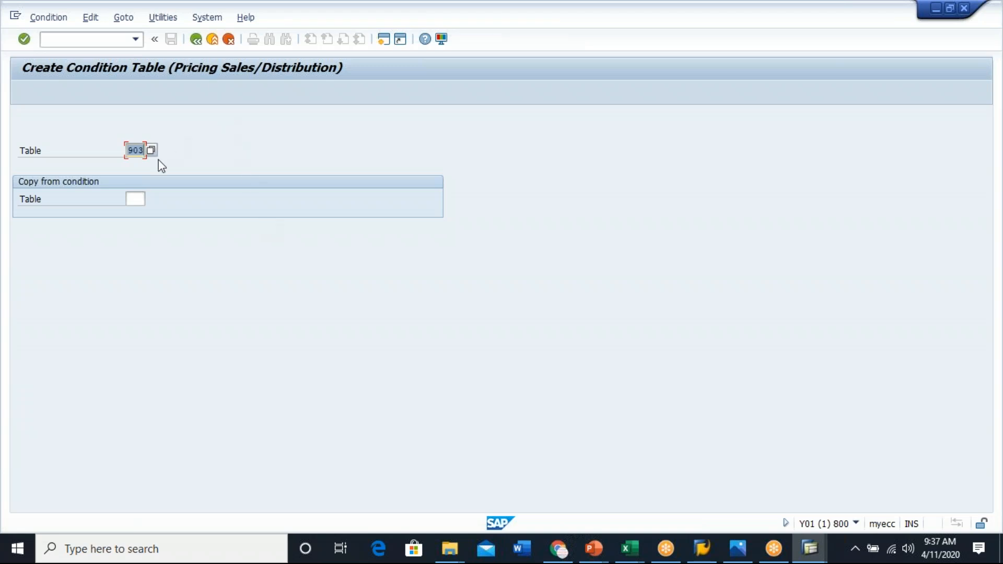
- Browse the pricing condition table list again, then leave pricing table creation and close the activity dialog
{"action": "key", "text": "Return"}
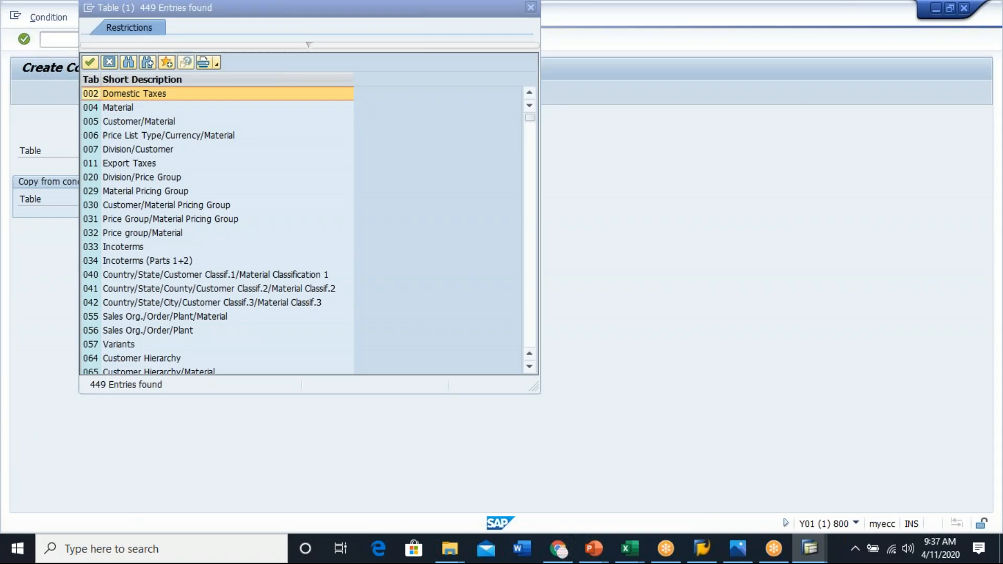
{"action": "scroll", "coordinate": [177, 264], "scroll_direction": "down", "scroll_amount": 15}
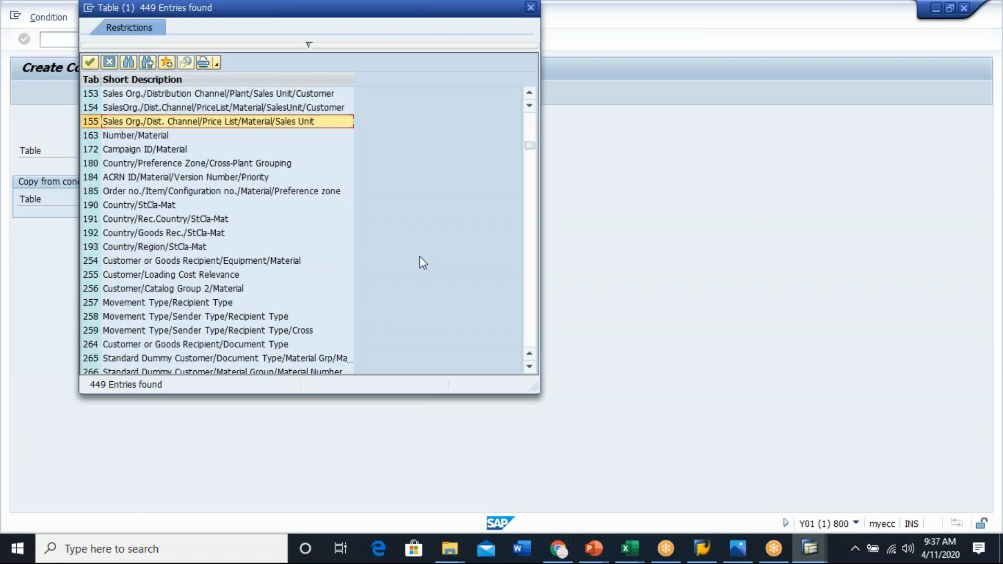
{"action": "scroll", "coordinate": [418, 256], "scroll_direction": "down", "scroll_amount": 13}
{"action": "scroll", "coordinate": [419, 256], "scroll_direction": "down", "scroll_amount": 15}
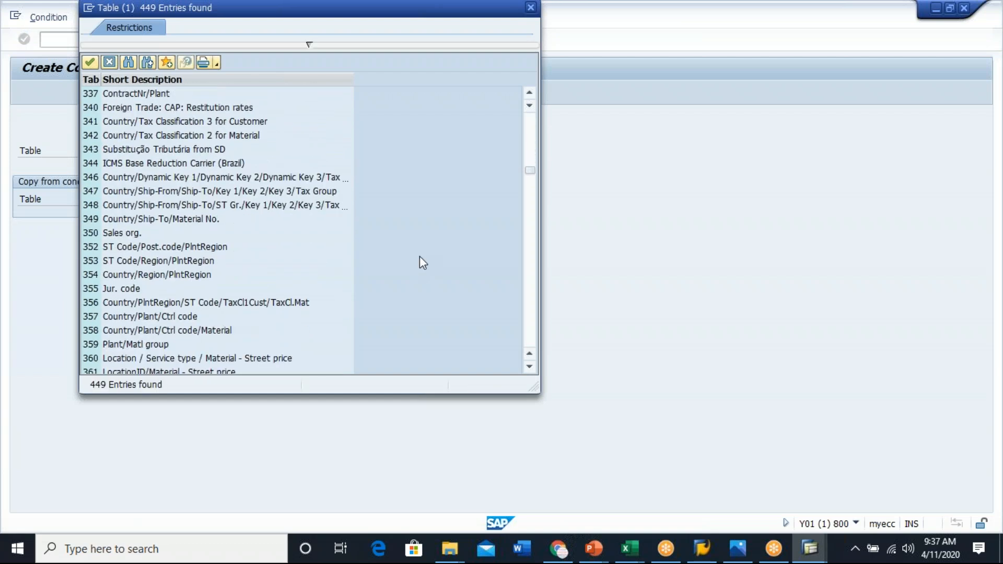
{"action": "scroll", "coordinate": [419, 256], "scroll_direction": "down", "scroll_amount": 15}
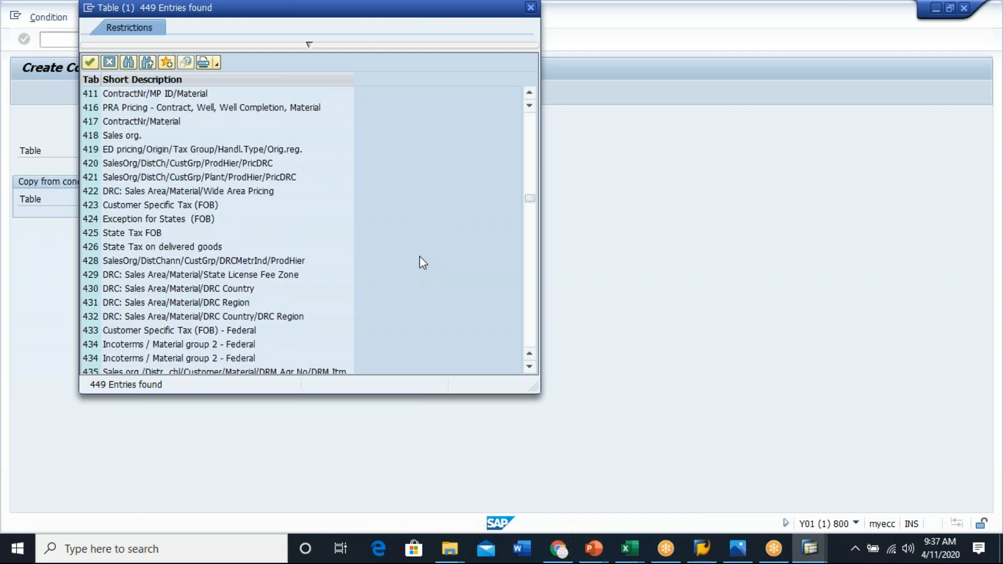
{"action": "left_click", "coordinate": [108, 63]}
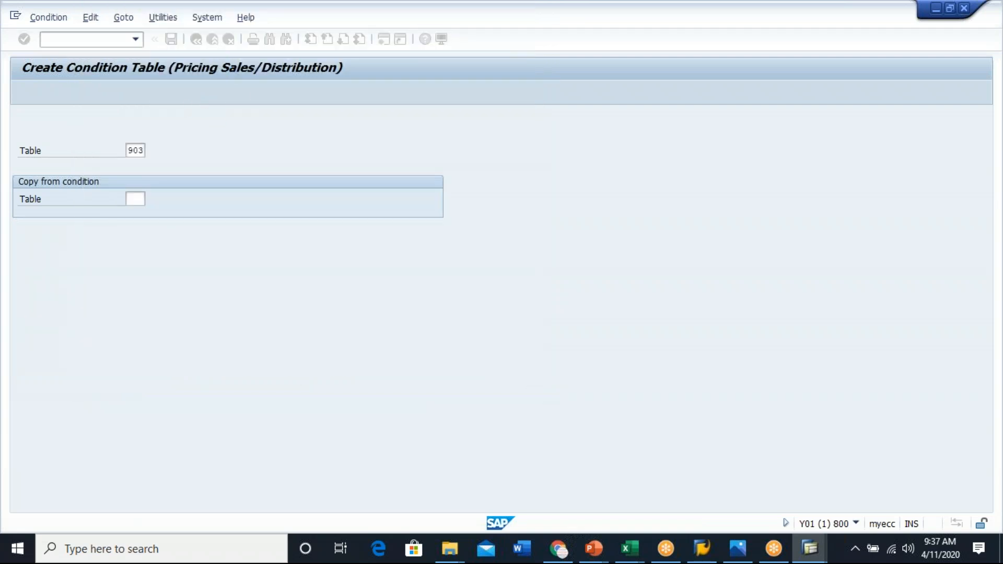
{"action": "left_click", "coordinate": [196, 39]}
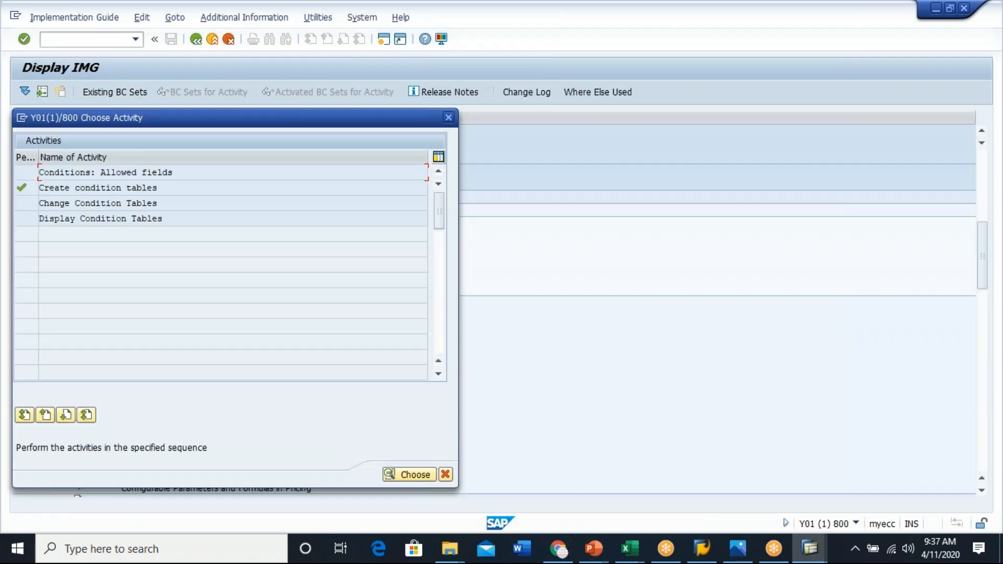
{"action": "left_click", "coordinate": [448, 118]}
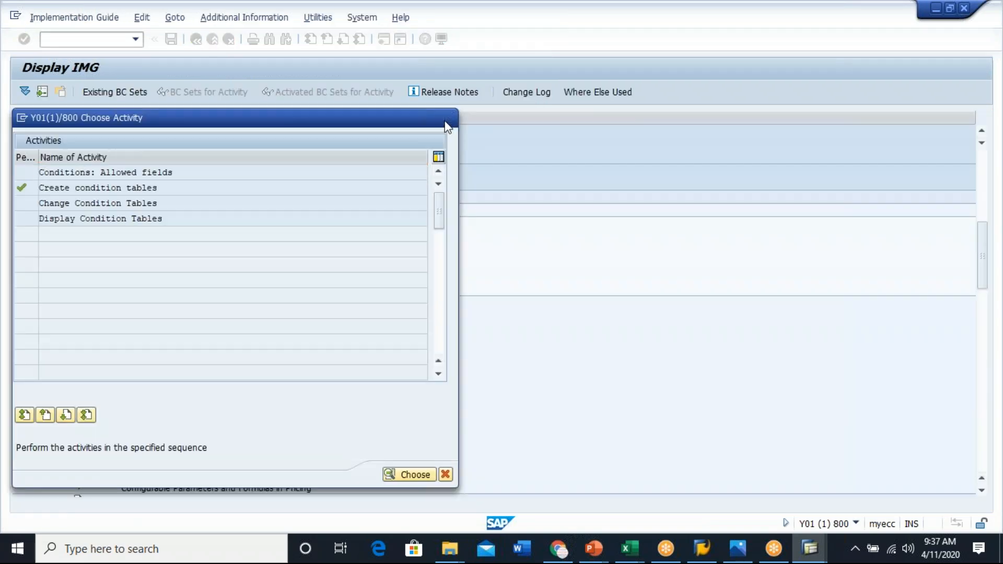
- Collapse the Pricing branch, open condition table creation for listing/exclusion, and browse the existing listing/exclusion condition tables
{"action": "scroll", "coordinate": [285, 303], "scroll_direction": "down", "scroll_amount": 3}
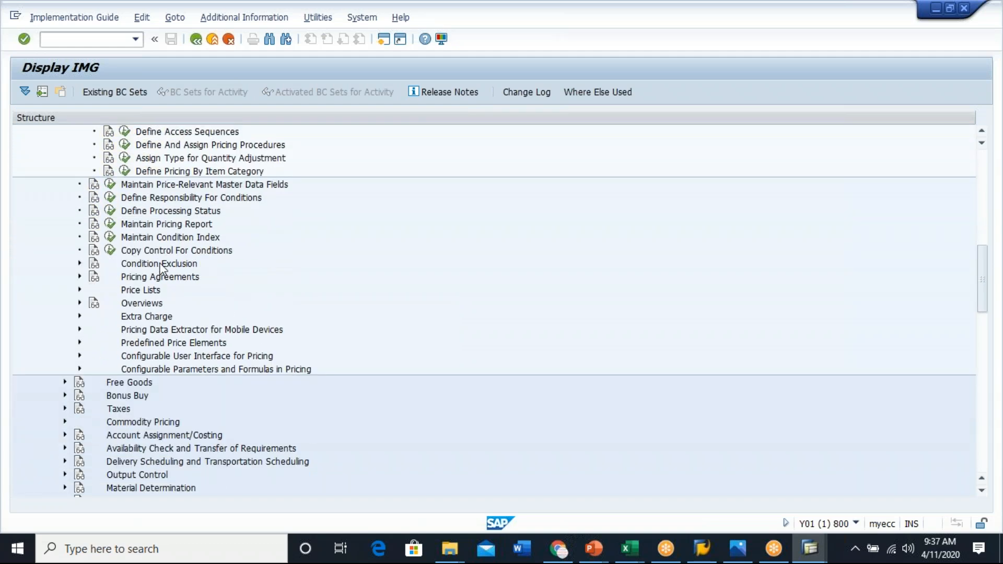
{"action": "left_click", "coordinate": [183, 251]}
{"action": "scroll", "coordinate": [184, 251], "scroll_direction": "up", "scroll_amount": 3}
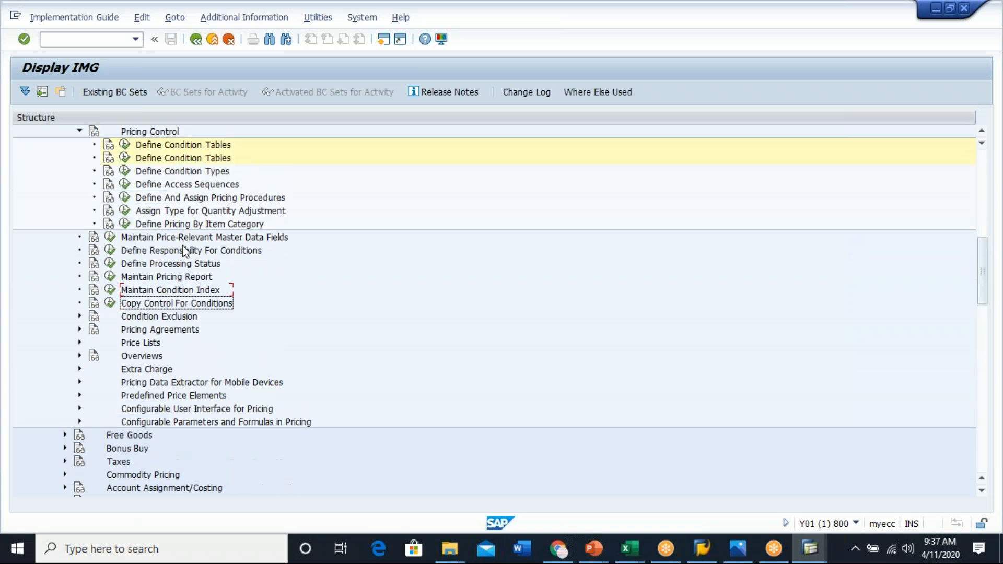
{"action": "left_click", "coordinate": [80, 198]}
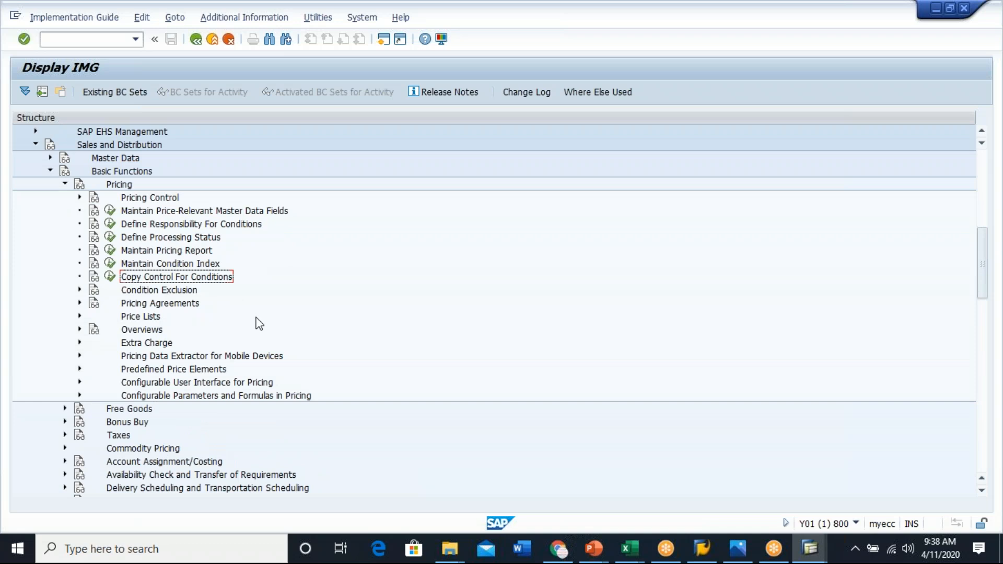
{"action": "left_click", "coordinate": [64, 185]}
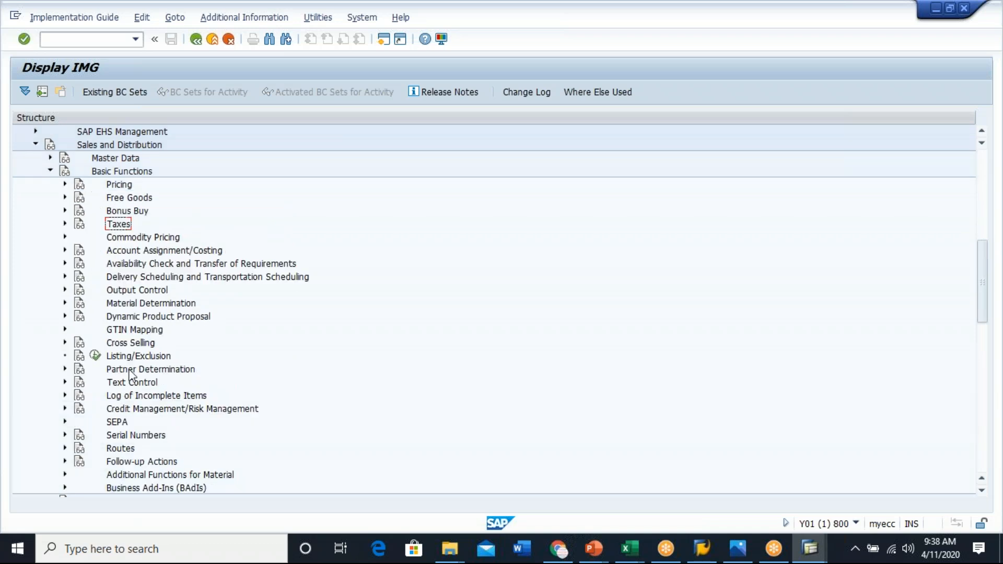
{"action": "left_click", "coordinate": [163, 360]}
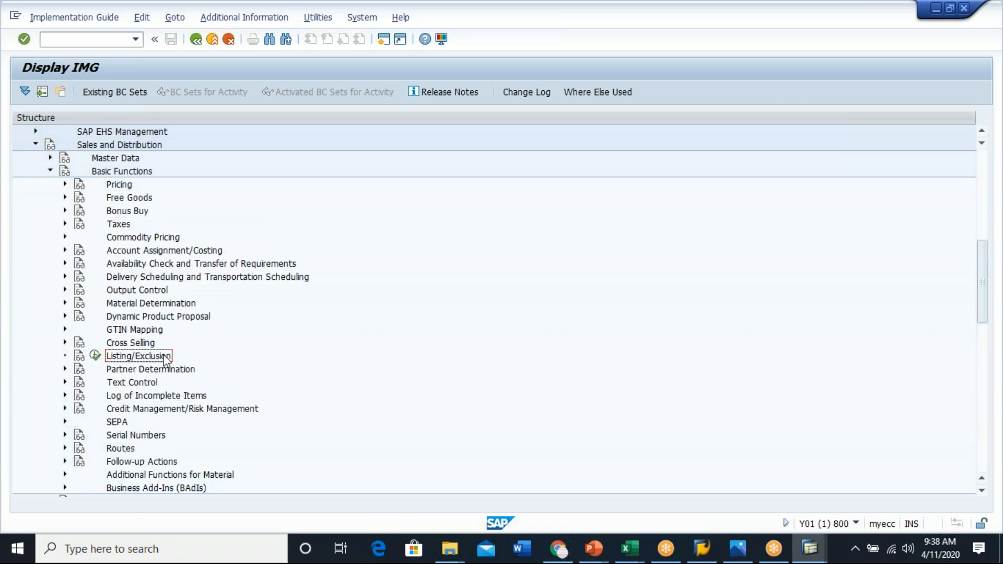
{"action": "left_click", "coordinate": [95, 356]}
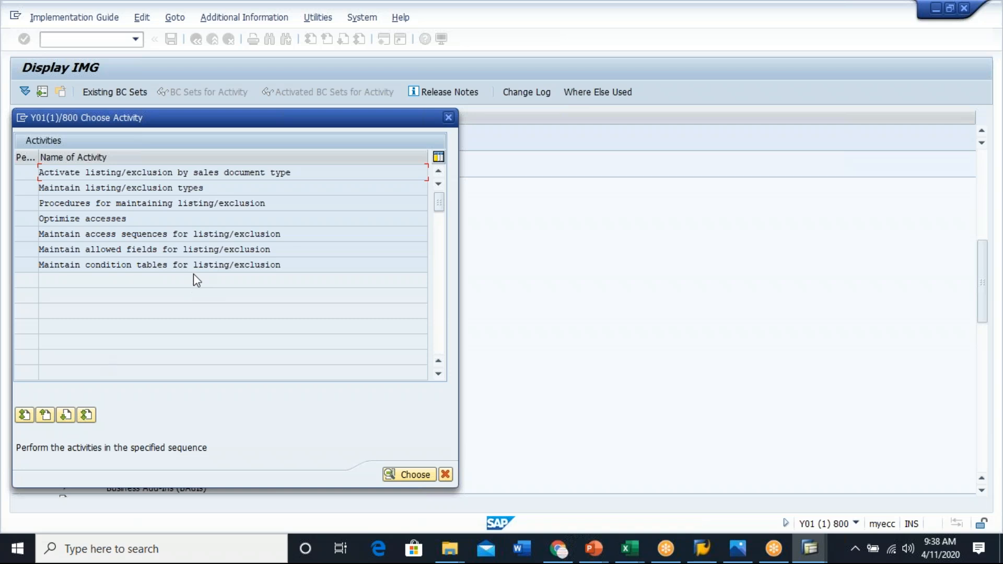
{"action": "double_click", "coordinate": [159, 264]}
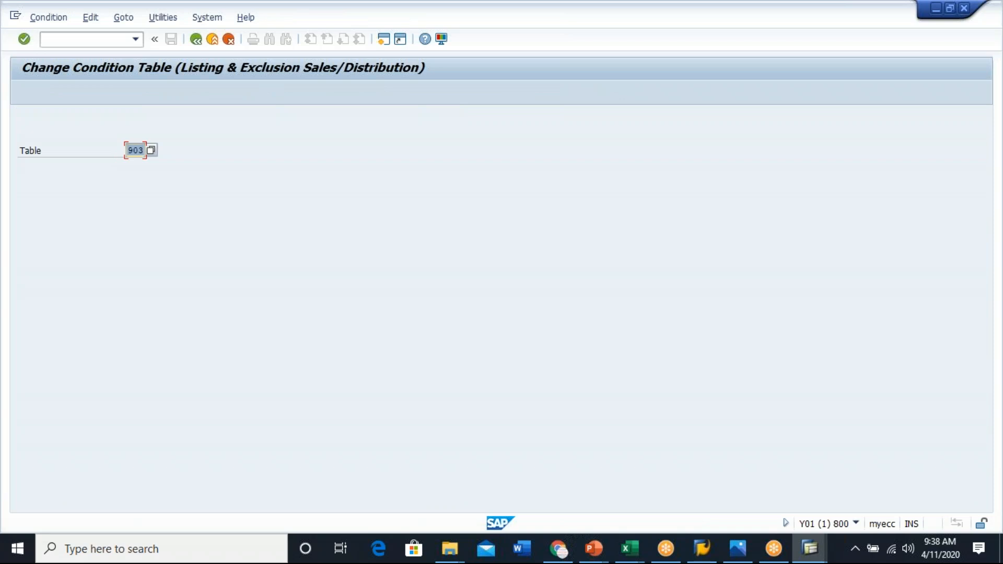
{"action": "left_click", "coordinate": [39, 19]}
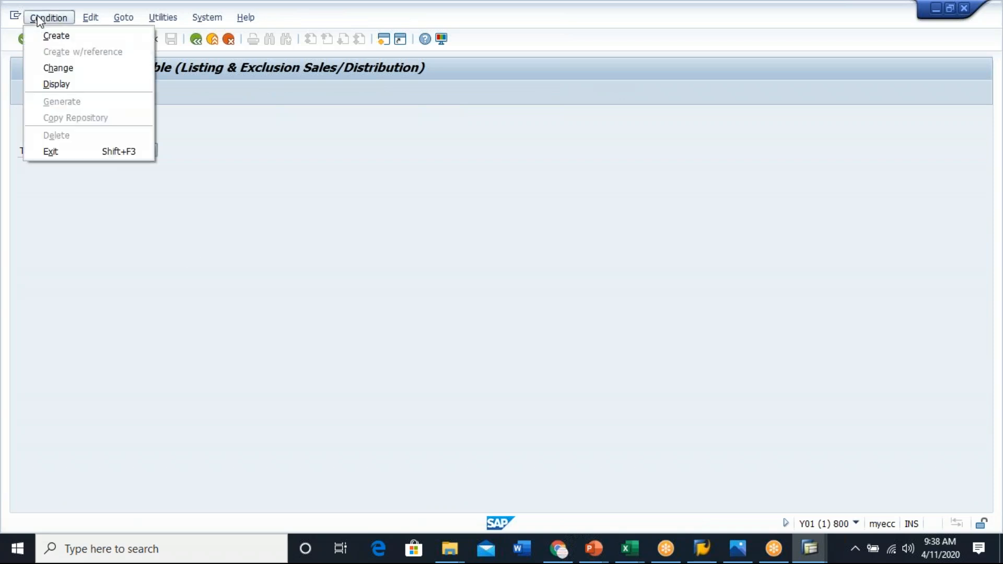
{"action": "left_click", "coordinate": [74, 36]}
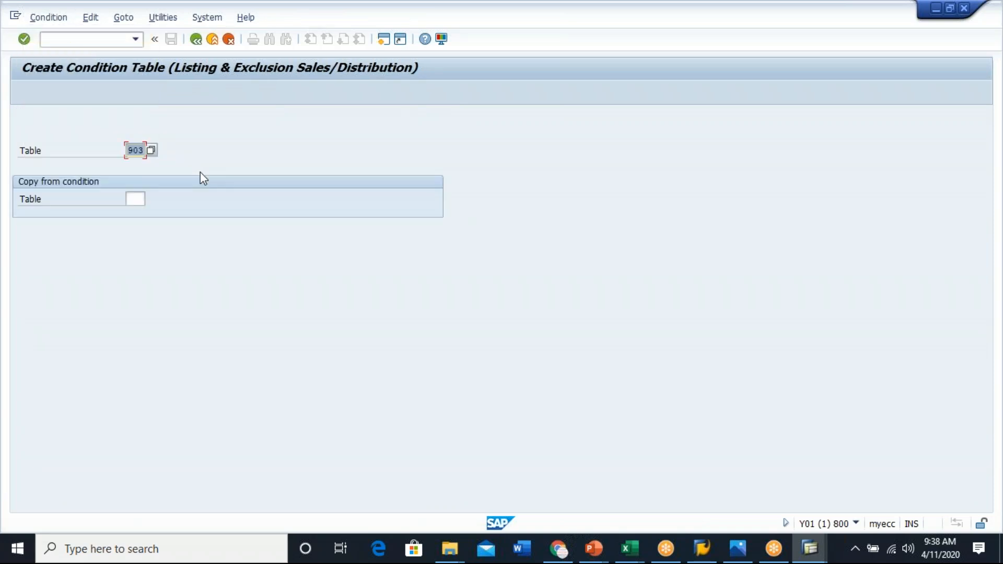
{"action": "left_click", "coordinate": [151, 151]}
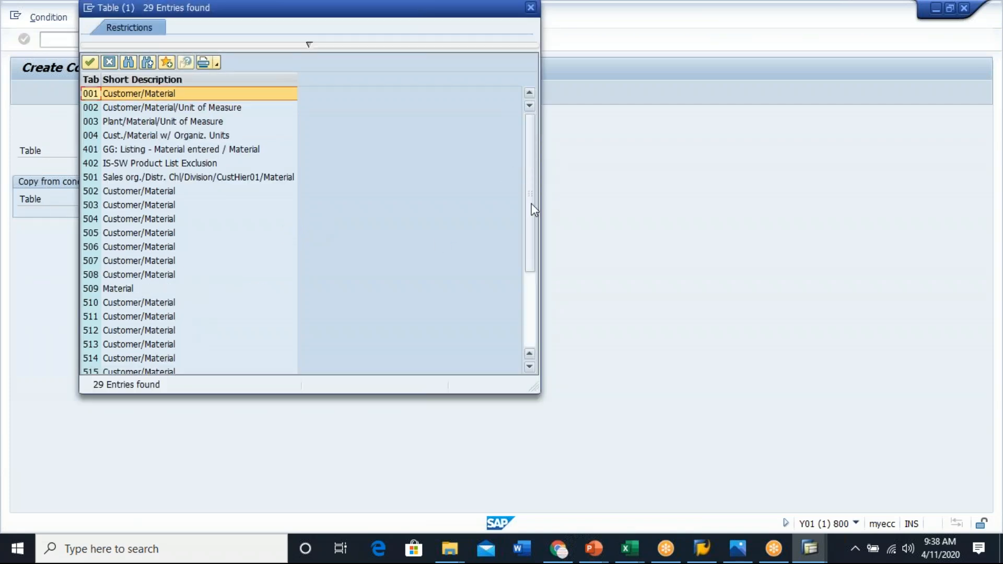
{"action": "left_click_drag", "start_coordinate": [532, 209], "coordinate": [528, 313]}
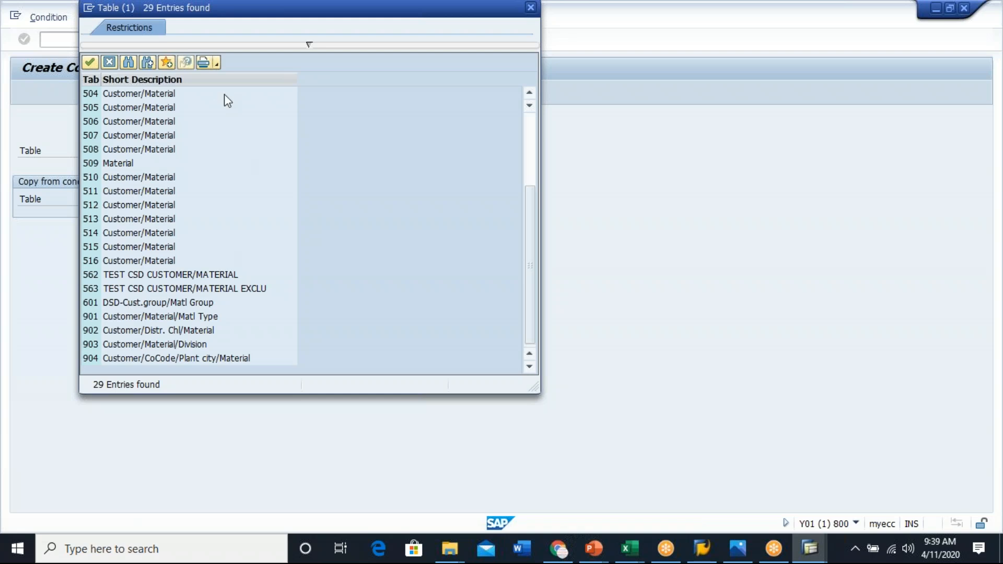
{"action": "left_click", "coordinate": [110, 62]}
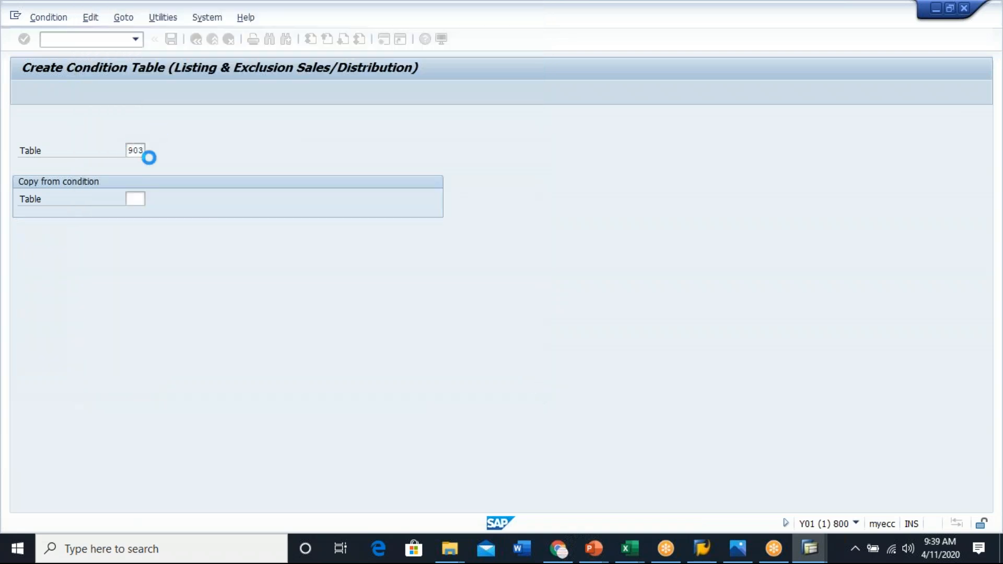
- Create listing/exclusion condition table 910 with validity period and add Customer as its first selected field
{"action": "left_click", "coordinate": [135, 154]}
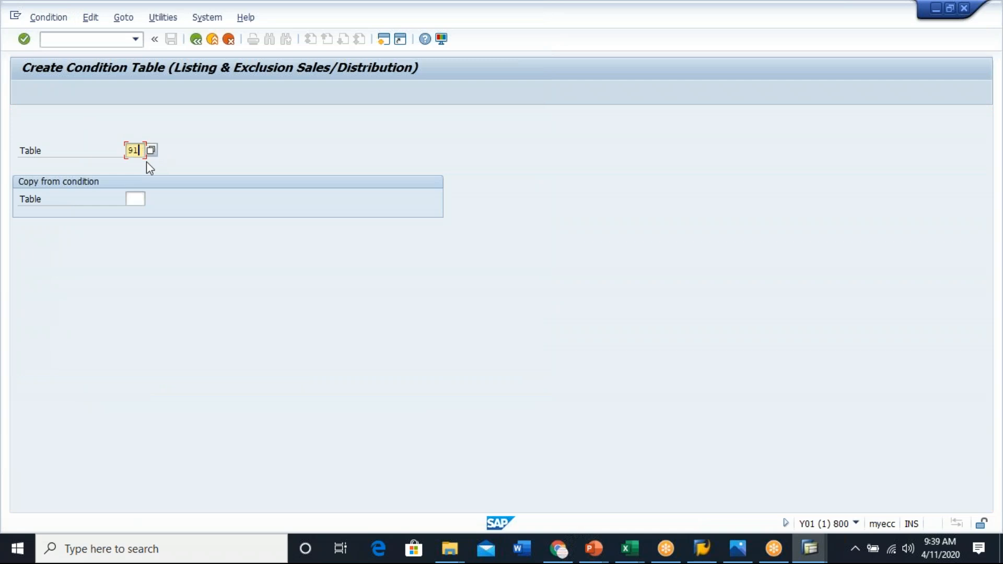
{"action": "left_click", "coordinate": [24, 39]}
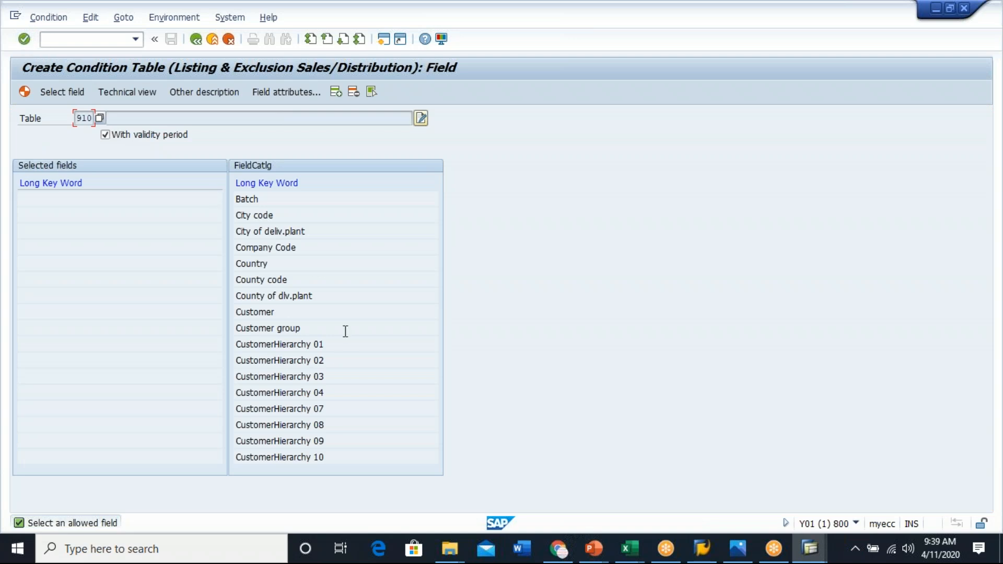
{"action": "double_click", "coordinate": [265, 312]}
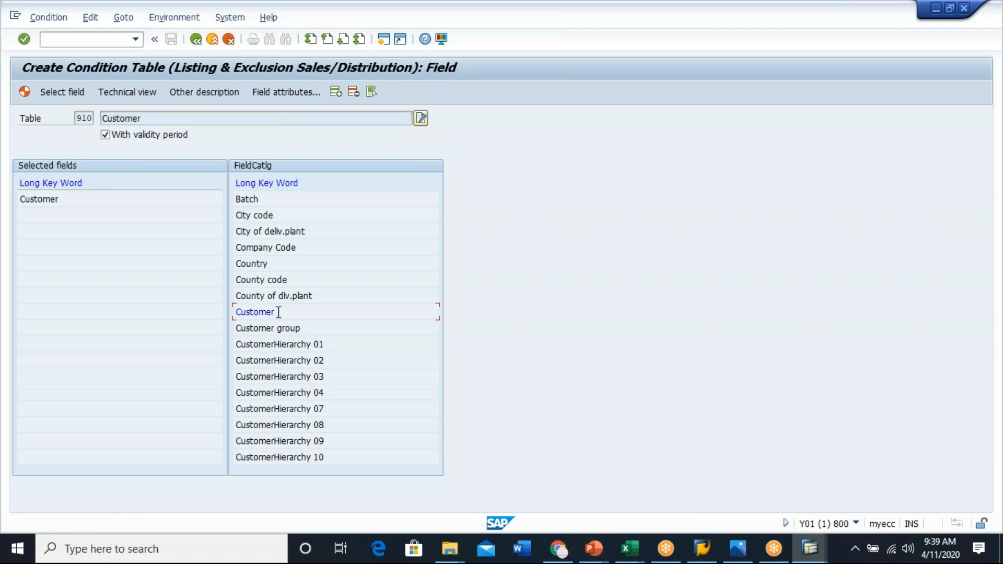
{"action": "left_click", "coordinate": [289, 377]}
{"action": "left_click", "coordinate": [747, 99]}
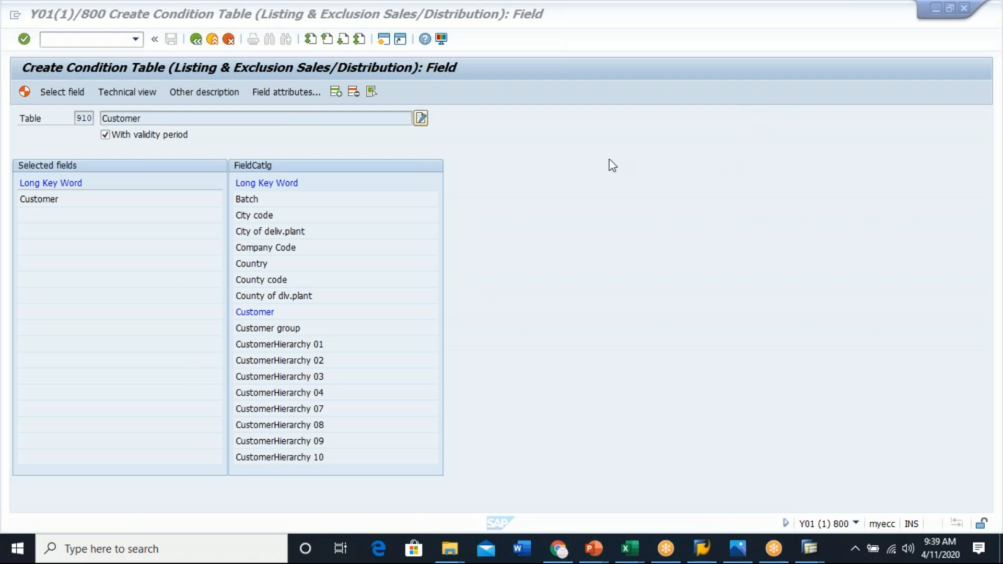
- Add Division and Distribution Channel to the selected fields of condition table 910
{"action": "left_click", "coordinate": [267, 314]}
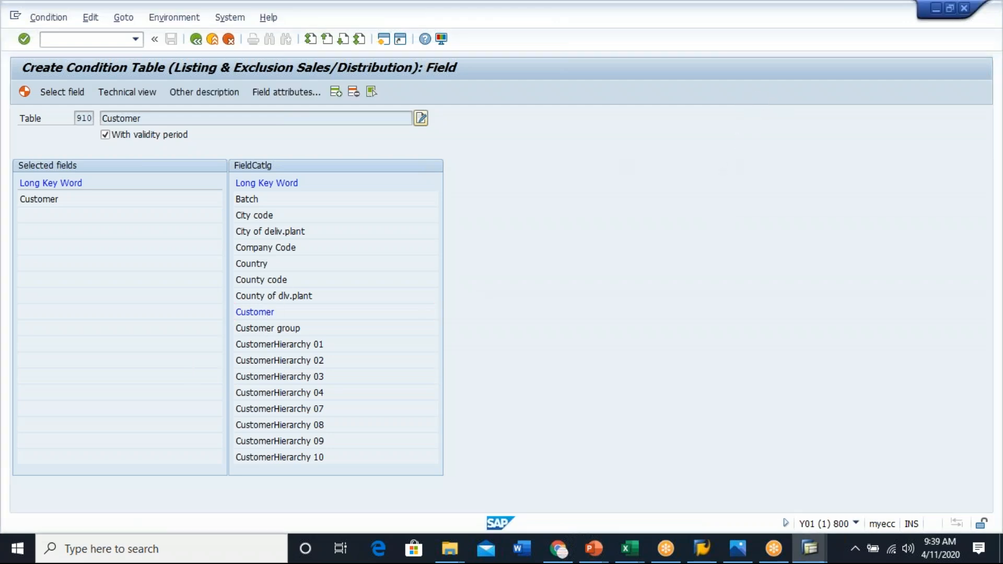
{"action": "key", "text": "Page_Down"}
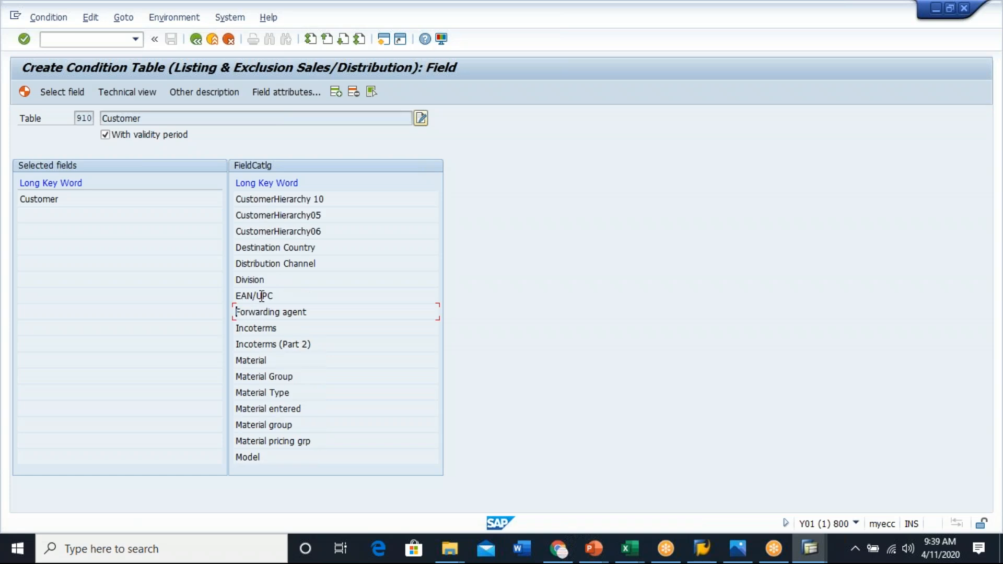
{"action": "double_click", "coordinate": [264, 280]}
{"action": "double_click", "coordinate": [300, 263]}
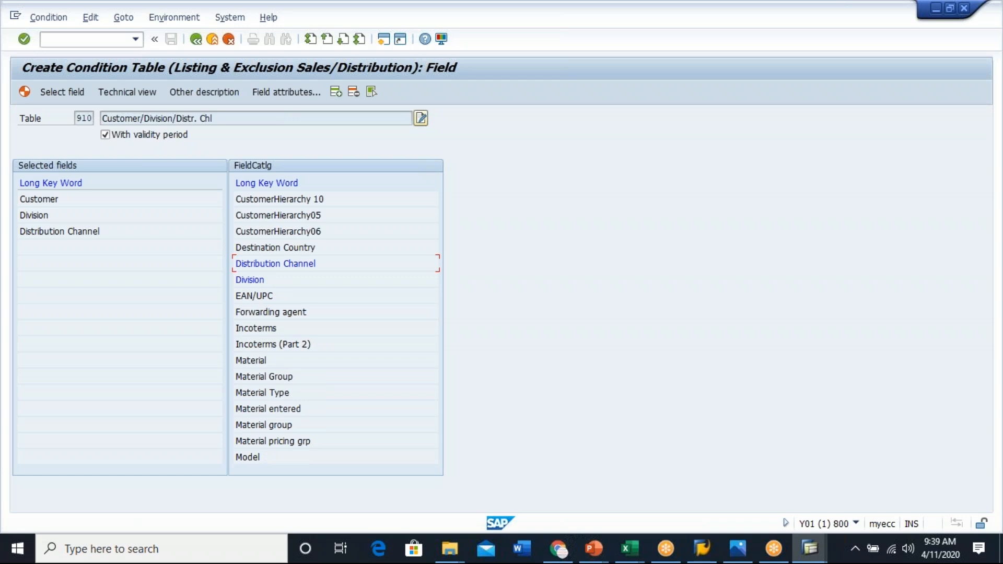
- Add Material and Sales Organization to the selected fields of condition table 910
{"action": "double_click", "coordinate": [251, 360]}
{"action": "scroll", "coordinate": [282, 359], "scroll_direction": "down", "scroll_amount": 3}
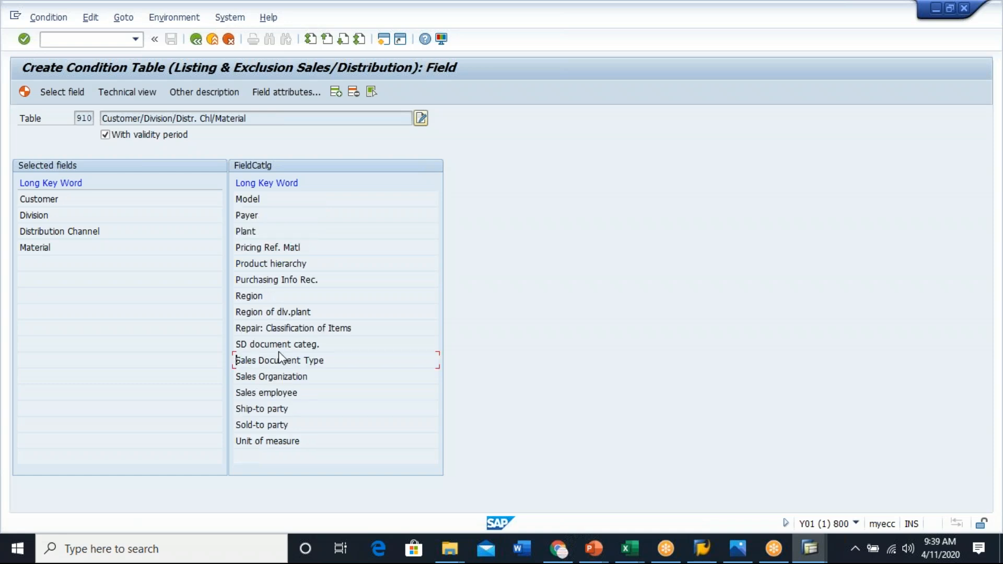
{"action": "double_click", "coordinate": [279, 377]}
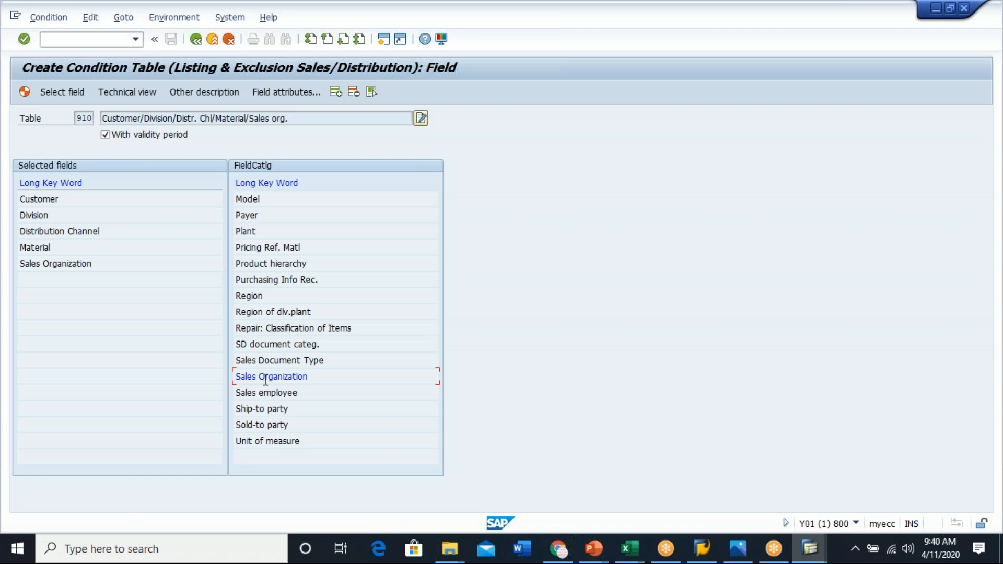
- Review the selected fields of table 910 and generate the condition table, confirming the generation
{"action": "left_click", "coordinate": [43, 202]}
{"action": "left_click", "coordinate": [75, 232]}
{"action": "left_click", "coordinate": [38, 247]}
{"action": "left_click", "coordinate": [65, 263]}
{"action": "left_click", "coordinate": [50, 94]}
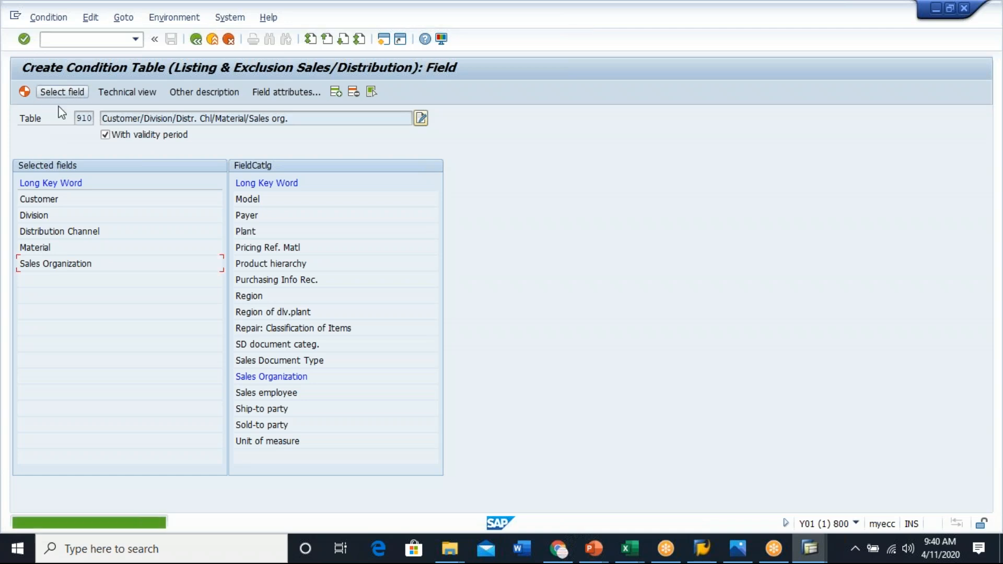
{"action": "left_click", "coordinate": [24, 91]}
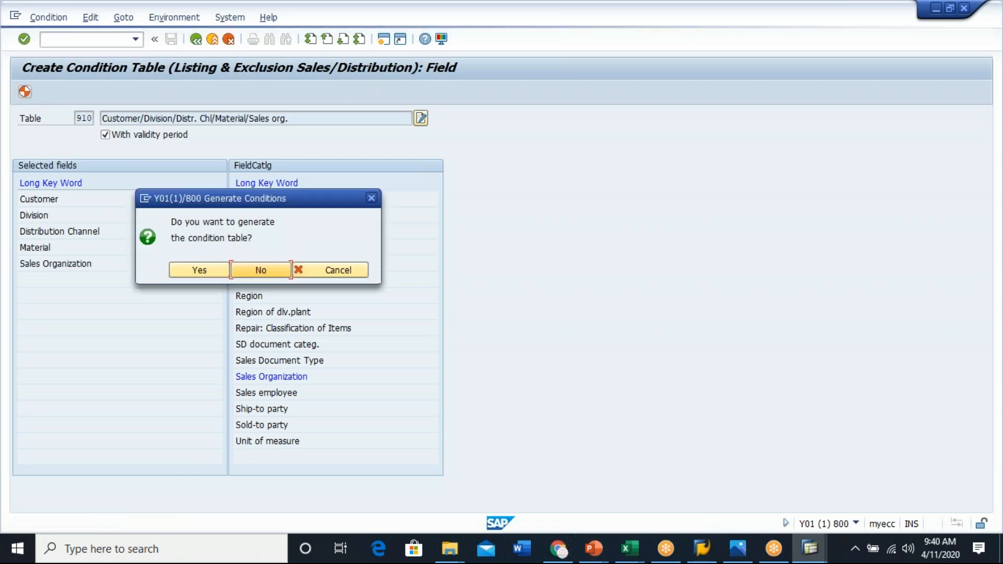
{"action": "left_click", "coordinate": [187, 272]}
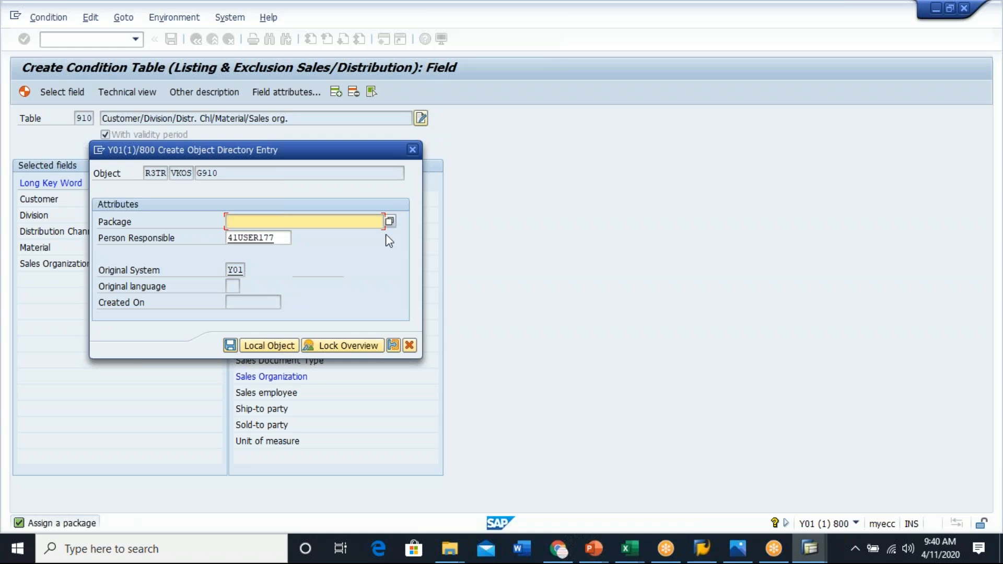
- Try to assign a package to table 910's object directory entry and search the package list for sd
{"action": "left_click", "coordinate": [355, 225]}
{"action": "left_click", "coordinate": [266, 235]}
{"action": "left_click", "coordinate": [227, 346]}
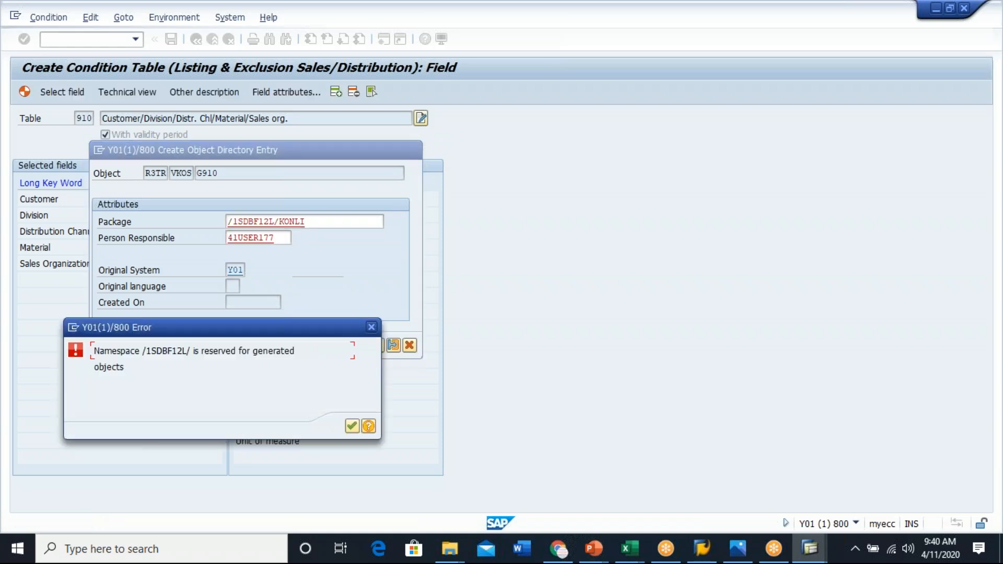
{"action": "key", "text": "Return"}
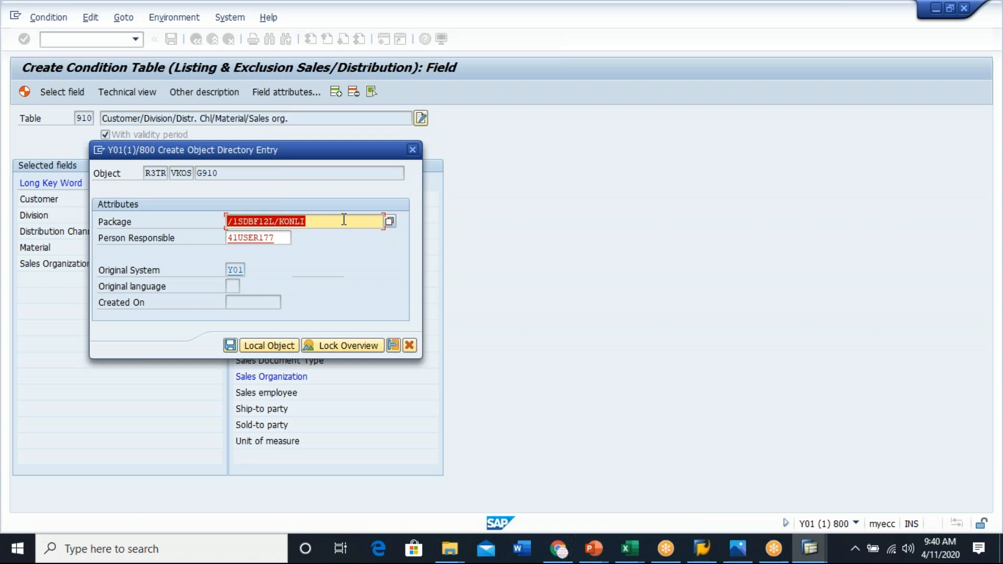
{"action": "left_click", "coordinate": [389, 221]}
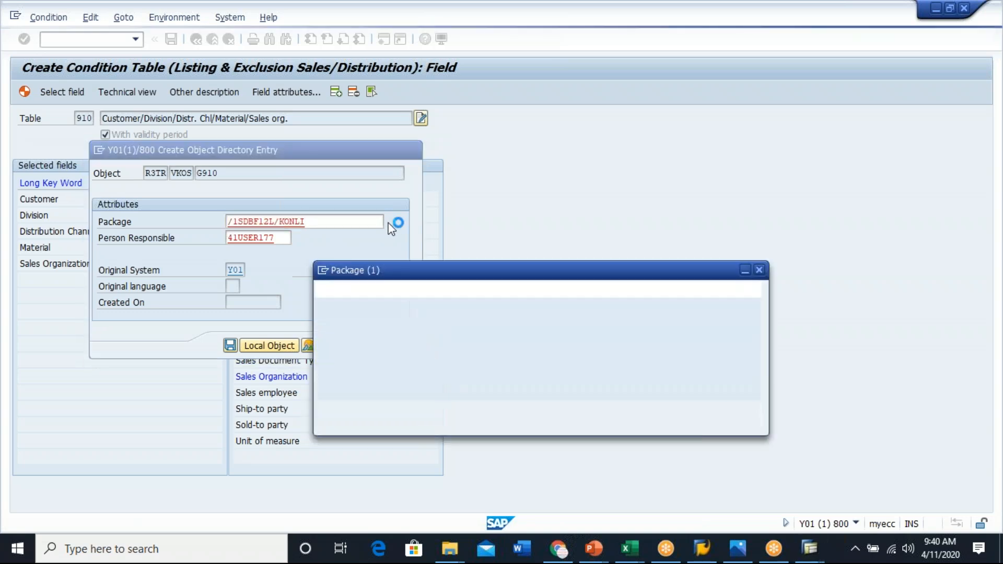
{"action": "left_click", "coordinate": [707, 414]}
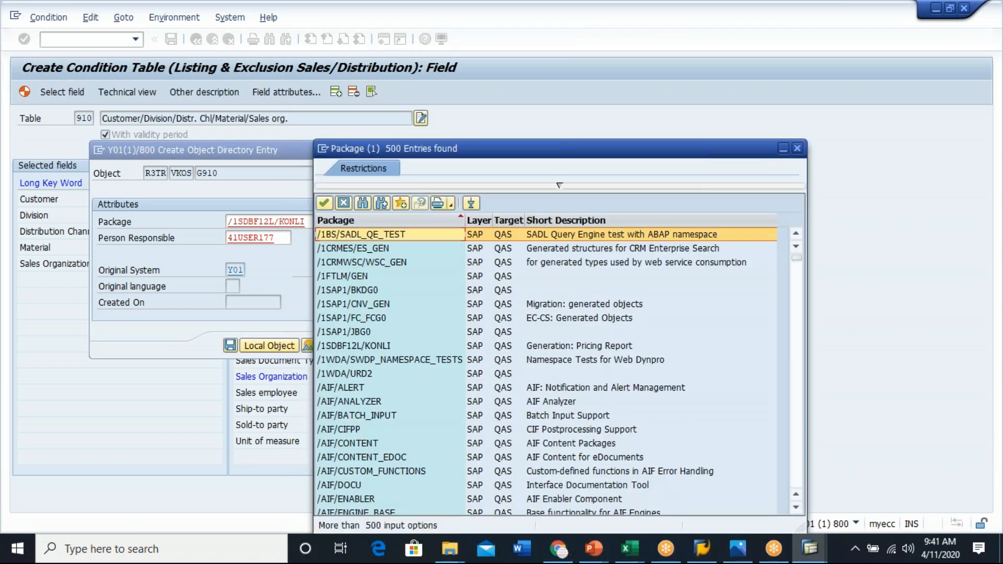
{"action": "left_click", "coordinate": [364, 203]}
{"action": "type", "text": "sd"}
{"action": "key", "text": "Return"}
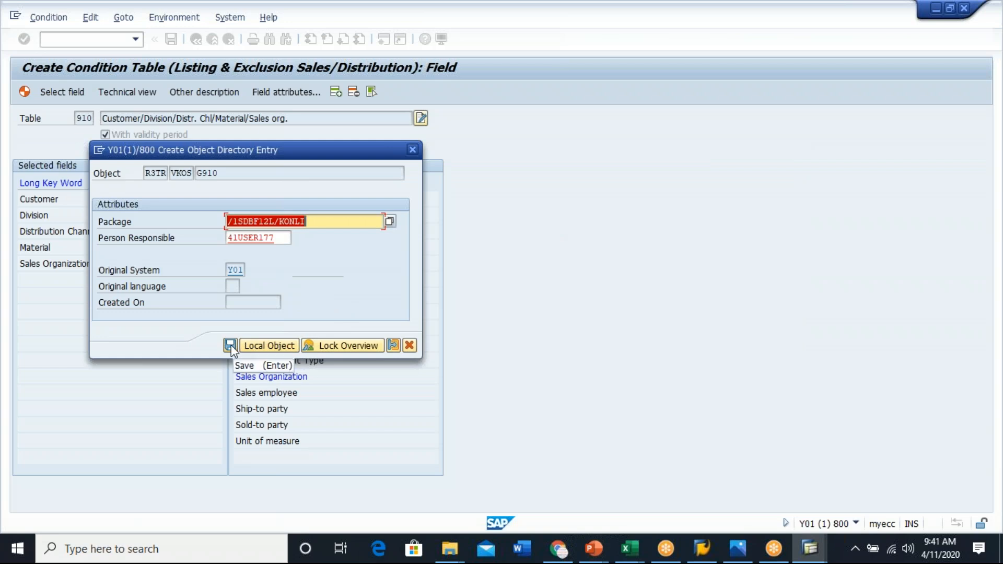
- Save condition table 910 as a local object and leave the generation log
{"action": "left_click", "coordinate": [266, 345]}
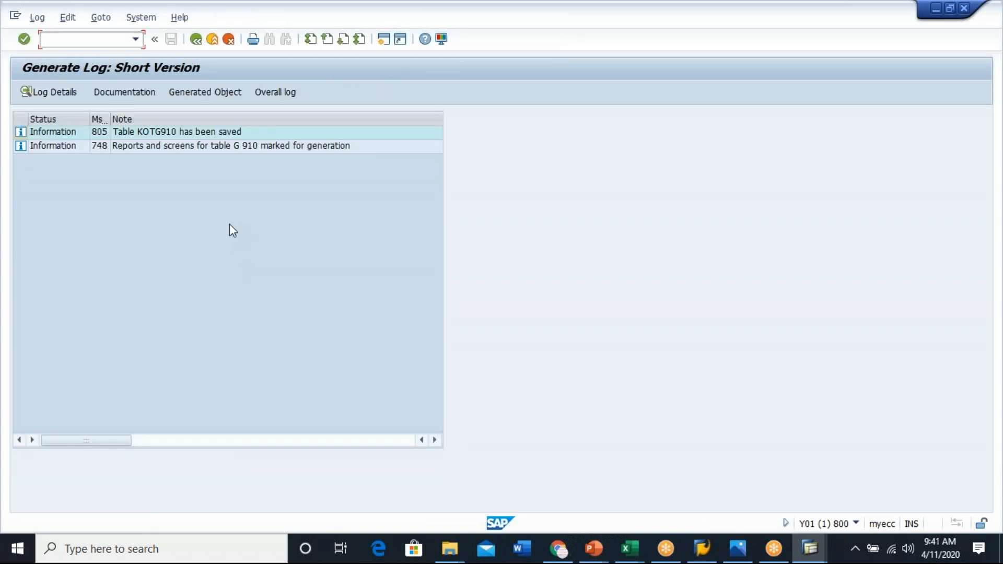
{"action": "key", "text": "F3"}
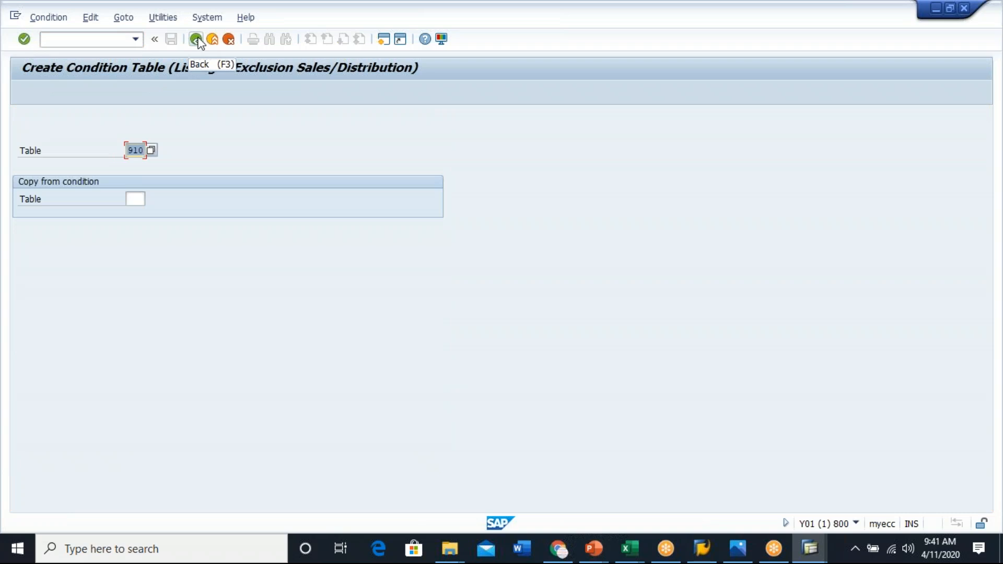
- Create condition table 911 with Sales Organization, Sales Document Type, Division, Material and Customer as selected fields
{"action": "left_click", "coordinate": [137, 150]}
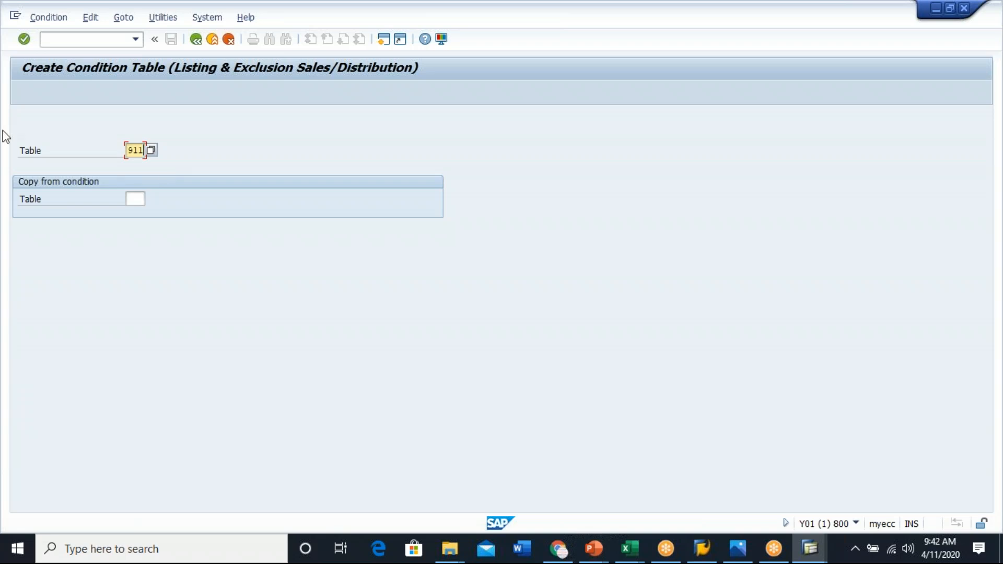
{"action": "left_click", "coordinate": [24, 38]}
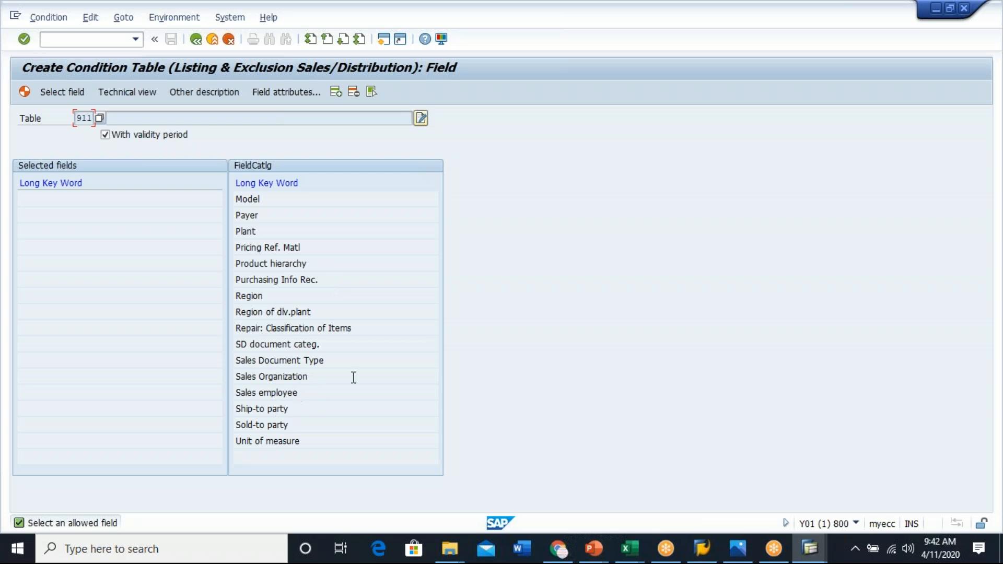
{"action": "double_click", "coordinate": [282, 375]}
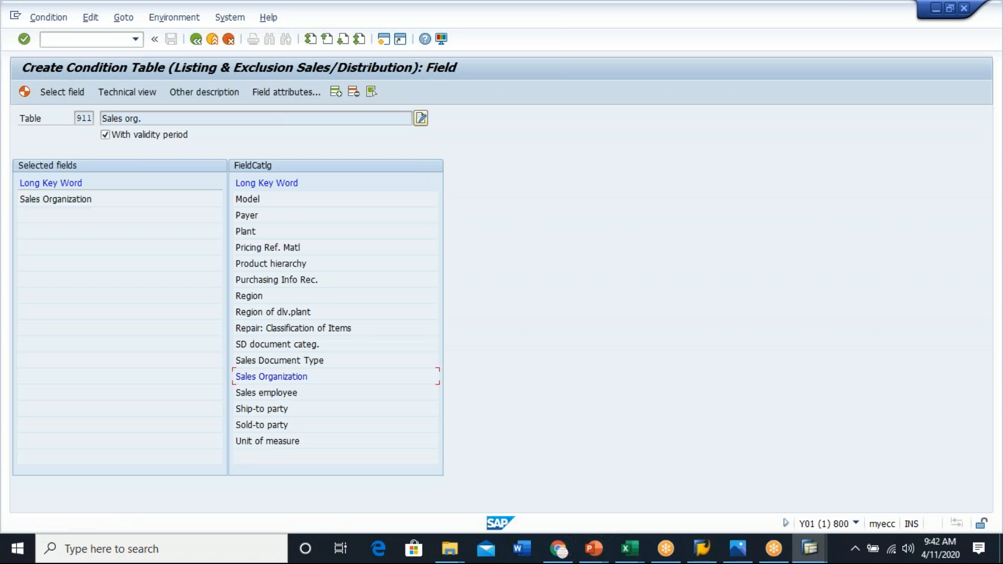
{"action": "double_click", "coordinate": [293, 360]}
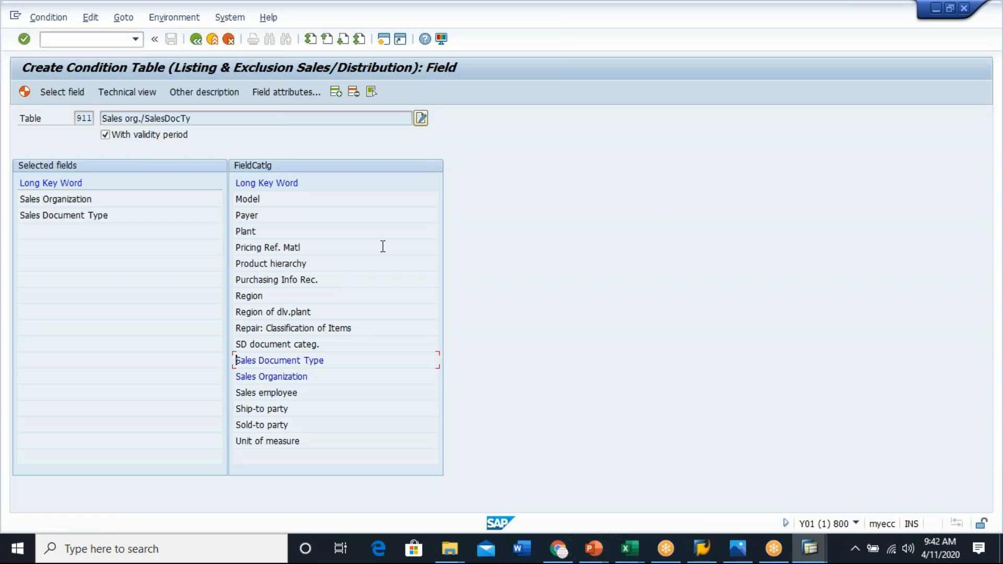
{"action": "key", "text": "Page_Up"}
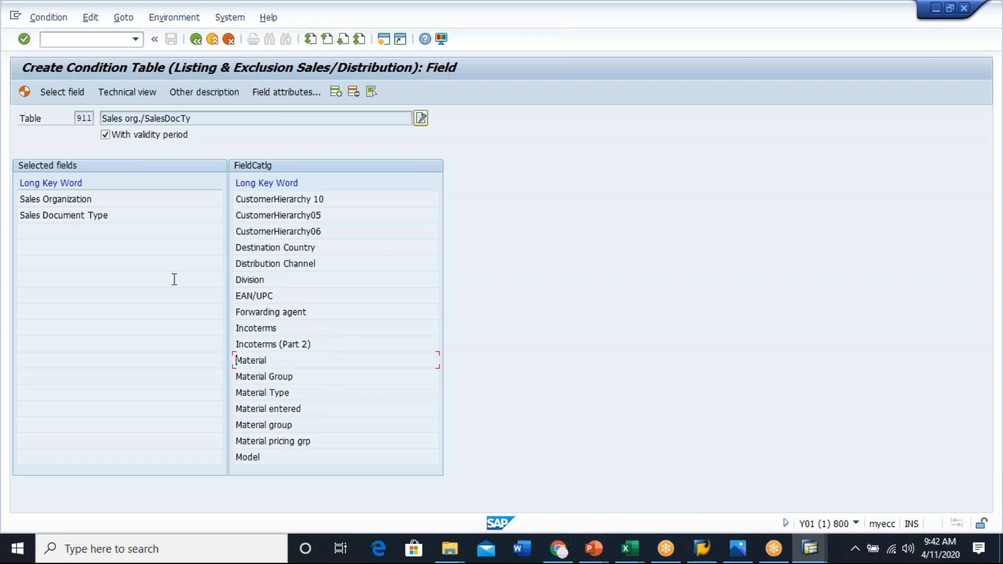
{"action": "double_click", "coordinate": [252, 280]}
{"action": "double_click", "coordinate": [253, 360]}
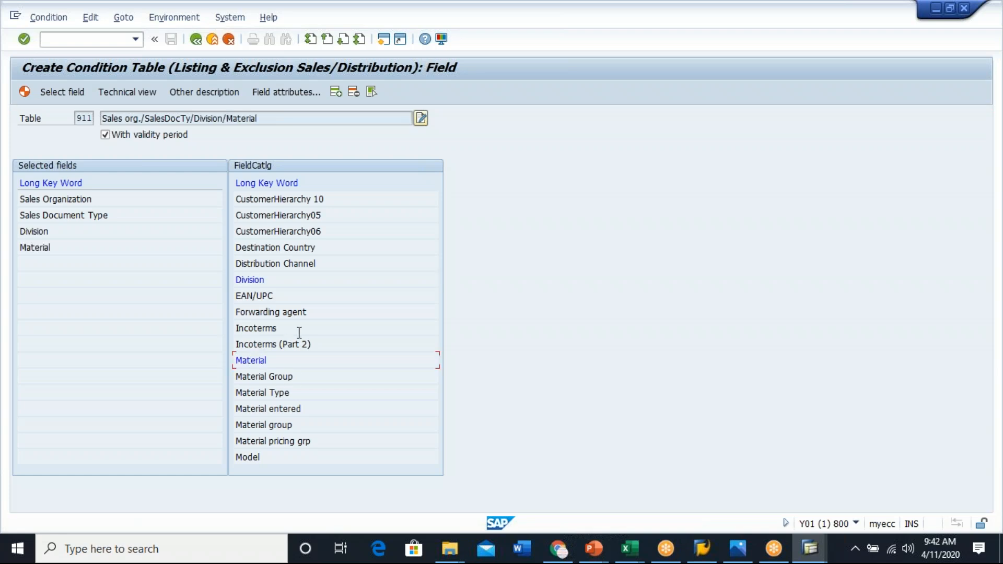
{"action": "left_click", "coordinate": [322, 320]}
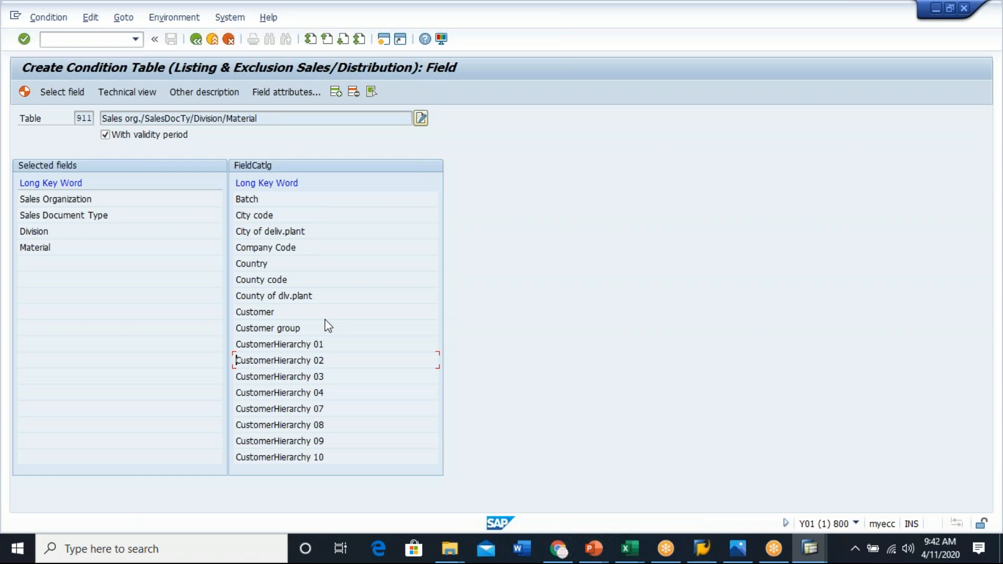
{"action": "double_click", "coordinate": [252, 313]}
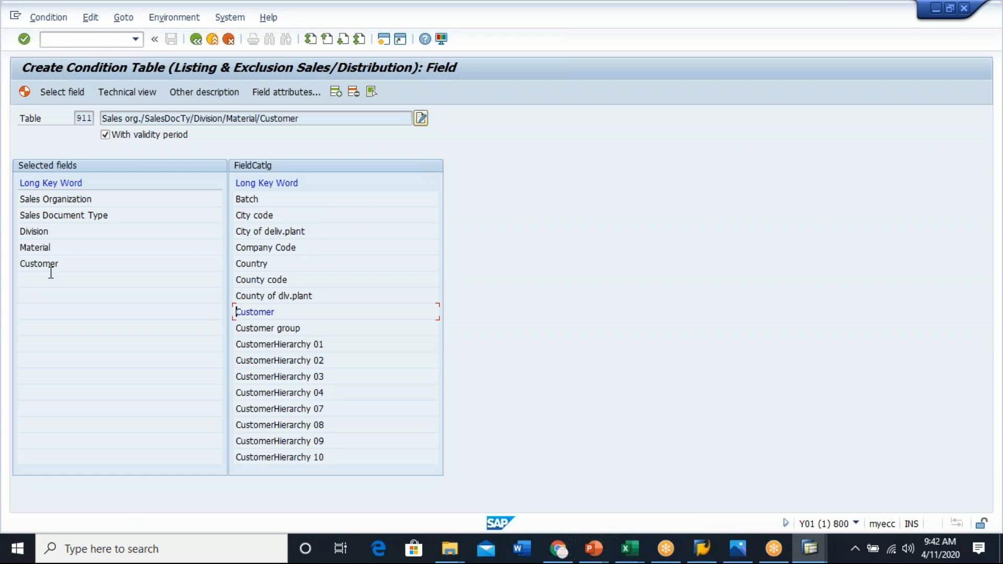
- Generate condition table 911 as a local object and return to the table entry screen
{"action": "left_click", "coordinate": [25, 93]}
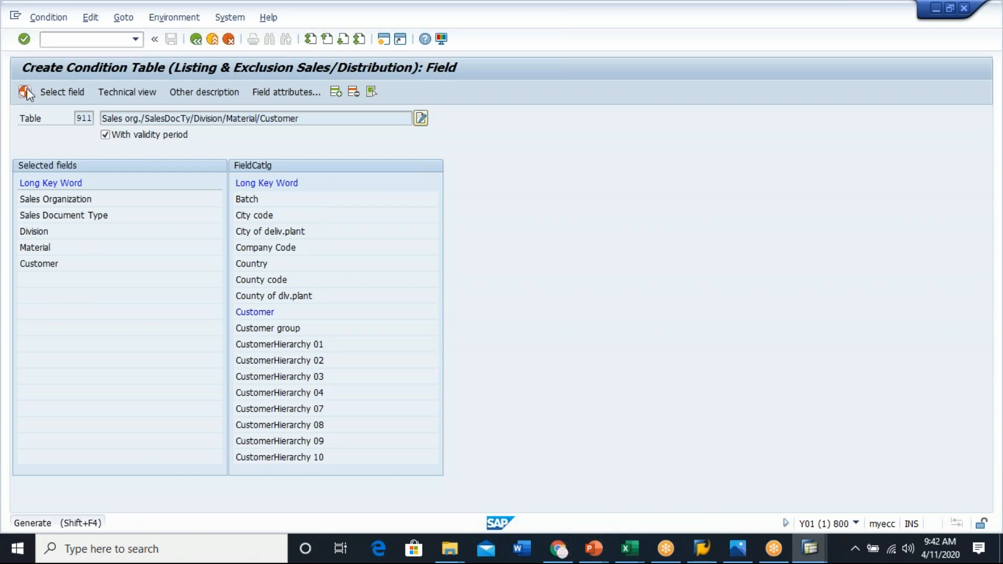
{"action": "left_click", "coordinate": [191, 267]}
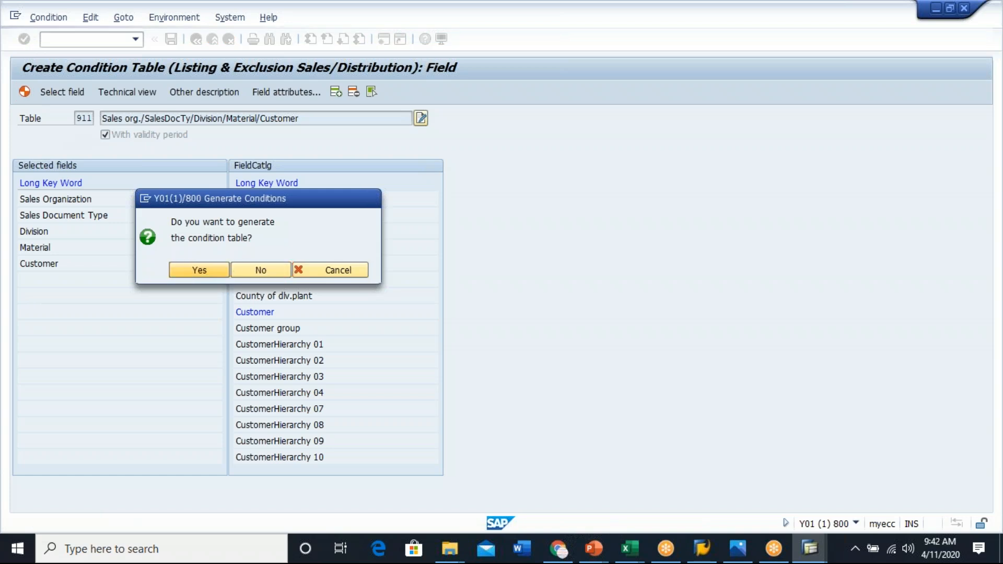
{"action": "left_click", "coordinate": [271, 346]}
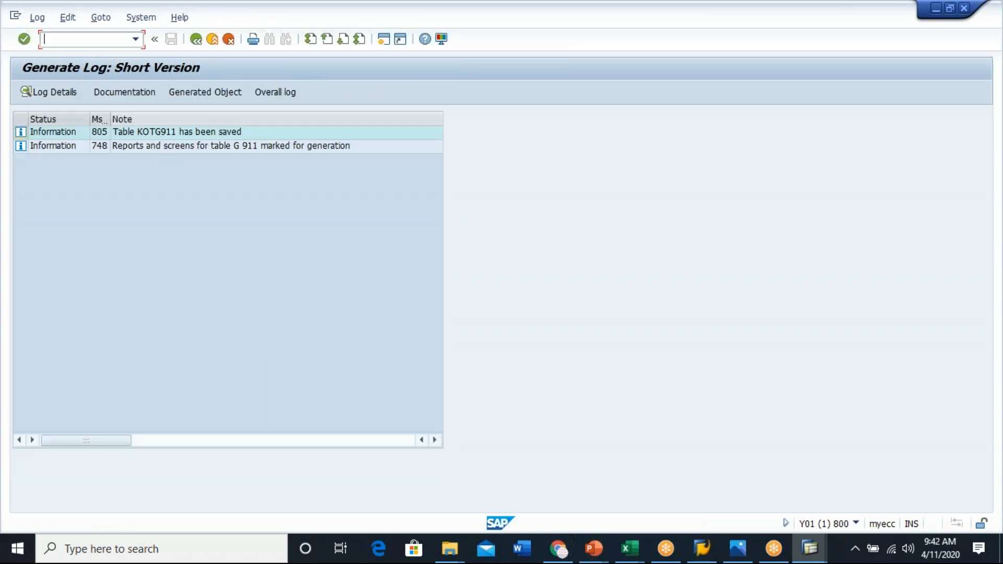
{"action": "left_click", "coordinate": [199, 40]}
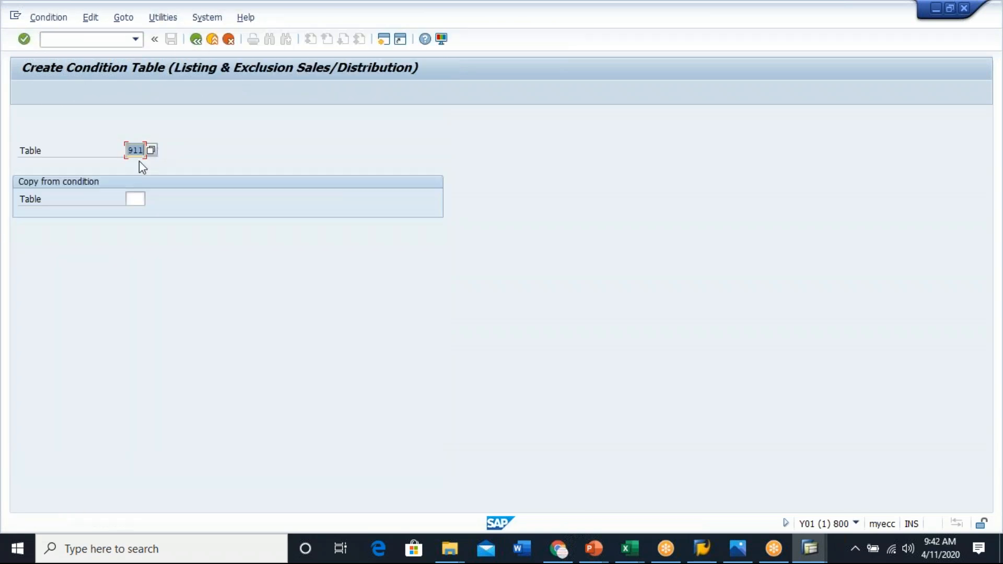
- Leave condition table creation and return to the listing/exclusion activity list
{"action": "left_click", "coordinate": [31, 41]}
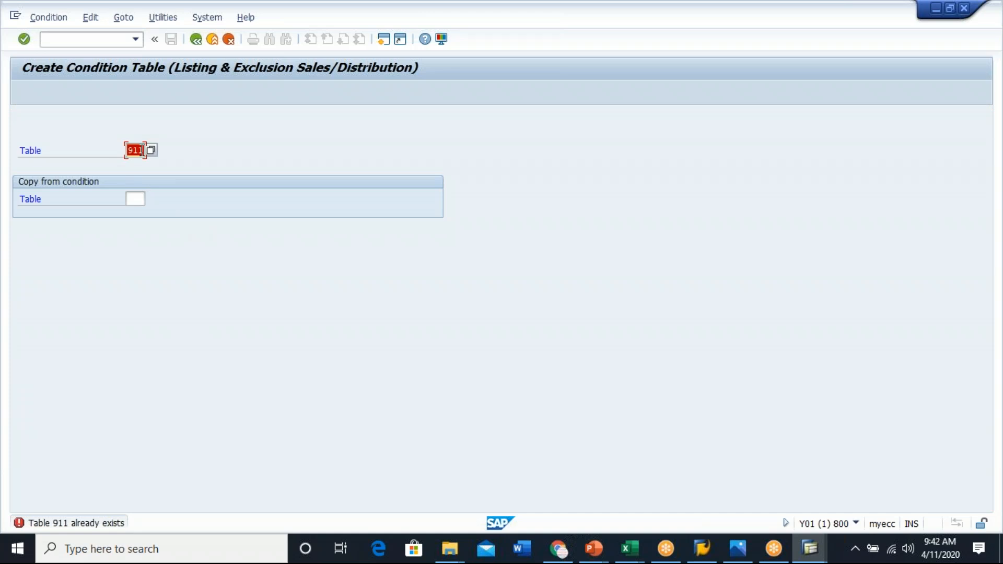
{"action": "left_click", "coordinate": [135, 152]}
{"action": "left_click", "coordinate": [196, 39]}
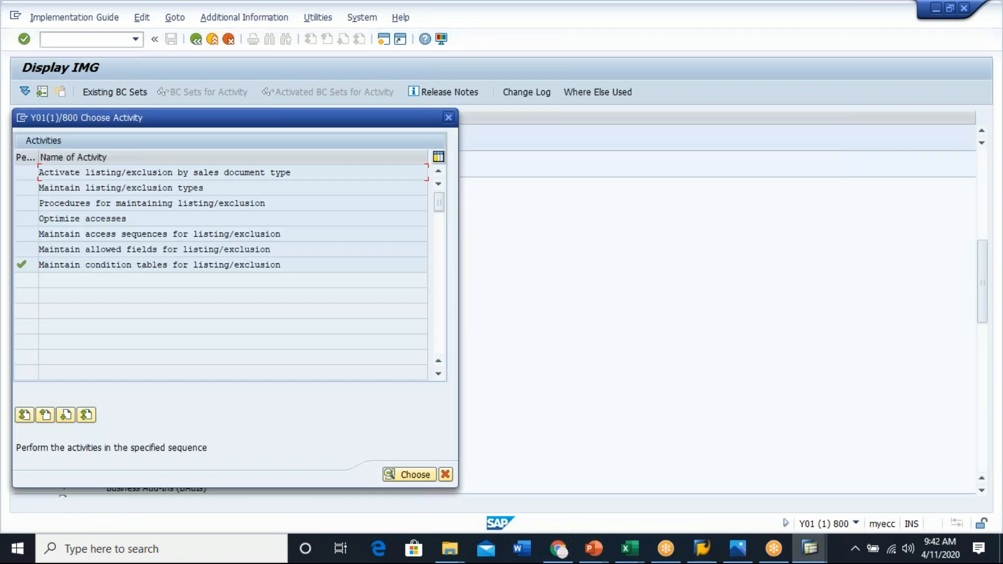
{"action": "left_click", "coordinate": [119, 266]}
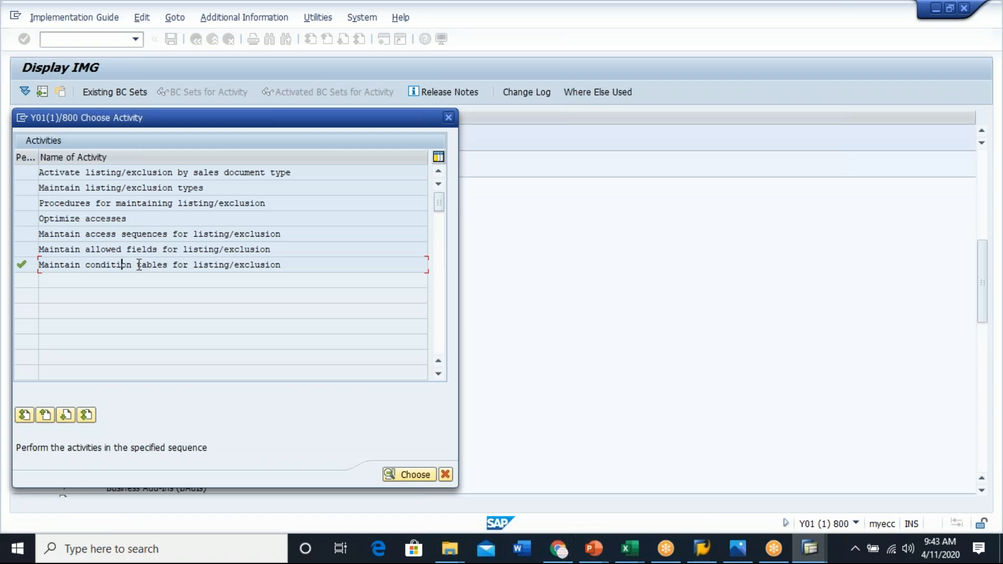
- Open access sequences for listing/exclusion and copy access sequence A001 as new access sequence G001
{"action": "double_click", "coordinate": [149, 233]}
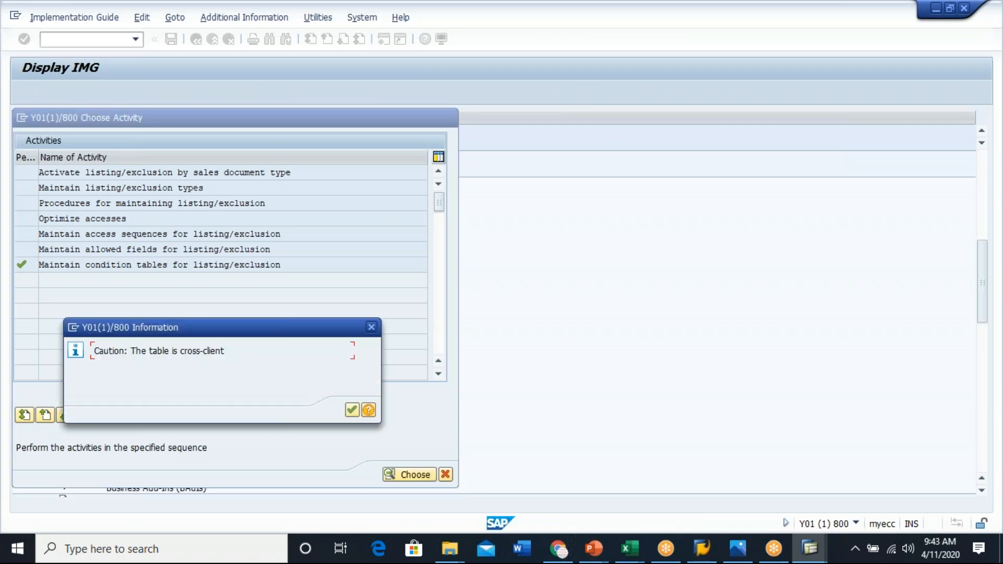
{"action": "left_click", "coordinate": [352, 410]}
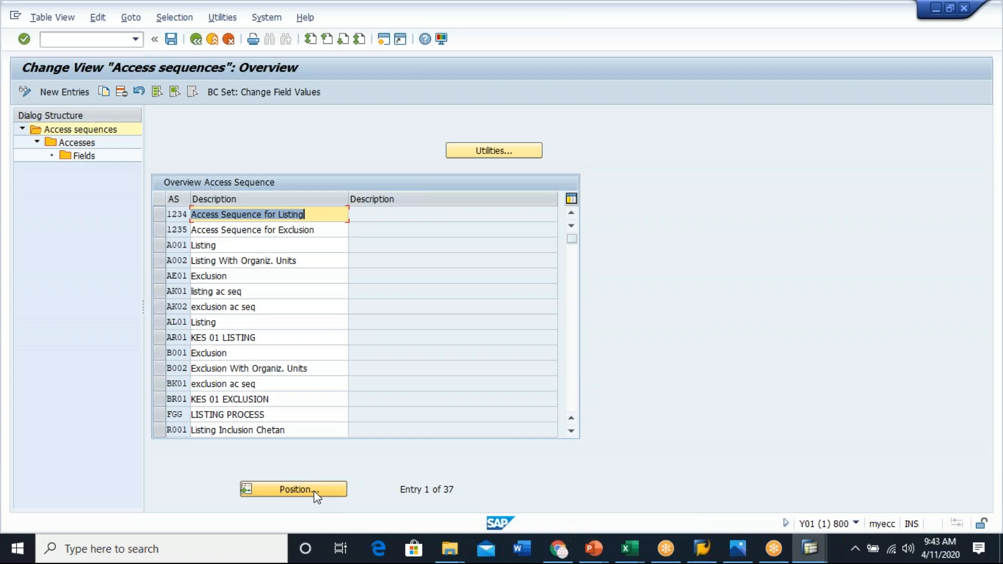
{"action": "left_click", "coordinate": [159, 243]}
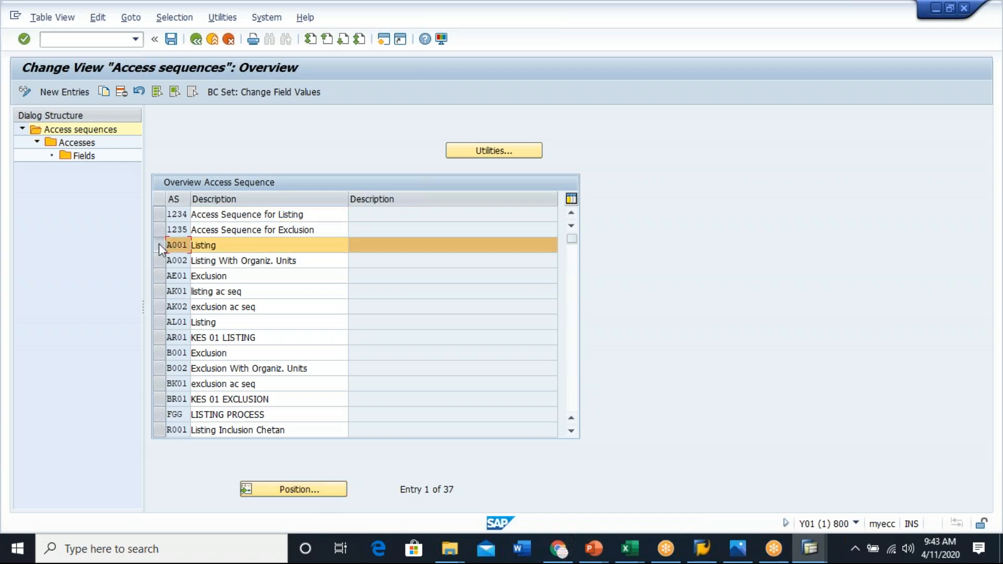
{"action": "left_click", "coordinate": [105, 92]}
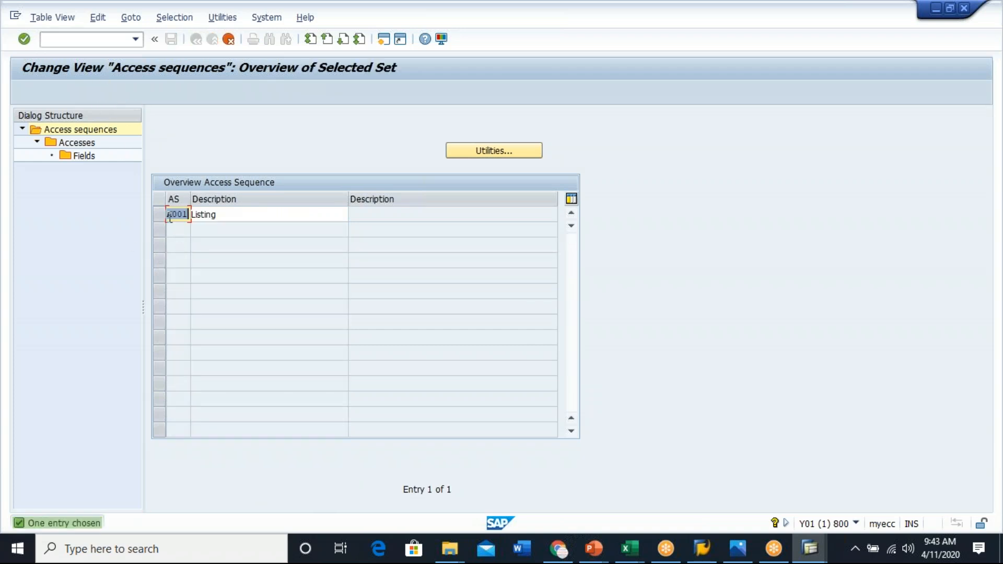
{"action": "left_click", "coordinate": [174, 214]}
{"action": "key", "text": "BackSpace"}
{"action": "type", "text": "G"}
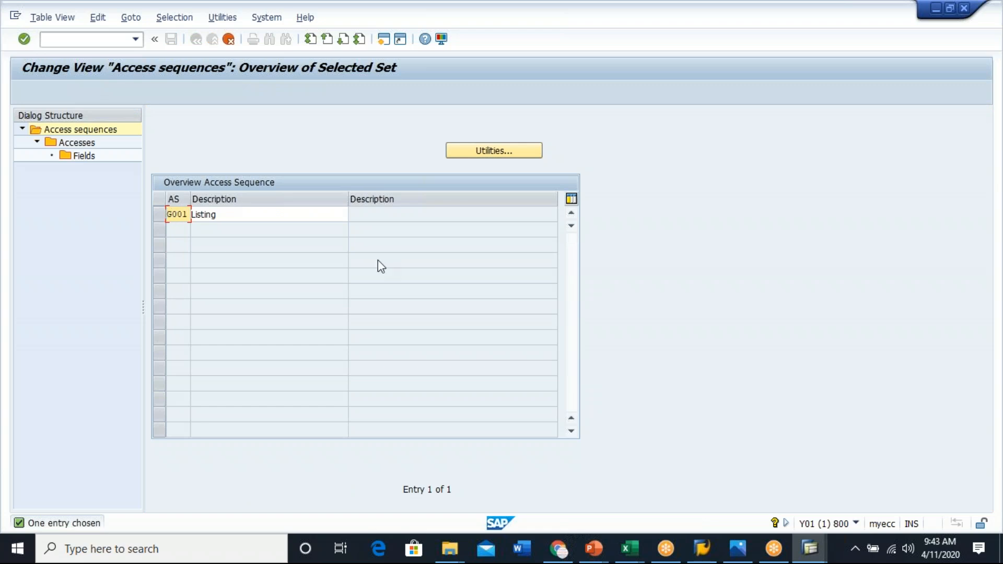
- Set the description of access sequence G001 to Genovus Listing and confirm the entry
{"action": "left_click", "coordinate": [194, 219]}
{"action": "type", "text": "Genovus "}
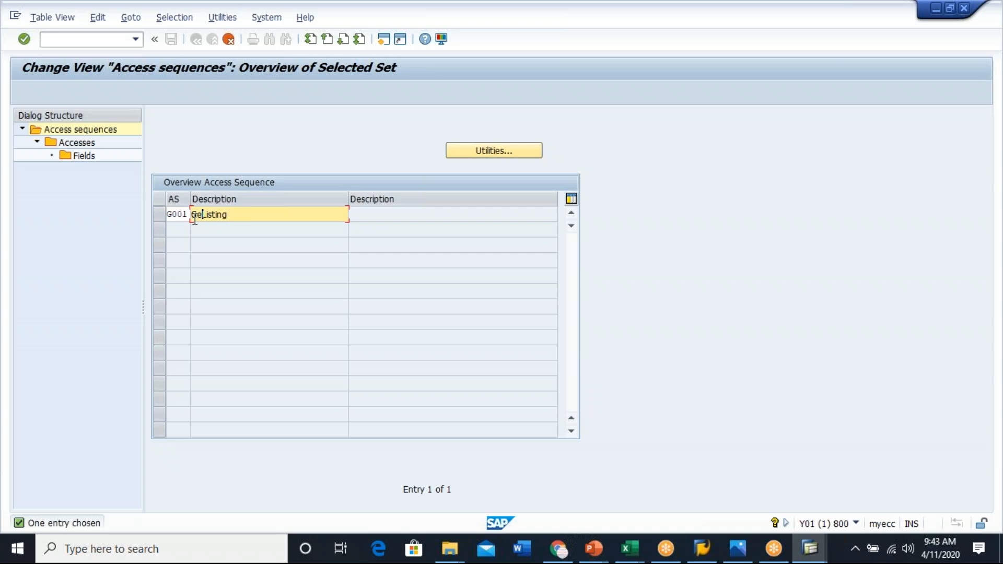
{"action": "type", "text": "v"}
{"action": "key", "text": "BackSpace"}
{"action": "type", "text": "v"}
{"action": "key", "text": "BackSpace"}
{"action": "key", "text": "Return"}
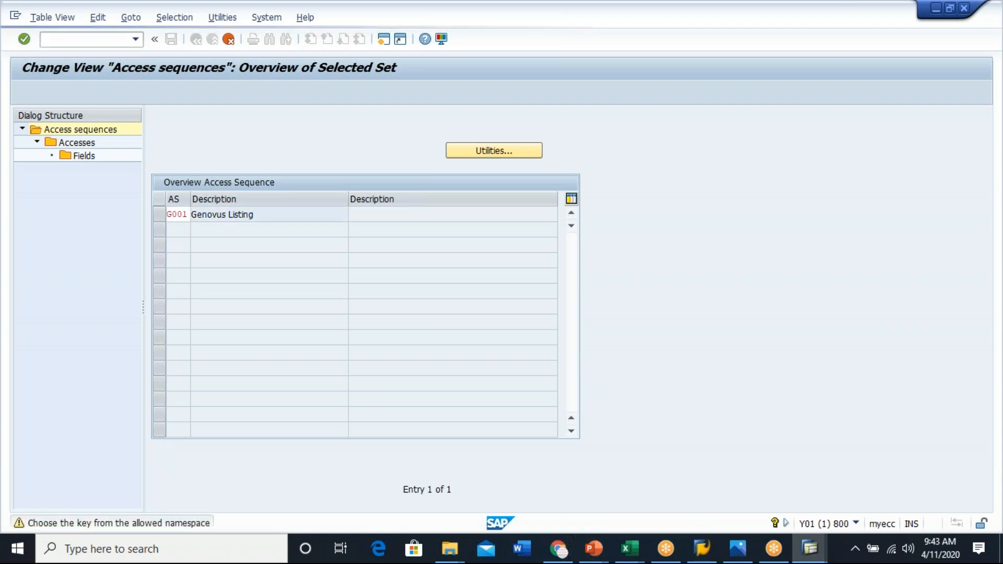
- Confirm copying every access and field of A001 into the new access sequence G001
{"action": "key", "text": "Return"}
{"action": "left_click", "coordinate": [372, 239]}
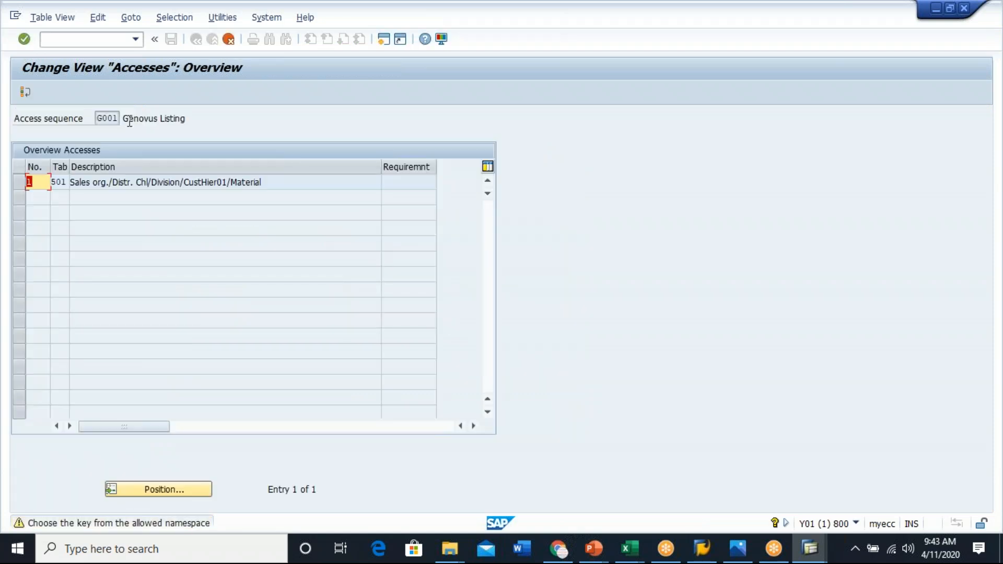
{"action": "key", "text": "Return"}
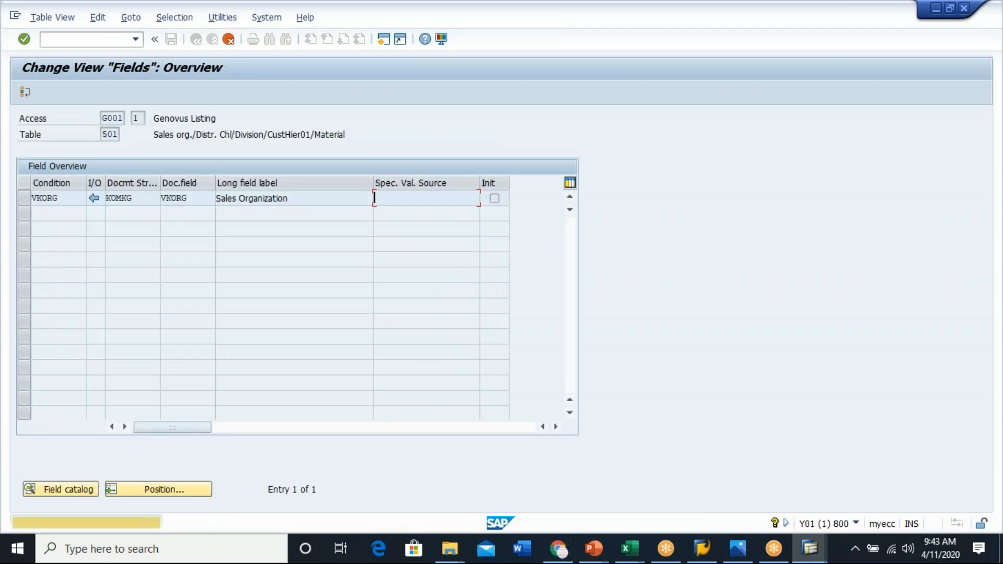
{"action": "key", "text": "Return"}
{"action": "key", "text": "Return"}
{"action": "key", "text": "Return"}
{"action": "key", "text": "Return"}
{"action": "key", "text": "Return"}
{"action": "key", "text": "Return"}
{"action": "key", "text": "Return"}
{"action": "key", "text": "Return"}
{"action": "key", "text": "Return"}
{"action": "key", "text": "Return"}
{"action": "key", "text": "Return"}
{"action": "key", "text": "Return"}
{"action": "key", "text": "Return"}
{"action": "key", "text": "Return"}
{"action": "key", "text": "Return"}
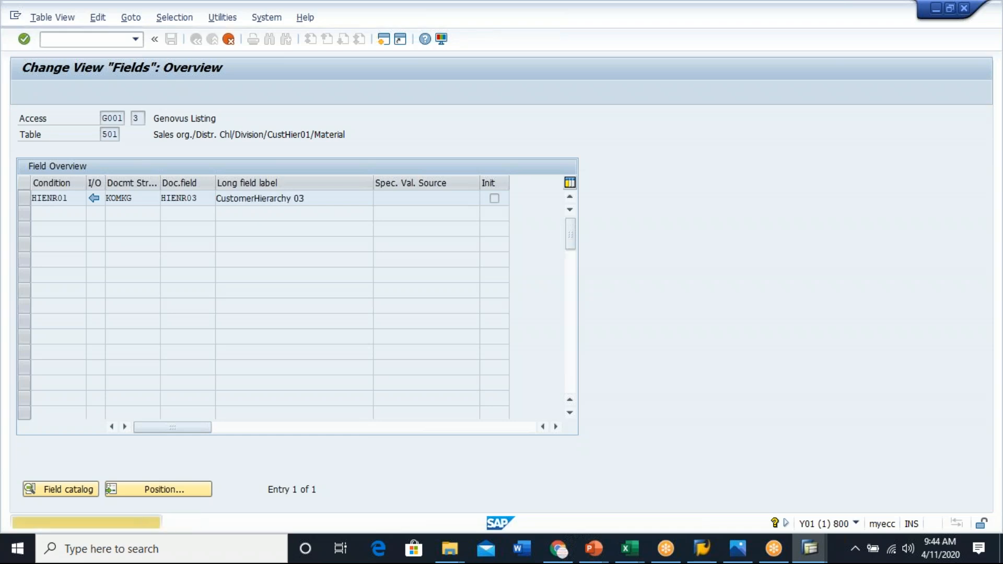
{"action": "key", "text": "Return"}
{"action": "key", "text": "Return"}
{"action": "key", "text": "Return"}
{"action": "key", "text": "Return"}
{"action": "key", "text": "Return"}
{"action": "key", "text": "Return"}
{"action": "key", "text": "Return"}
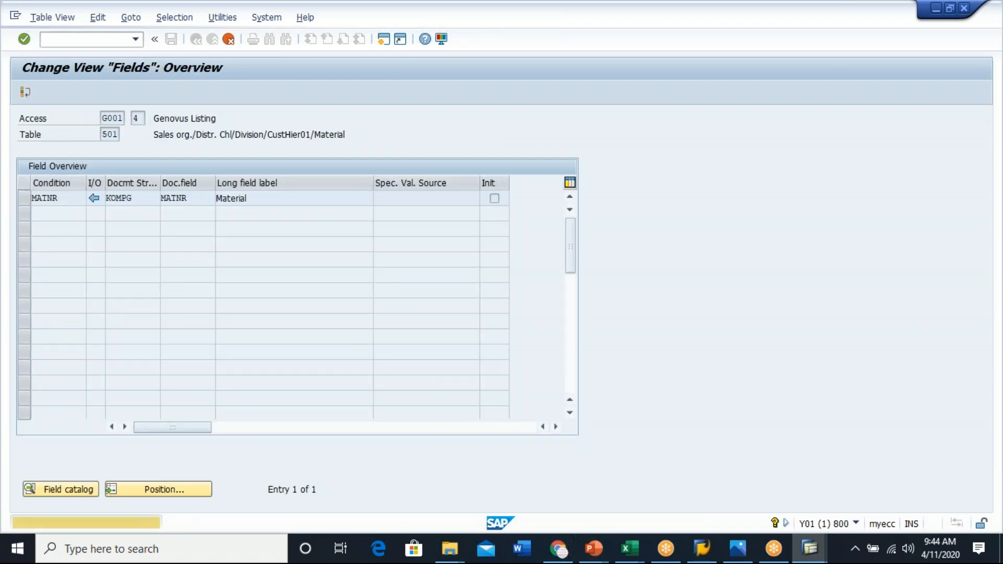
{"action": "key", "text": "Return"}
{"action": "key", "text": "Return"}
{"action": "key", "text": "Return"}
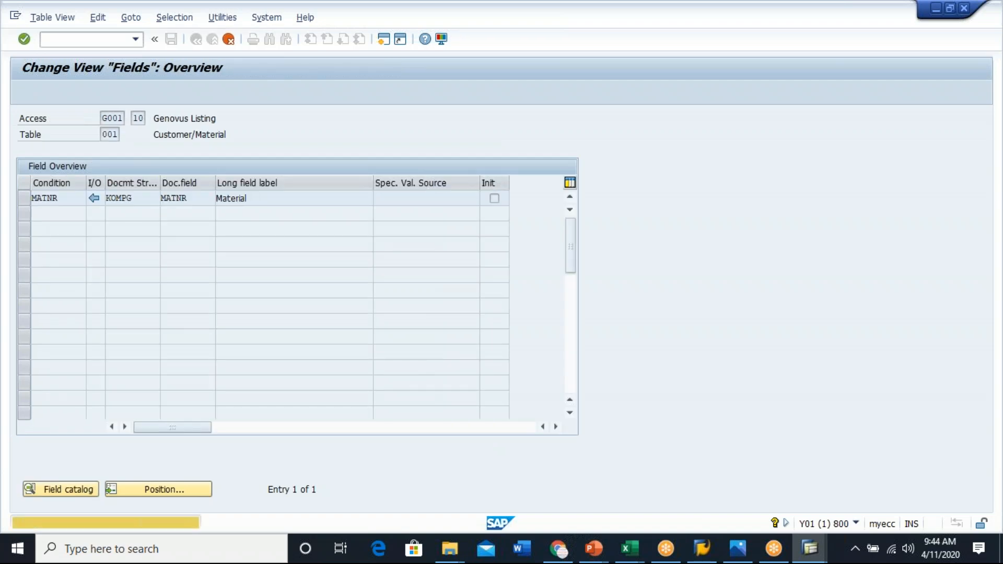
{"action": "key", "text": "Return"}
{"action": "key", "text": "Return"}
{"action": "key", "text": "Return"}
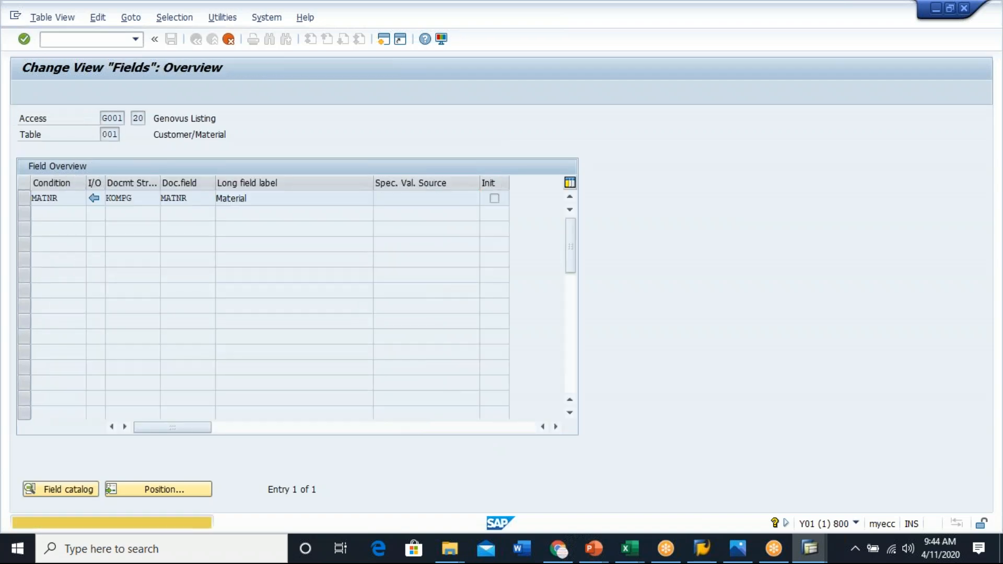
{"action": "key", "text": "Return"}
{"action": "key", "text": "Return"}
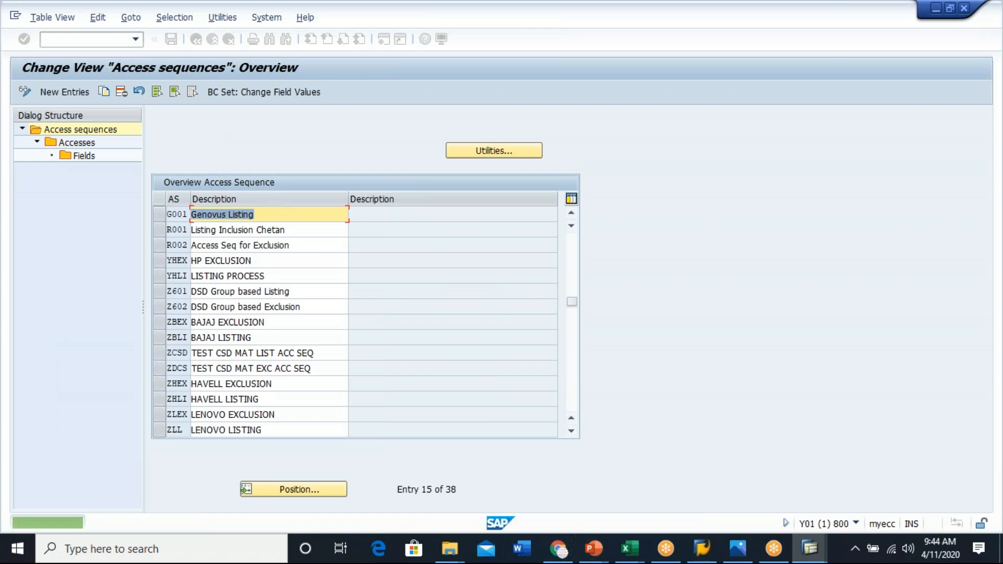
- Try to delete all six accesses of access sequence G001 together with their dependent fields
{"action": "left_click", "coordinate": [158, 215]}
{"action": "left_click", "coordinate": [82, 142]}
{"action": "double_click", "coordinate": [78, 143]}
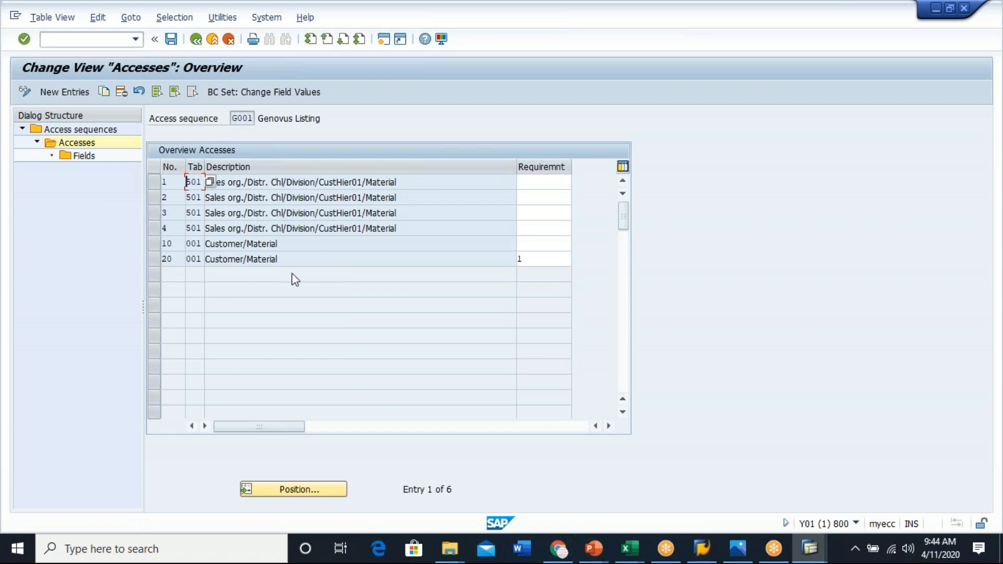
{"action": "left_click", "coordinate": [151, 187]}
{"action": "left_click", "coordinate": [153, 210]}
{"action": "left_click", "coordinate": [152, 198]}
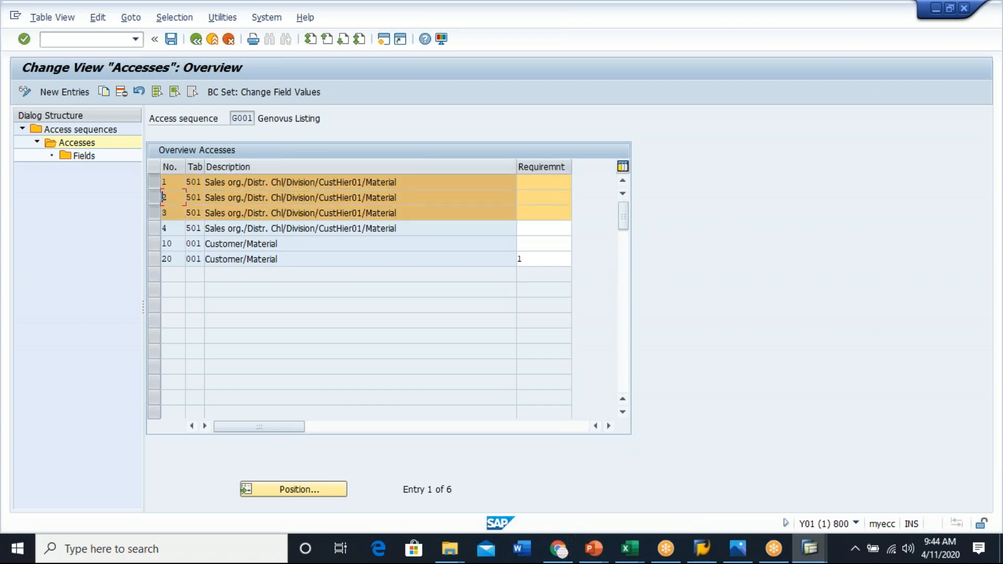
{"action": "left_click", "coordinate": [154, 229]}
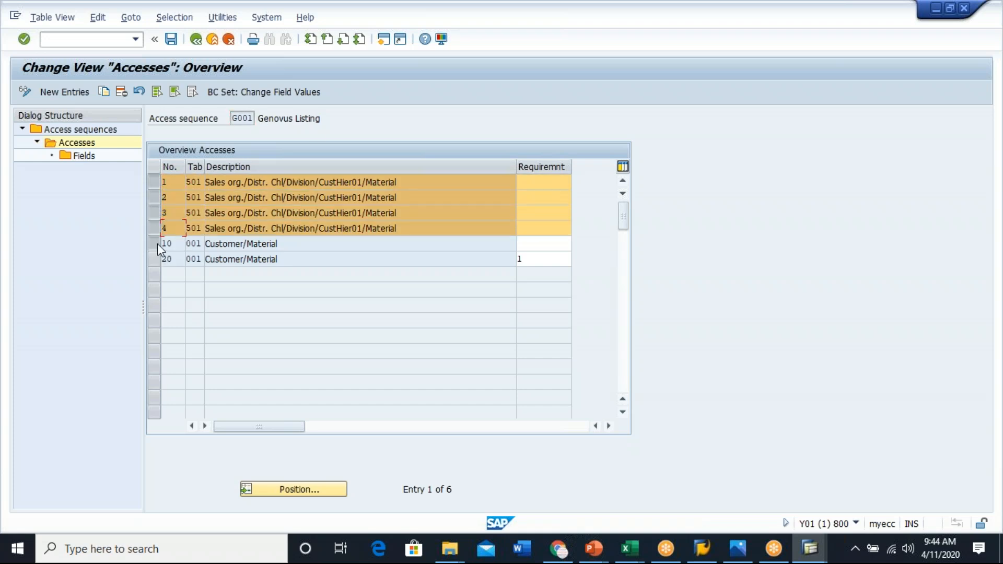
{"action": "left_click", "coordinate": [154, 243]}
{"action": "left_click", "coordinate": [154, 259]}
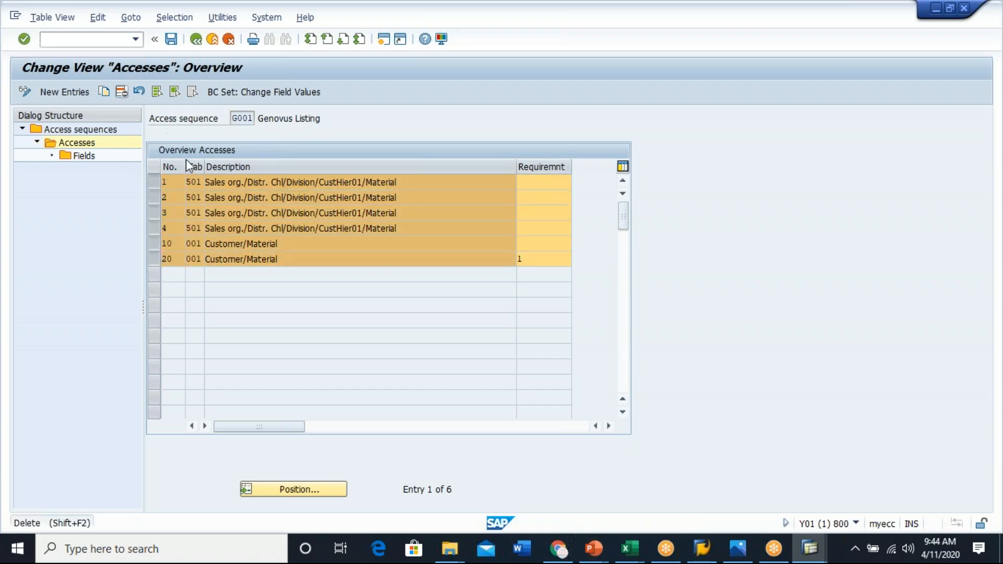
{"action": "left_click", "coordinate": [122, 92]}
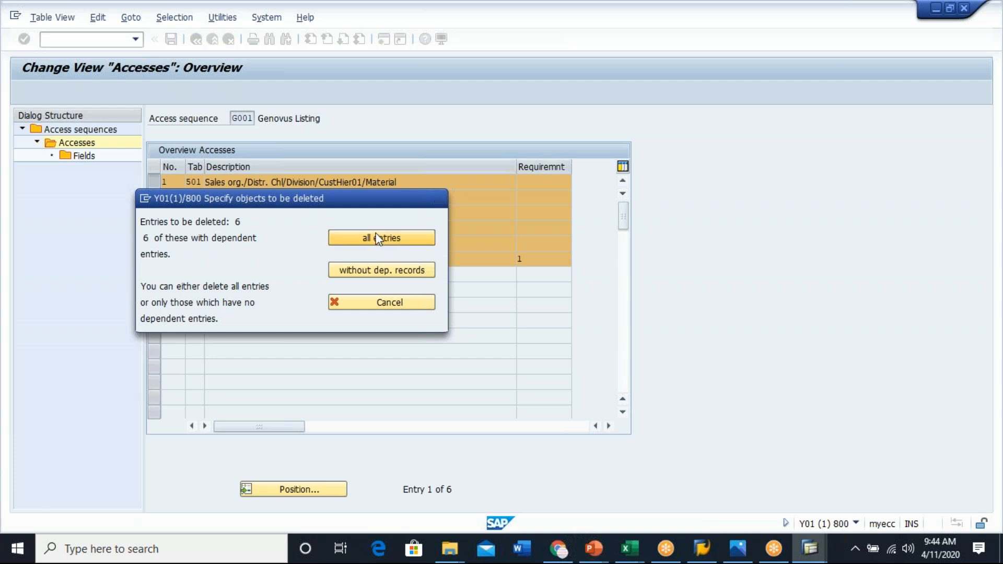
{"action": "left_click", "coordinate": [384, 237]}
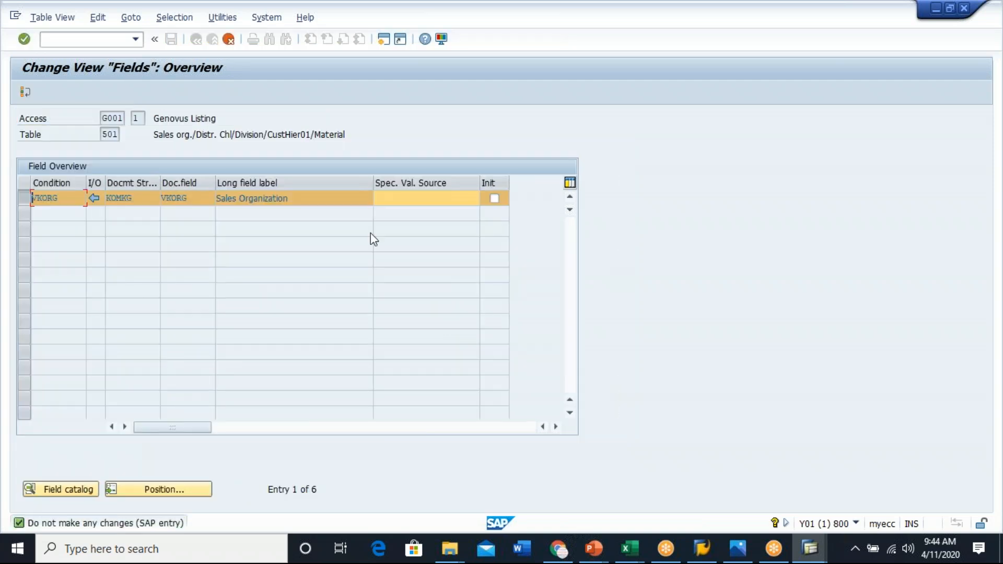
{"action": "left_click", "coordinate": [229, 41]}
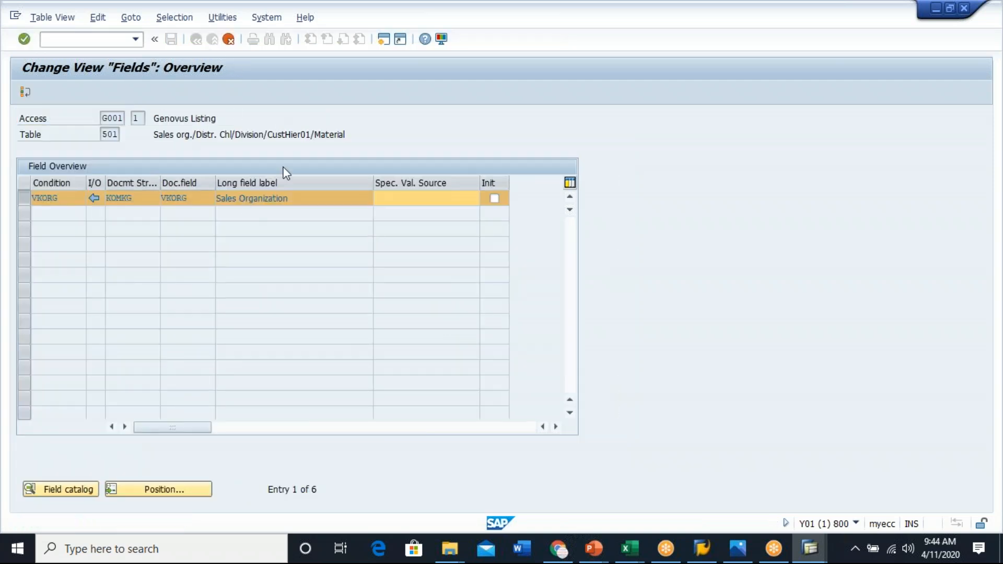
{"action": "left_click", "coordinate": [229, 40]}
{"action": "key", "text": "F12"}
{"action": "key", "text": "F12"}
{"action": "key", "text": "F12"}
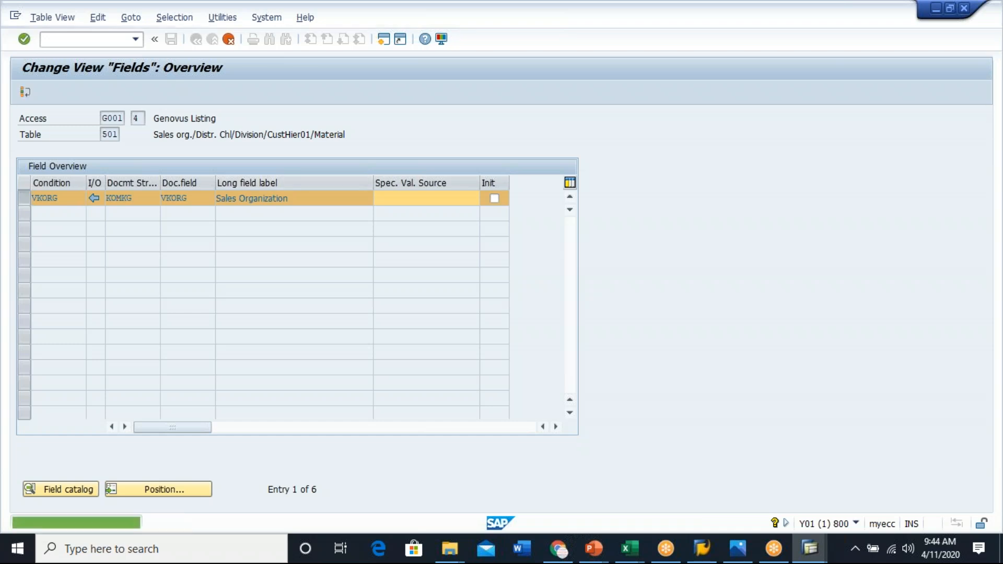
{"action": "key", "text": "F12"}
{"action": "key", "text": "Return"}
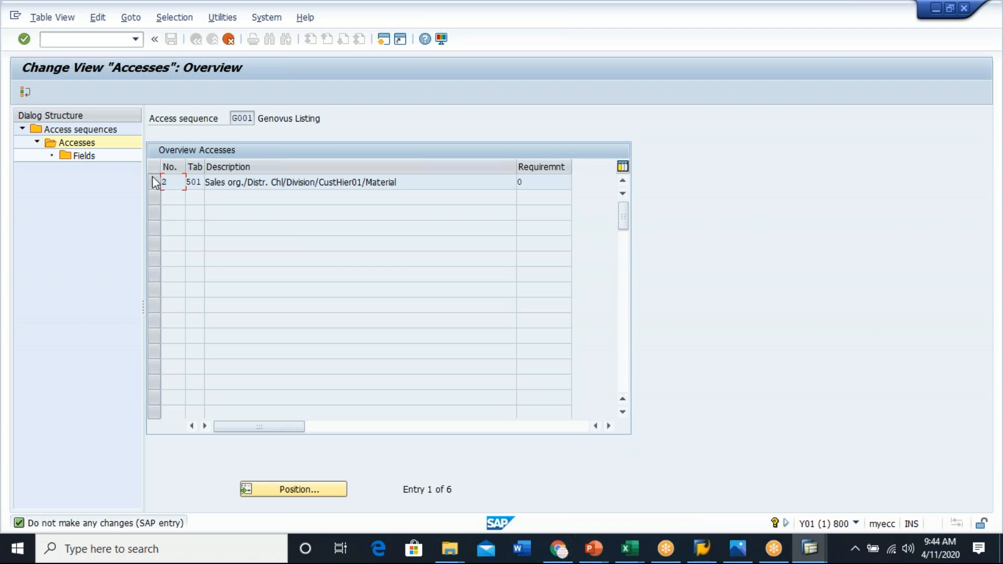
- Delete the remaining access of G001 including its dependent entries and acknowledge the deletion notices
{"action": "left_click", "coordinate": [221, 45]}
{"action": "left_click", "coordinate": [221, 45]}
{"action": "left_click", "coordinate": [222, 45]}
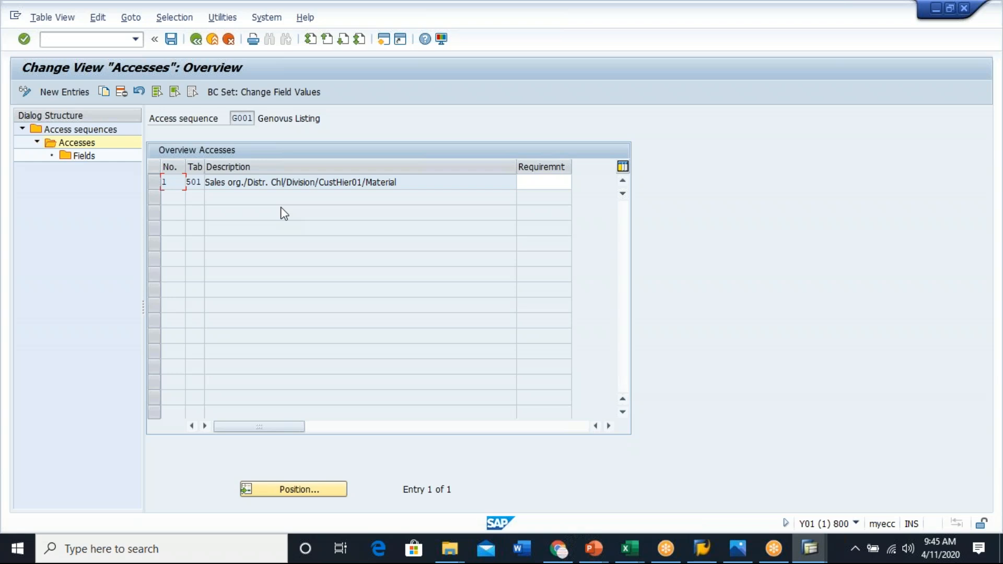
{"action": "left_click", "coordinate": [153, 181]}
{"action": "left_click", "coordinate": [121, 93]}
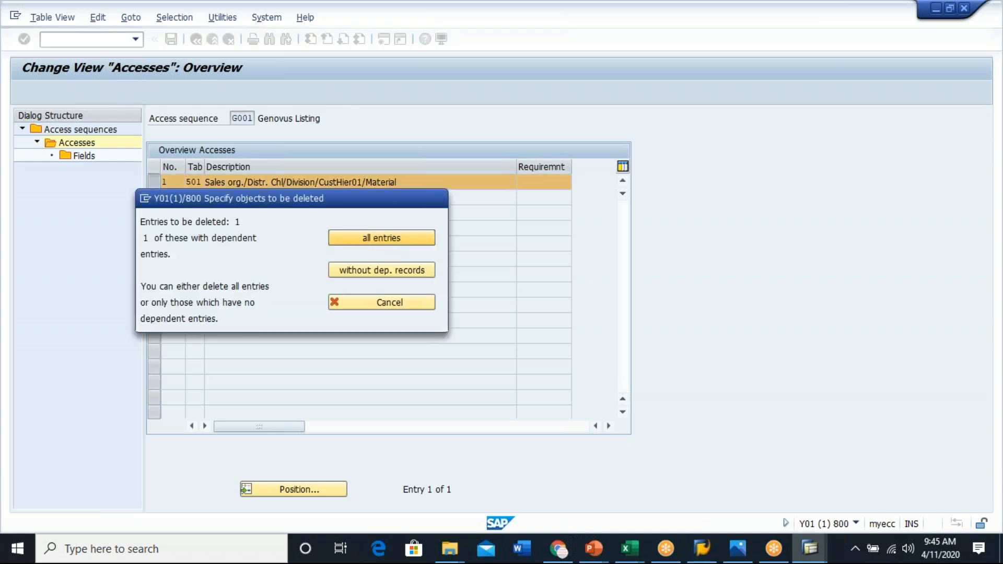
{"action": "left_click", "coordinate": [386, 238]}
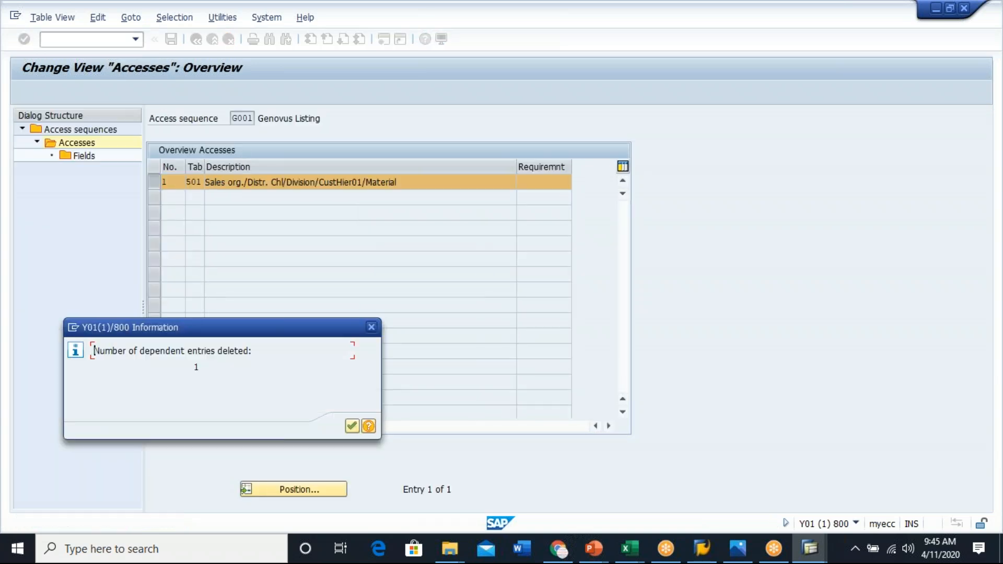
{"action": "left_click", "coordinate": [352, 426]}
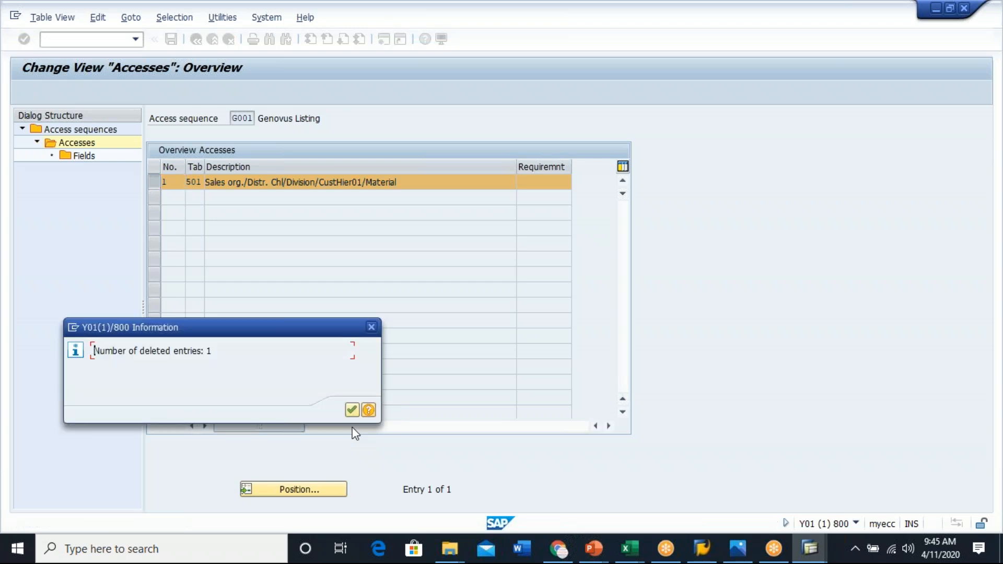
{"action": "left_click", "coordinate": [352, 409]}
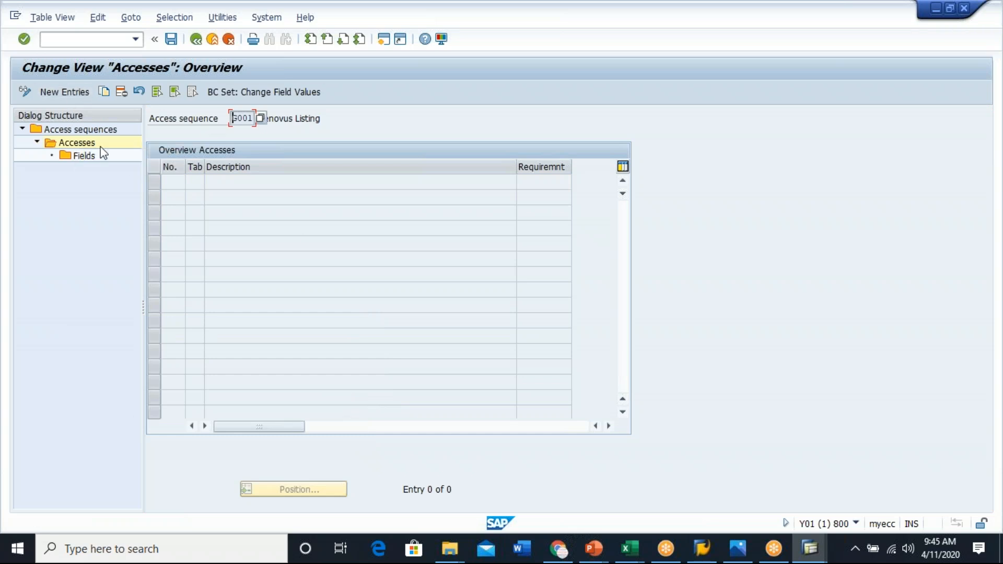
- Add a new access to access sequence G001 using condition table 910
{"action": "left_click", "coordinate": [65, 92]}
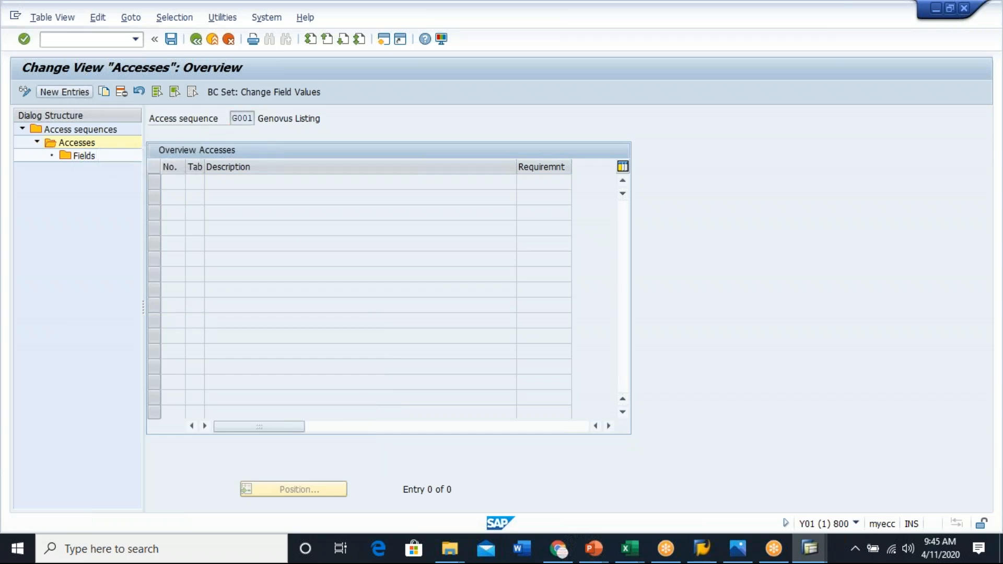
{"action": "left_click", "coordinate": [195, 186]}
{"action": "left_click", "coordinate": [210, 183]}
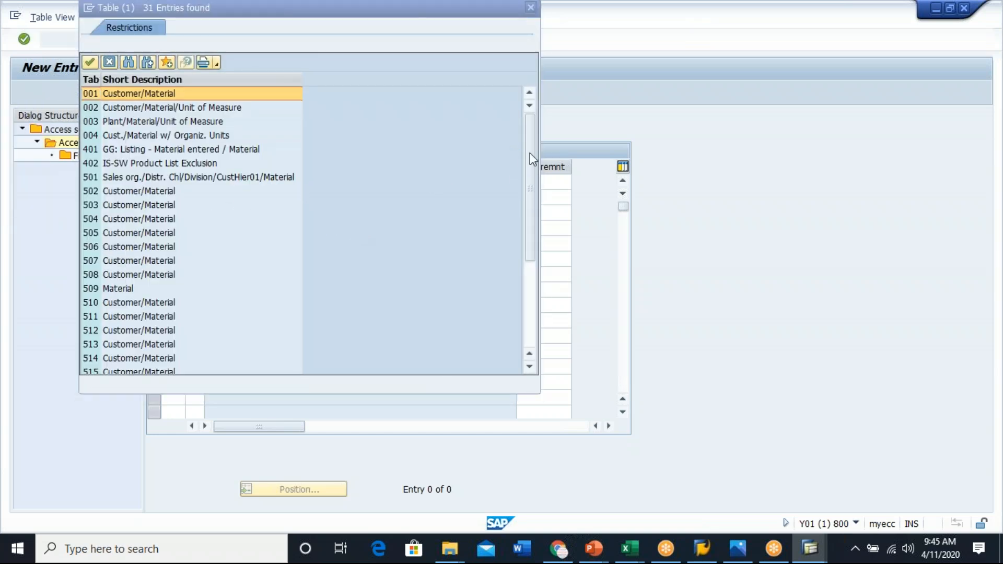
{"action": "left_click", "coordinate": [528, 335]}
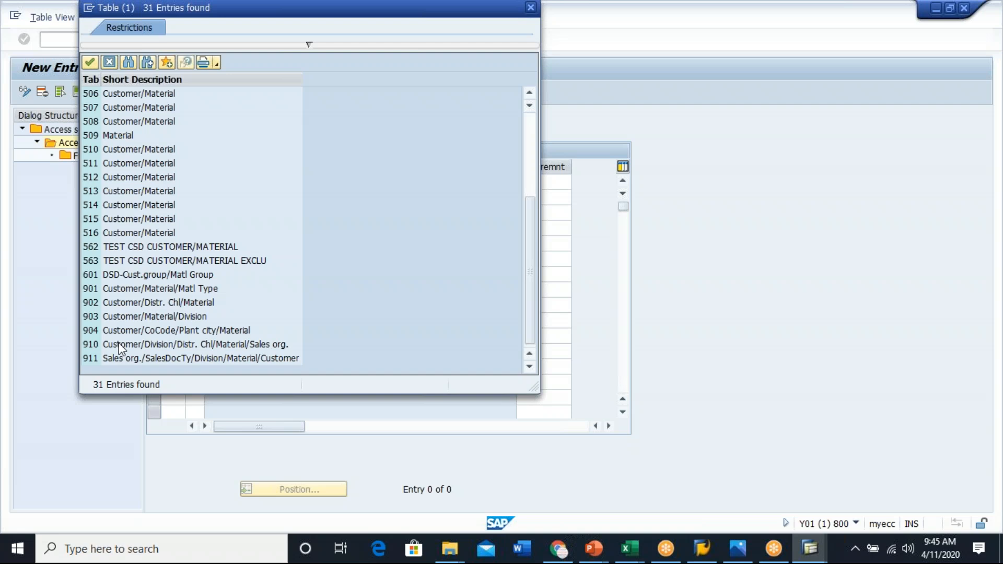
{"action": "left_click", "coordinate": [154, 346]}
{"action": "key", "text": "Return"}
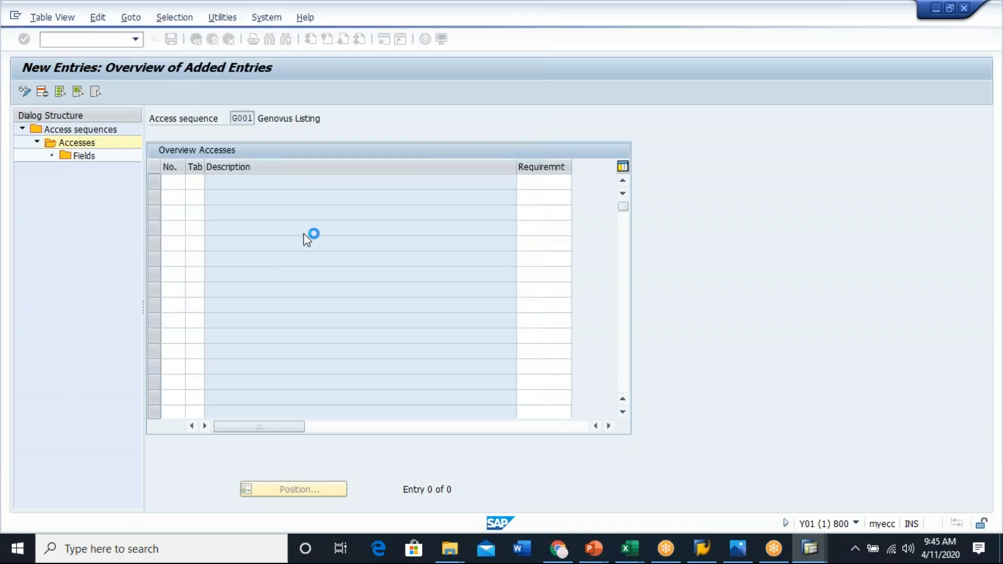
{"action": "key", "text": "Return"}
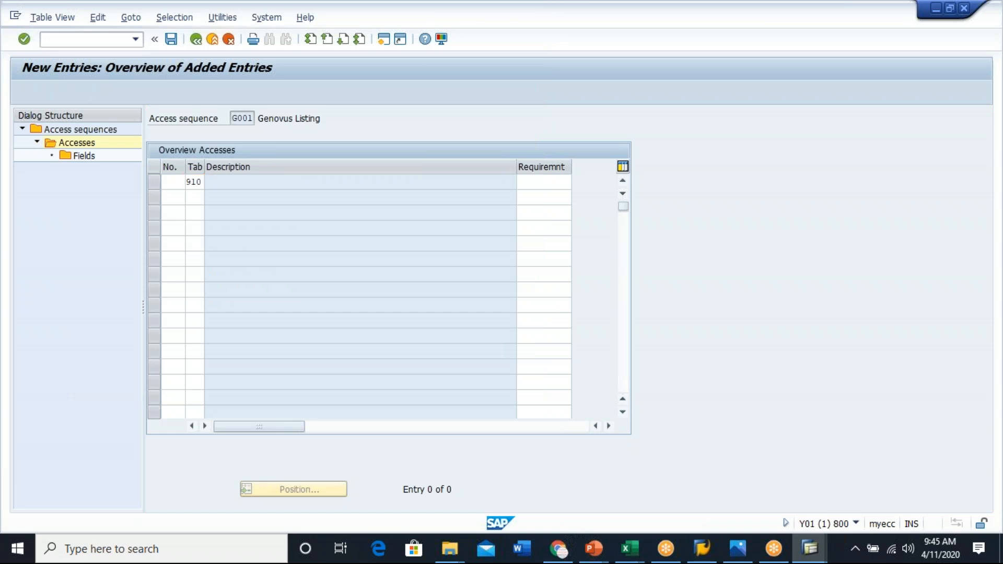
{"action": "left_click", "coordinate": [354, 425]}
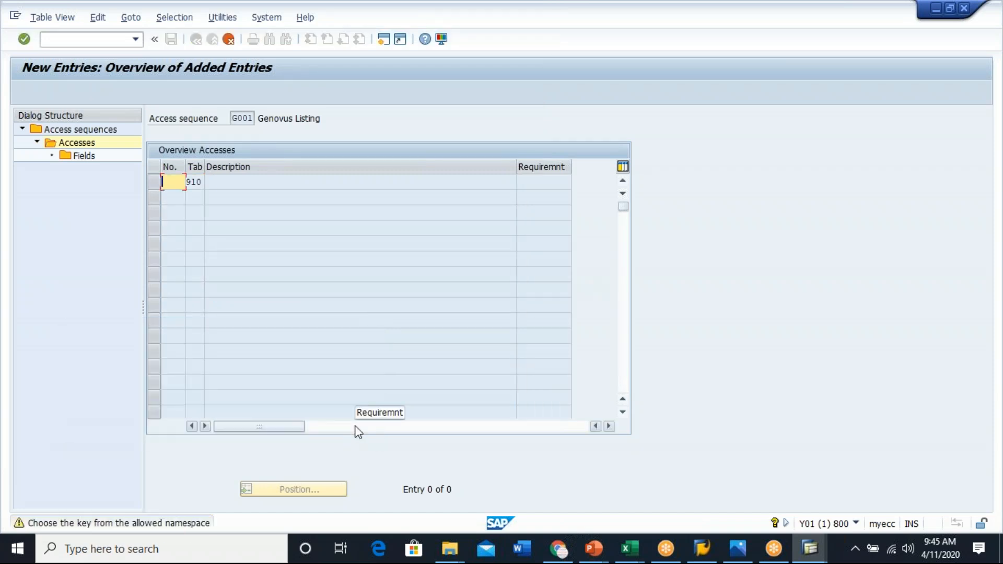
{"action": "key", "text": "Return"}
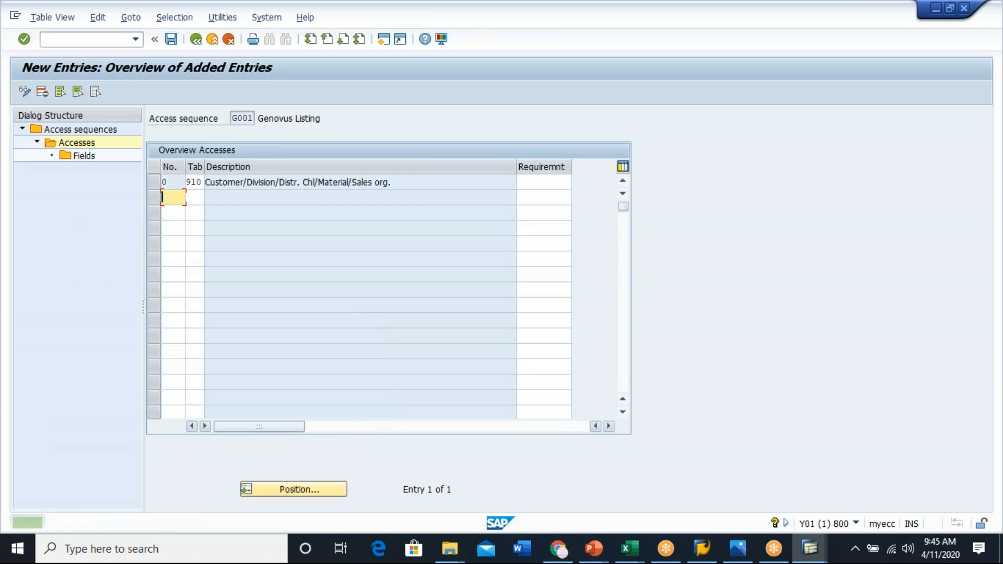
- Open the fields of the table 910 access, then save access sequence G001 under the workbench request
{"action": "left_click", "coordinate": [159, 180]}
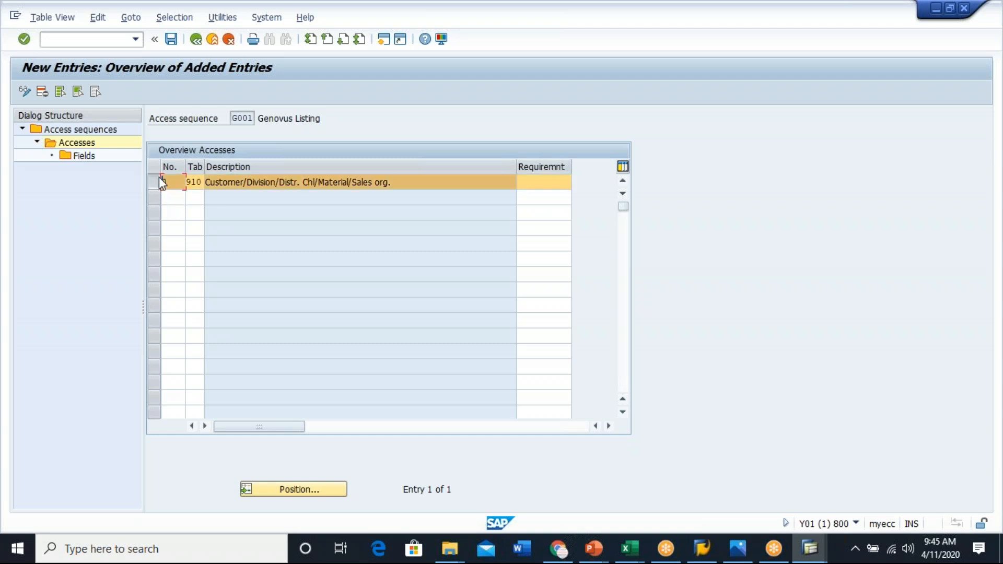
{"action": "double_click", "coordinate": [82, 155]}
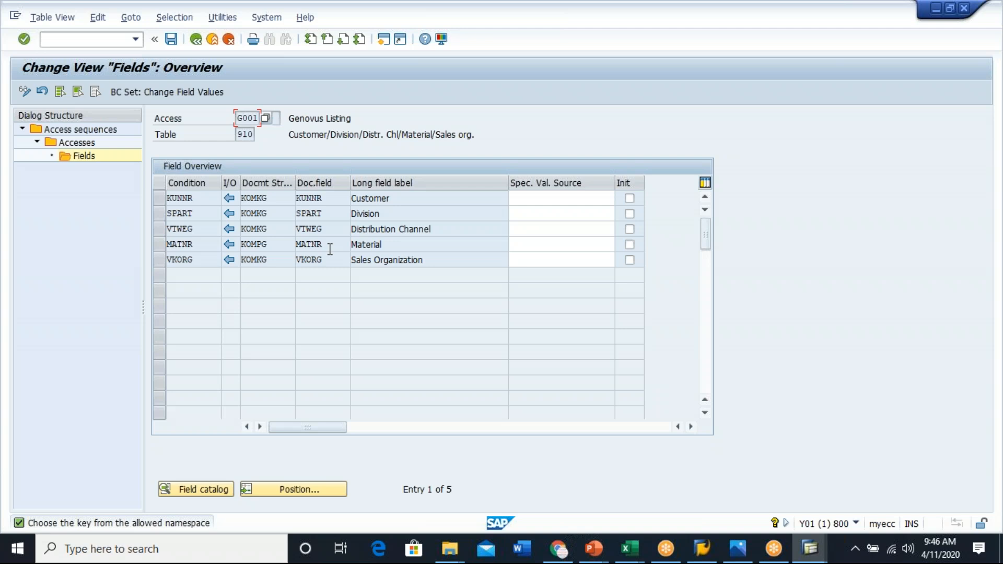
{"action": "left_click", "coordinate": [170, 38]}
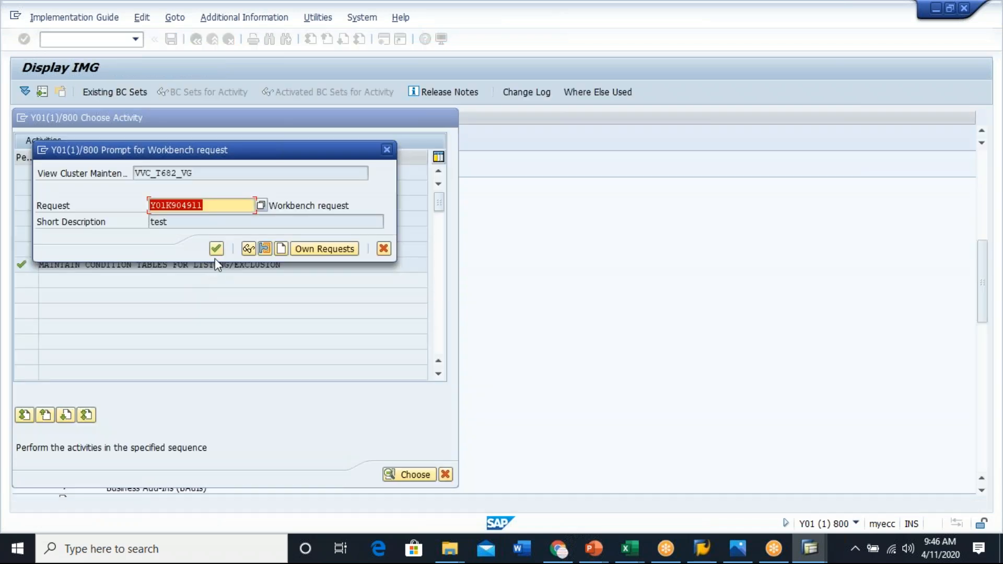
{"action": "left_click", "coordinate": [216, 249]}
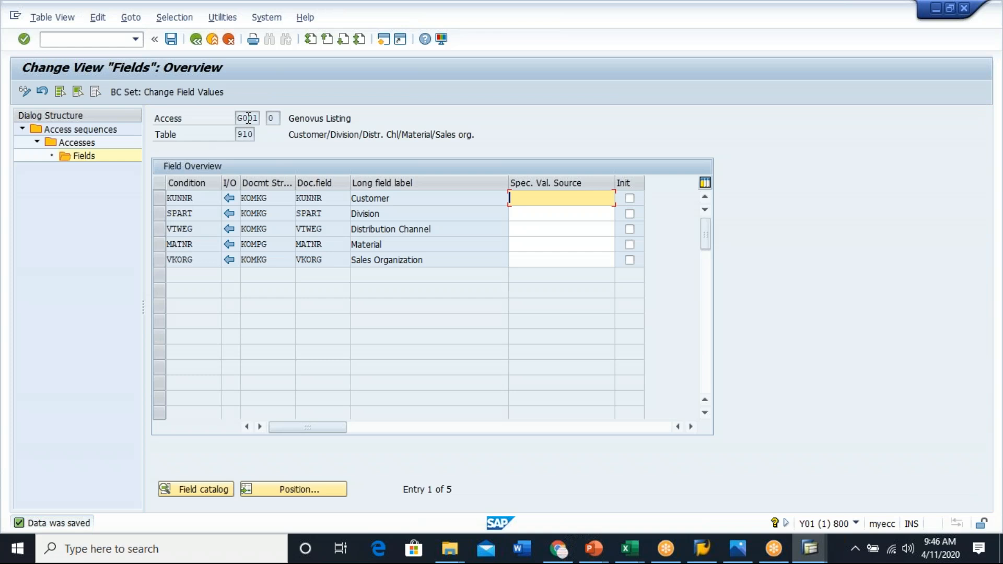
- Leave the fields of the table 910 access and return to the accesses overview of access sequence G001
{"action": "left_click", "coordinate": [249, 118]}
{"action": "left_click", "coordinate": [162, 137]}
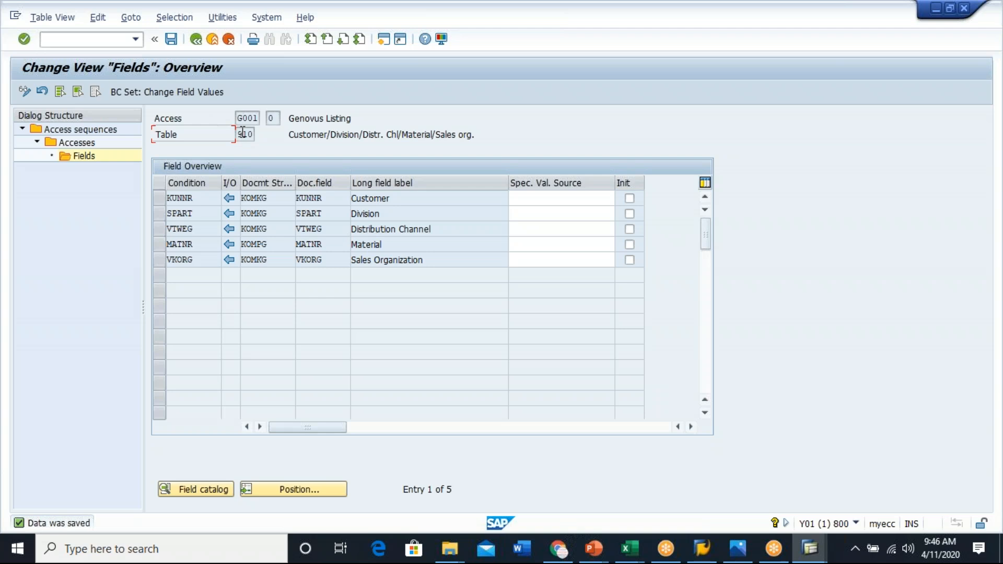
{"action": "left_click", "coordinate": [196, 39]}
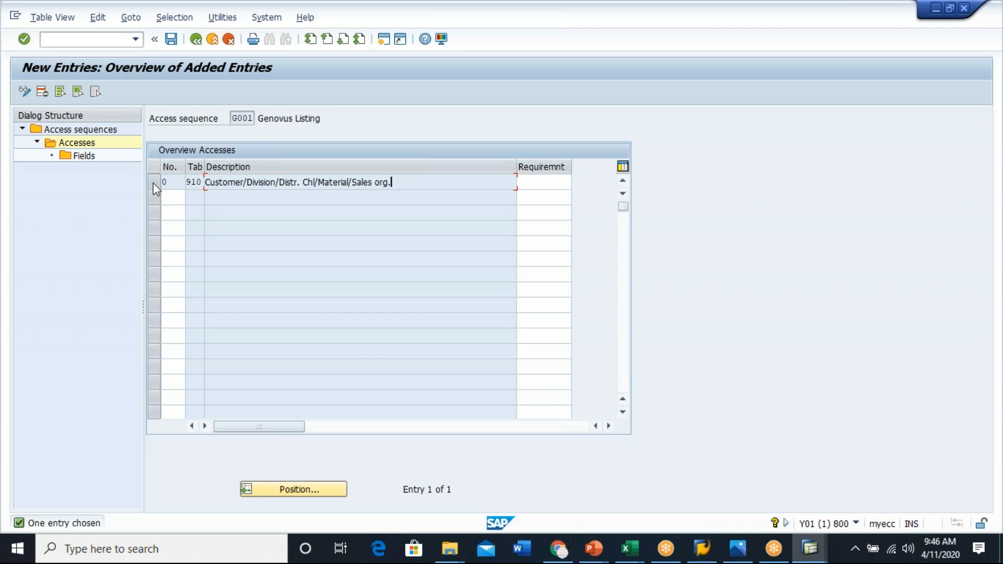
{"action": "left_click", "coordinate": [179, 199]}
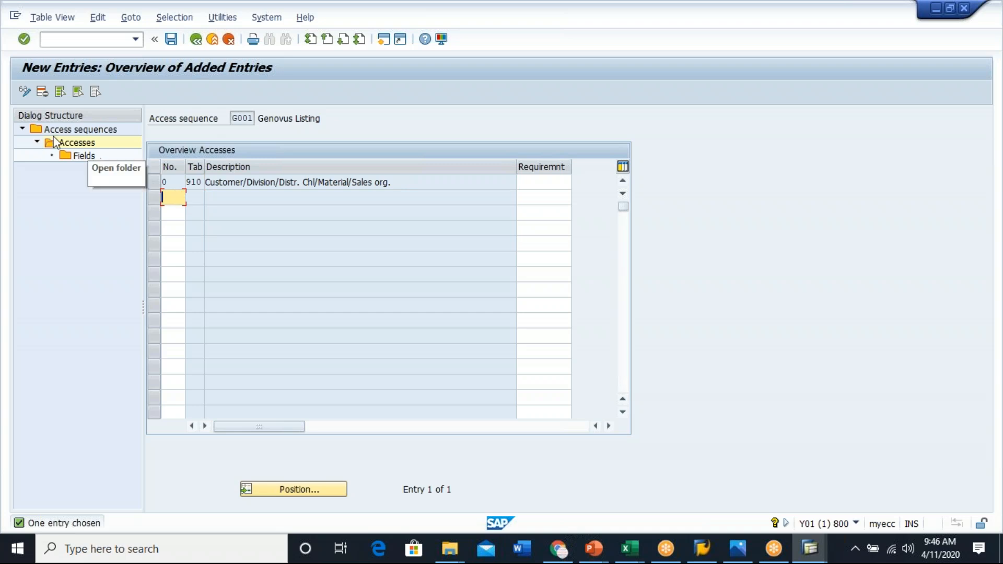
{"action": "left_click", "coordinate": [196, 40]}
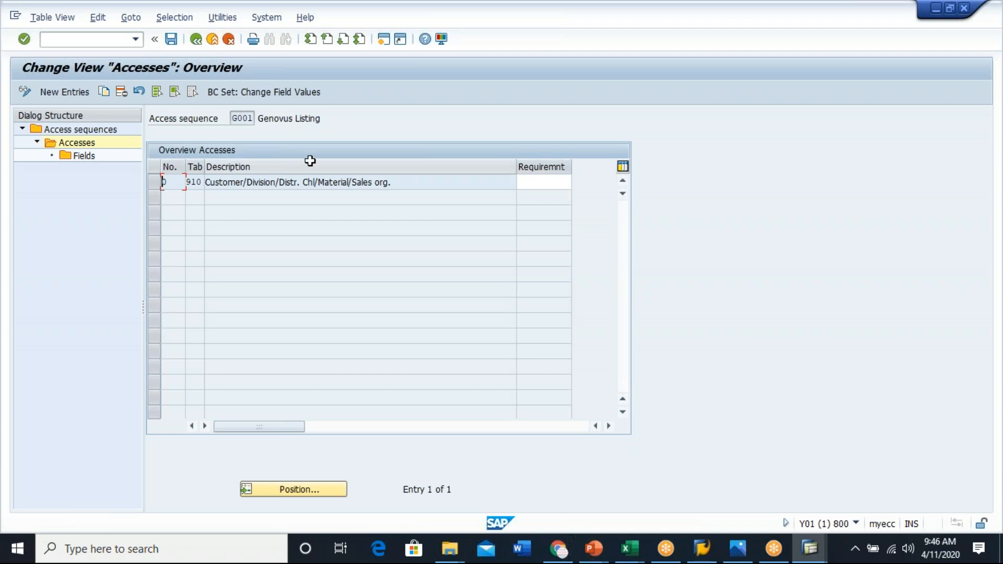
- Open a new session and start the Create Listing/Exclusion transaction
{"action": "left_click", "coordinate": [386, 41]}
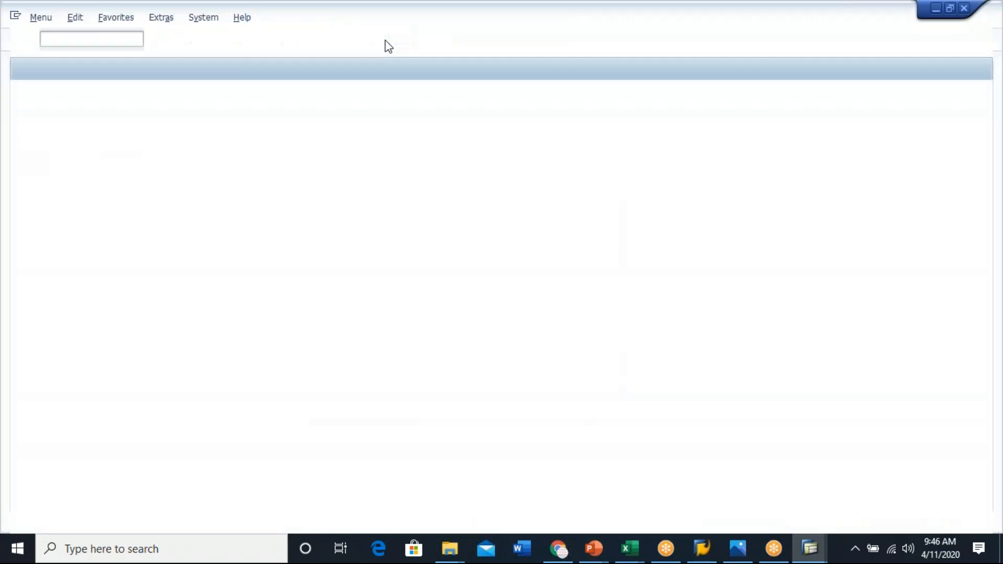
{"action": "type", "text": "/ngb"}
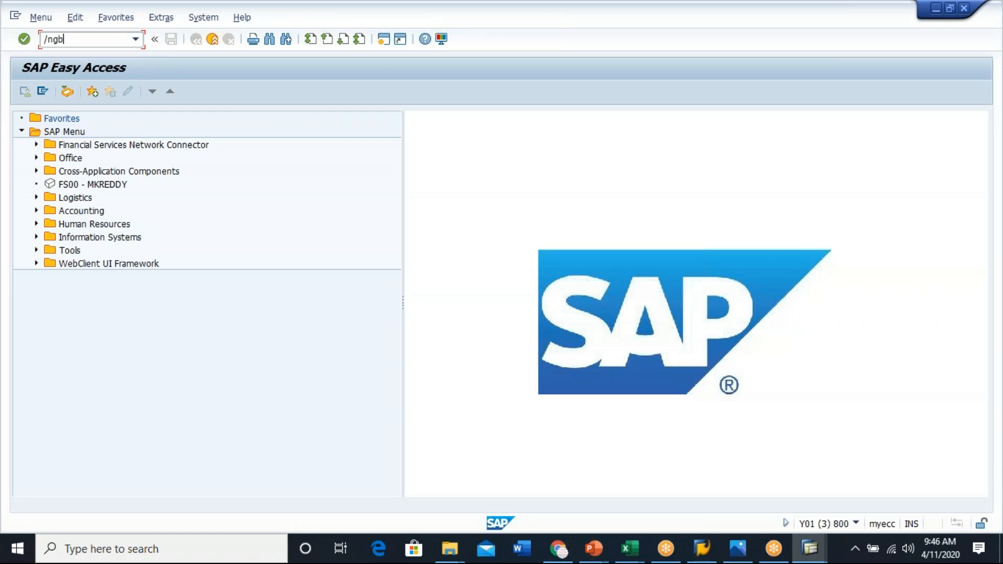
{"action": "key", "text": "BackSpace"}
{"action": "key", "text": "BackSpace"}
{"action": "key", "text": "BackSpace"}
{"action": "key", "text": "Return"}
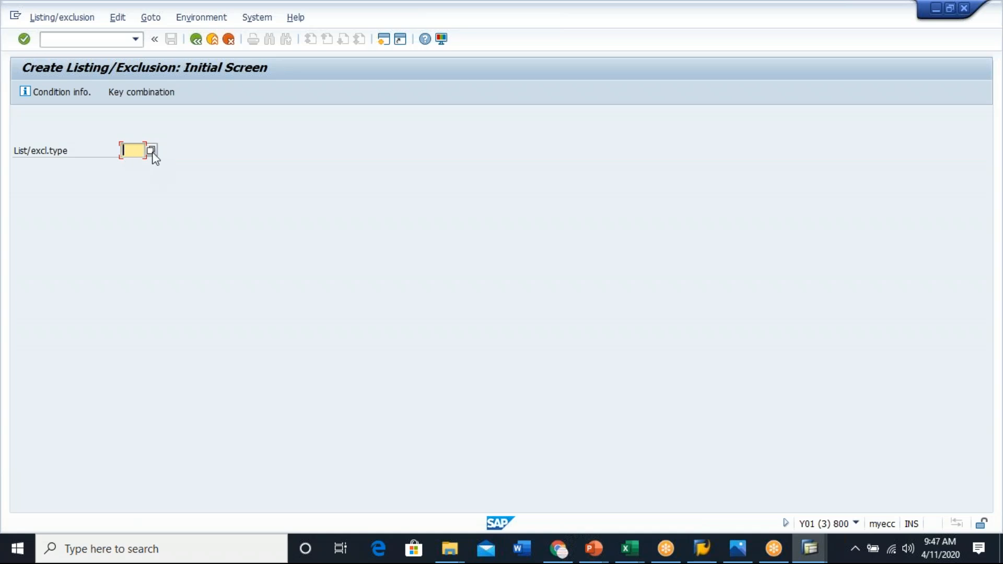
- Enter listing/exclusion type G001 and confirm the Sales org./Distr. Chl/Division/CustHier01/Material key combination
{"action": "type", "text": "001"}
{"action": "key", "text": "Return"}
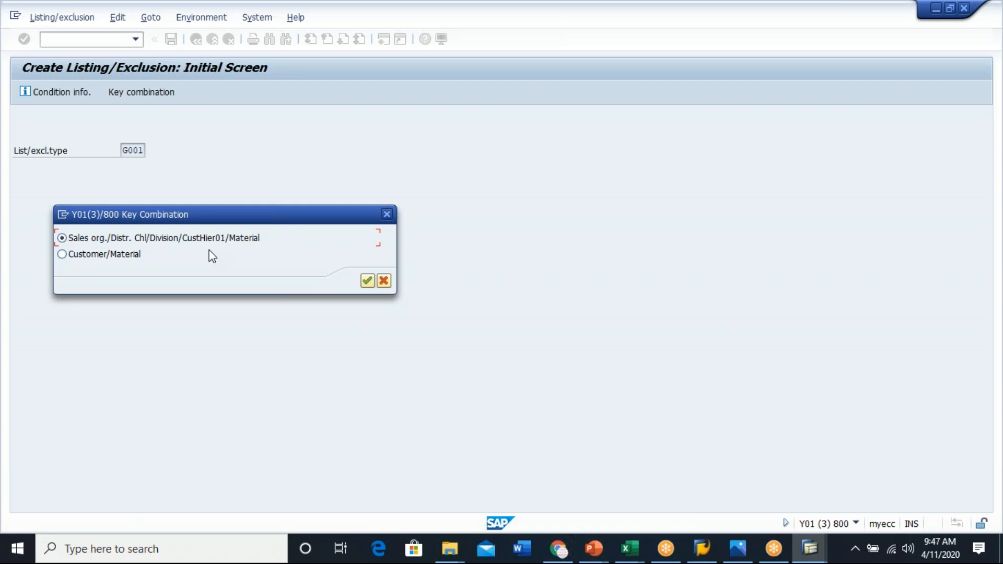
{"action": "left_click", "coordinate": [367, 281]}
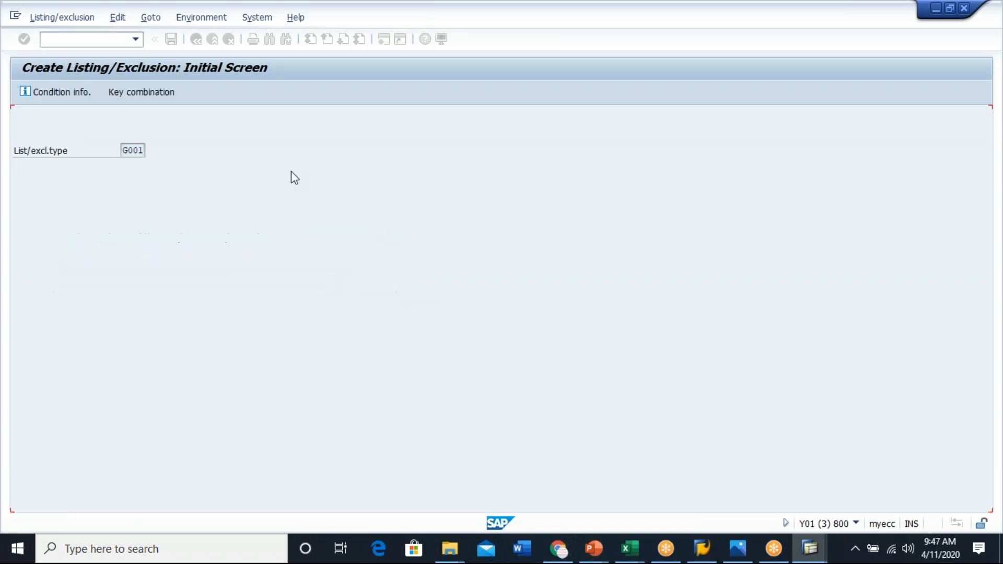
- Switch back to the access sequence configuration, save G001 and return to the listing/exclusion activity list
{"action": "key", "text": "alt+Tab"}
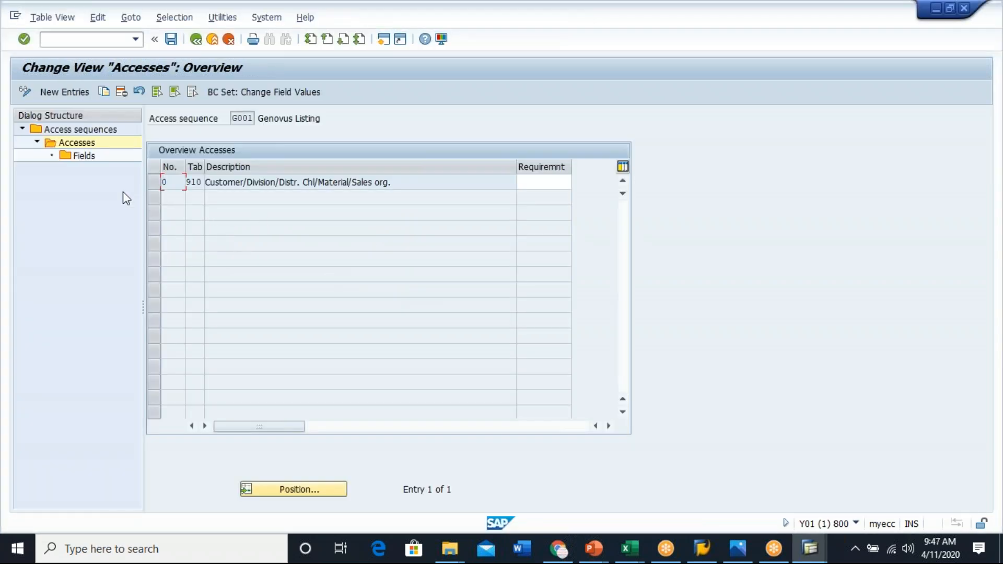
{"action": "left_click", "coordinate": [421, 182]}
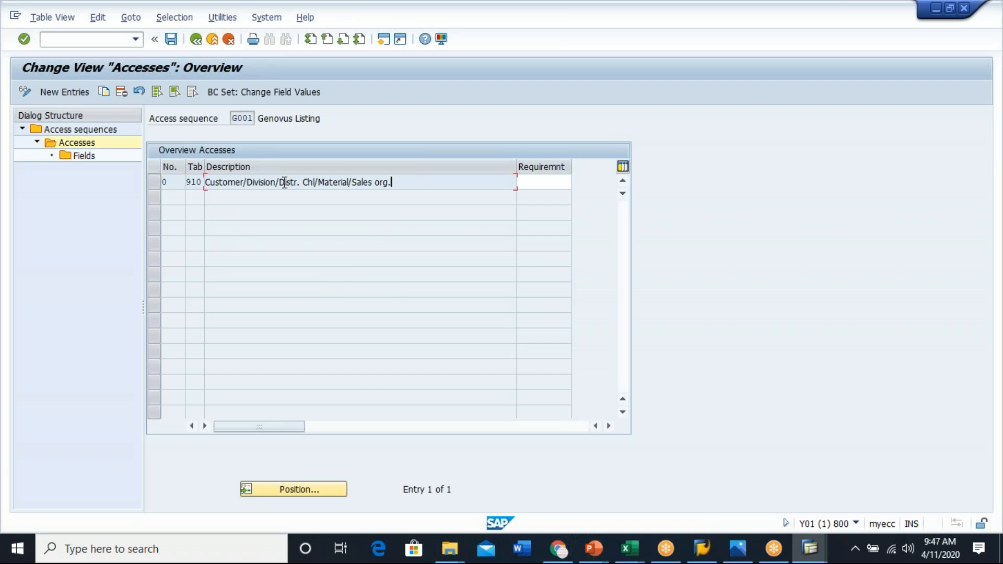
{"action": "left_click", "coordinate": [171, 40]}
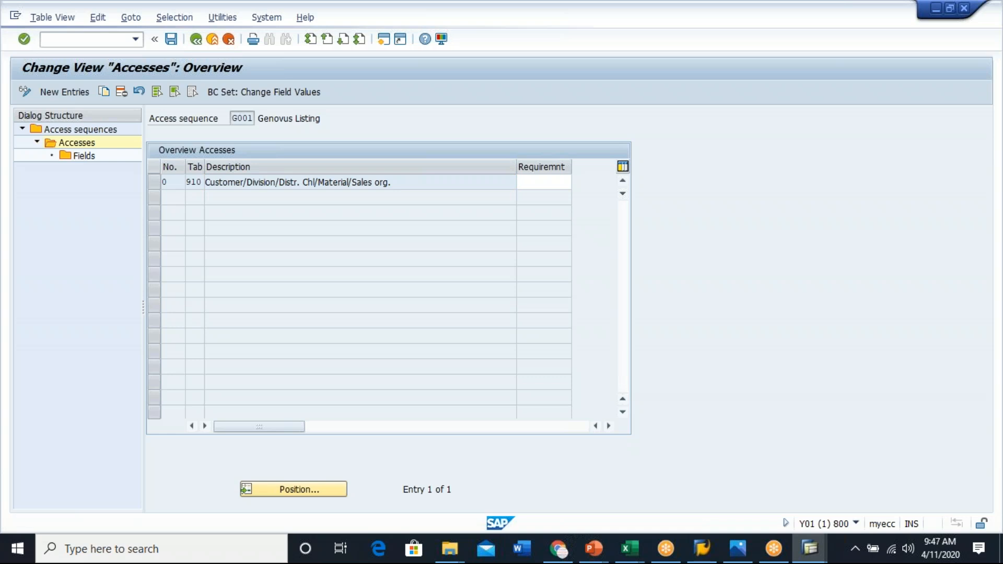
{"action": "left_click", "coordinate": [197, 41]}
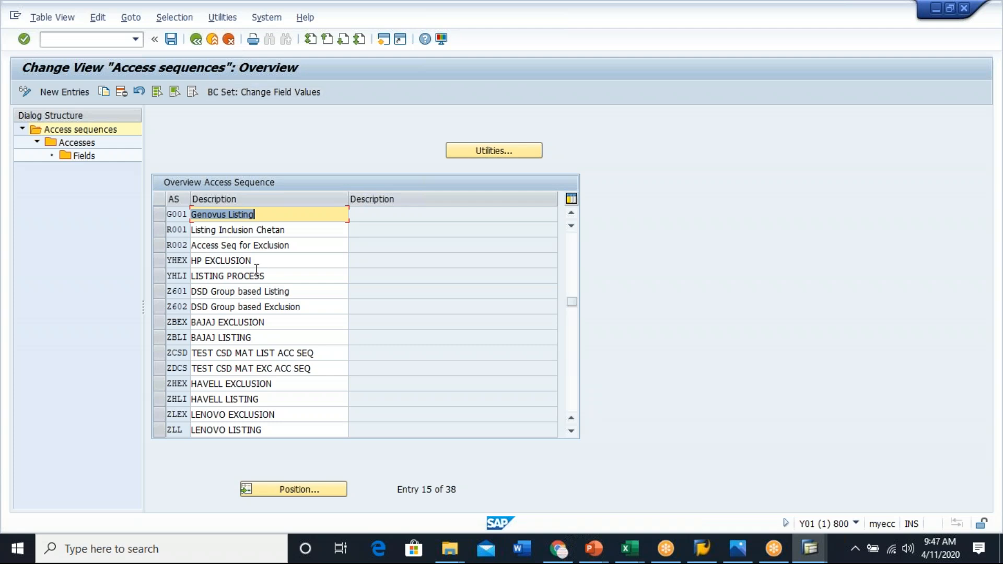
{"action": "left_click", "coordinate": [264, 215]}
{"action": "left_click", "coordinate": [266, 218]}
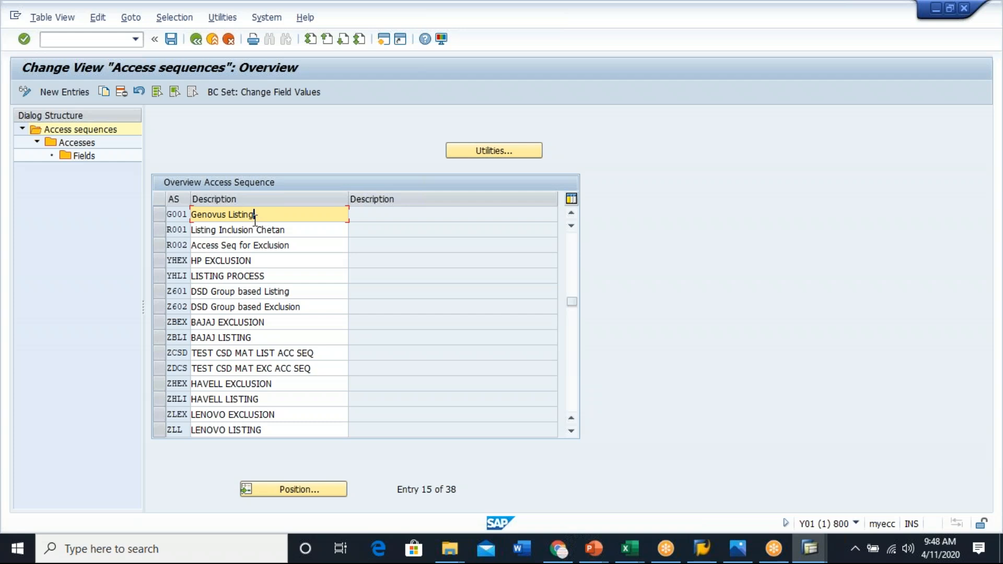
{"action": "left_click", "coordinate": [157, 214]}
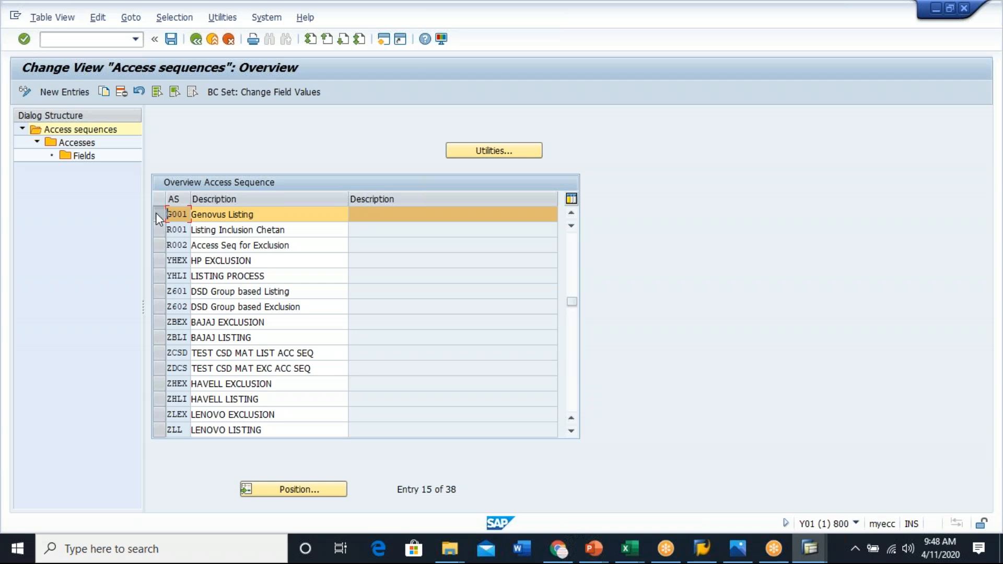
{"action": "left_click", "coordinate": [196, 40]}
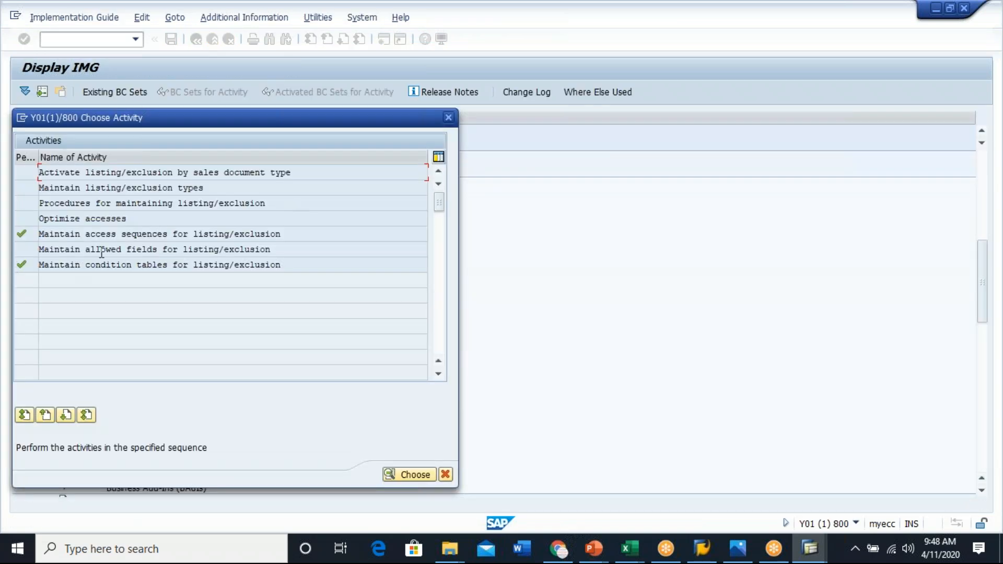
- Open Maintain allowed fields for listing/exclusion and acknowledge the cross-client caution
{"action": "left_click", "coordinate": [127, 234]}
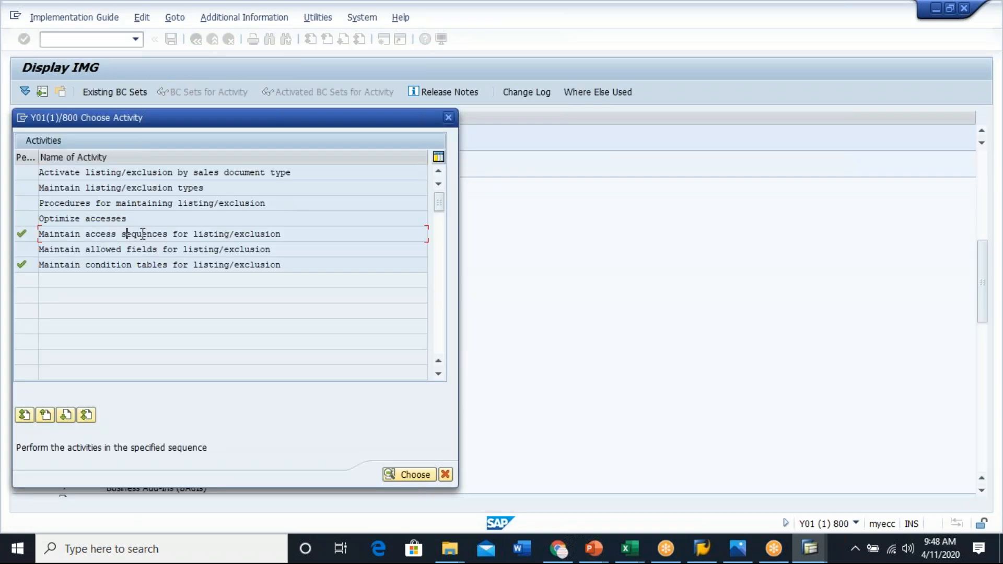
{"action": "left_click", "coordinate": [121, 265]}
{"action": "left_click", "coordinate": [97, 249]}
{"action": "left_click_drag", "start_coordinate": [291, 255], "coordinate": [16, 249]}
{"action": "left_click_drag", "start_coordinate": [280, 254], "coordinate": [34, 253]}
{"action": "left_click", "coordinate": [35, 252]}
{"action": "left_click_drag", "start_coordinate": [271, 249], "coordinate": [45, 248]}
{"action": "left_click", "coordinate": [44, 248]}
{"action": "left_click_drag", "start_coordinate": [288, 250], "coordinate": [186, 250]}
{"action": "left_click_drag", "start_coordinate": [97, 250], "coordinate": [38, 250]}
{"action": "left_click", "coordinate": [39, 250]}
{"action": "left_click", "coordinate": [116, 265]}
{"action": "left_click_drag", "start_coordinate": [303, 244], "coordinate": [30, 245]}
{"action": "left_click_drag", "start_coordinate": [282, 248], "coordinate": [49, 245]}
{"action": "double_click", "coordinate": [109, 250]}
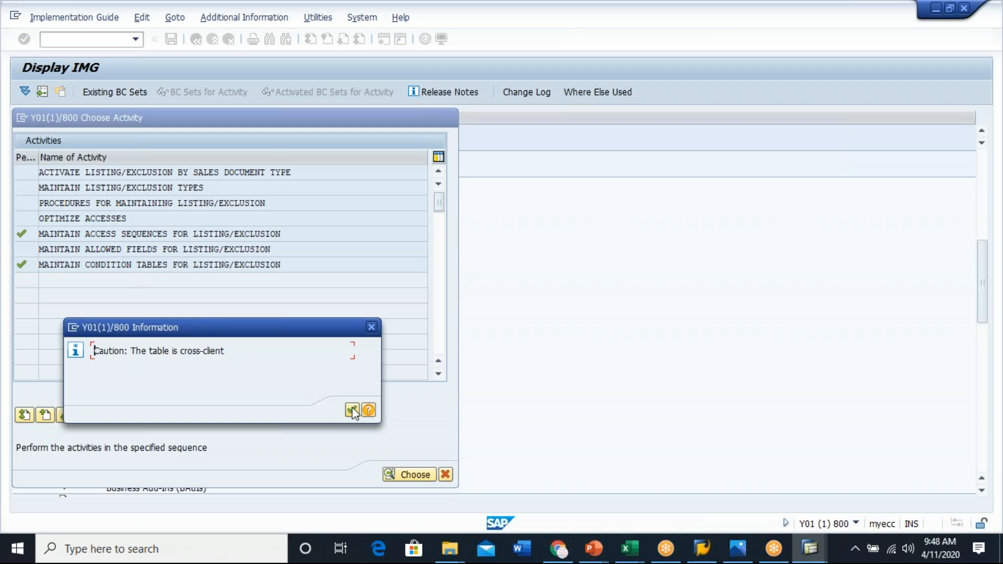
{"action": "left_click", "coordinate": [352, 410]}
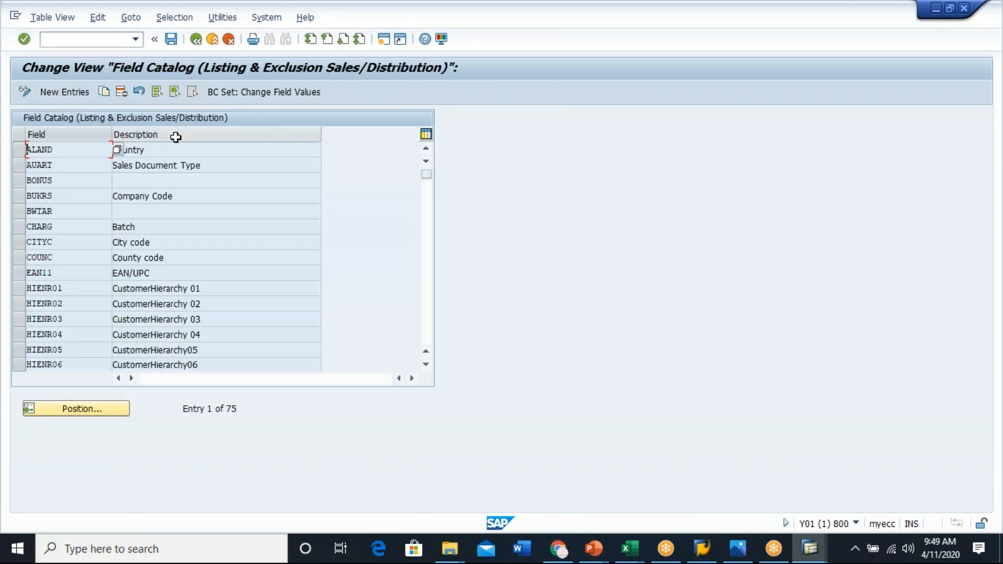
- Scroll through the listing/exclusion field catalog, open a new entries screen, and exit back to the activity list
{"action": "left_click", "coordinate": [174, 260]}
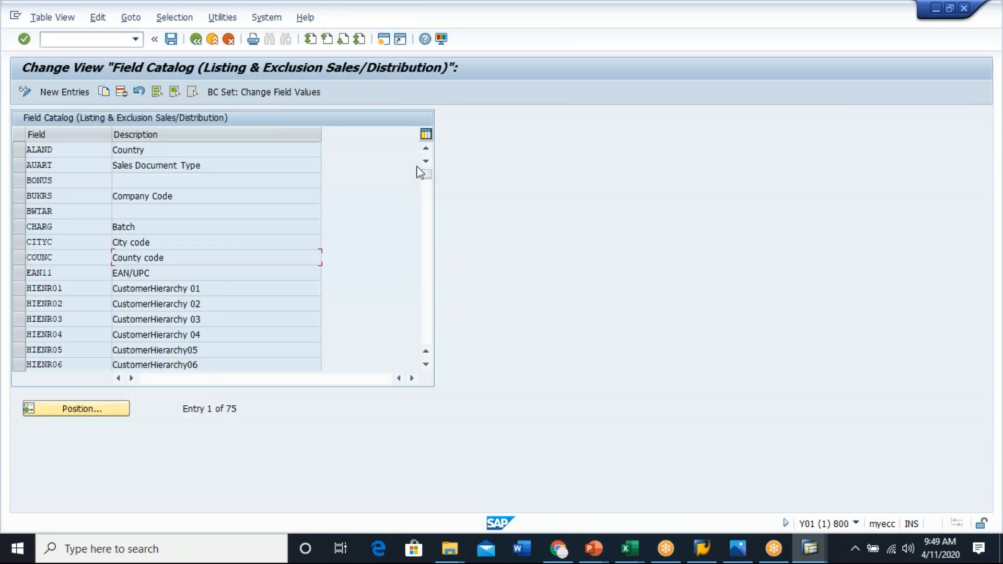
{"action": "left_click_drag", "start_coordinate": [427, 177], "coordinate": [443, 347]}
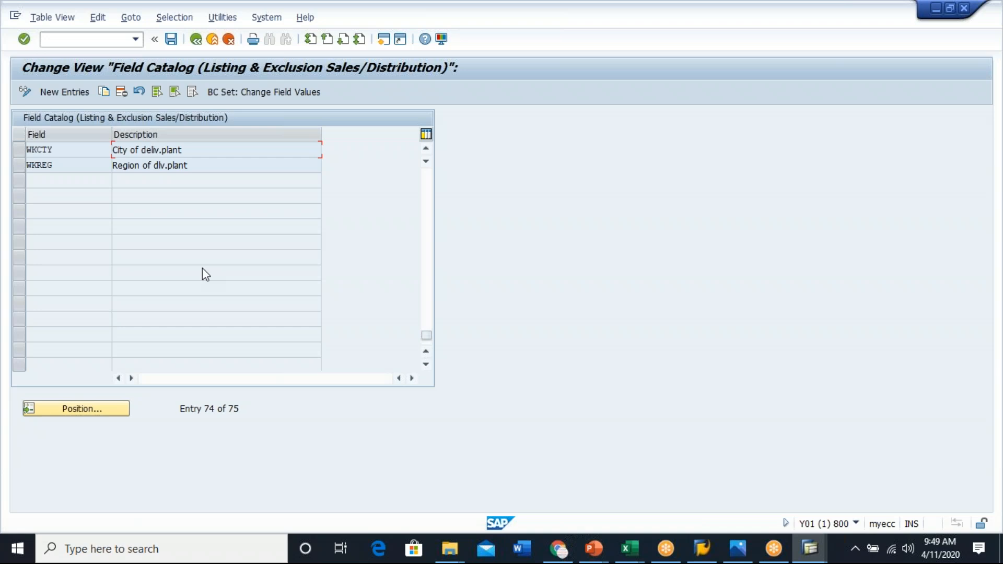
{"action": "scroll", "coordinate": [205, 274], "scroll_direction": "up", "scroll_amount": 1}
{"action": "left_click", "coordinate": [154, 150]}
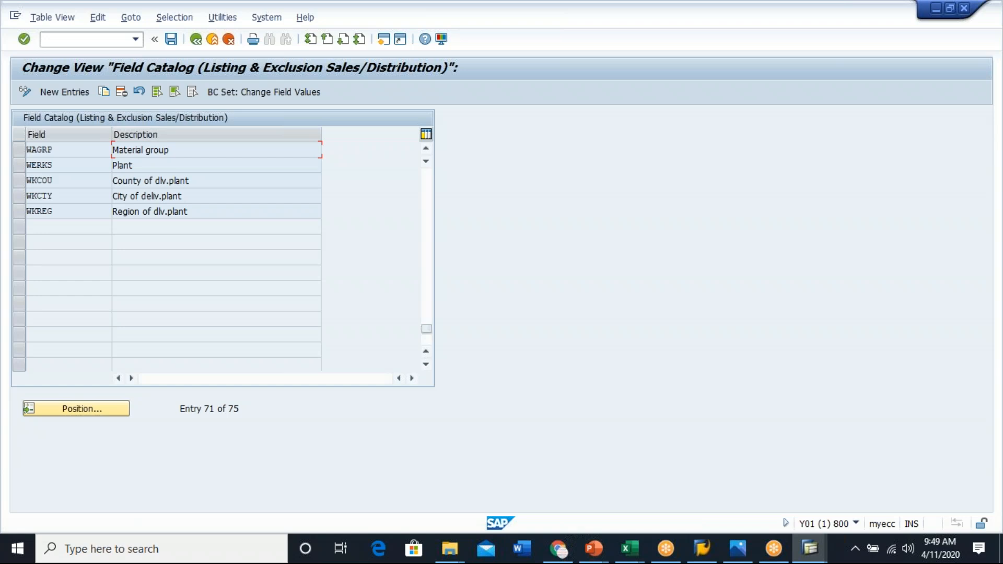
{"action": "left_click", "coordinate": [60, 94]}
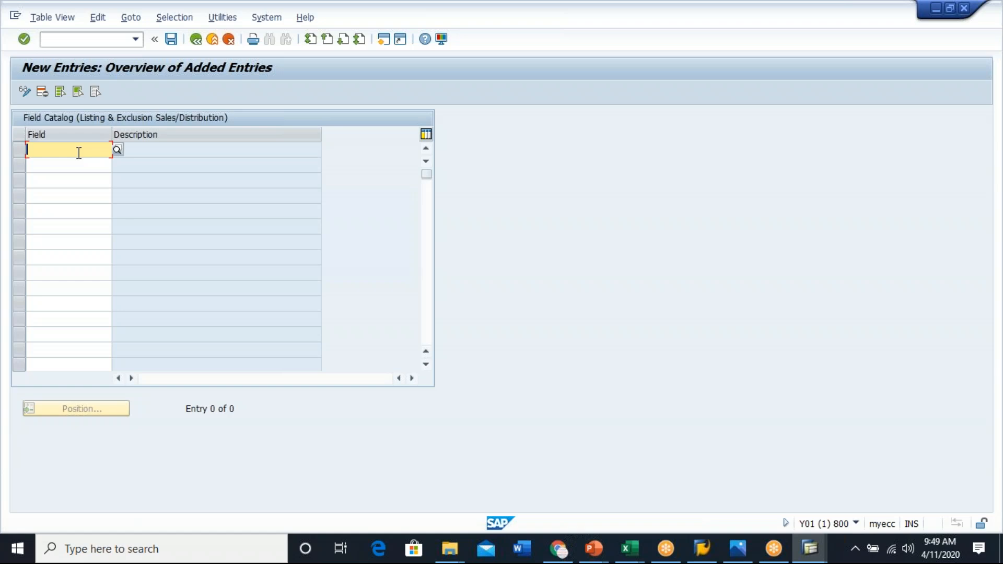
{"action": "left_click", "coordinate": [212, 39]}
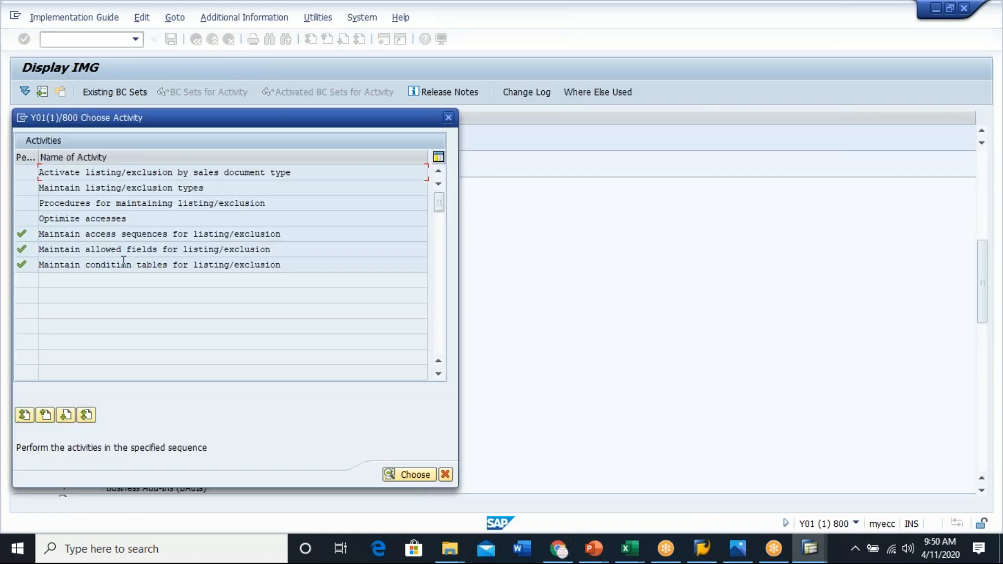
{"action": "left_click", "coordinate": [279, 251]}
{"action": "left_click_drag", "start_coordinate": [278, 251], "coordinate": [28, 261]}
{"action": "left_click", "coordinate": [280, 246]}
{"action": "left_click_drag", "start_coordinate": [298, 268], "coordinate": [33, 273]}
{"action": "left_click", "coordinate": [227, 267]}
{"action": "left_click", "coordinate": [285, 264]}
{"action": "left_click_drag", "start_coordinate": [272, 264], "coordinate": [38, 265]}
{"action": "left_click", "coordinate": [96, 270]}
{"action": "left_click_drag", "start_coordinate": [285, 264], "coordinate": [21, 268]}
{"action": "left_click", "coordinate": [20, 269]}
{"action": "left_click", "coordinate": [102, 249]}
{"action": "left_click_drag", "start_coordinate": [292, 262], "coordinate": [39, 265]}
{"action": "left_click", "coordinate": [142, 324]}
{"action": "left_click_drag", "start_coordinate": [287, 266], "coordinate": [50, 274]}
{"action": "left_click_drag", "start_coordinate": [299, 268], "coordinate": [15, 273]}
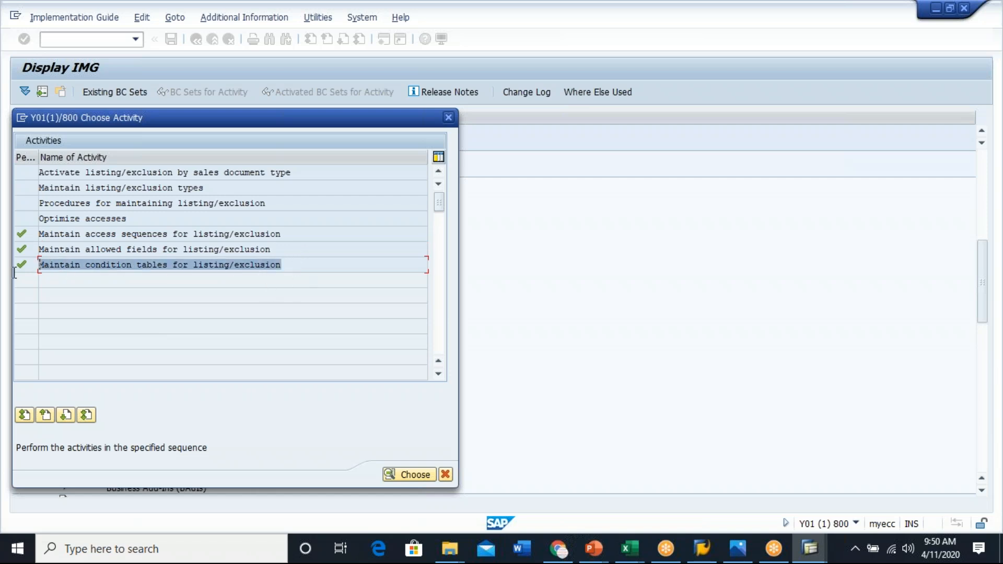
- Open Maintain access sequences for listing/exclusion, acknowledge the caution, and go back to the activity list
{"action": "left_click", "coordinate": [158, 234]}
{"action": "double_click", "coordinate": [132, 234]}
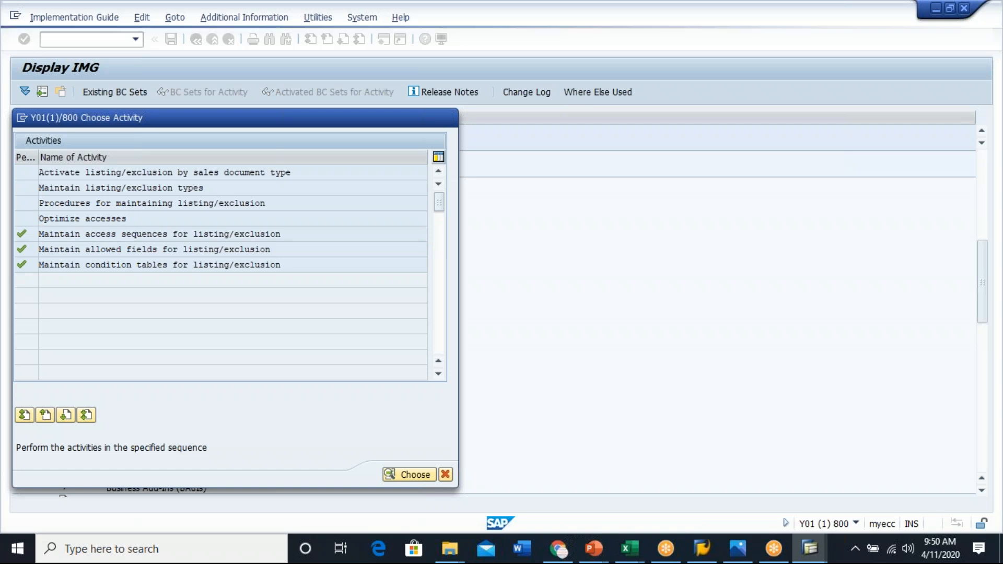
{"action": "left_click", "coordinate": [352, 410]}
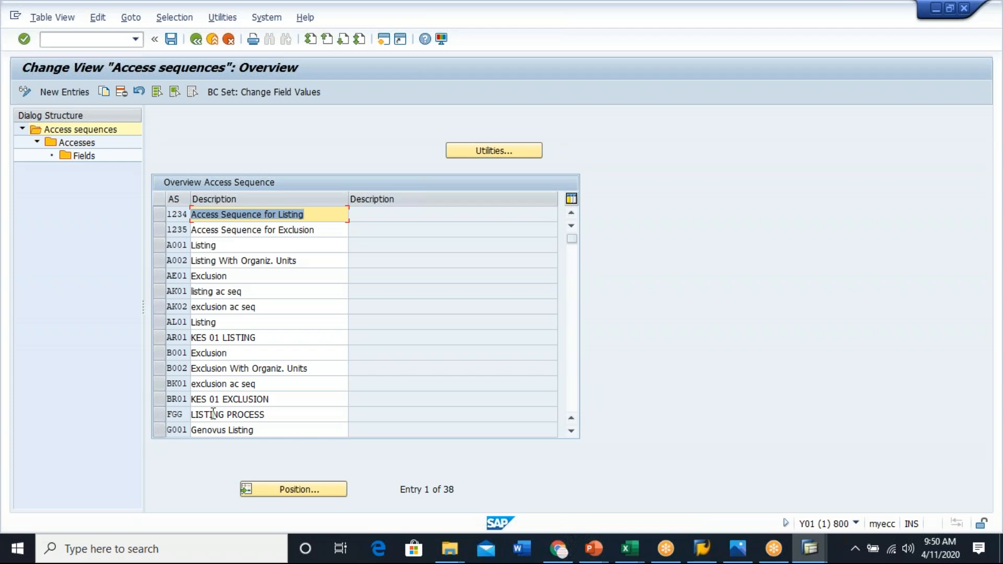
{"action": "left_click", "coordinate": [196, 38]}
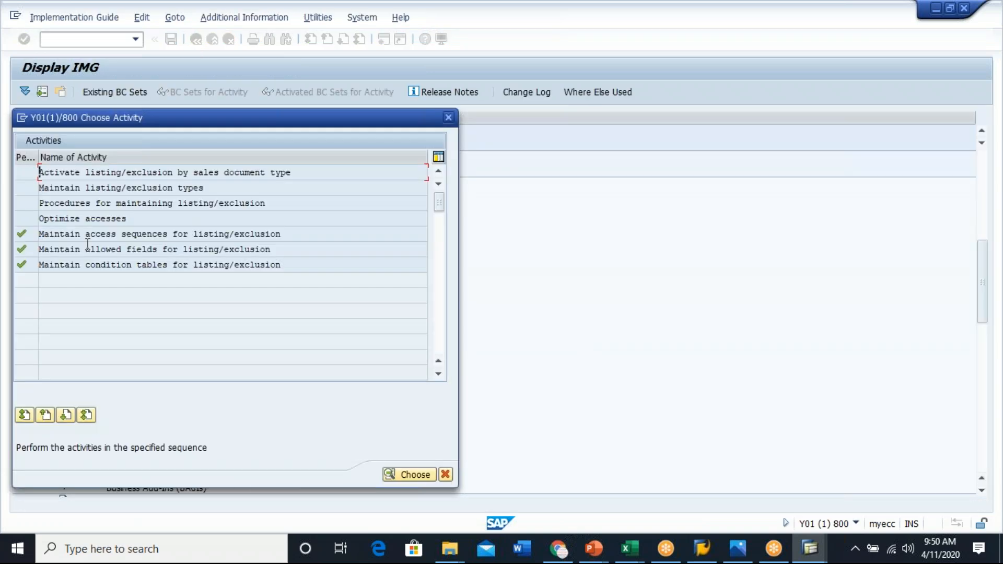
{"action": "left_click", "coordinate": [92, 234]}
- Switch to the SAP SD Master Sheet workbook and review the Material Listing and Exclusion sheet
{"action": "mouse_move", "coordinate": [637, 559]}
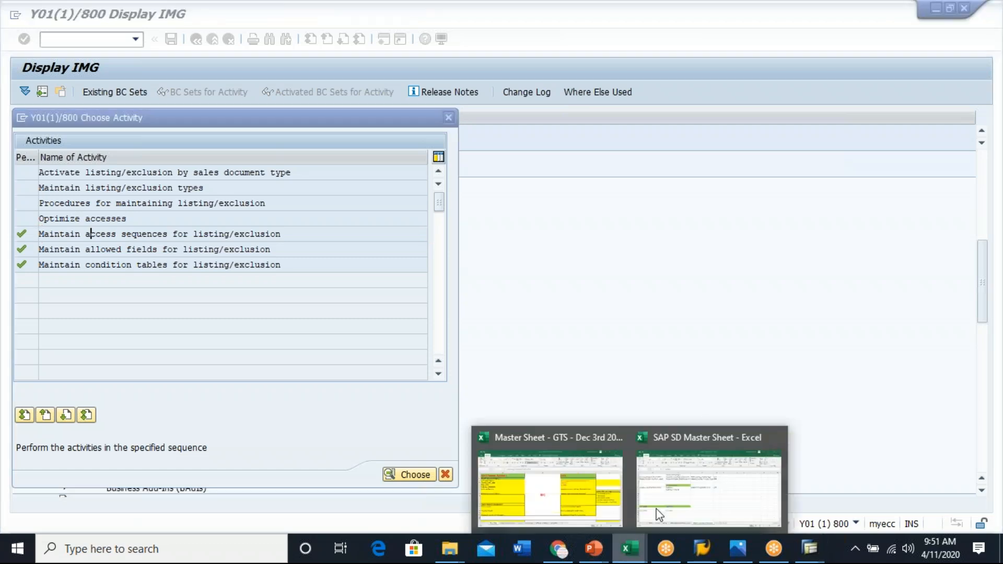
{"action": "left_click", "coordinate": [710, 480]}
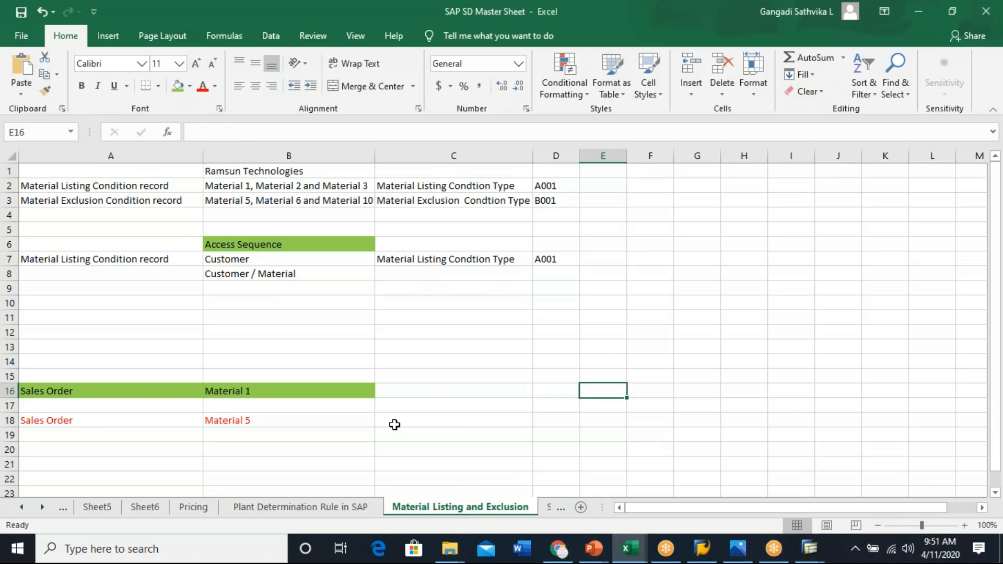
{"action": "scroll", "coordinate": [545, 390], "scroll_direction": "down", "scroll_amount": 2}
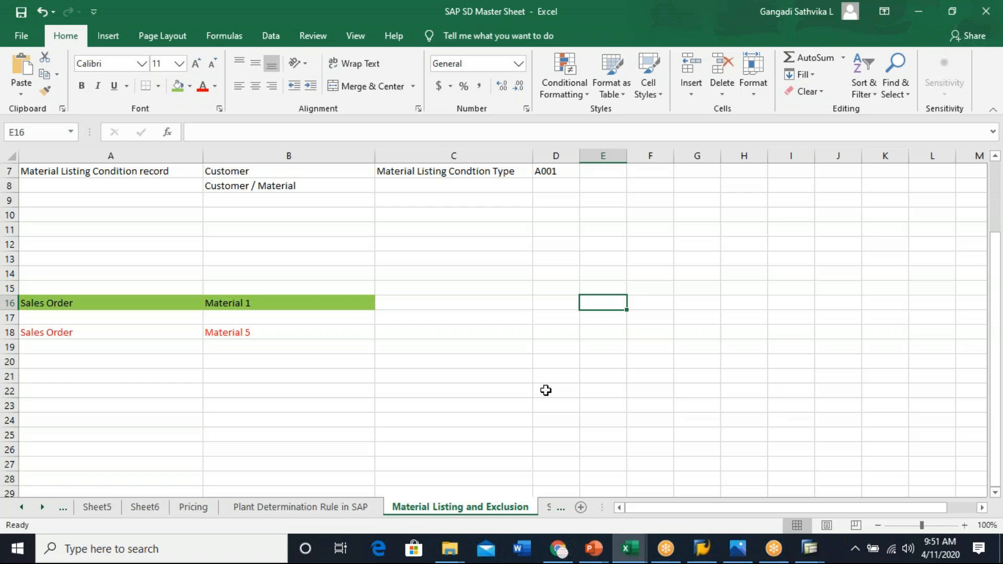
{"action": "left_click", "coordinate": [778, 203]}
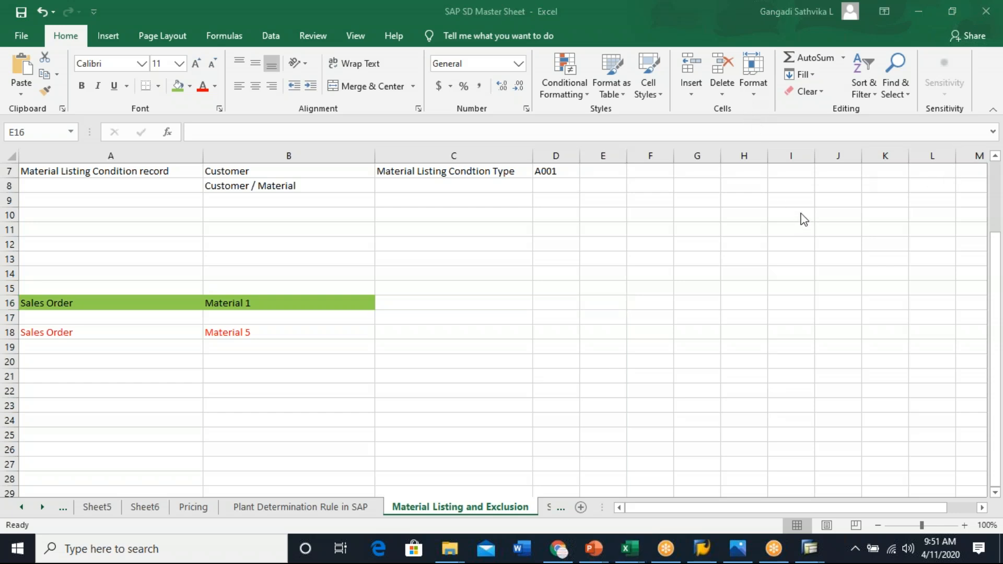
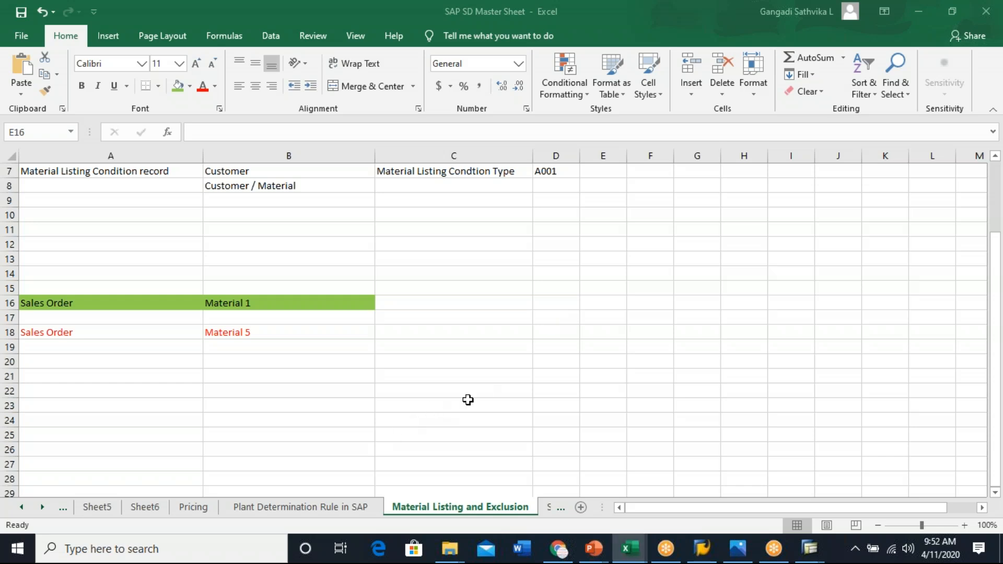
{"action": "scroll", "coordinate": [475, 396], "scroll_direction": "down", "scroll_amount": 2}
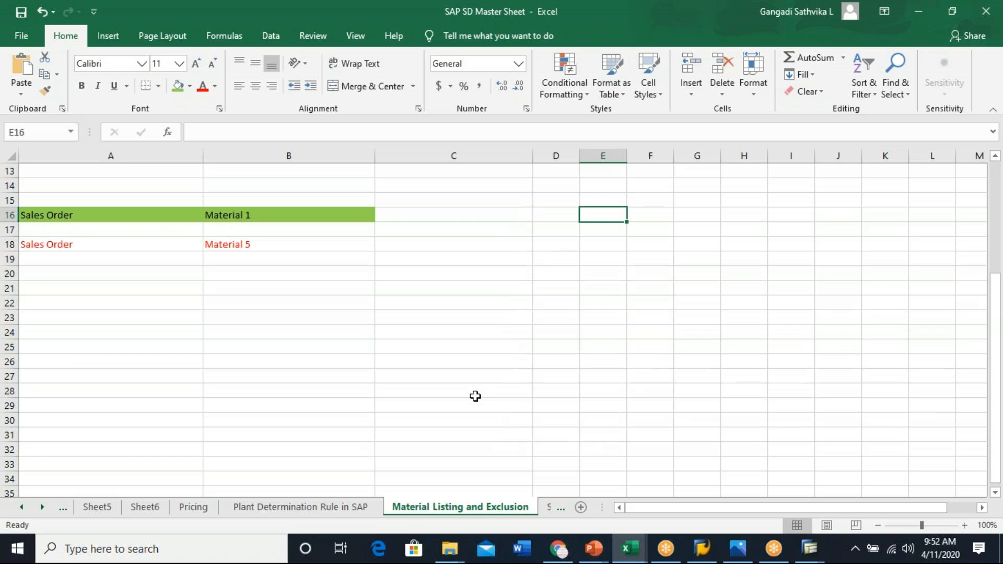
{"action": "scroll", "coordinate": [475, 396], "scroll_direction": "down", "scroll_amount": 1}
{"action": "scroll", "coordinate": [541, 312], "scroll_direction": "up", "scroll_amount": 5}
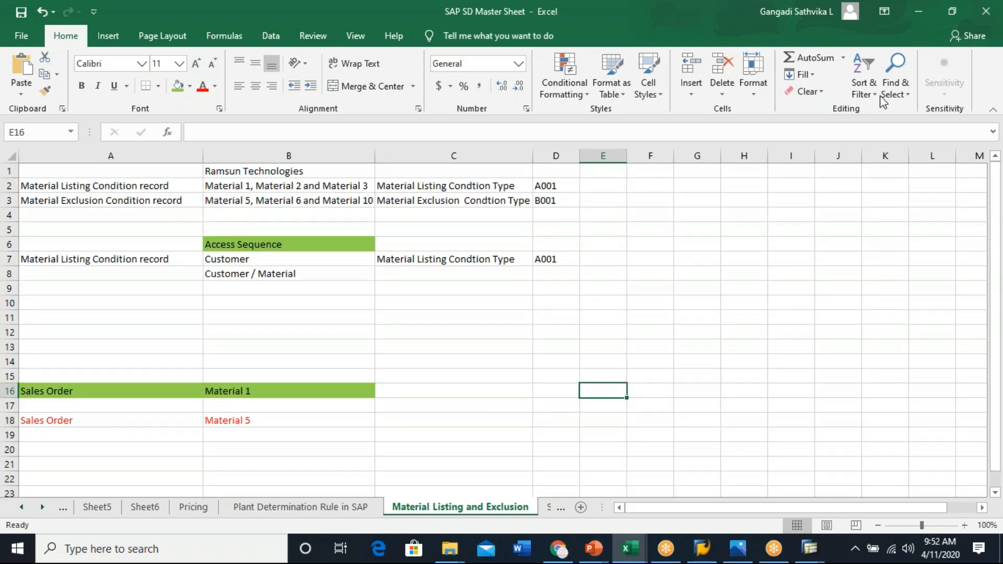
{"action": "left_click", "coordinate": [742, 61]}
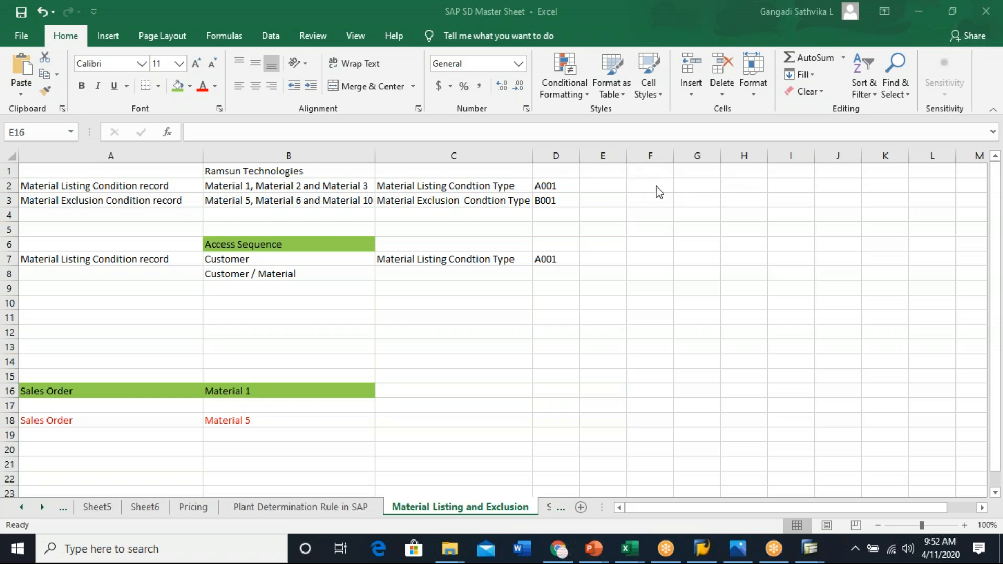
{"action": "left_click", "coordinate": [700, 173]}
{"action": "left_click", "coordinate": [700, 181]}
{"action": "type", "text": "Con"}
{"action": "key", "text": "BackSpace"}
{"action": "key", "text": "BackSpace"}
{"action": "key", "text": "BackSpace"}
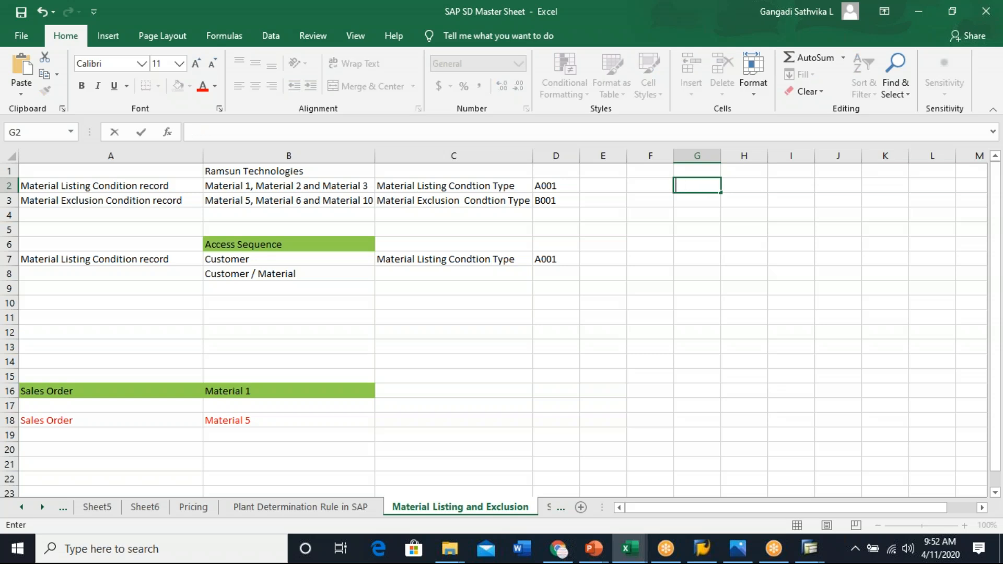
- Enter the heading Condtion Technique in cell G1 and autofit its column width
{"action": "left_click", "coordinate": [696, 170]}
{"action": "type", "text": "C"}
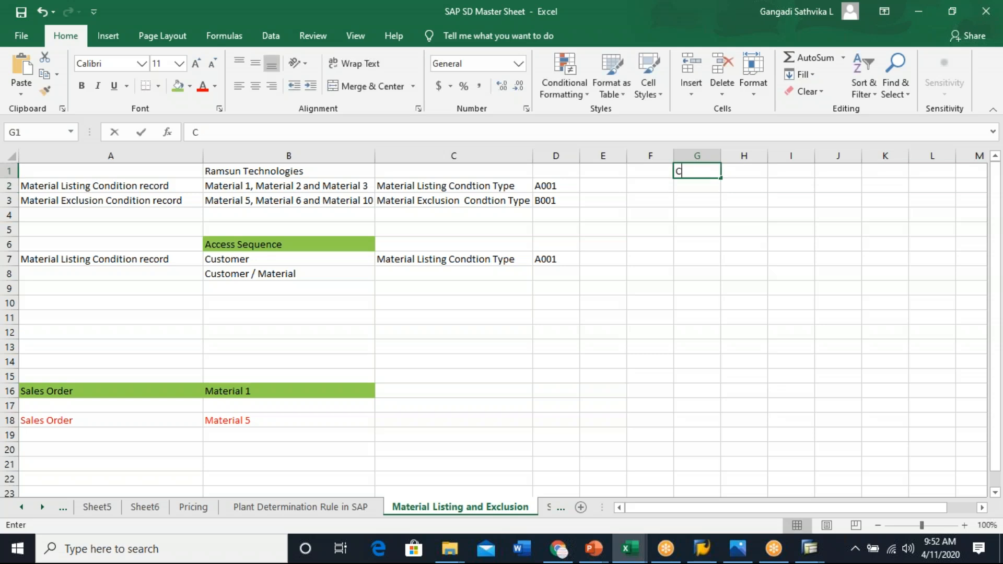
{"action": "type", "text": "ondtion T"}
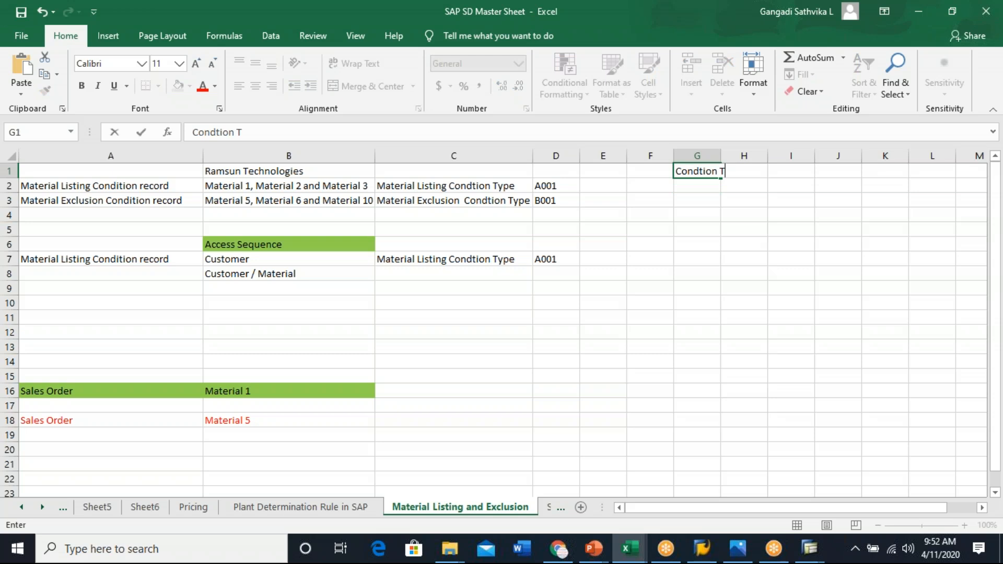
{"action": "type", "text": "echnic"}
{"action": "key", "text": "BackSpace"}
{"action": "type", "text": "u"}
{"action": "type", "text": "que"}
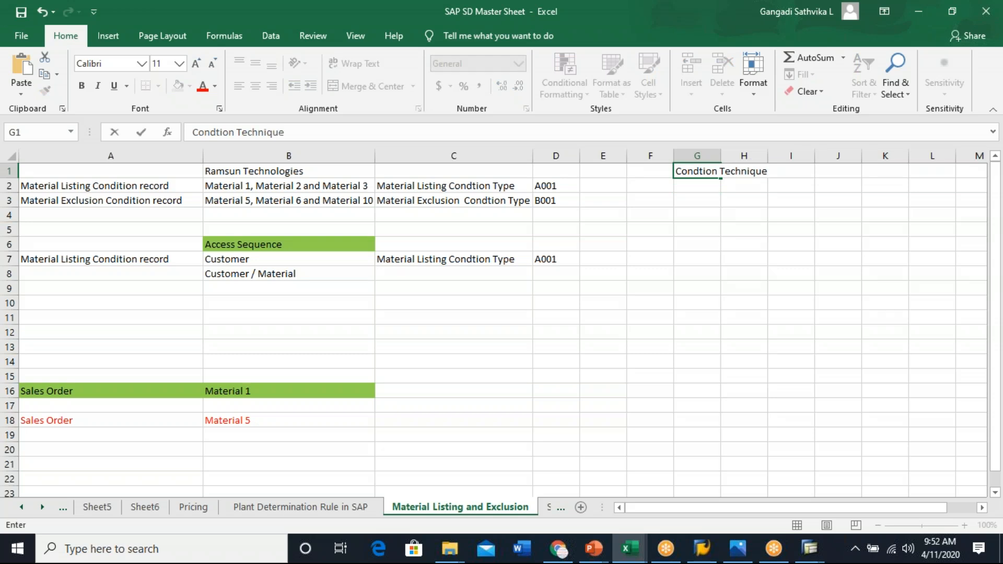
{"action": "left_click", "coordinate": [782, 260]}
{"action": "double_click", "coordinate": [720, 155]}
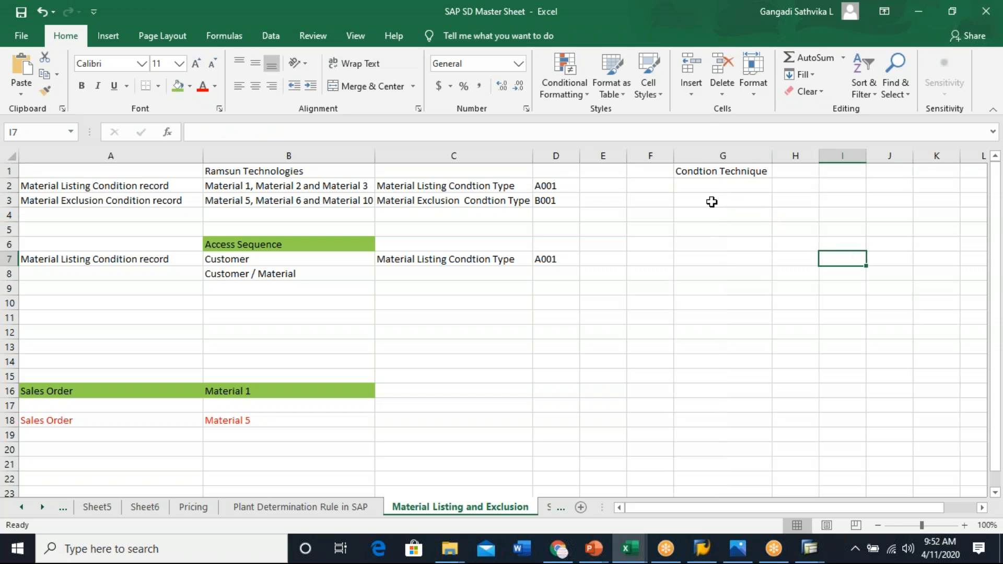
- Label Step 1 in F2 with the description Create Table in G2
{"action": "left_click", "coordinate": [726, 189]}
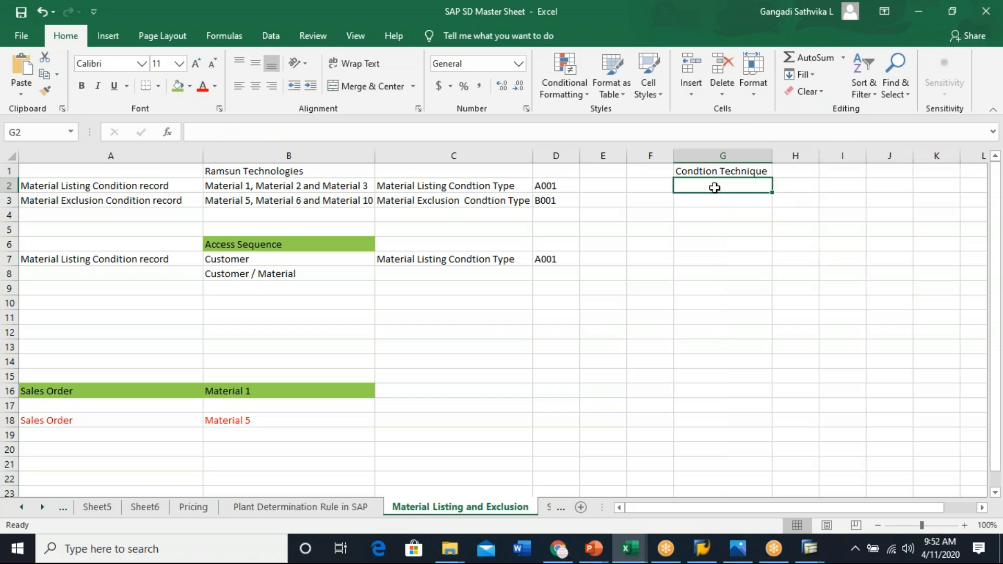
{"action": "left_click", "coordinate": [654, 186]}
{"action": "type", "text": "Step 1"}
{"action": "left_click", "coordinate": [727, 188]}
{"action": "type", "text": "Create Table"}
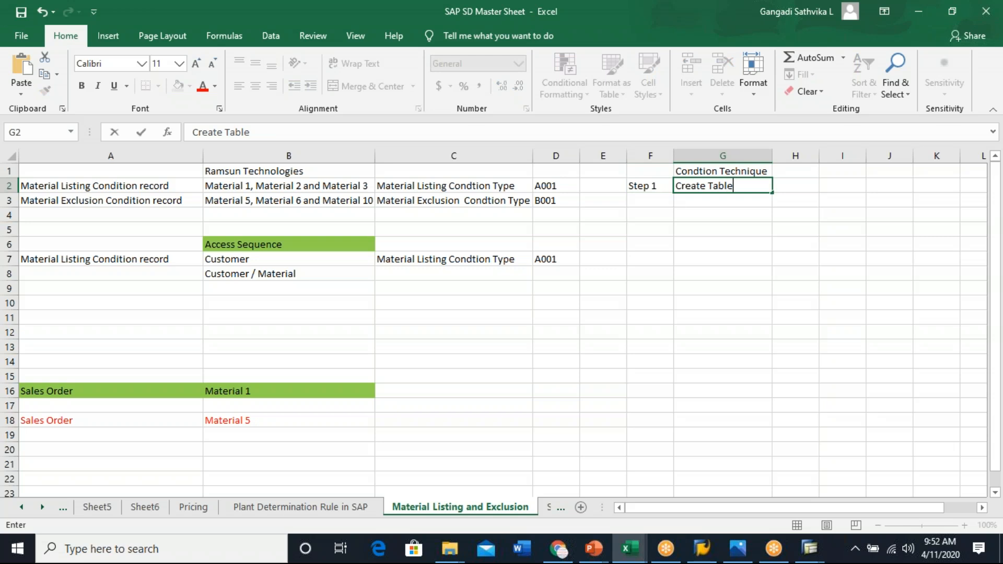
- Enter key Combinations in H2 next to Create Table and widen column H to fit
{"action": "left_click", "coordinate": [794, 187]}
{"action": "type", "text": "ke"}
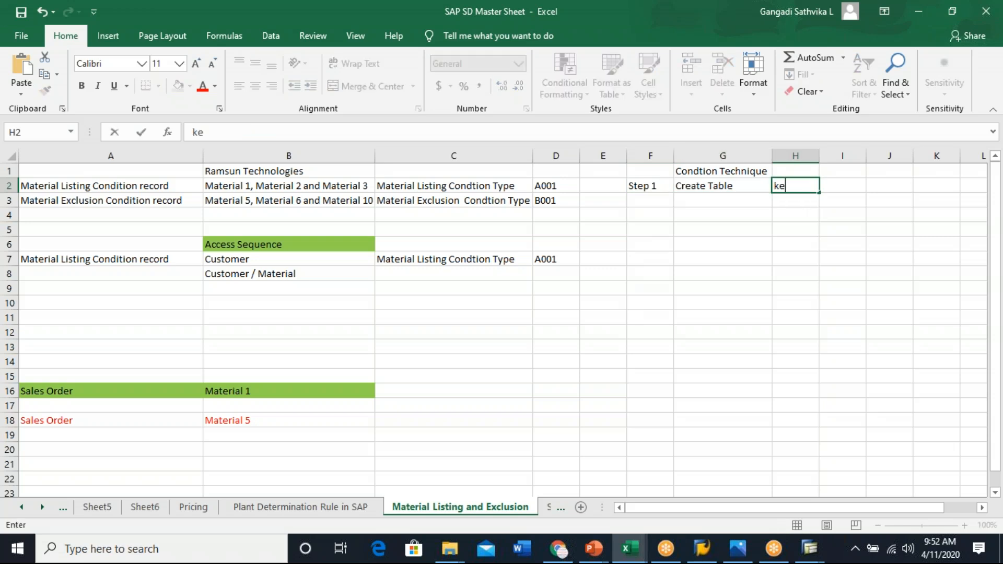
{"action": "type", "text": "y Combinations"}
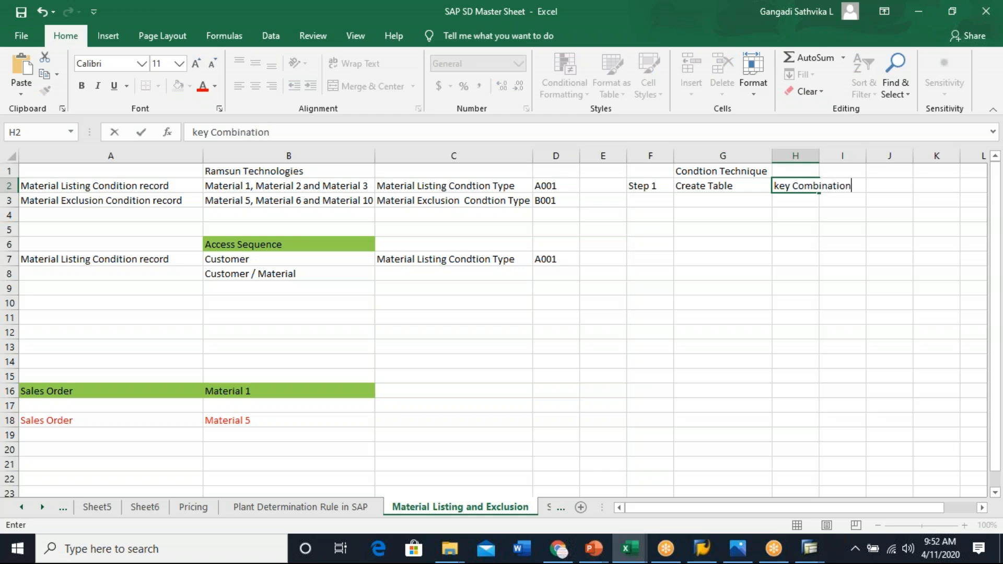
{"action": "left_click", "coordinate": [833, 282]}
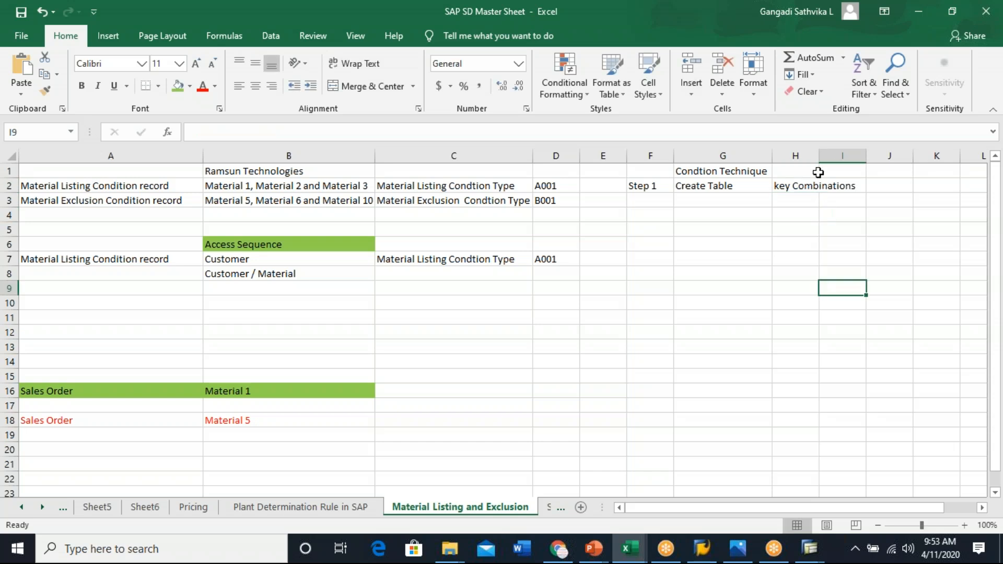
{"action": "left_click_drag", "start_coordinate": [819, 154], "coordinate": [859, 155]}
{"action": "left_click", "coordinate": [823, 257]}
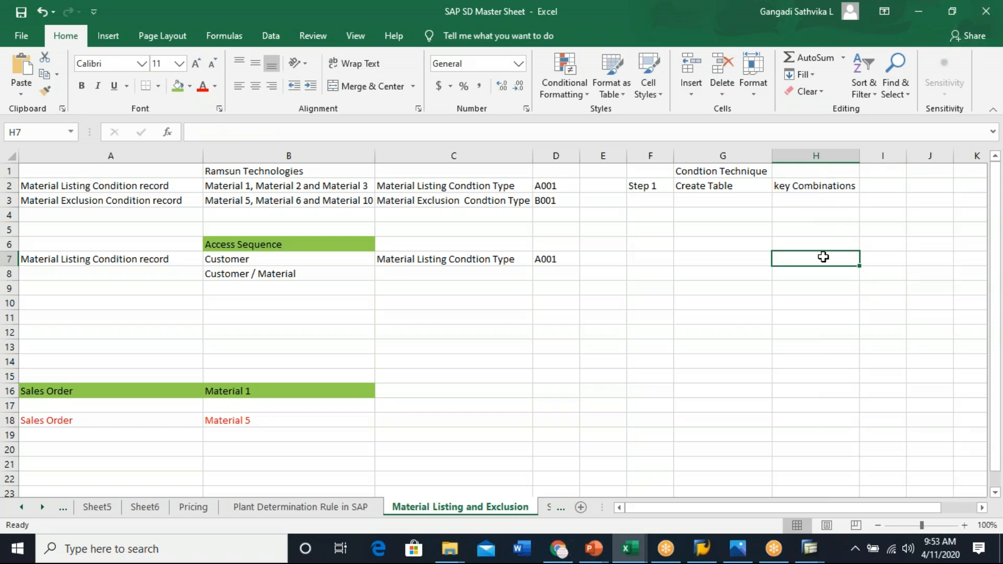
- Add step 2 in F3 with the description Create Access Sequence in G3, widening column G
{"action": "left_click", "coordinate": [737, 188]}
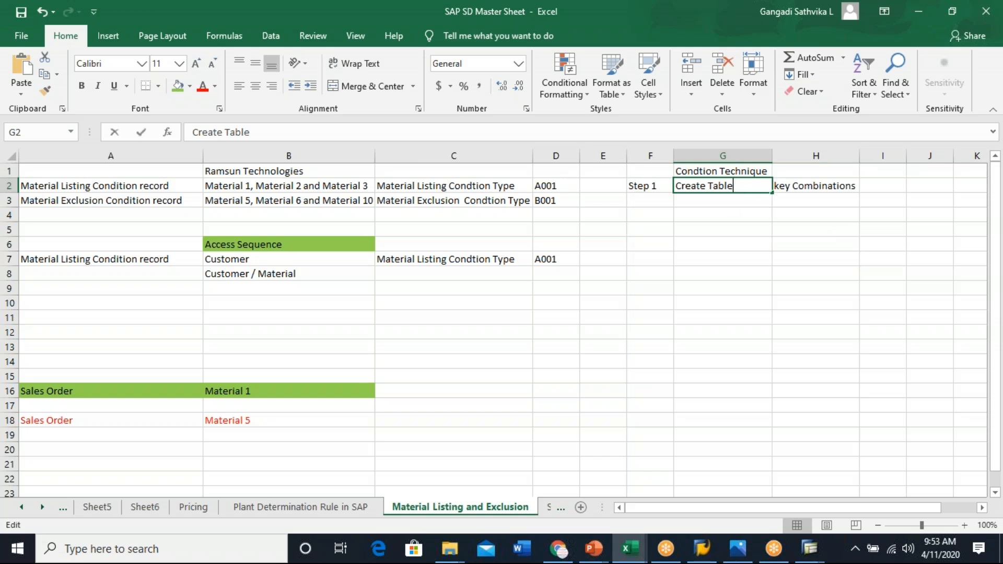
{"action": "left_click", "coordinate": [654, 203]}
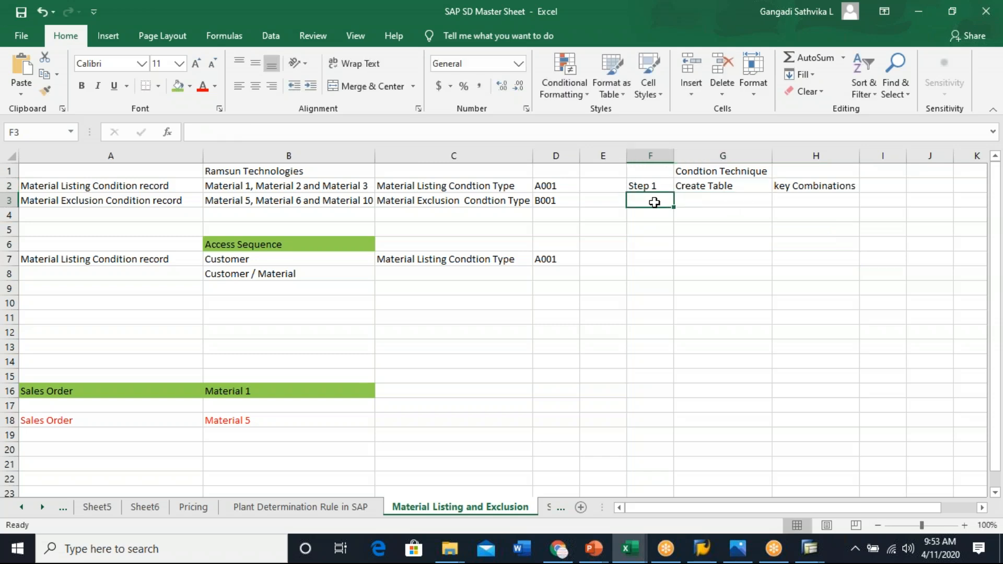
{"action": "type", "text": "step 12"}
{"action": "left_click", "coordinate": [699, 204]}
{"action": "type", "text": "Create "}
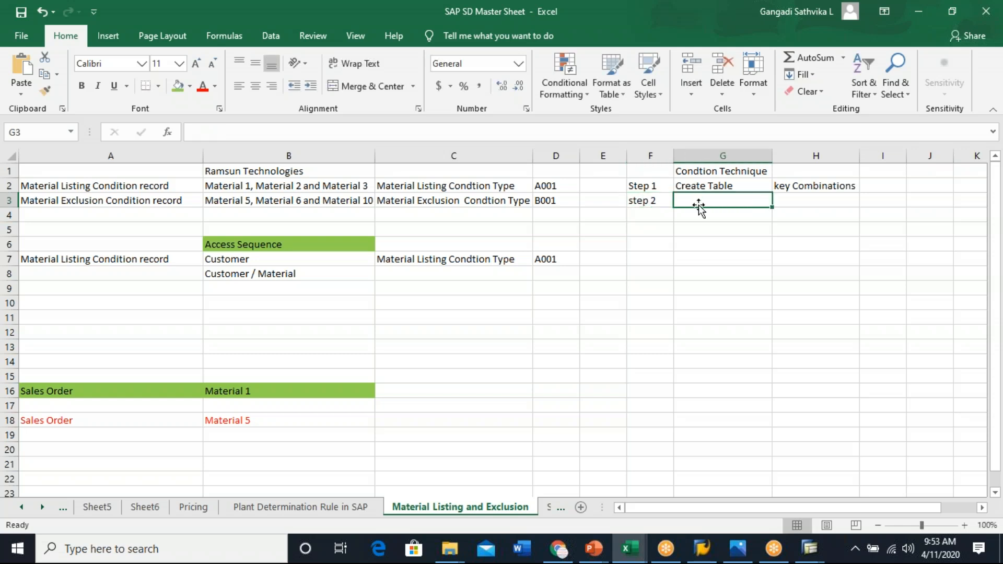
{"action": "type", "text": "Access Sequence"}
{"action": "left_click", "coordinate": [847, 306]}
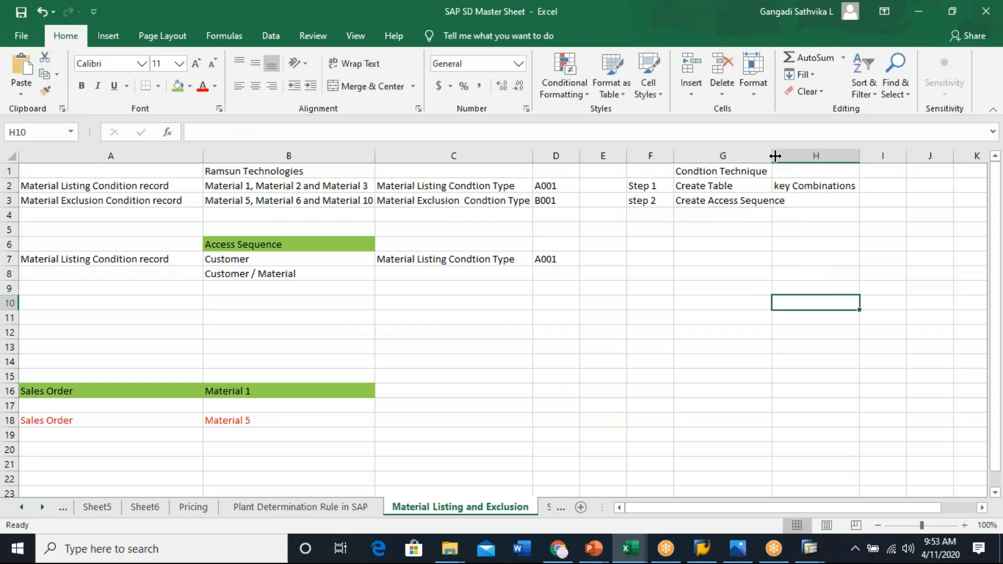
{"action": "left_click_drag", "start_coordinate": [773, 156], "coordinate": [791, 155]}
{"action": "left_click", "coordinate": [822, 259]}
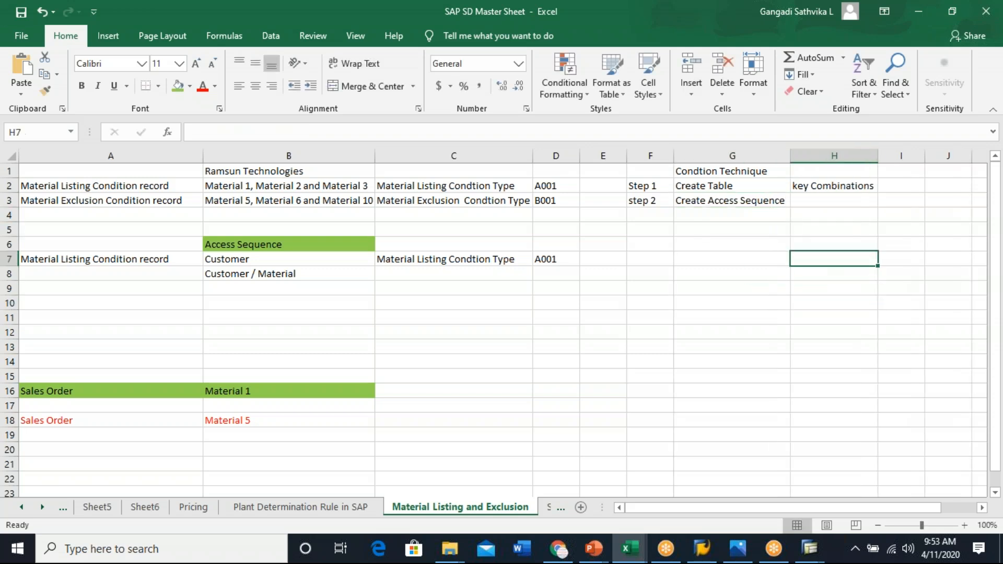
{"action": "left_click", "coordinate": [820, 200]}
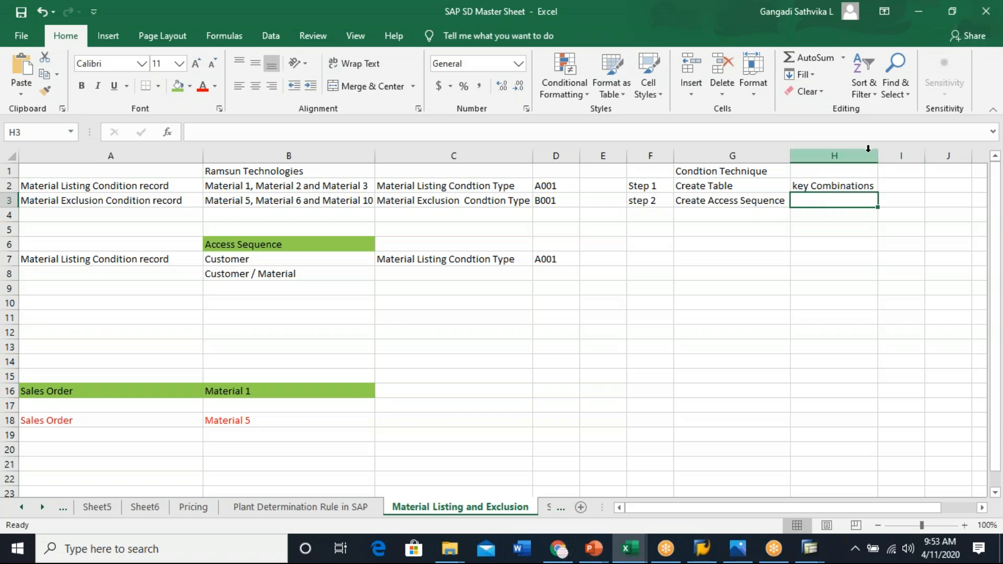
{"action": "left_click", "coordinate": [891, 185]}
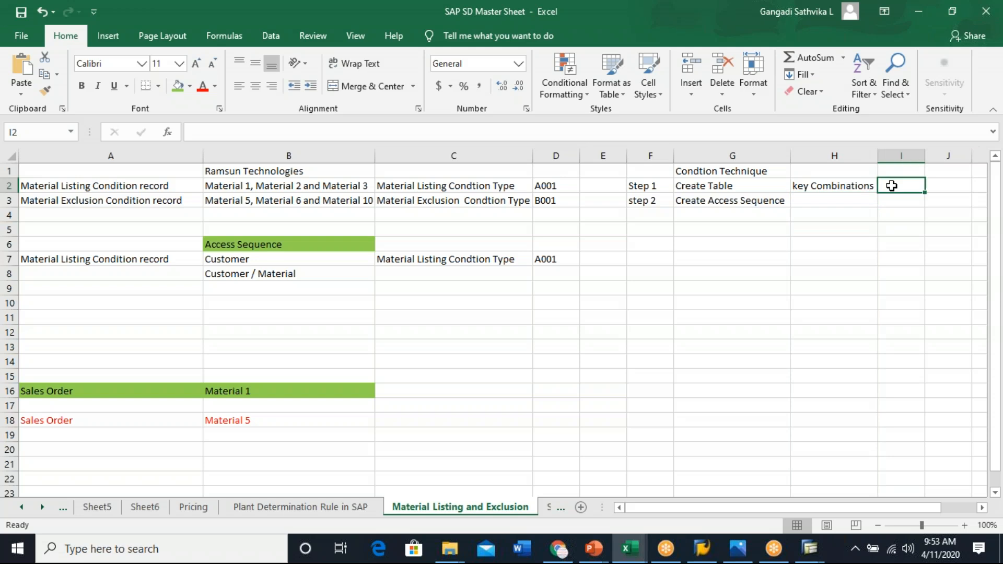
{"action": "type", "text": "1"}
{"action": "key", "text": "BackSpace"}
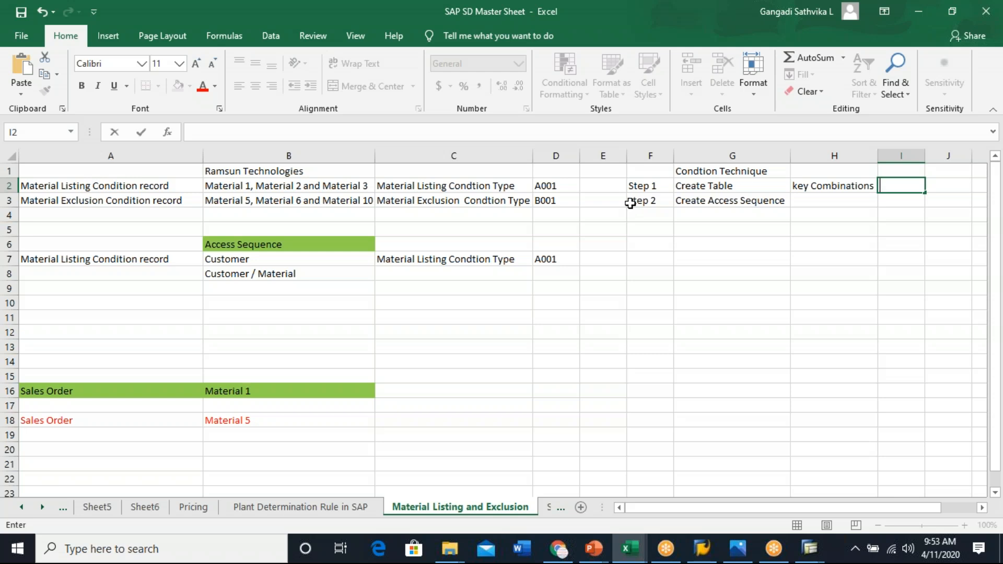
- Move the step 2 and Create Access Sequence entries from row 3 down to row 7
{"action": "left_click", "coordinate": [823, 200]}
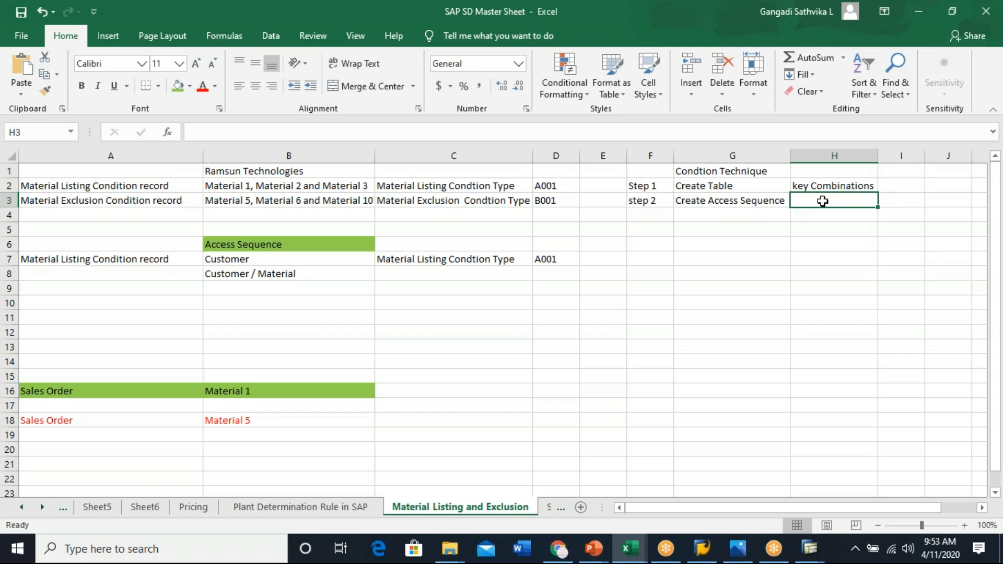
{"action": "left_click_drag", "start_coordinate": [647, 201], "coordinate": [737, 209]}
{"action": "key", "text": "ctrl+x"}
{"action": "left_click", "coordinate": [647, 257]}
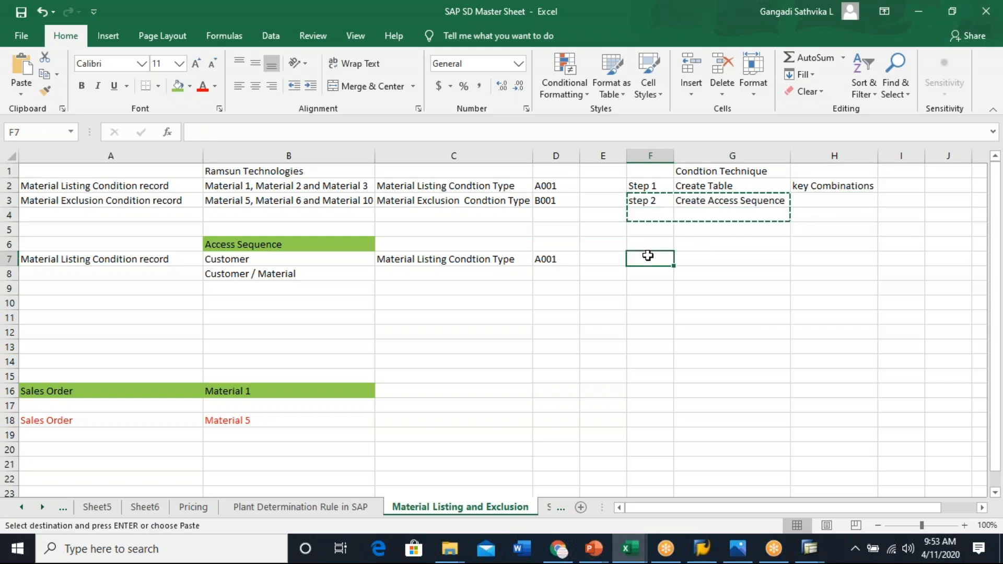
{"action": "key", "text": "ctrl+v"}
{"action": "left_click", "coordinate": [815, 251]}
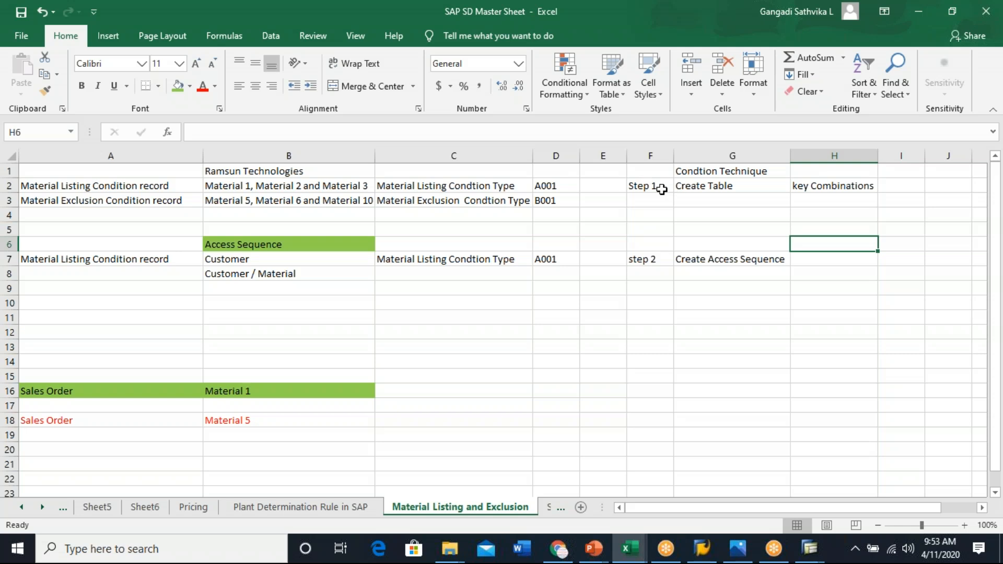
{"action": "left_click", "coordinate": [643, 186]}
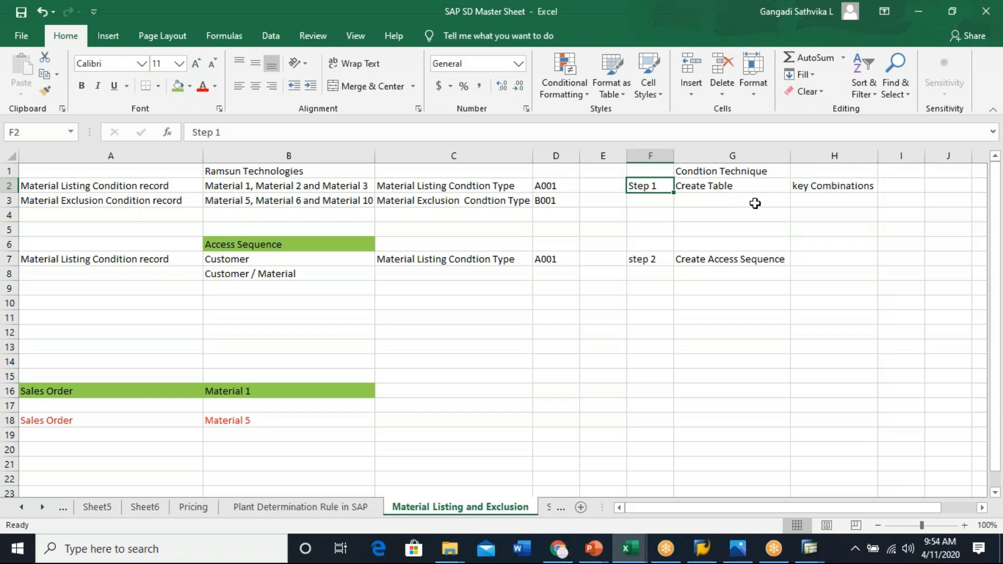
- Enter Custmer/Material as the first key combination in H3
{"action": "left_click", "coordinate": [825, 202]}
{"action": "type", "text": "Create"}
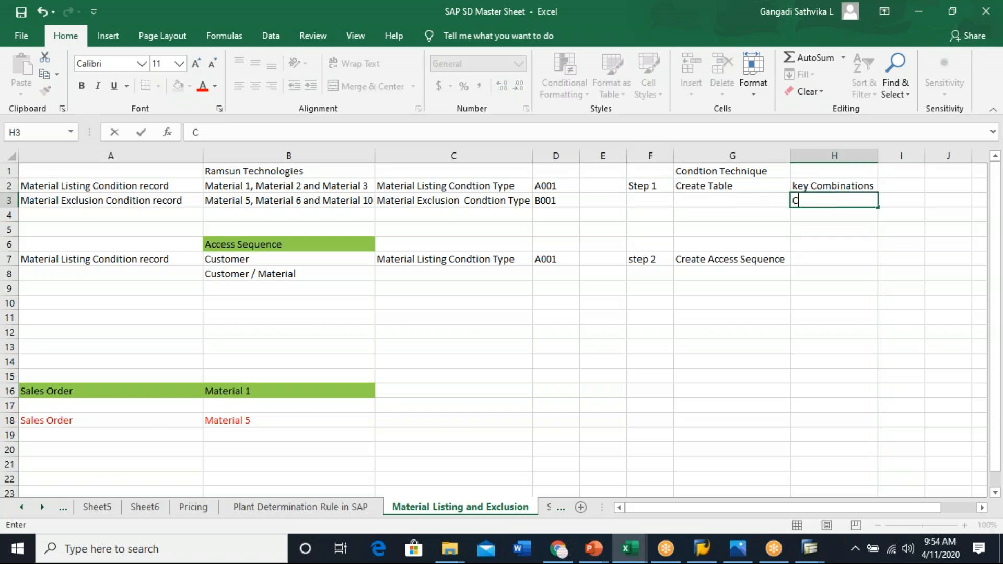
{"action": "key", "text": "BackSpace"}
{"action": "key", "text": "BackSpace"}
{"action": "key", "text": "BackSpace"}
{"action": "key", "text": "BackSpace"}
{"action": "key", "text": "BackSpace"}
{"action": "type", "text": "ustmer/Mat"}
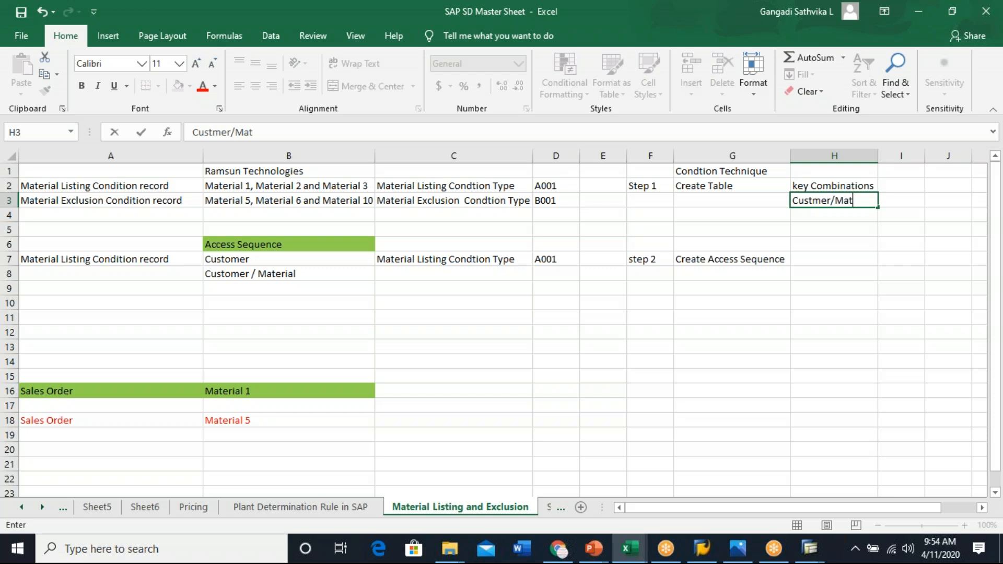
{"action": "type", "text": "erial"}
{"action": "left_click", "coordinate": [857, 330]}
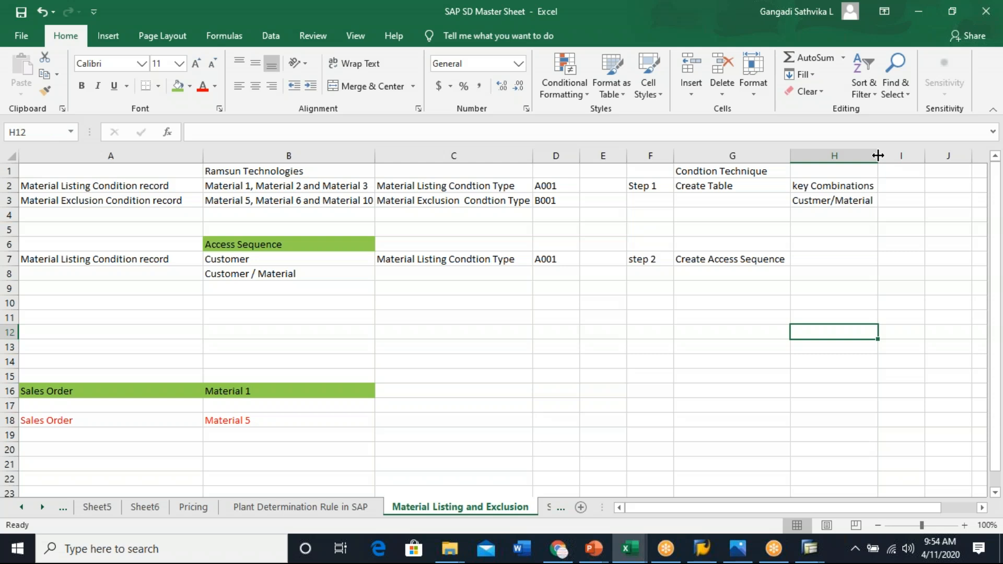
- Enter Customer/Material Group as the second key combination in H4 and autofit column H
{"action": "left_click", "coordinate": [801, 257]}
{"action": "left_click", "coordinate": [822, 215]}
{"action": "type", "text": "Customer"}
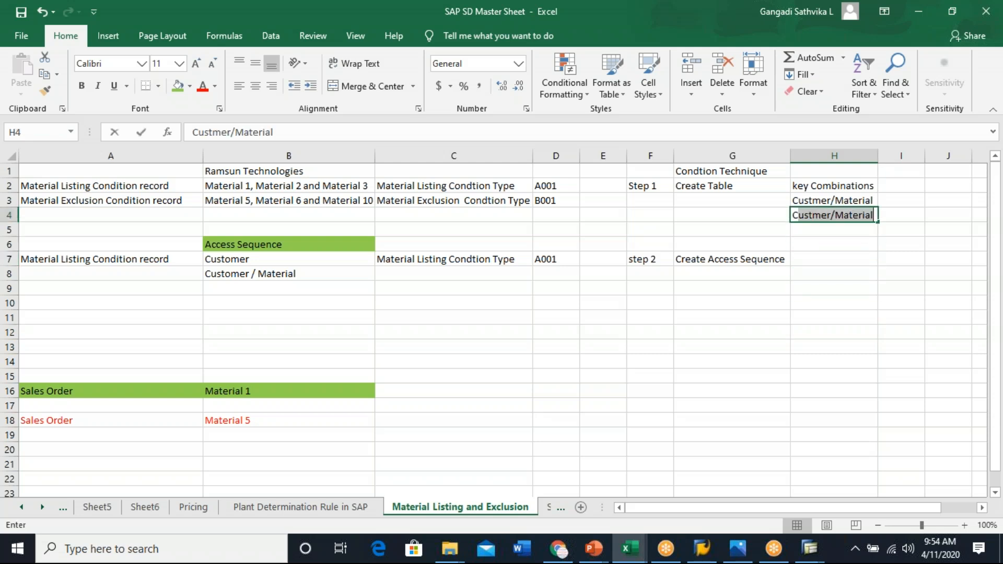
{"action": "type", "text": "/"}
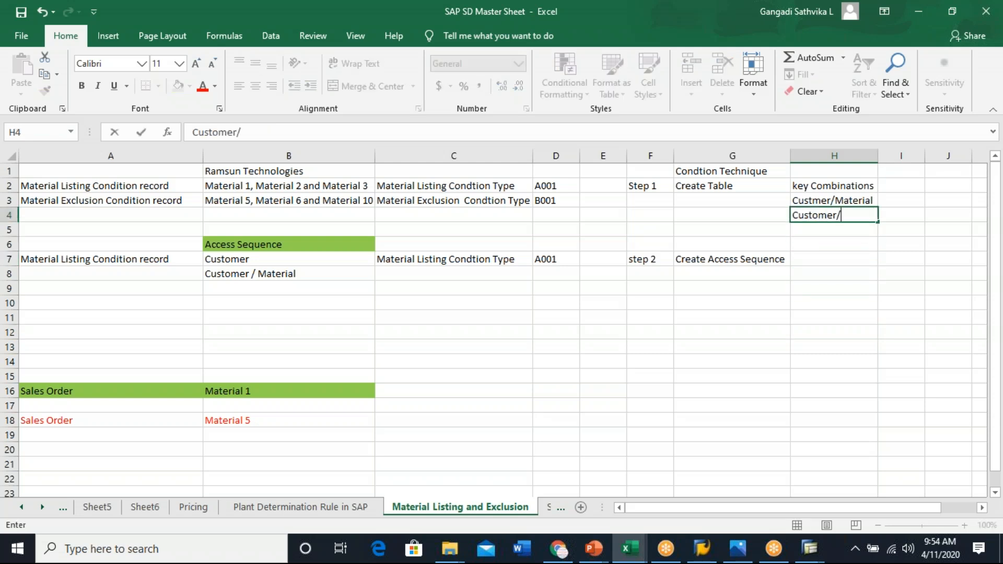
{"action": "type", "text": "Material Group"}
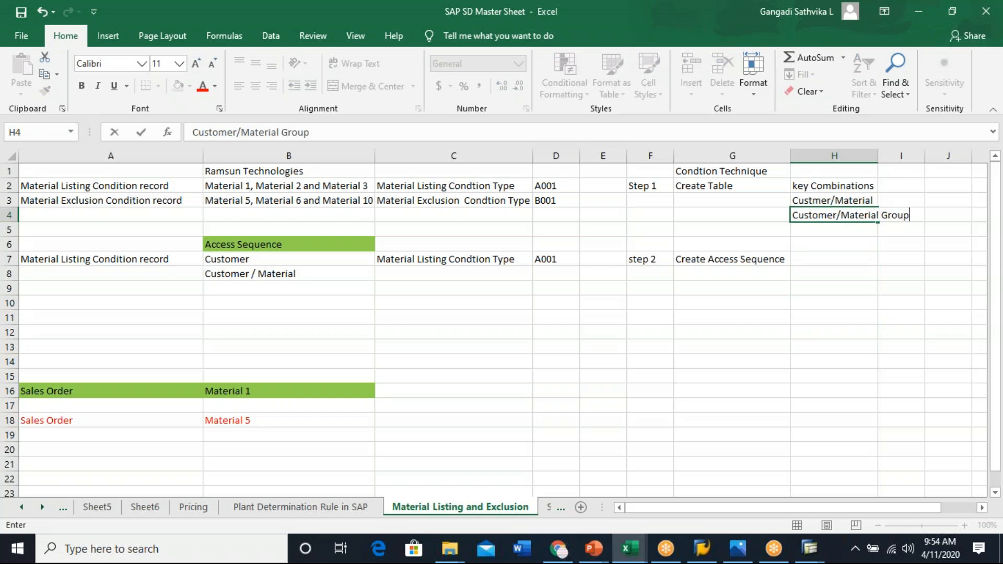
{"action": "left_click", "coordinate": [836, 319]}
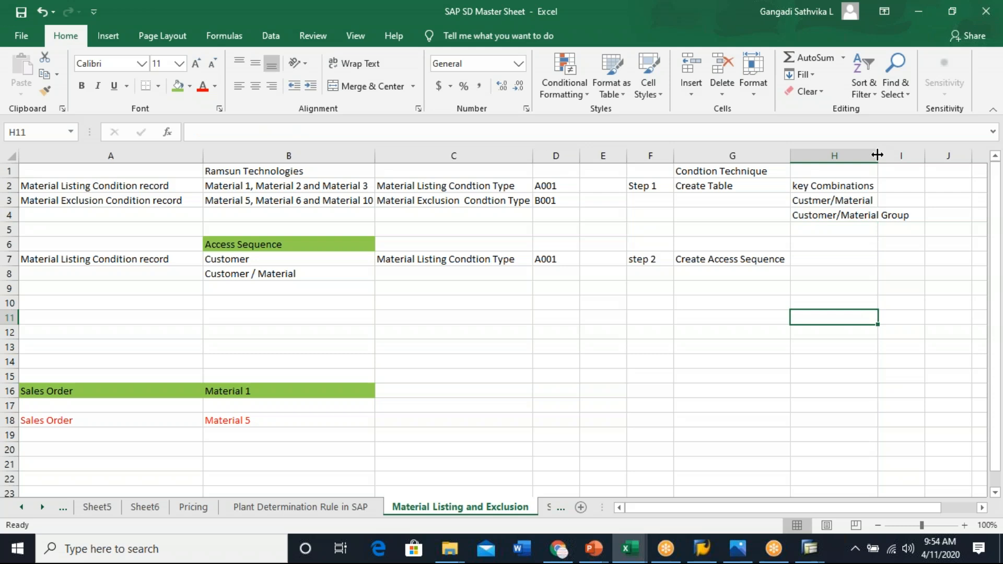
{"action": "double_click", "coordinate": [878, 155]}
- Enter Distribution Channel/Customer as the third key combination in H5 and autofit column H
{"action": "left_click", "coordinate": [838, 228]}
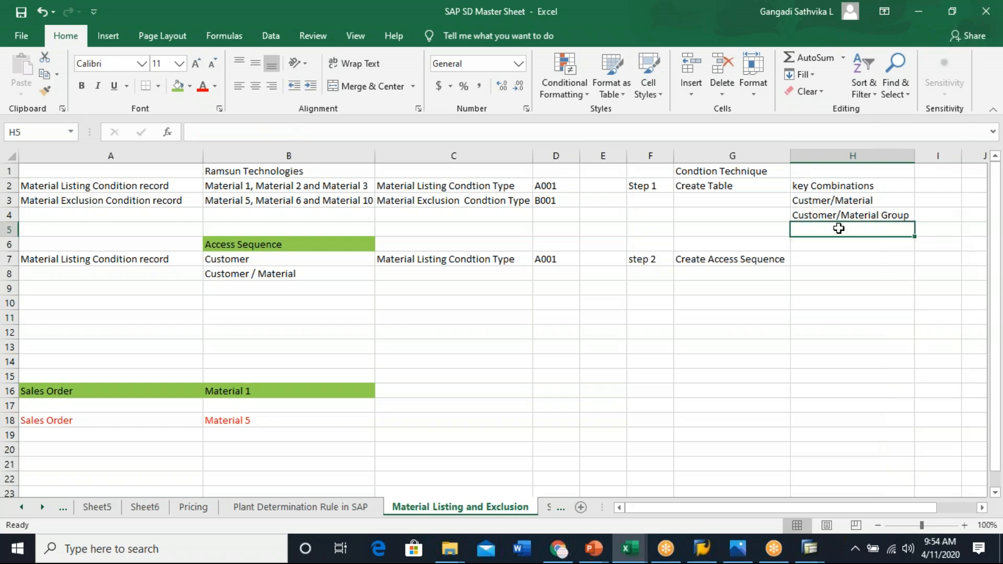
{"action": "type", "text": "Sales"}
{"action": "key", "text": "BackSpace"}
{"action": "key", "text": "BackSpace"}
{"action": "key", "text": "BackSpace"}
{"action": "key", "text": "BackSpace"}
{"action": "key", "text": "BackSpace"}
{"action": "type", "text": "Dist"}
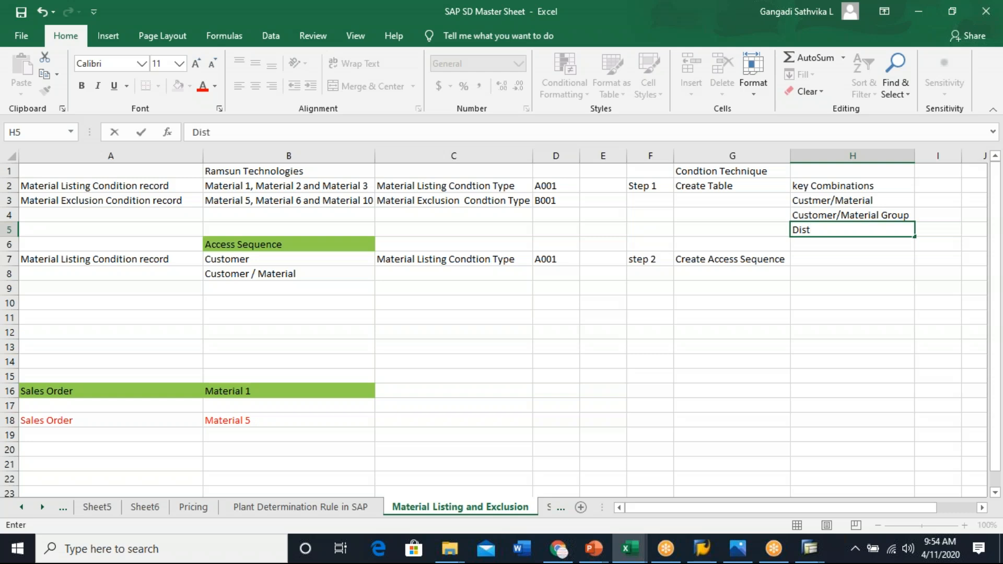
{"action": "type", "text": "butionChanner"}
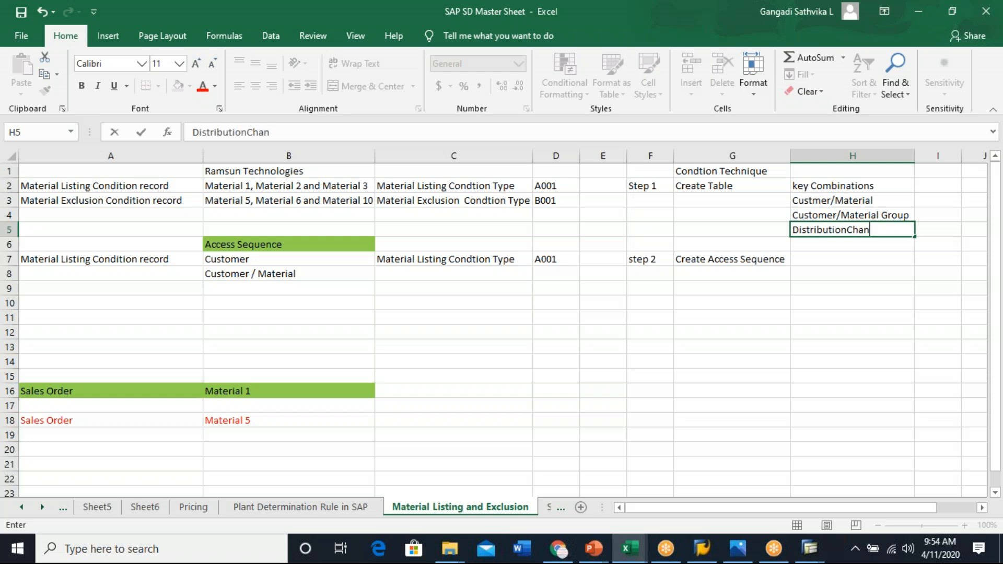
{"action": "key", "text": "BackSpace"}
{"action": "key", "text": "BackSpace"}
{"action": "key", "text": "BackSpace"}
{"action": "key", "text": "BackSpace"}
{"action": "key", "text": "BackSpace"}
{"action": "key", "text": "BackSpace"}
{"action": "type", "text": "hannel/Customer"}
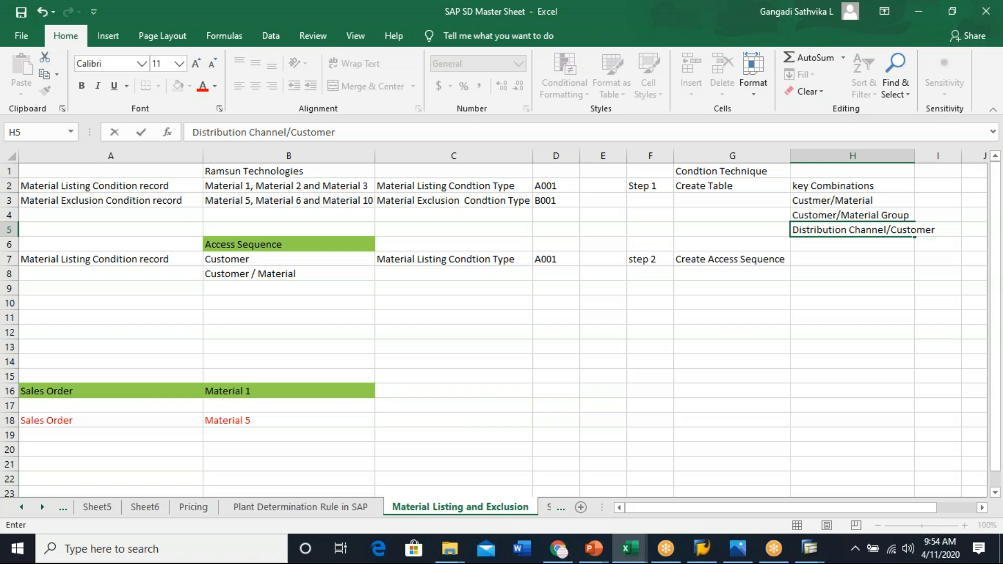
{"action": "left_click", "coordinate": [894, 359]}
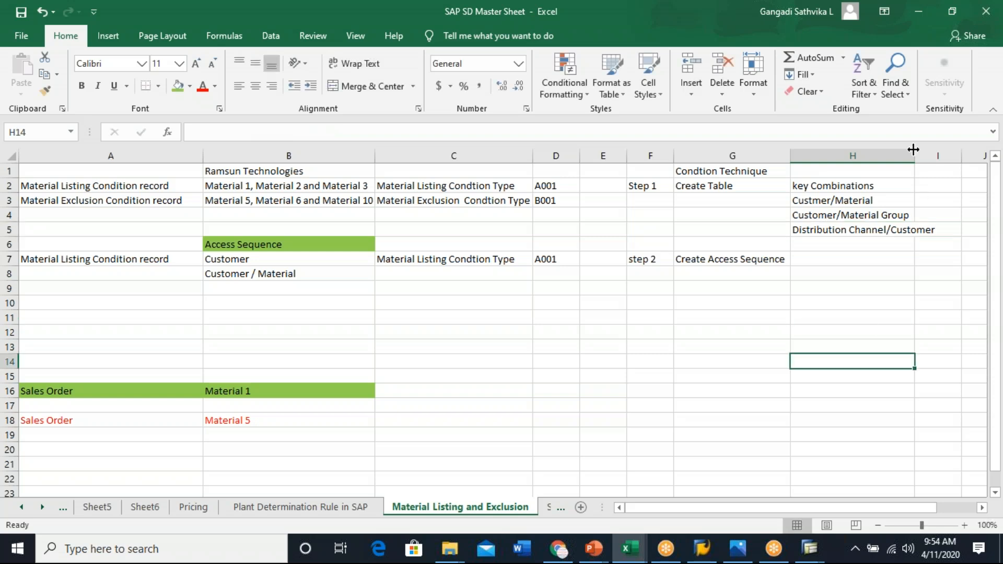
{"action": "double_click", "coordinate": [913, 150]}
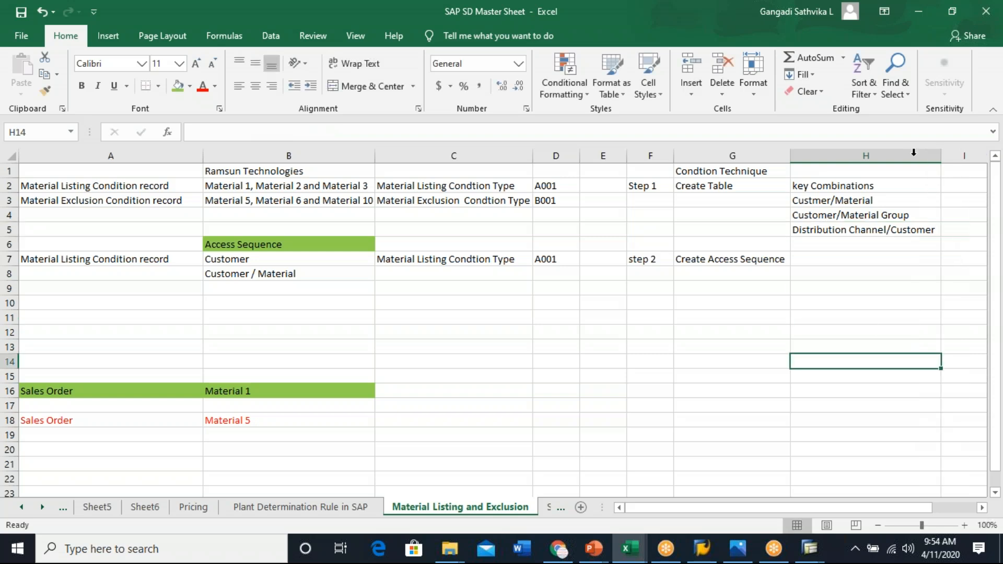
- Number the first three key combinations 901 to 903 in G3:G5 as a filled series
{"action": "left_click", "coordinate": [724, 186]}
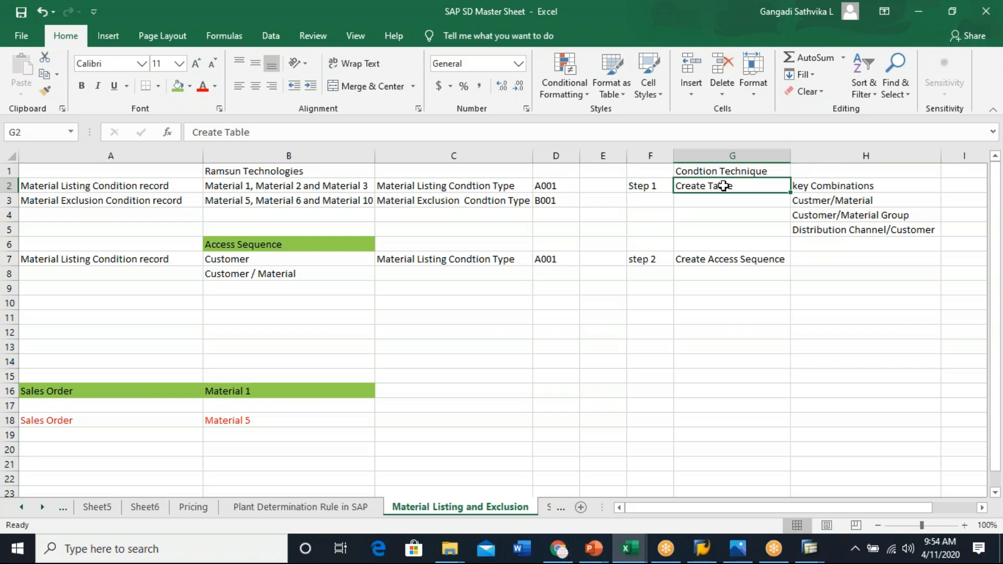
{"action": "left_click", "coordinate": [729, 202]}
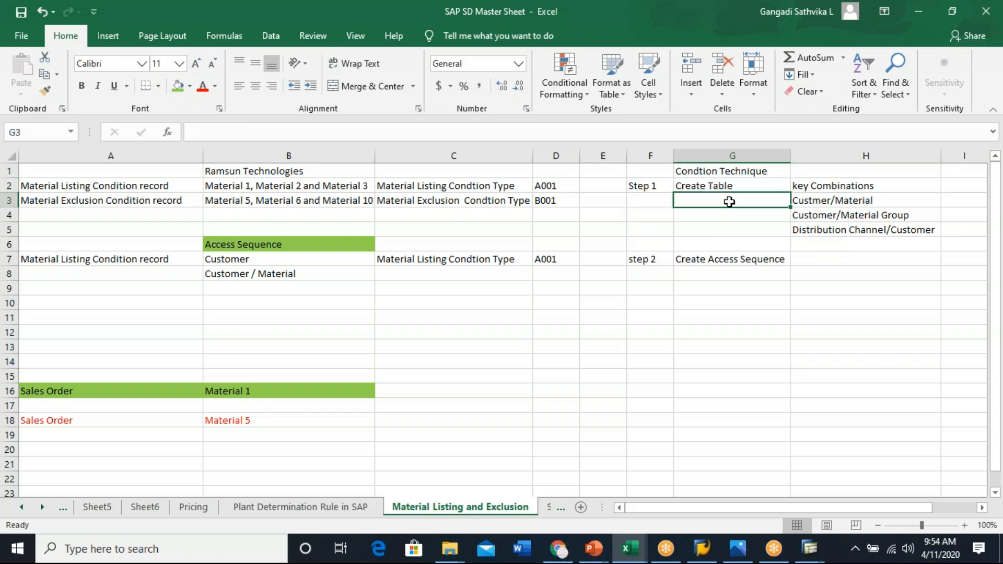
{"action": "type", "text": "901"}
{"action": "key", "text": "Return"}
{"action": "left_click", "coordinate": [758, 200]}
{"action": "left_click", "coordinate": [846, 201]}
{"action": "left_click", "coordinate": [774, 204]}
{"action": "left_click_drag", "start_coordinate": [791, 206], "coordinate": [859, 269]}
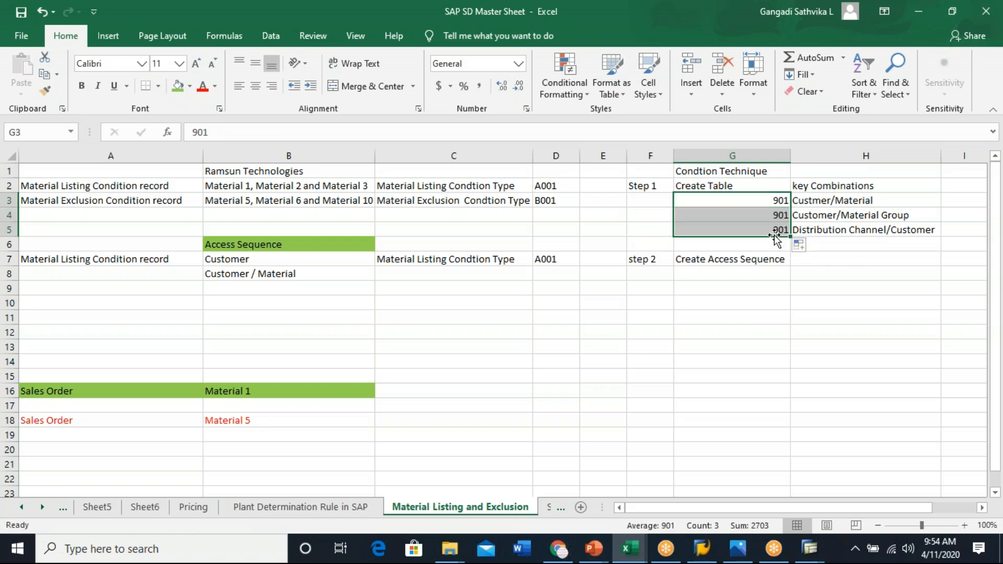
{"action": "left_click", "coordinate": [804, 245]}
{"action": "left_click", "coordinate": [835, 281]}
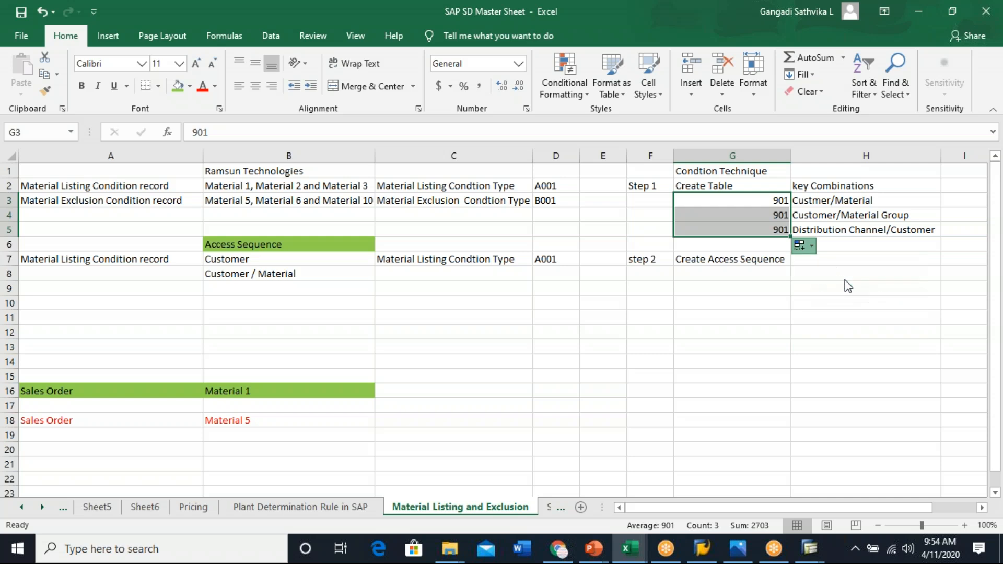
{"action": "left_click", "coordinate": [842, 285]}
- Add table 904 in G6 with the key combination Distribution Channel/Divison/Customer in H6, widening column H
{"action": "left_click_drag", "start_coordinate": [771, 201], "coordinate": [861, 240]}
{"action": "left_click", "coordinate": [760, 241]}
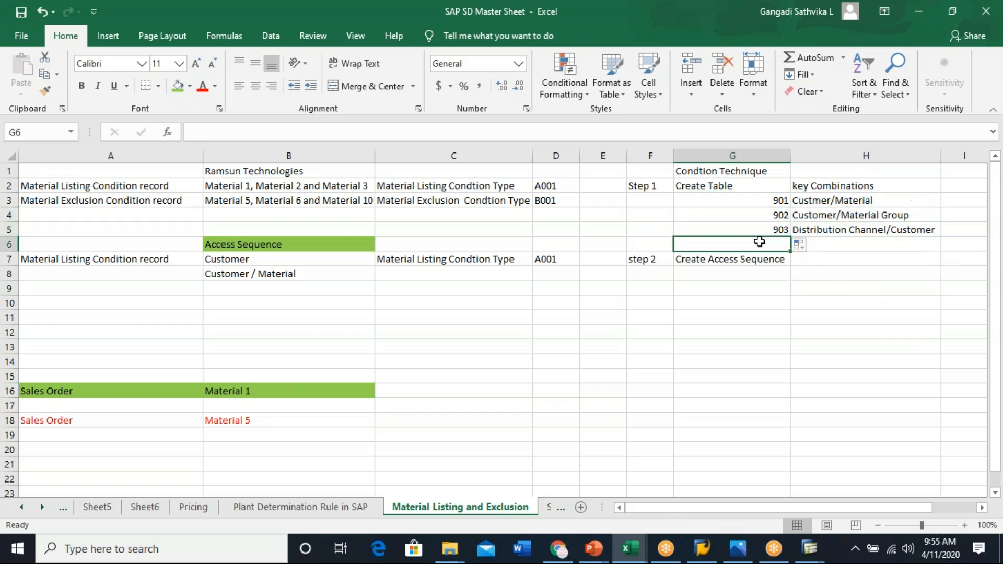
{"action": "type", "text": "90"}
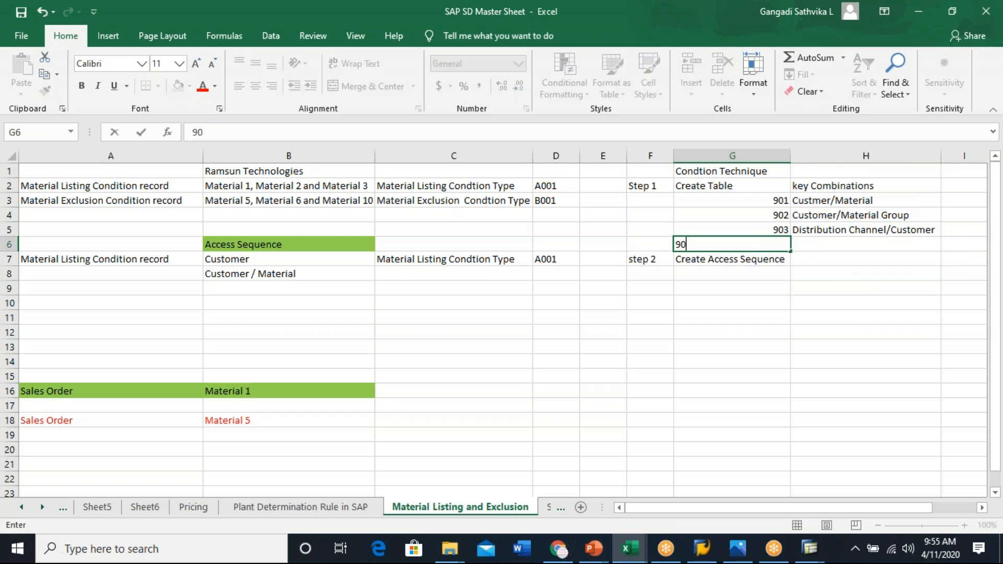
{"action": "type", "text": "4"}
{"action": "left_click", "coordinate": [818, 243]}
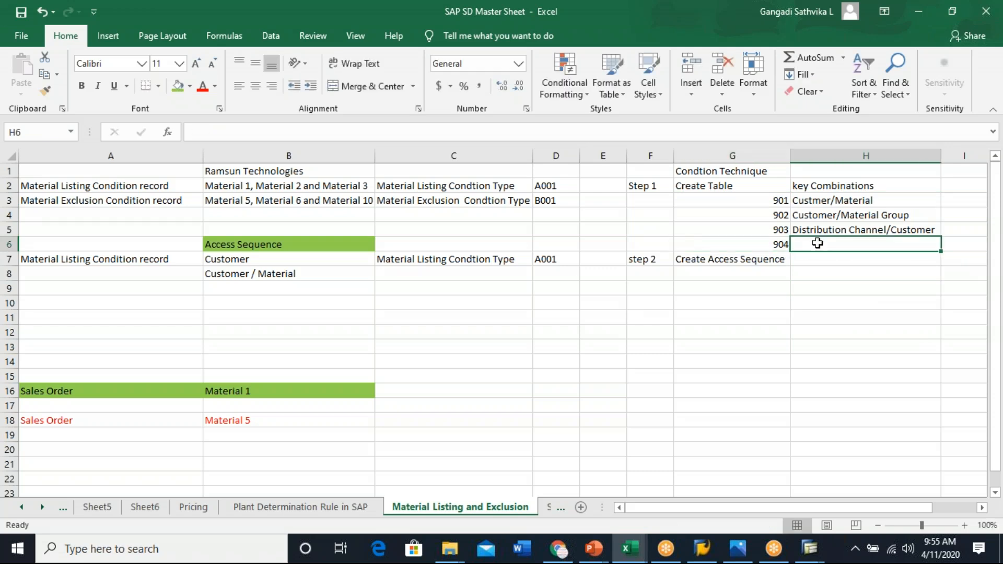
{"action": "type", "text": "Distribution Channel/Customer"}
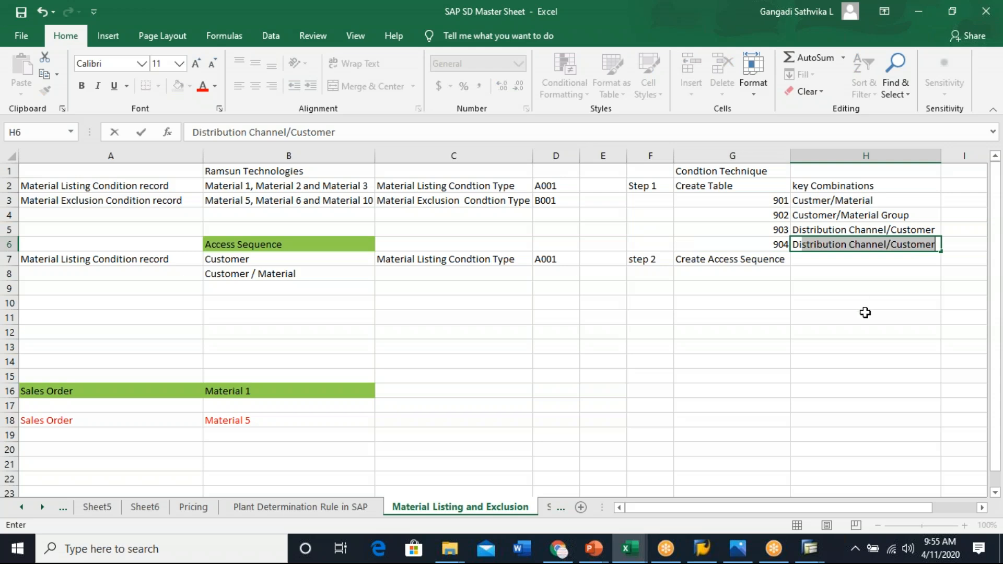
{"action": "left_click", "coordinate": [865, 312]}
{"action": "left_click", "coordinate": [891, 244]}
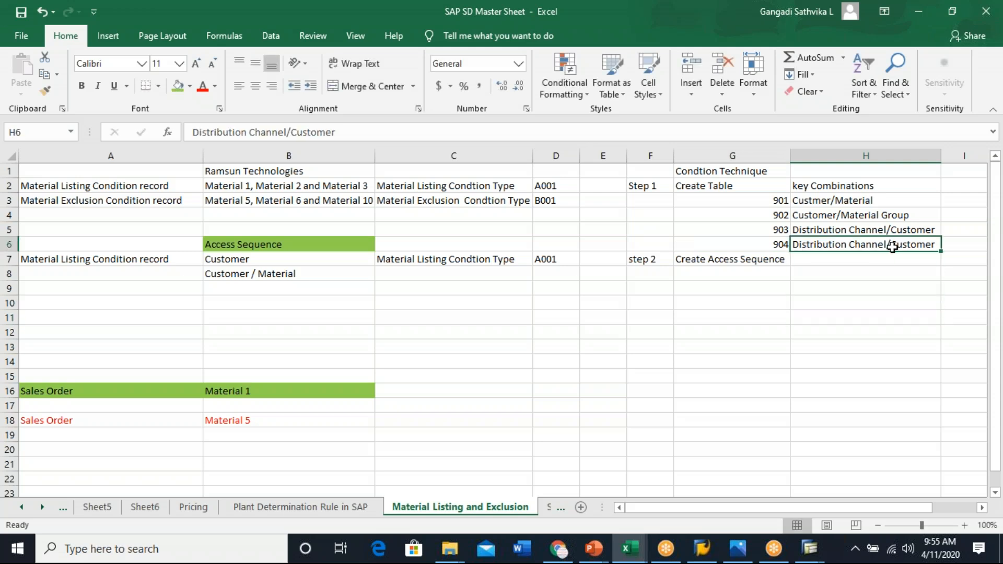
{"action": "double_click", "coordinate": [892, 247]}
{"action": "type", "text": "Distrib"}
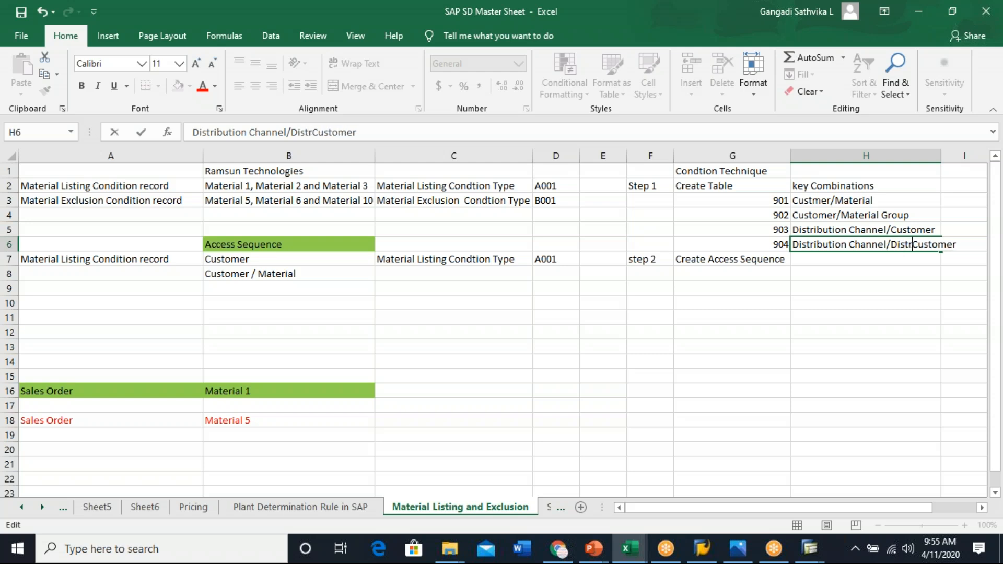
{"action": "key", "text": "BackSpace"}
{"action": "key", "text": "BackSpace"}
{"action": "key", "text": "BackSpace"}
{"action": "key", "text": "BackSpace"}
{"action": "key", "text": "BackSpace"}
{"action": "type", "text": "visoo"}
{"action": "key", "text": "BackSpace"}
{"action": "type", "text": "n/"}
{"action": "left_click", "coordinate": [800, 337]}
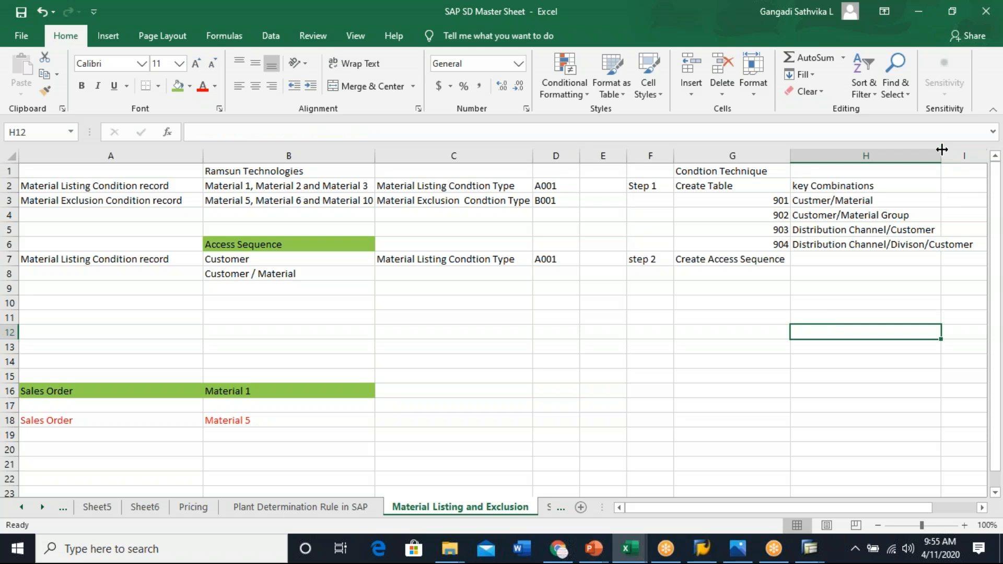
{"action": "left_click_drag", "start_coordinate": [942, 153], "coordinate": [980, 153]}
{"action": "left_click", "coordinate": [898, 280]}
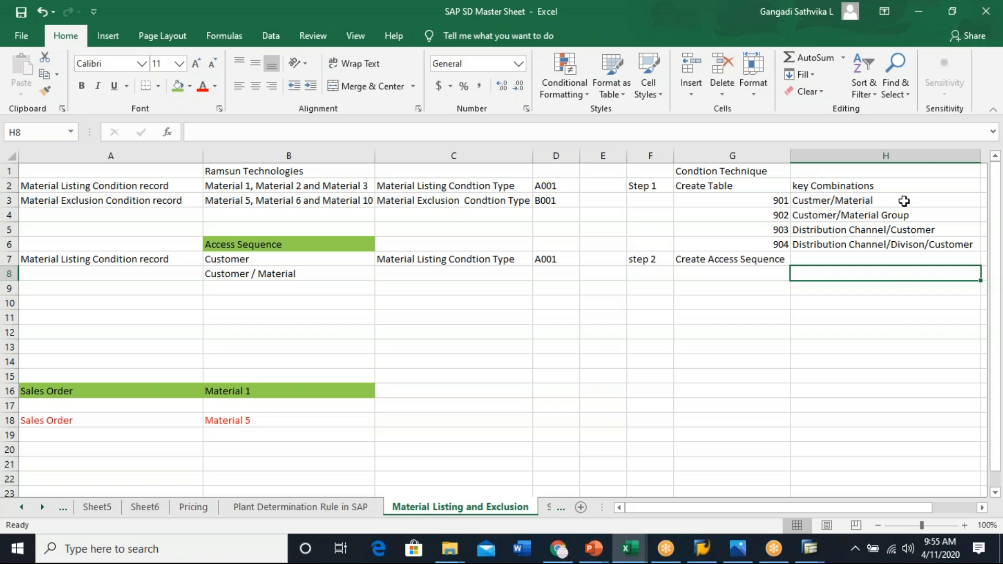
- Review the table numbers and key combination entries in rows 3 to 6
{"action": "left_click_drag", "start_coordinate": [865, 200], "coordinate": [875, 246]}
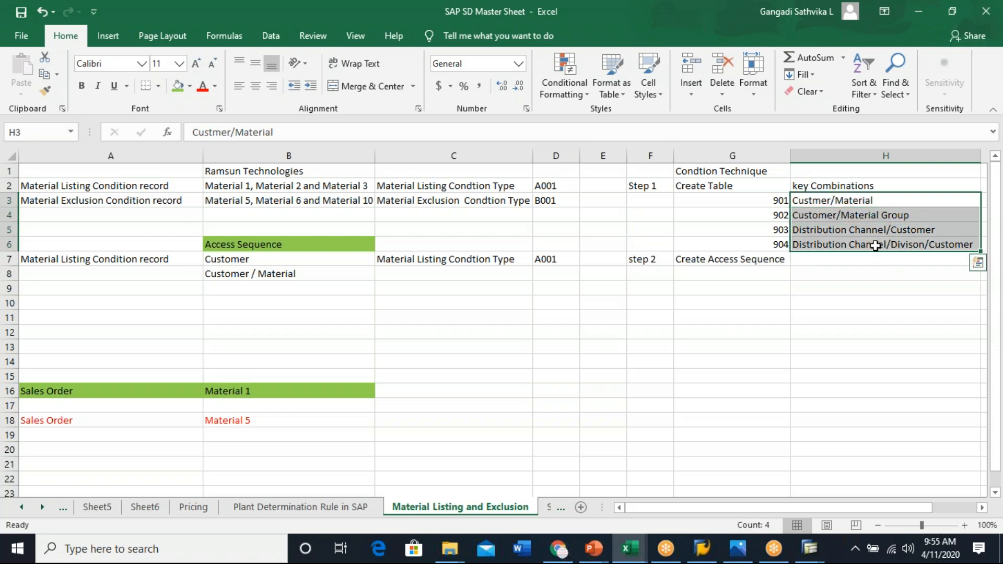
{"action": "left_click", "coordinate": [873, 200]}
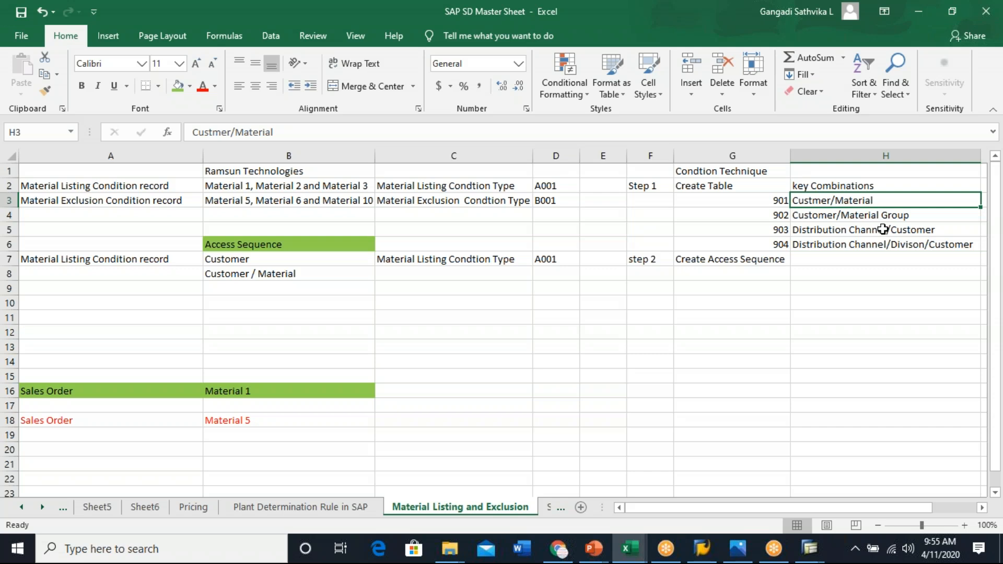
{"action": "left_click", "coordinate": [903, 214]}
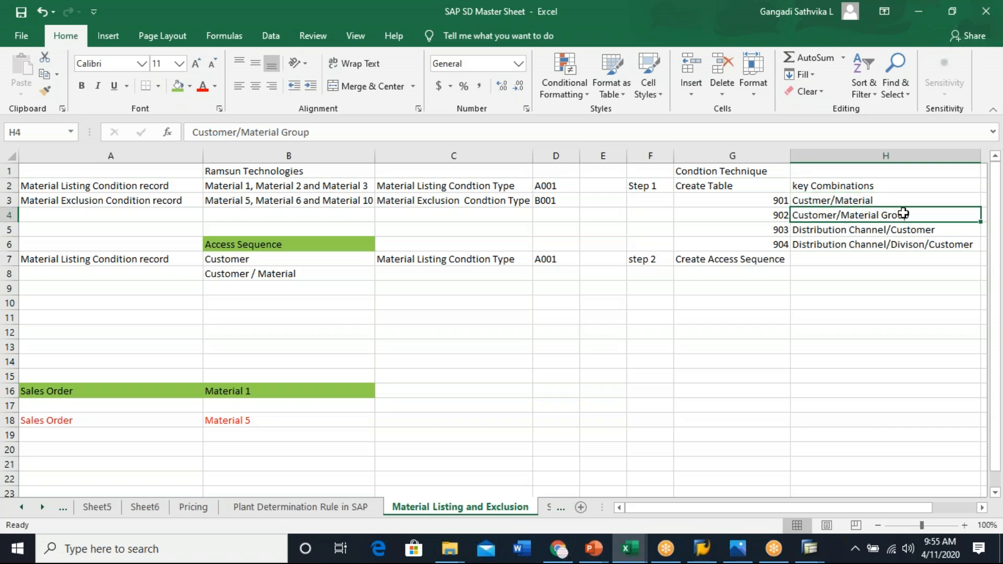
{"action": "left_click", "coordinate": [848, 233]}
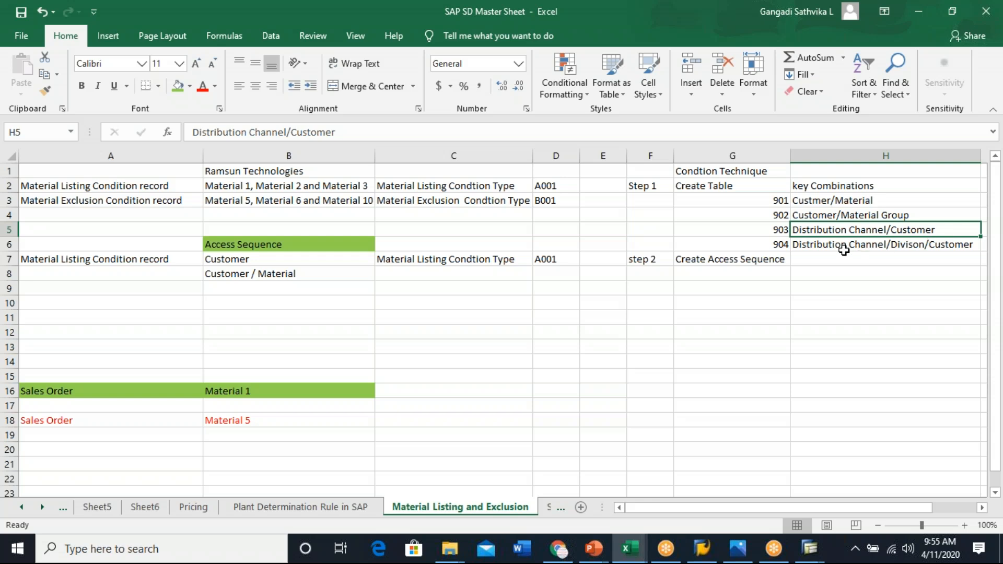
{"action": "left_click", "coordinate": [868, 247]}
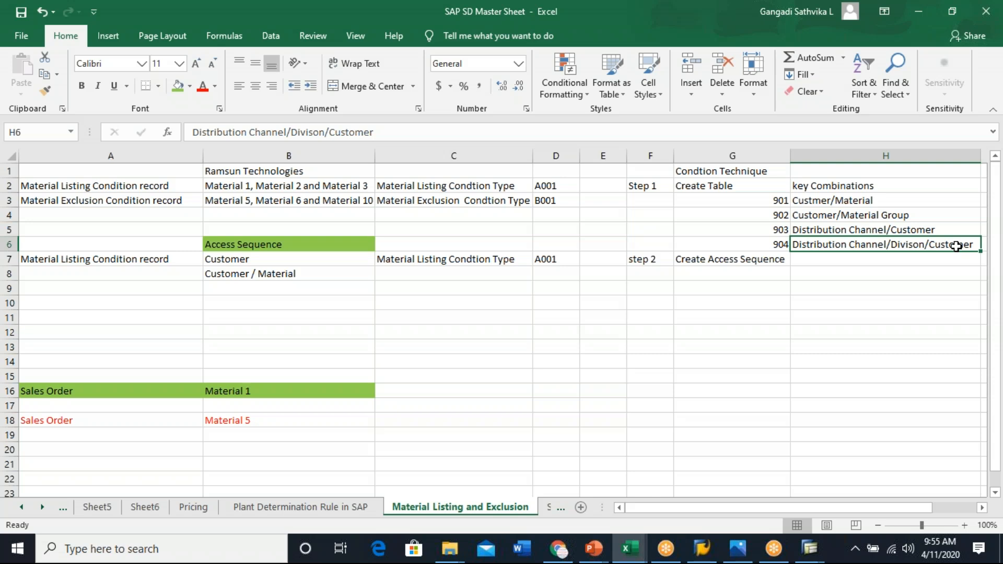
{"action": "left_click", "coordinate": [776, 200]}
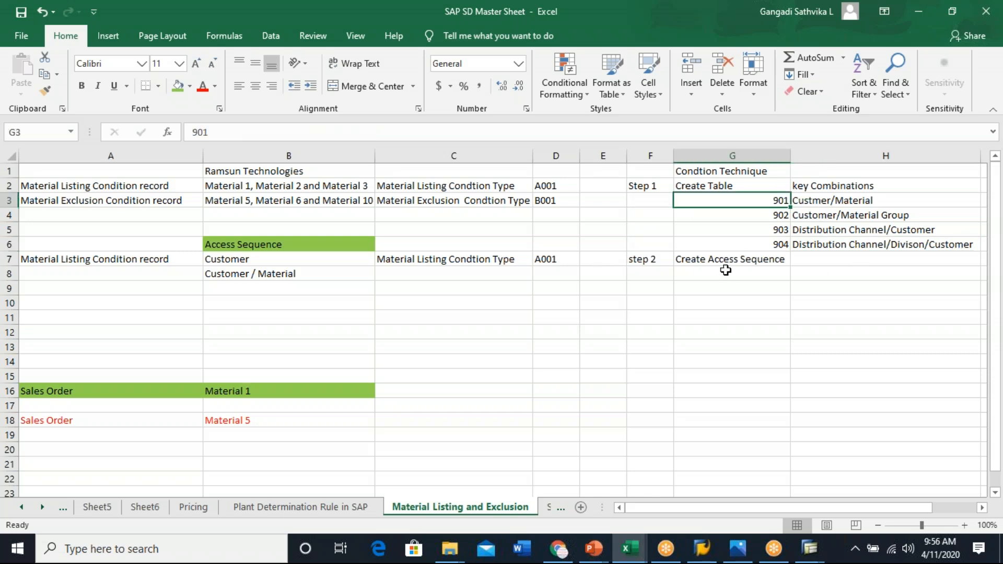
{"action": "left_click", "coordinate": [777, 256]}
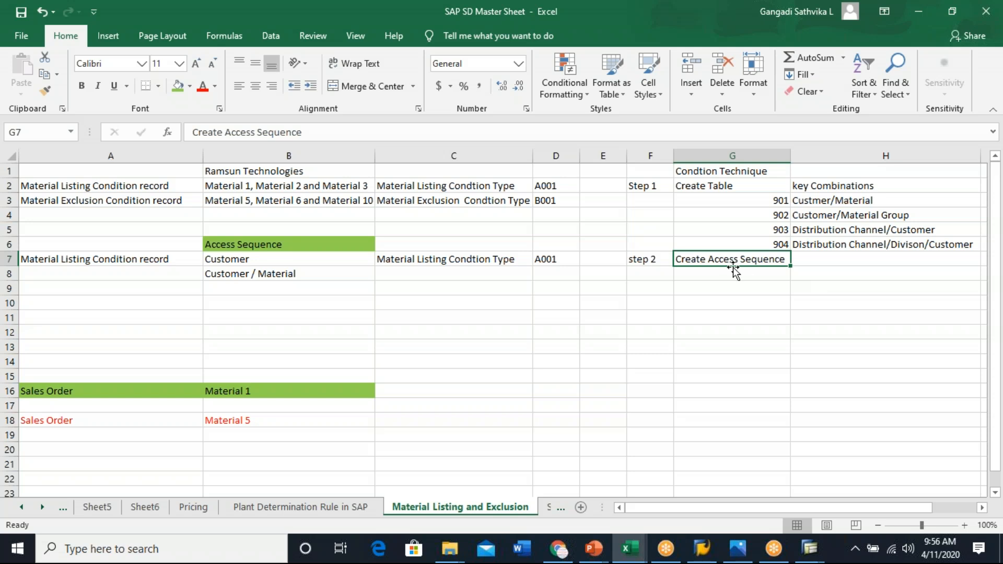
{"action": "left_click_drag", "start_coordinate": [840, 199], "coordinate": [851, 243]}
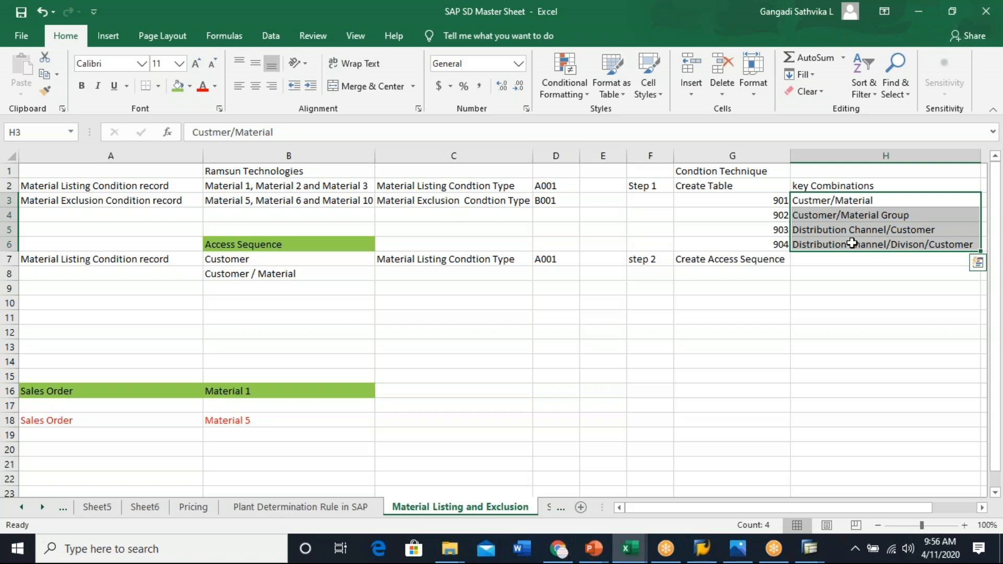
{"action": "left_click", "coordinate": [857, 272]}
{"action": "left_click", "coordinate": [862, 240]}
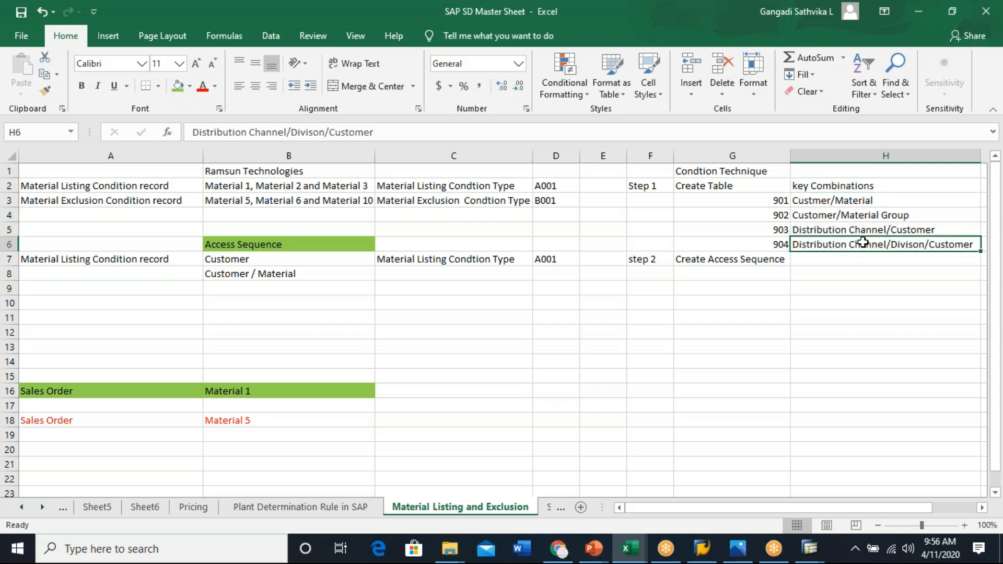
{"action": "left_click_drag", "start_coordinate": [780, 240], "coordinate": [845, 243]}
{"action": "key", "text": "ctrl+c"}
{"action": "left_click", "coordinate": [824, 258]}
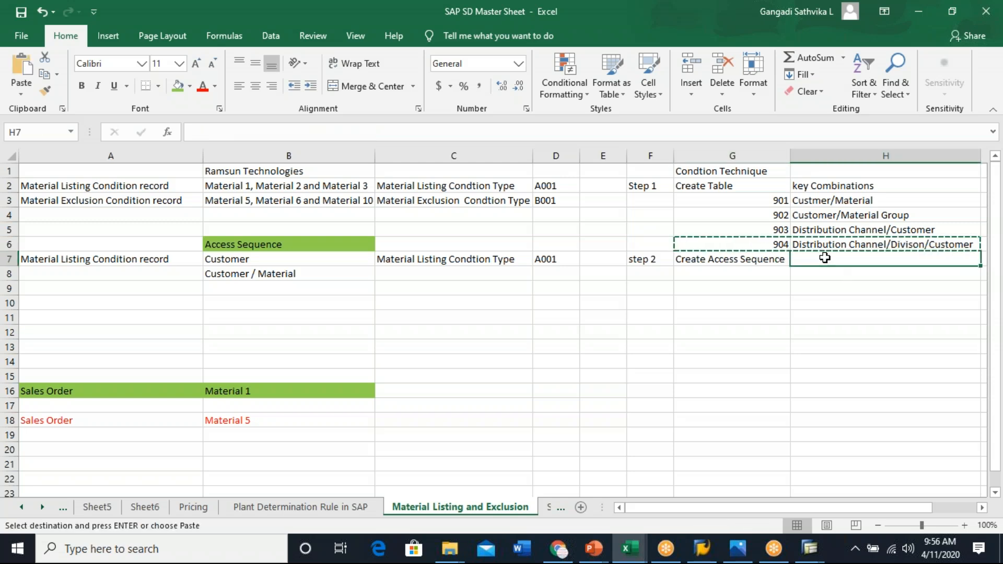
{"action": "key", "text": "Escape"}
{"action": "left_click", "coordinate": [900, 311]}
{"action": "left_click_drag", "start_coordinate": [778, 243], "coordinate": [842, 241]}
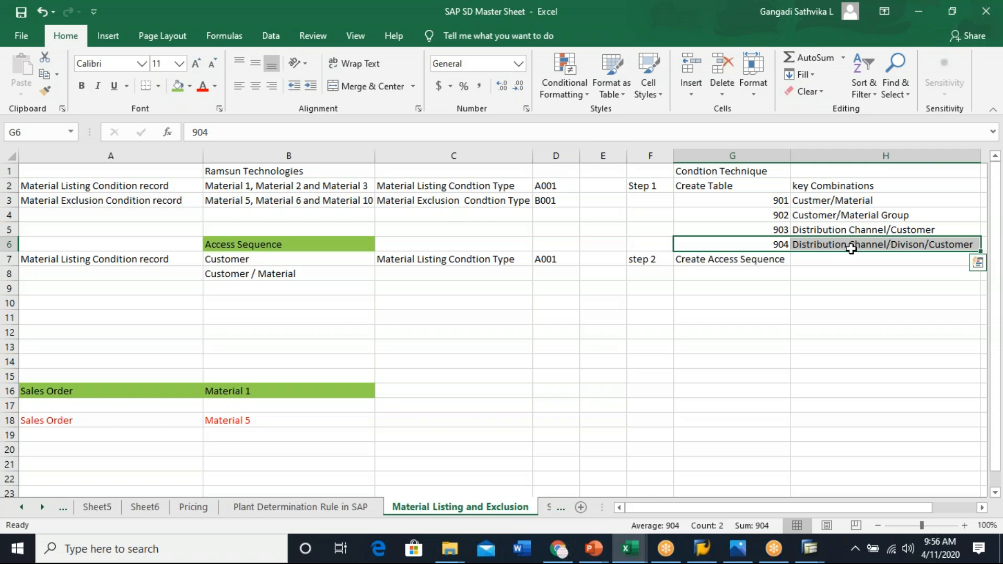
{"action": "key", "text": "ctrl+q"}
{"action": "left_click", "coordinate": [871, 449]}
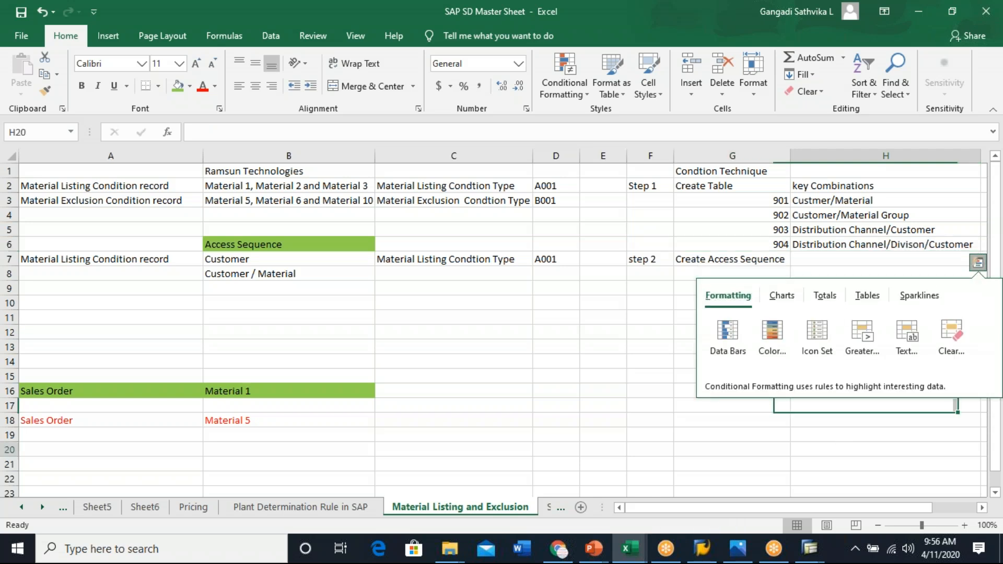
{"action": "left_click_drag", "start_coordinate": [779, 243], "coordinate": [813, 248]}
{"action": "left_click", "coordinate": [720, 355]}
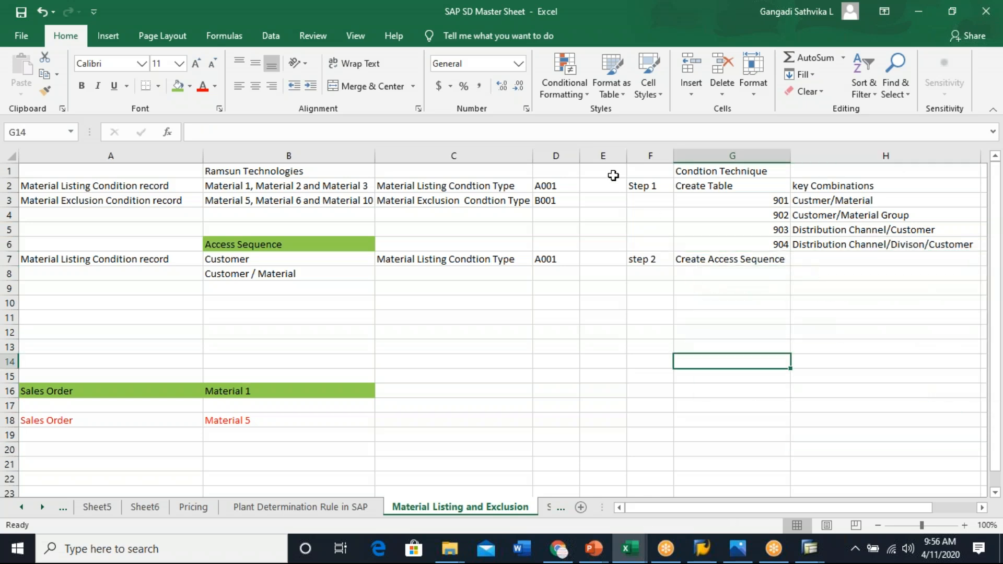
- Delete the empty column E between the condition type codes and the step labels
{"action": "left_click", "coordinate": [602, 156]}
{"action": "right_click", "coordinate": [588, 184]}
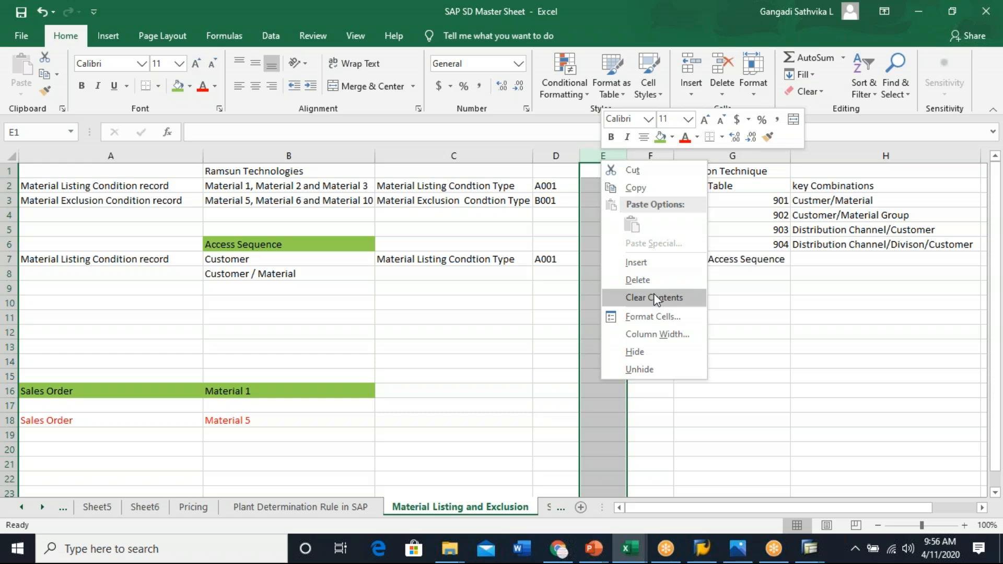
{"action": "left_click", "coordinate": [653, 283]}
{"action": "left_click", "coordinate": [801, 380]}
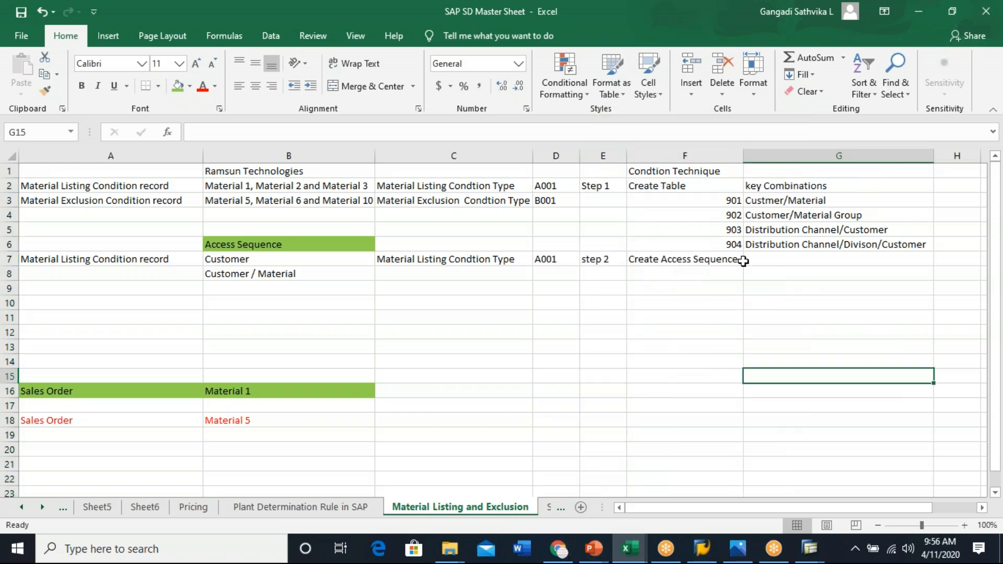
- Copy table 904 and its key combination into the step 2 row beside Create Access Sequence
{"action": "left_click_drag", "start_coordinate": [734, 243], "coordinate": [822, 243]}
{"action": "key", "text": "ctrl+c"}
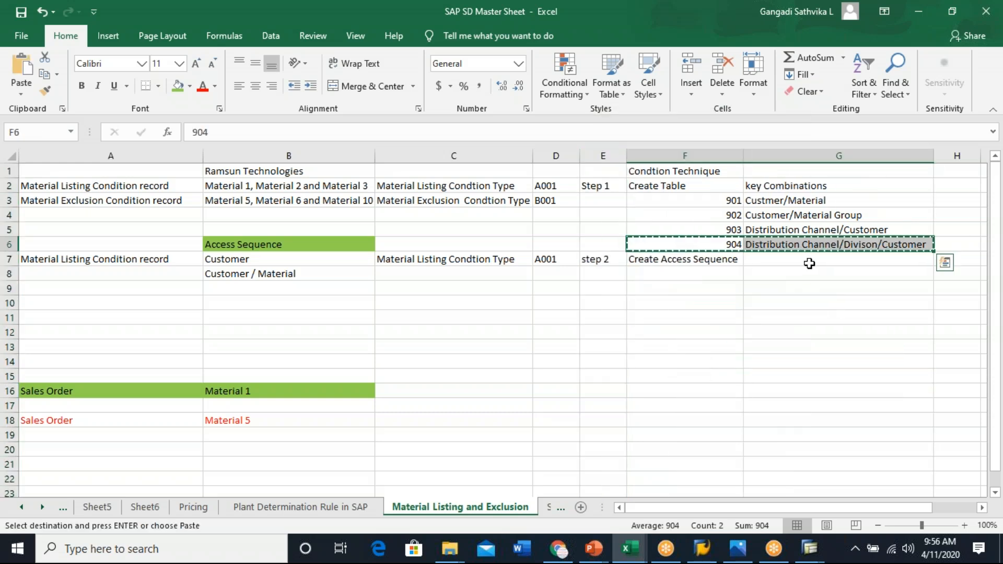
{"action": "left_click", "coordinate": [808, 261]}
{"action": "key", "text": "ctrl+v"}
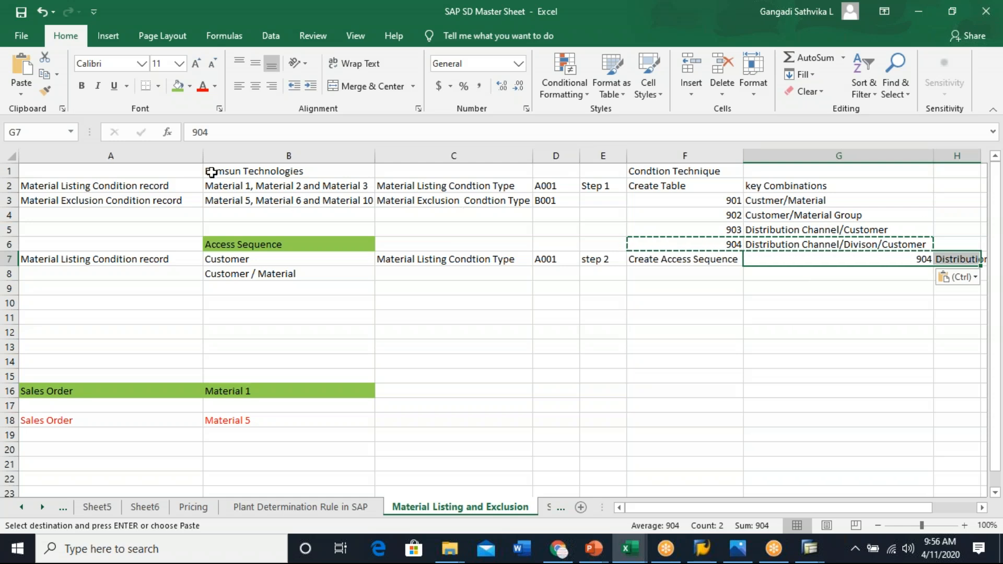
- Narrow column C and copy table 903 with its key combination into row 8 below table 904
{"action": "left_click_drag", "start_coordinate": [533, 156], "coordinate": [485, 155]}
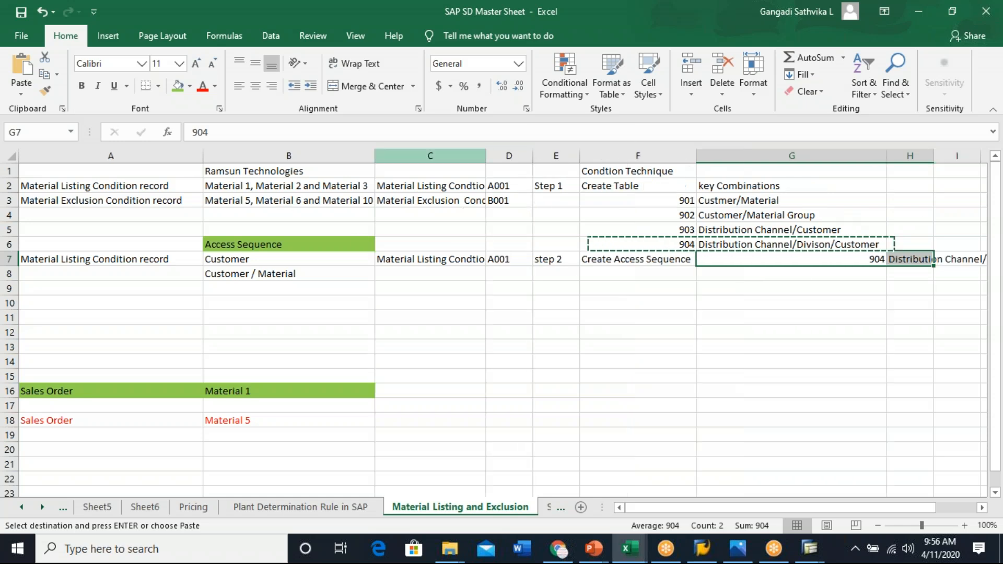
{"action": "left_click", "coordinate": [637, 317]}
{"action": "left_click_drag", "start_coordinate": [692, 228], "coordinate": [714, 233]}
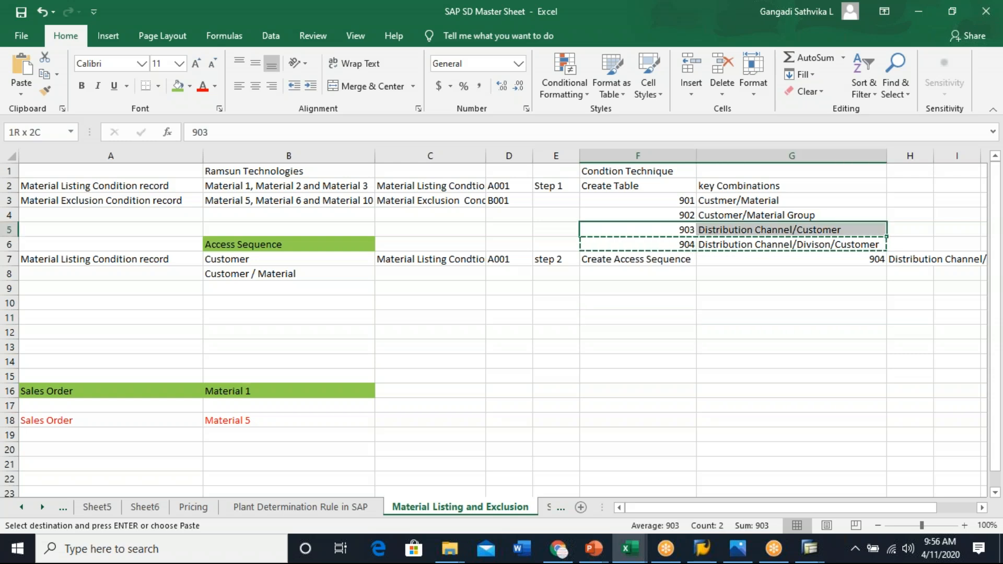
{"action": "key", "text": "ctrl+c"}
{"action": "left_click", "coordinate": [778, 273]}
{"action": "key", "text": "ctrl+v"}
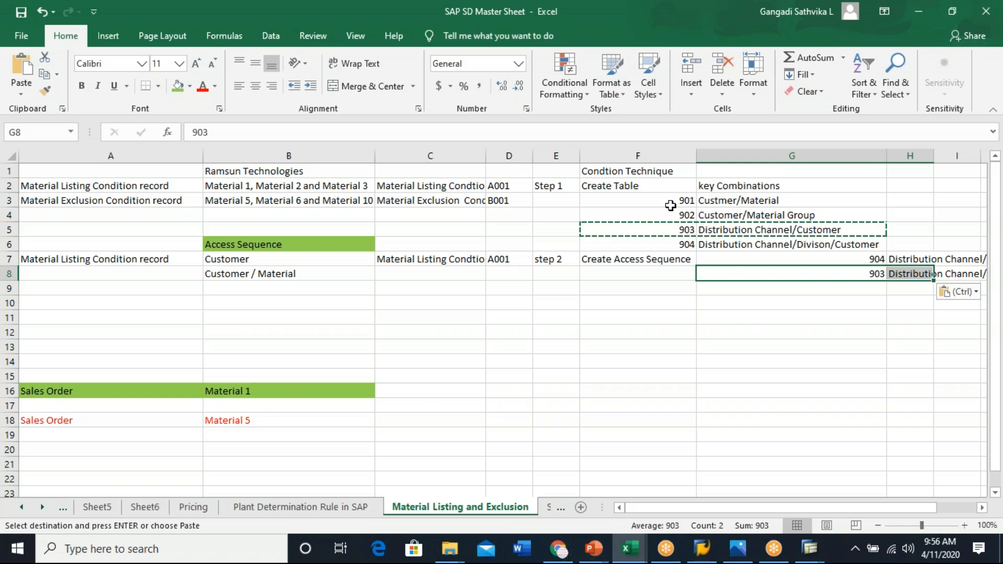
- Copy tables 902 and 901 with their key combinations into rows 9 and 10 of the access sequence list
{"action": "left_click_drag", "start_coordinate": [683, 214], "coordinate": [752, 219]}
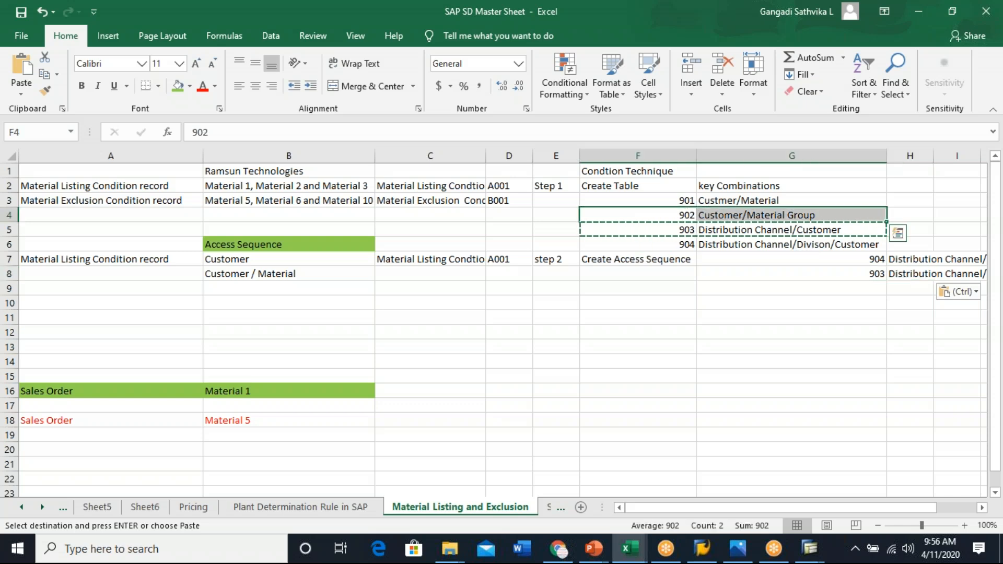
{"action": "key", "text": "ctrl+c"}
{"action": "left_click", "coordinate": [851, 286]}
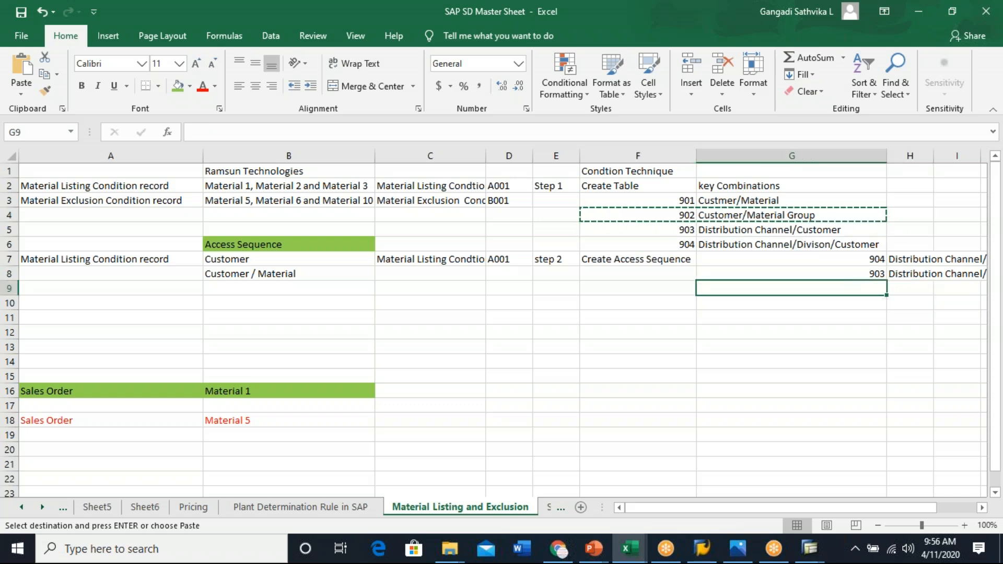
{"action": "key", "text": "ctrl+v"}
{"action": "key", "text": "ctrl"}
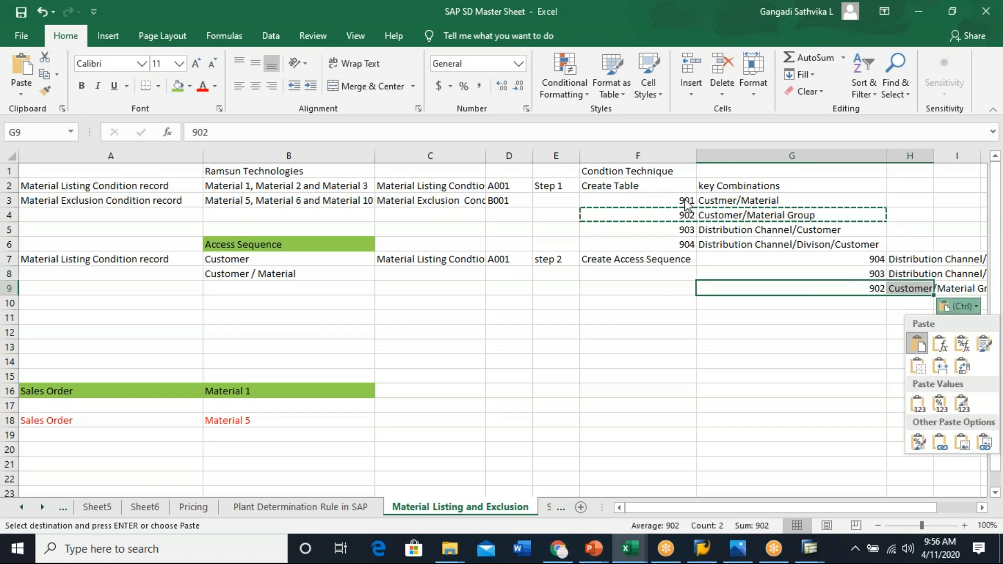
{"action": "key", "text": "Escape"}
{"action": "left_click_drag", "start_coordinate": [678, 200], "coordinate": [758, 201]}
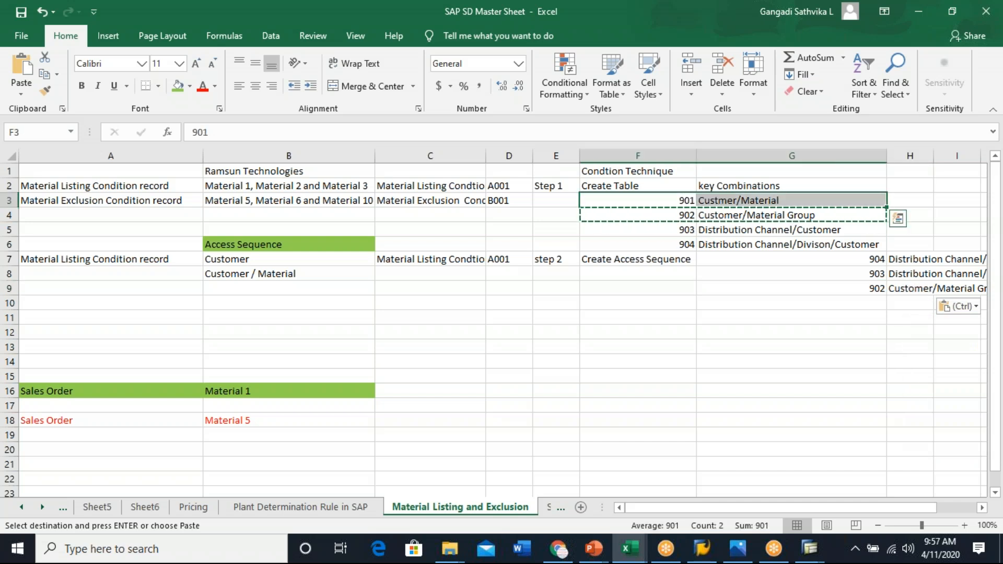
{"action": "key", "text": "ctrl+c"}
{"action": "left_click", "coordinate": [859, 306]}
{"action": "key", "text": "ctrl+v"}
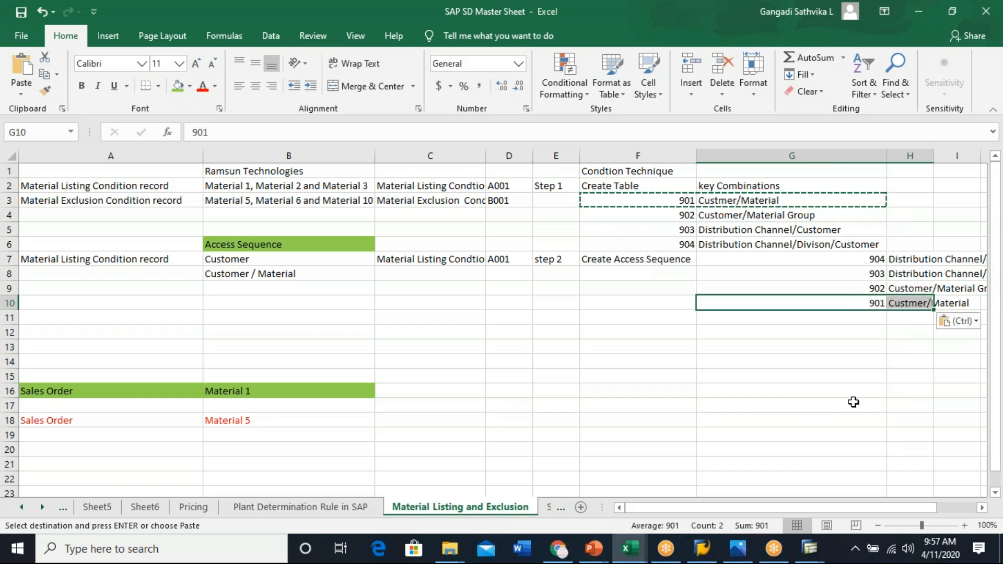
{"action": "left_click", "coordinate": [853, 404]}
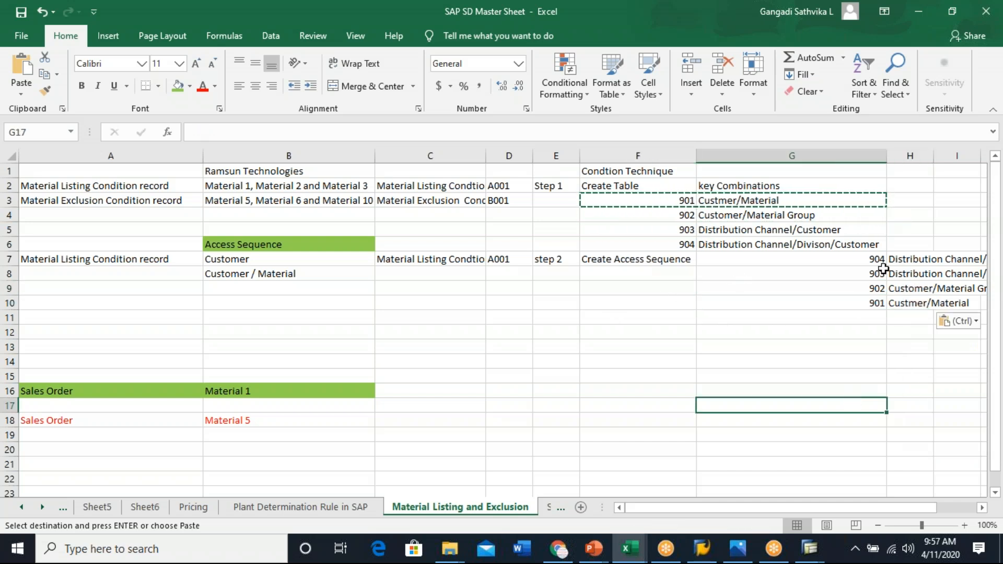
{"action": "left_click_drag", "start_coordinate": [875, 257], "coordinate": [939, 311]}
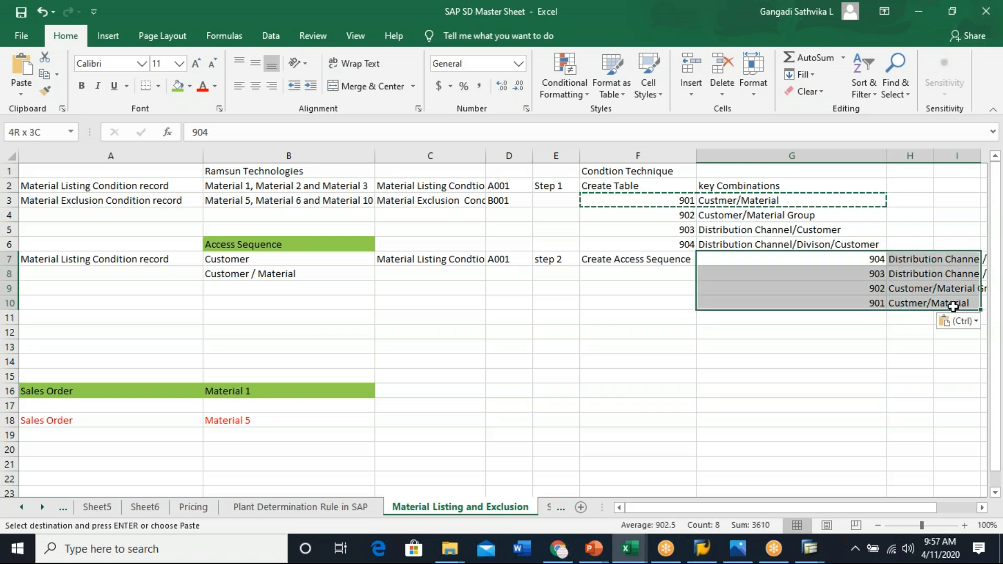
{"action": "left_click", "coordinate": [790, 393]}
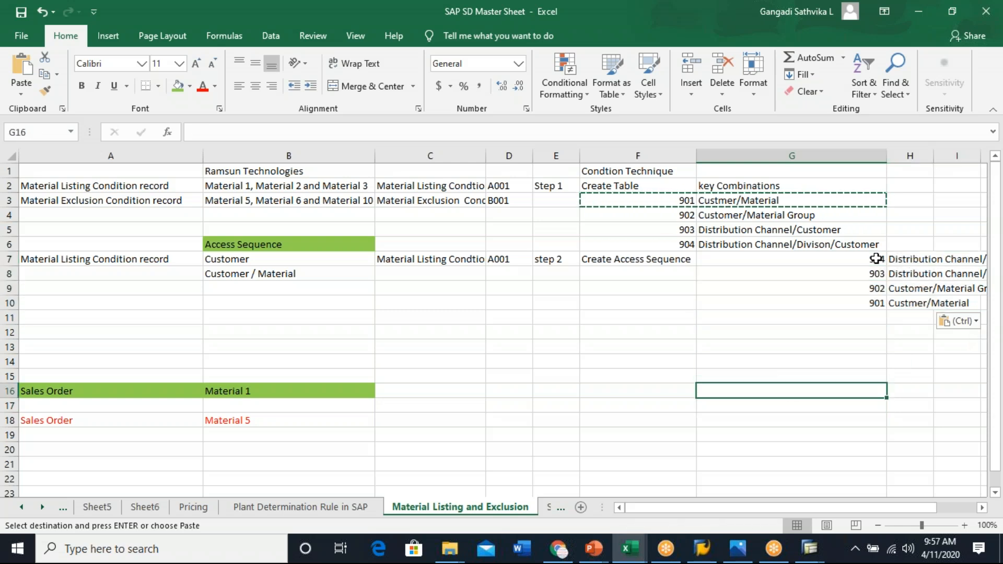
- Widen column F and append (PR00) to the Create Access Sequence label in F7
{"action": "left_click", "coordinate": [653, 260]}
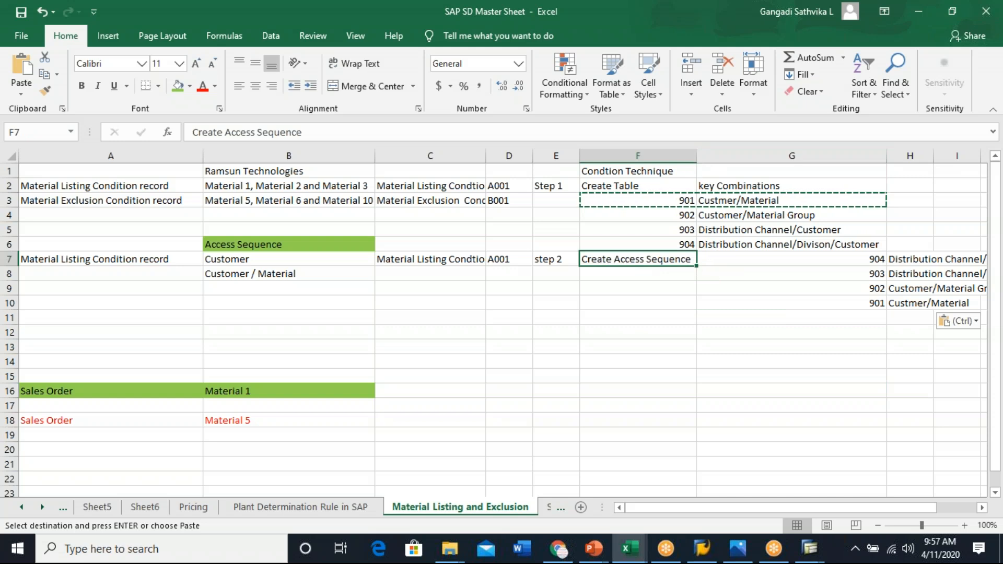
{"action": "left_click_drag", "start_coordinate": [697, 158], "coordinate": [716, 158]}
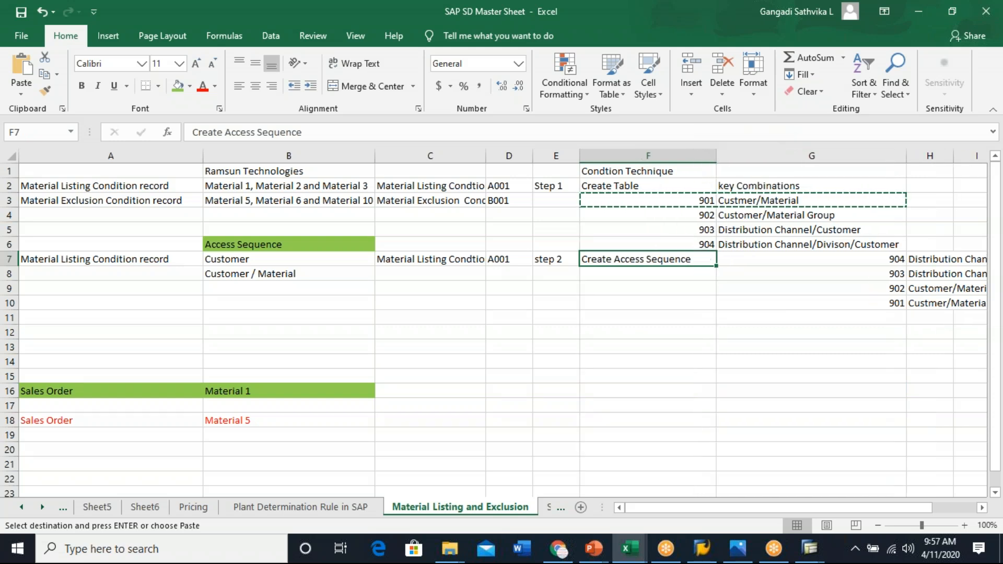
{"action": "double_click", "coordinate": [700, 259]}
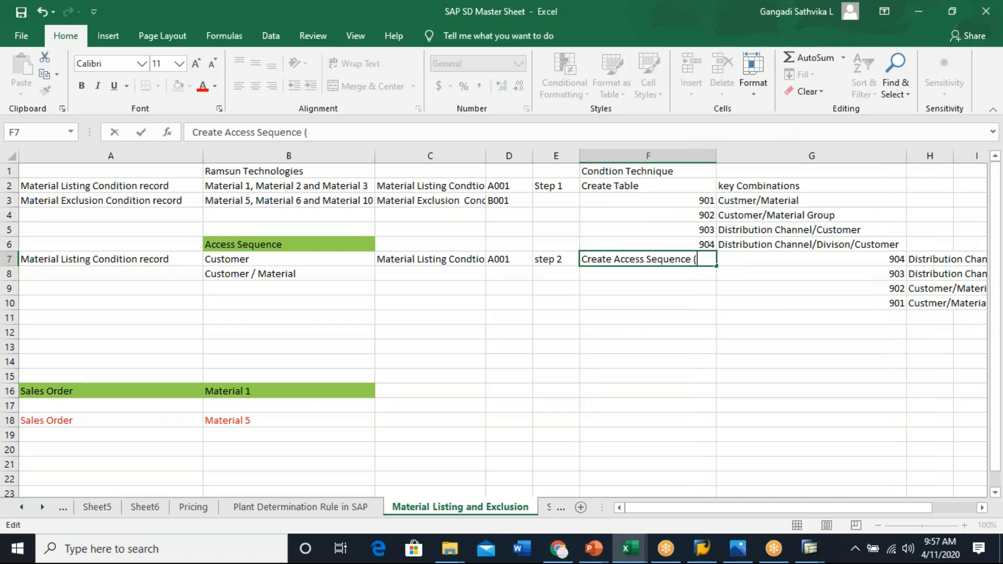
{"action": "type", "text": "(PR))"}
{"action": "type", "text": "00"}
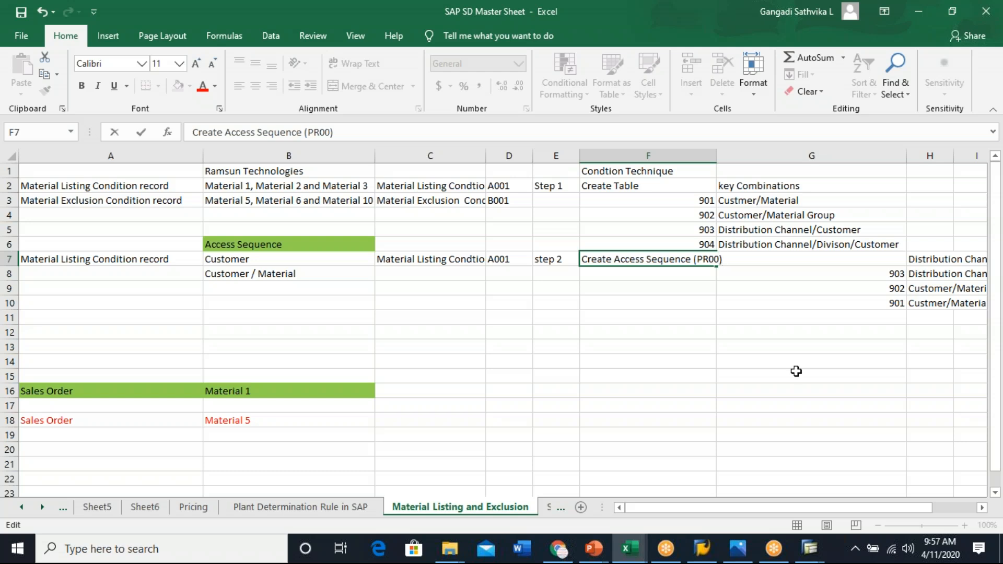
{"action": "left_click", "coordinate": [796, 371]}
- Autofit column F and narrow columns A and B
{"action": "double_click", "coordinate": [716, 155]}
{"action": "left_click", "coordinate": [706, 258]}
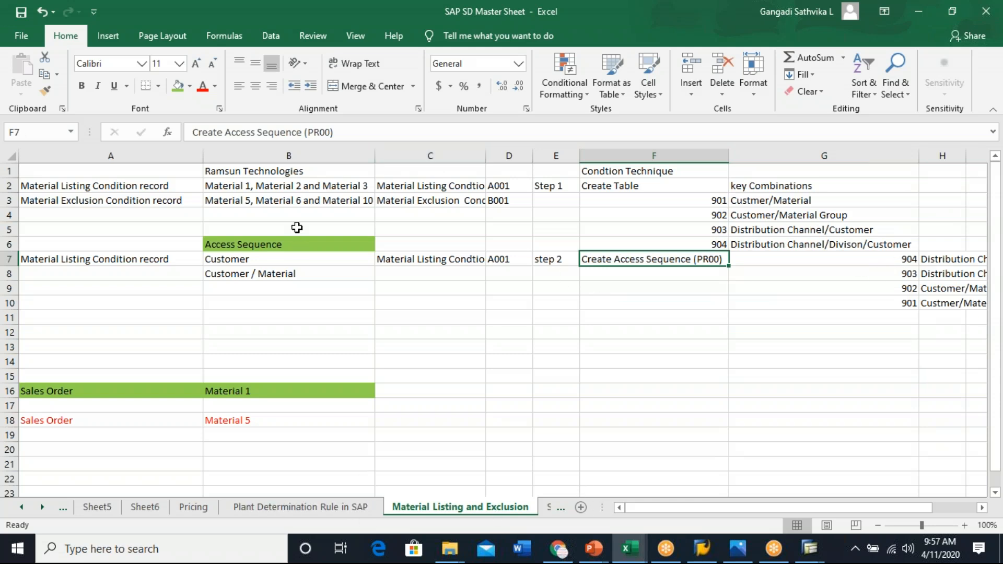
{"action": "left_click_drag", "start_coordinate": [203, 156], "coordinate": [103, 156]}
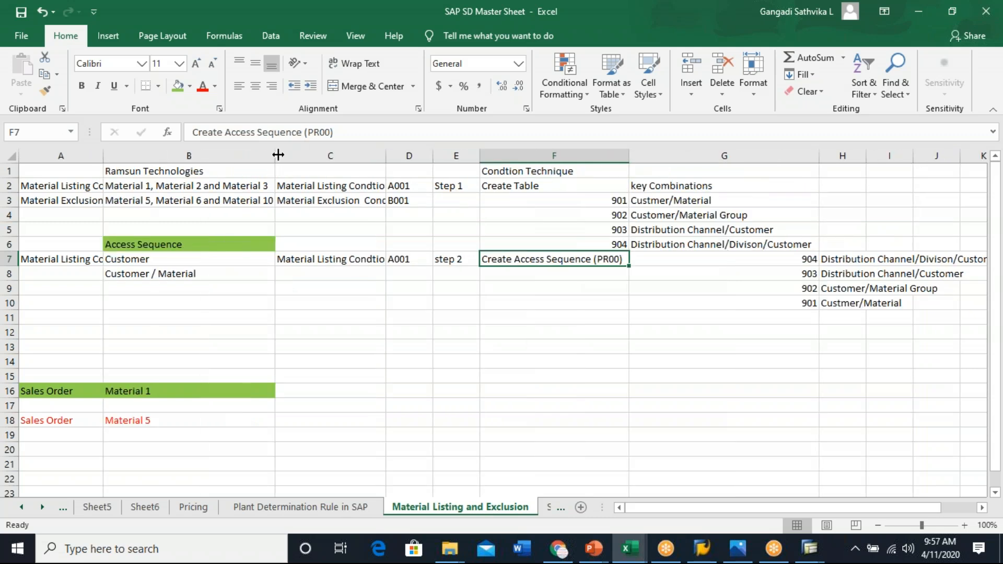
{"action": "left_click_drag", "start_coordinate": [276, 155], "coordinate": [201, 156]}
{"action": "left_click", "coordinate": [860, 359]}
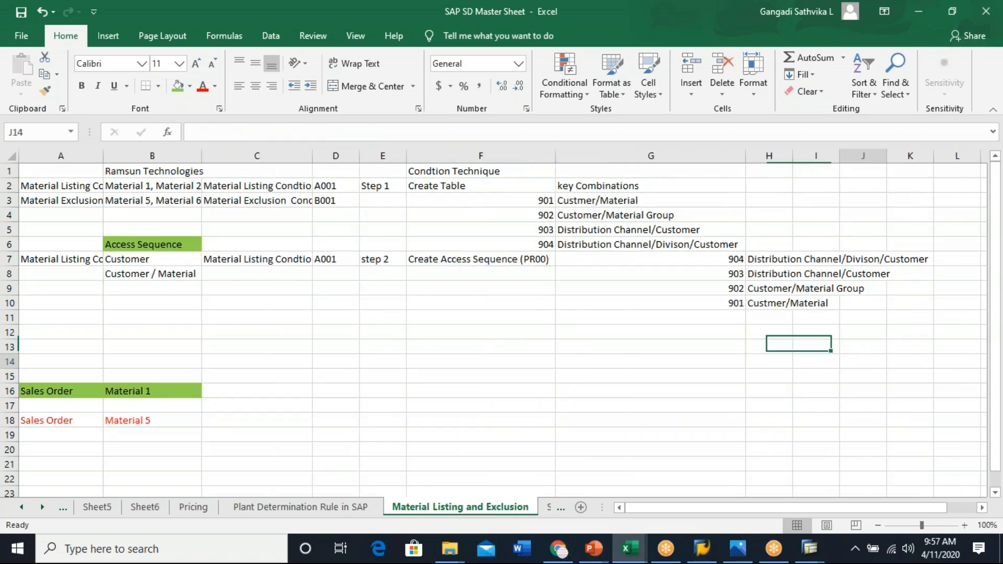
- Fill the condition technique area from F1 to K23 with yellow
{"action": "left_click_drag", "start_coordinate": [443, 171], "coordinate": [920, 485]}
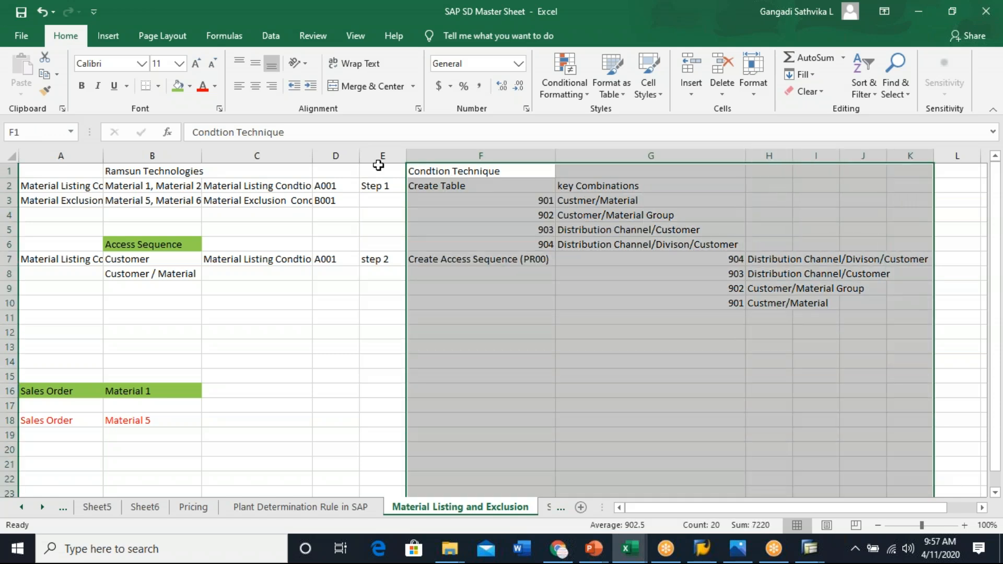
{"action": "left_click", "coordinate": [190, 86]}
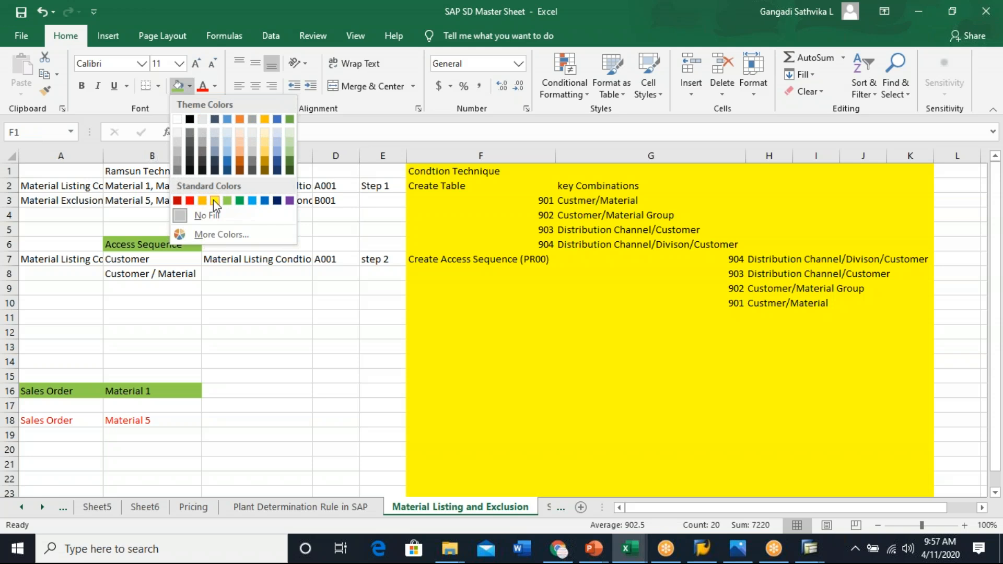
{"action": "left_click", "coordinate": [213, 200]}
{"action": "left_click", "coordinate": [576, 337]}
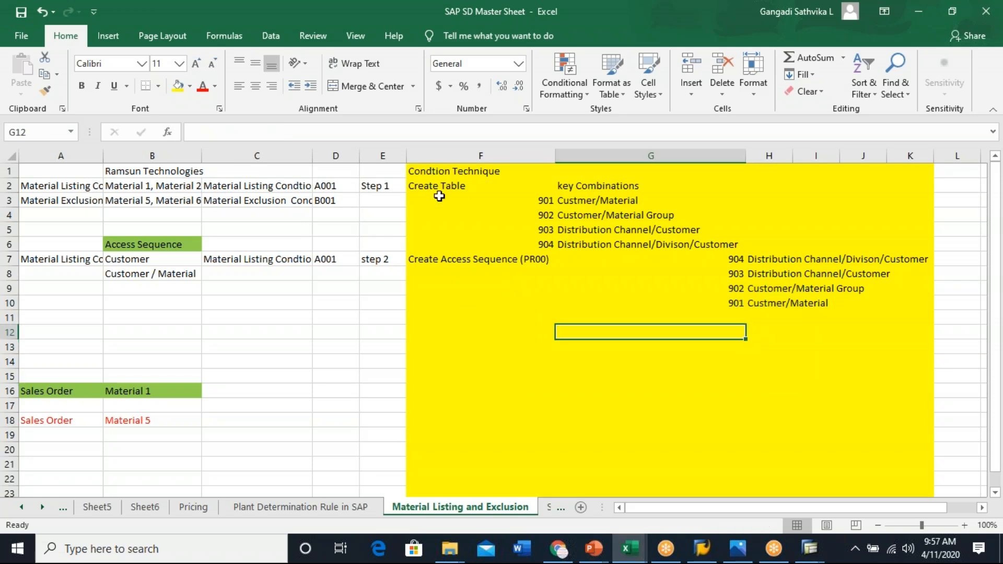
- Review the step labels, table numbers and key combinations in the condition technique area
{"action": "left_click", "coordinate": [440, 186]}
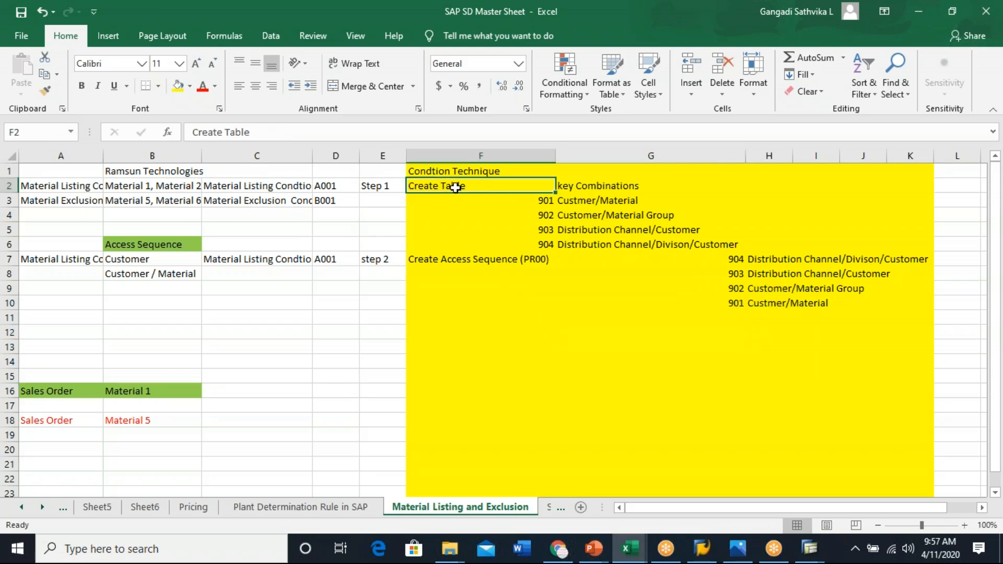
{"action": "left_click", "coordinate": [600, 186]}
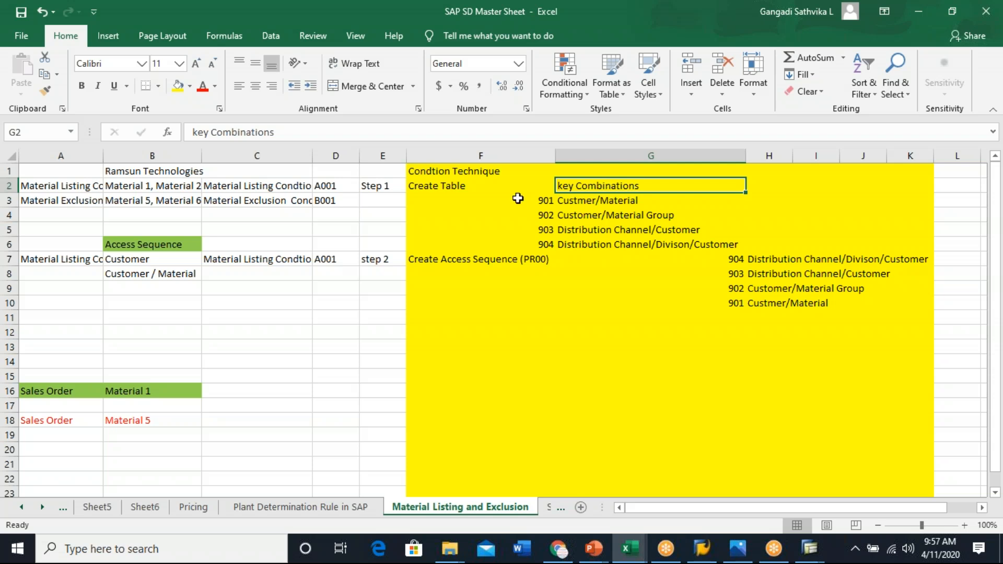
{"action": "left_click", "coordinate": [545, 201]}
{"action": "left_click", "coordinate": [609, 212]}
{"action": "left_click", "coordinate": [619, 228]}
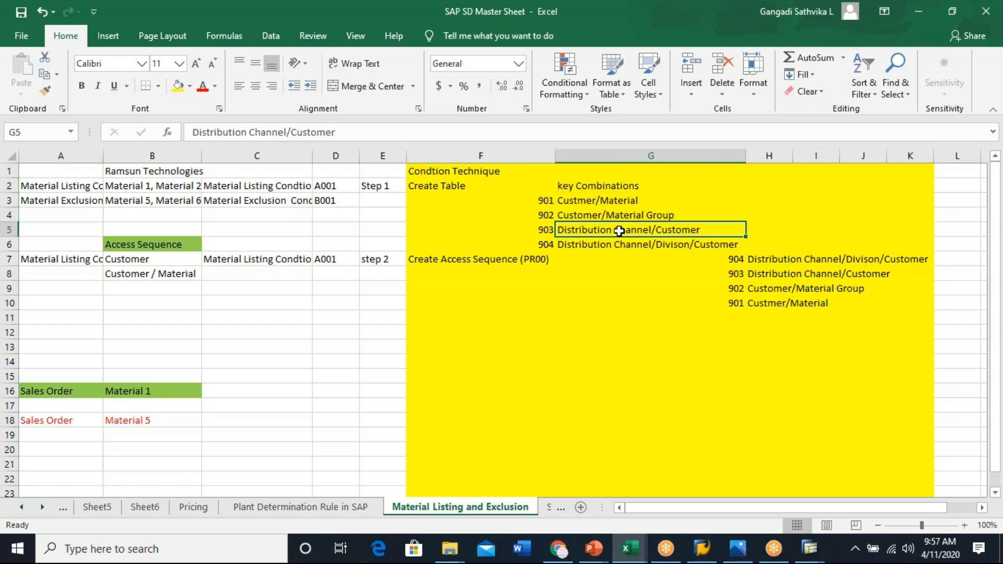
{"action": "left_click", "coordinate": [472, 258]}
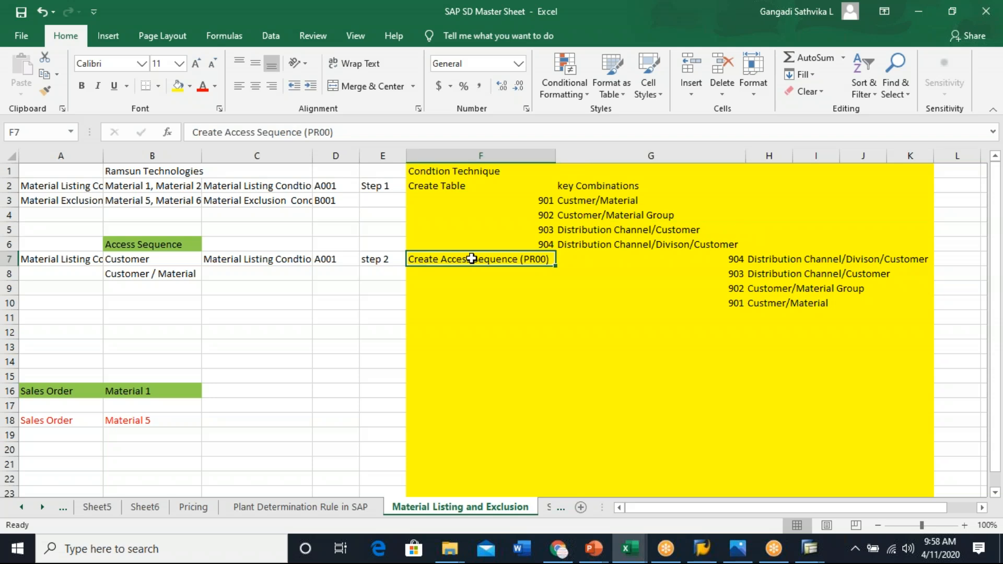
{"action": "left_click", "coordinate": [778, 259]}
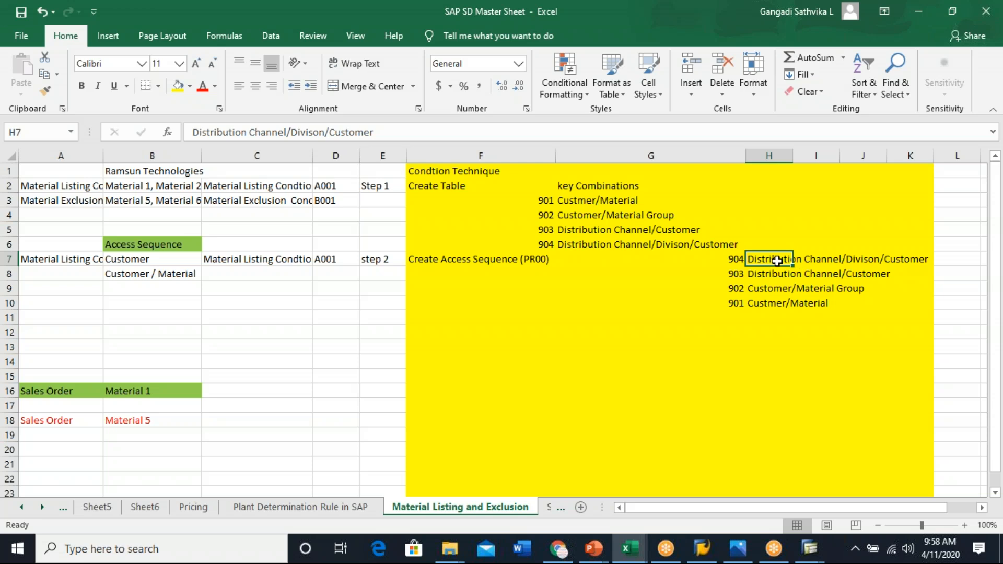
{"action": "left_click", "coordinate": [761, 273]}
{"action": "left_click", "coordinate": [779, 289]}
{"action": "left_click", "coordinate": [783, 304]}
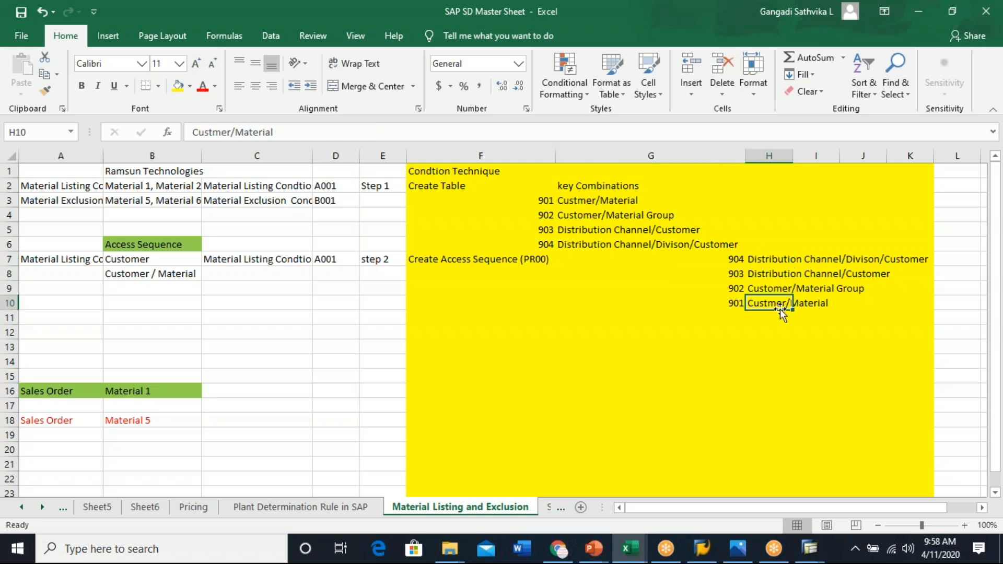
{"action": "left_click", "coordinate": [961, 261]}
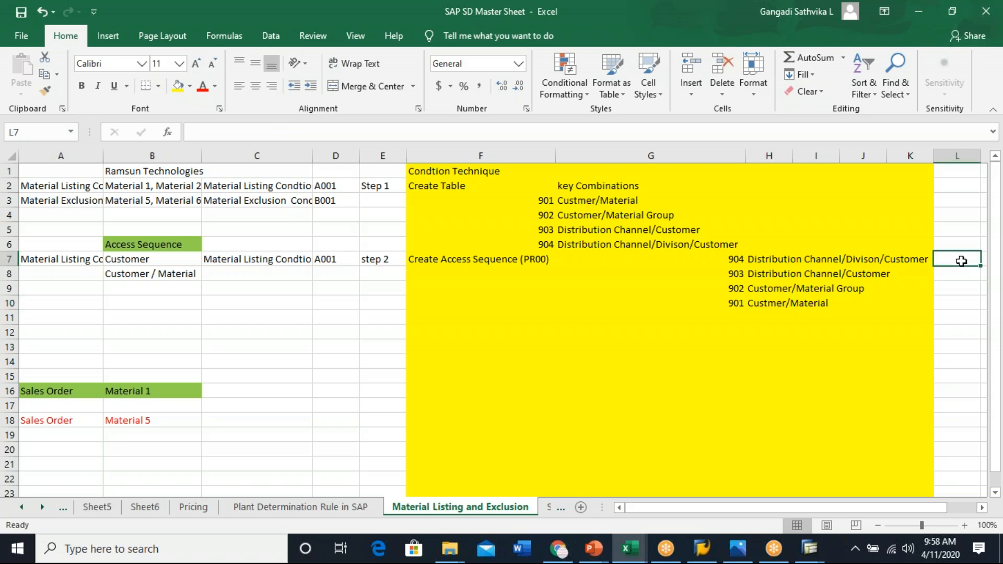
{"action": "left_click", "coordinate": [882, 258]}
{"action": "left_click", "coordinate": [949, 260]}
{"action": "type", "text": "X"}
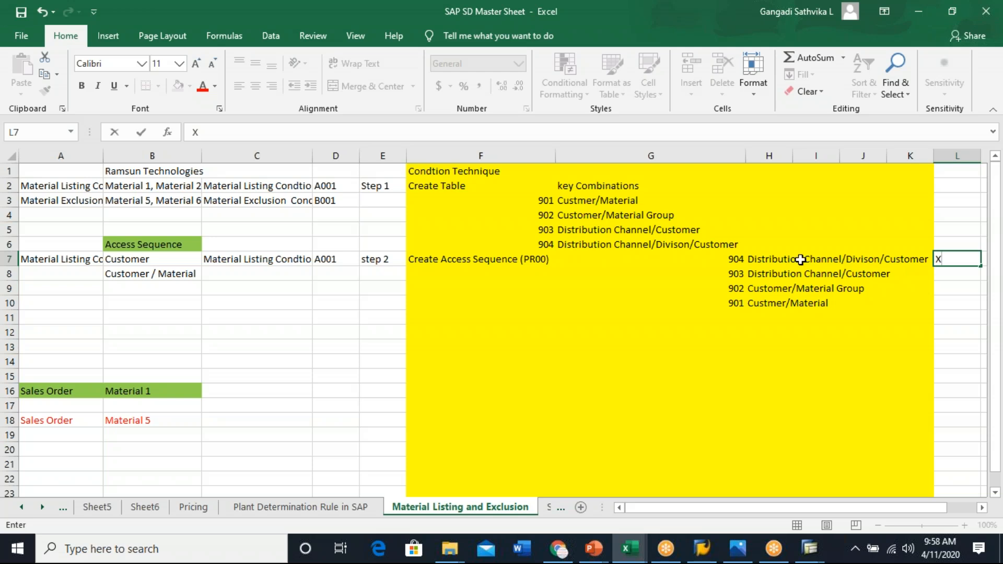
{"action": "left_click_drag", "start_coordinate": [758, 261], "coordinate": [862, 259]}
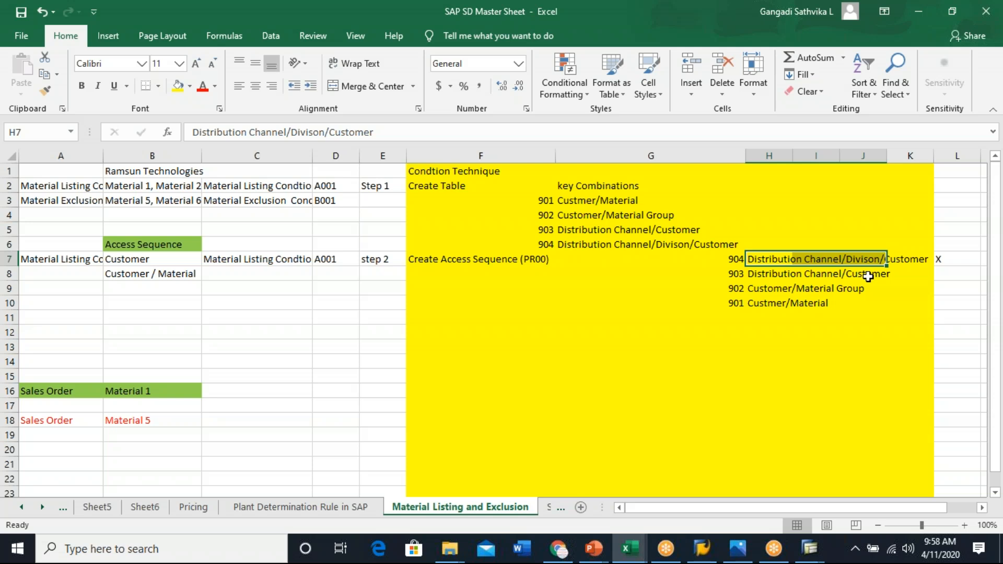
{"action": "left_click", "coordinate": [951, 260]}
{"action": "key", "text": "Delete"}
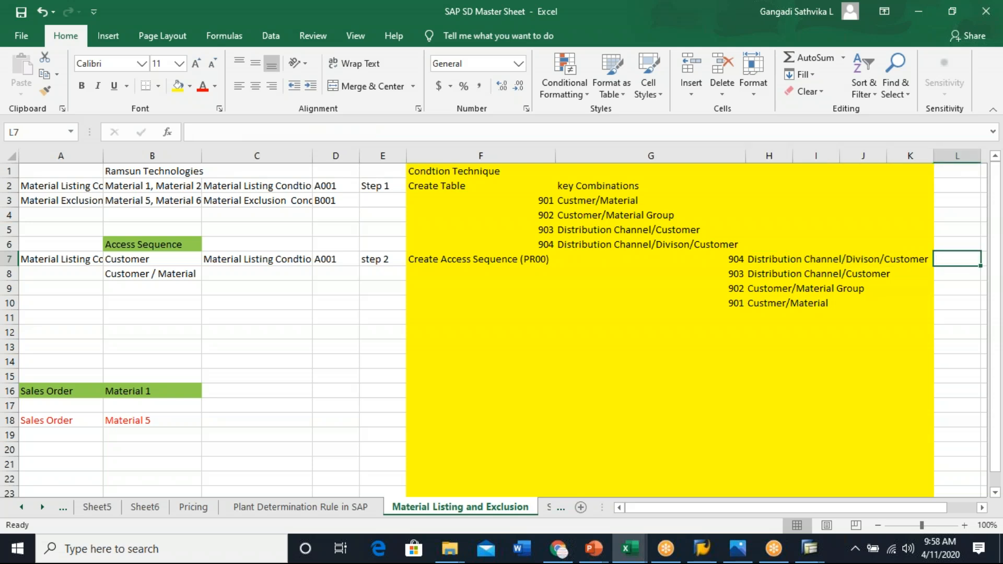
- Inspect the key combination cells of the access sequence in rows 7 to 10
{"action": "left_click", "coordinate": [864, 260]}
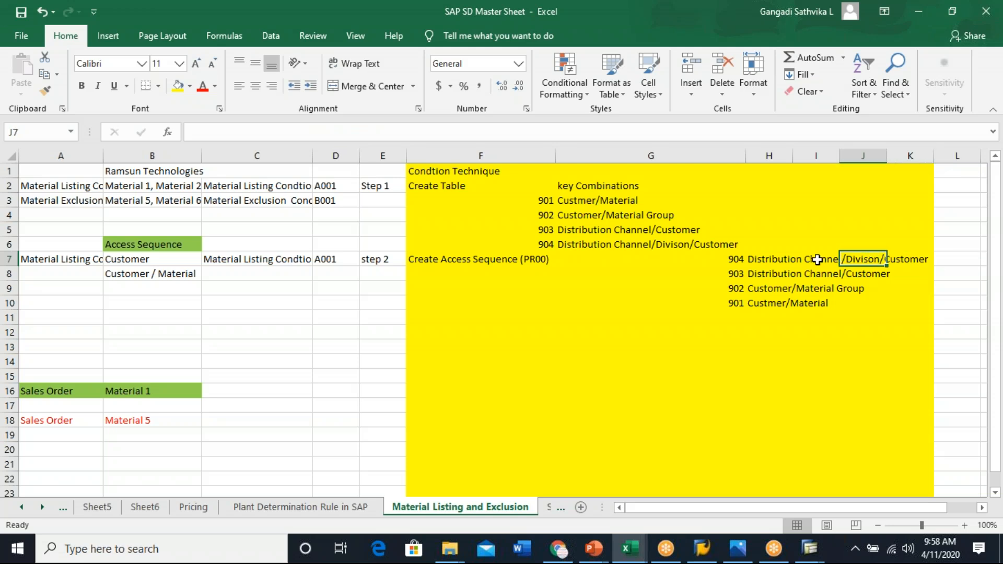
{"action": "left_click", "coordinate": [821, 276]}
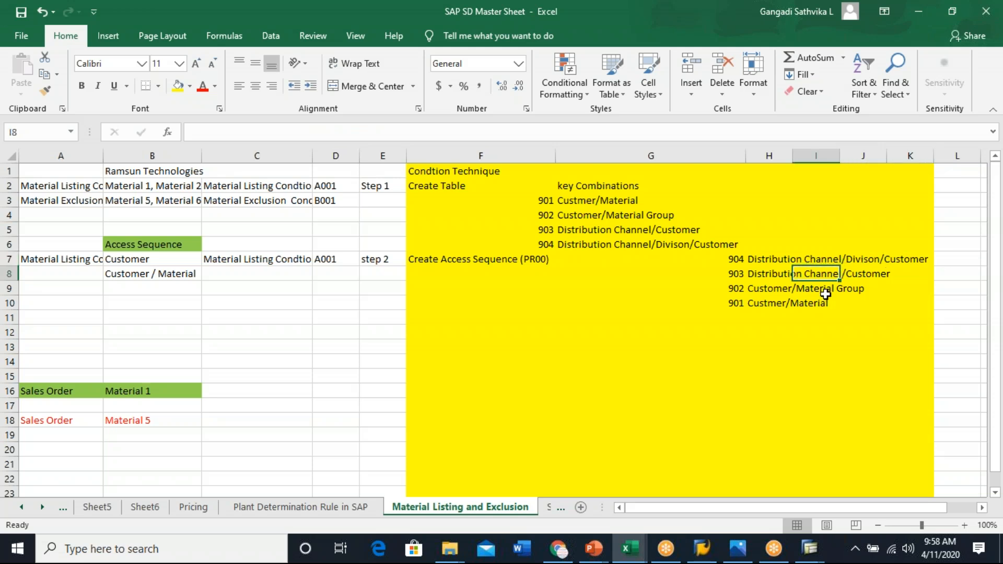
{"action": "left_click", "coordinate": [825, 291]}
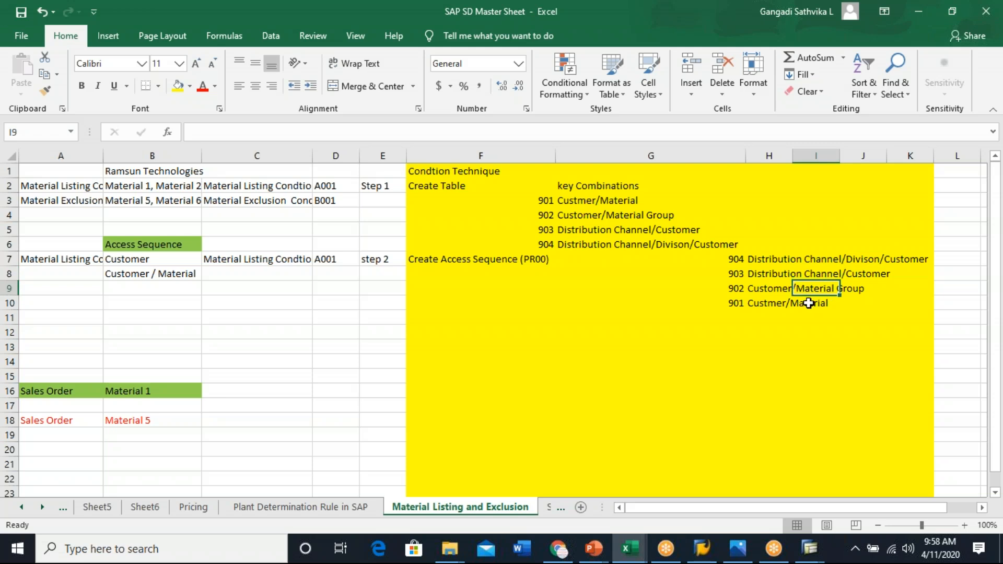
{"action": "left_click", "coordinate": [809, 303]}
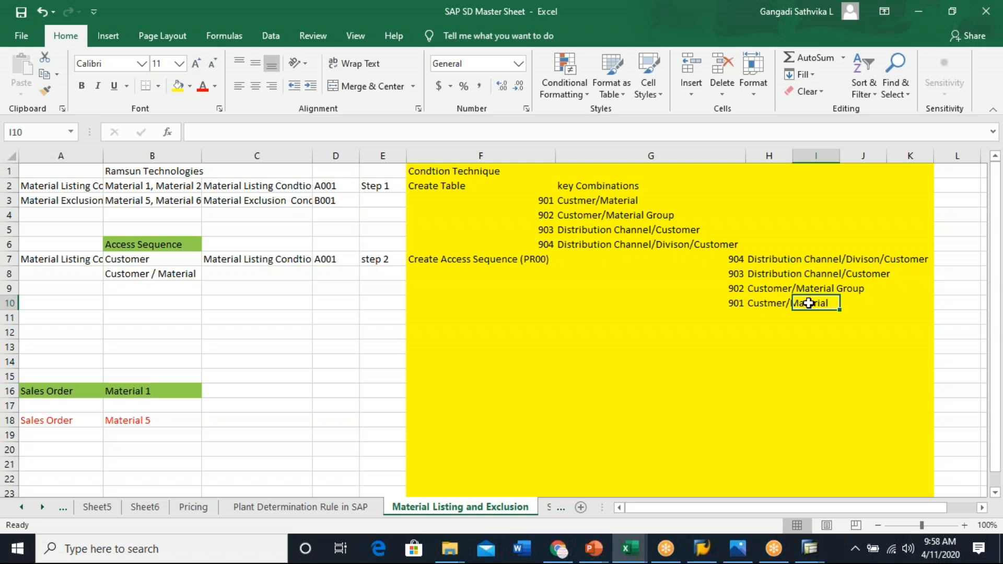
{"action": "left_click", "coordinate": [772, 376]}
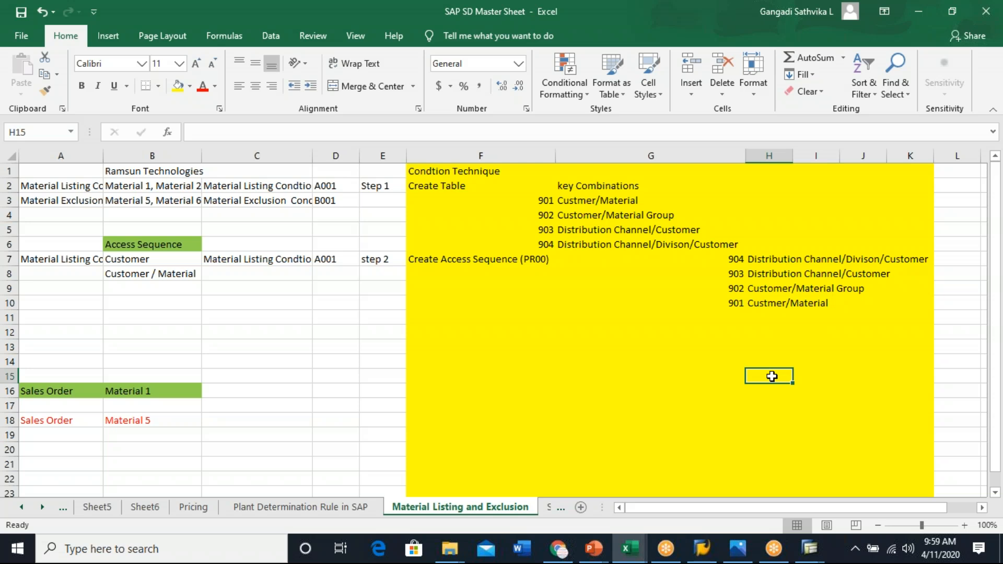
{"action": "left_click", "coordinate": [812, 261]}
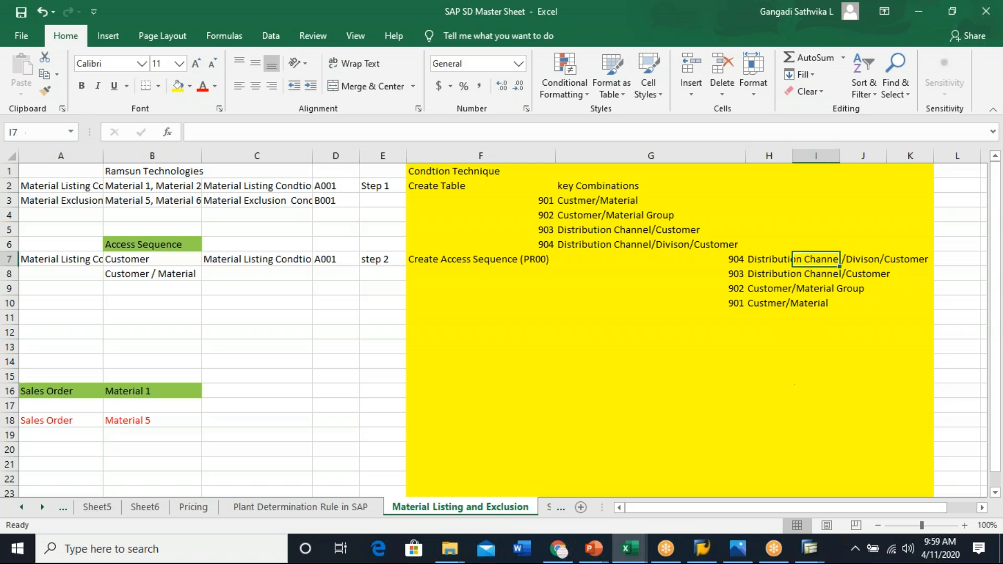
{"action": "left_click", "coordinate": [871, 260]}
{"action": "left_click", "coordinate": [907, 260]}
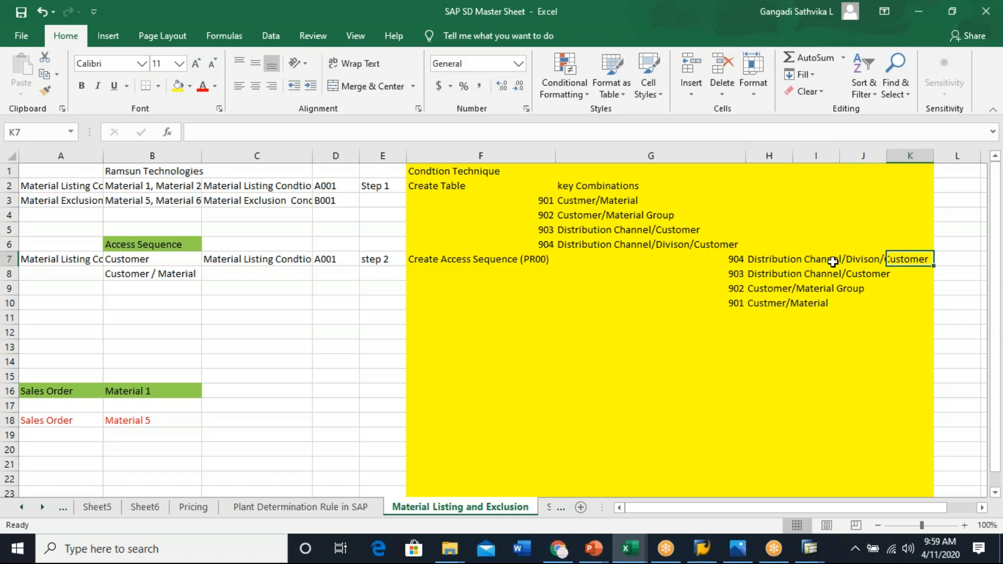
{"action": "left_click_drag", "start_coordinate": [781, 259], "coordinate": [904, 256]}
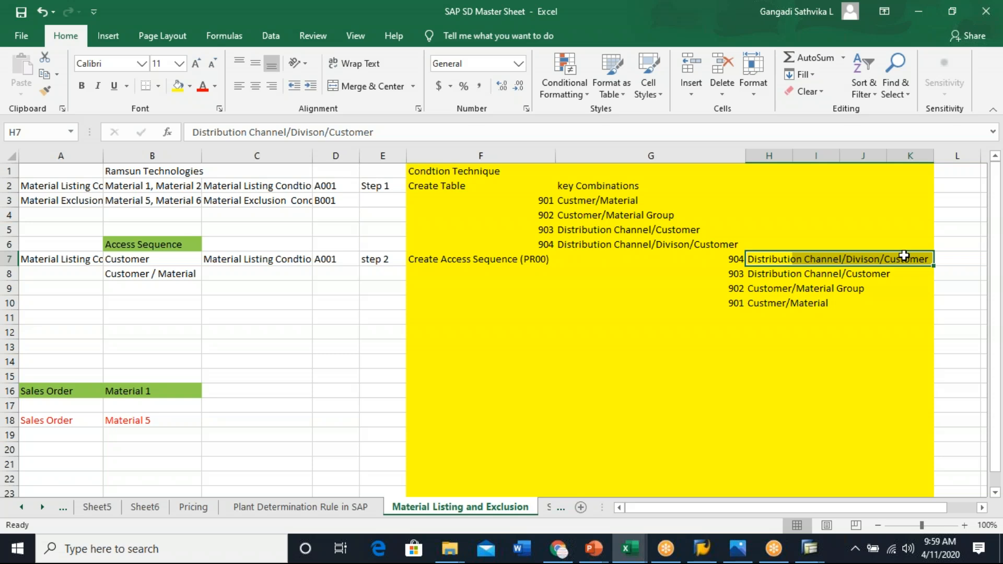
{"action": "left_click", "coordinate": [542, 331]}
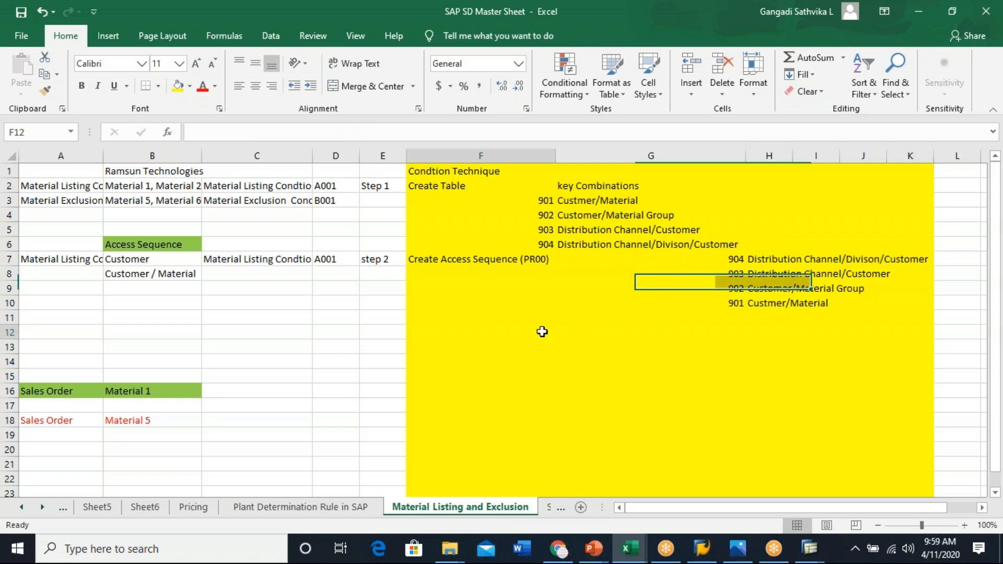
{"action": "left_click", "coordinate": [461, 256]}
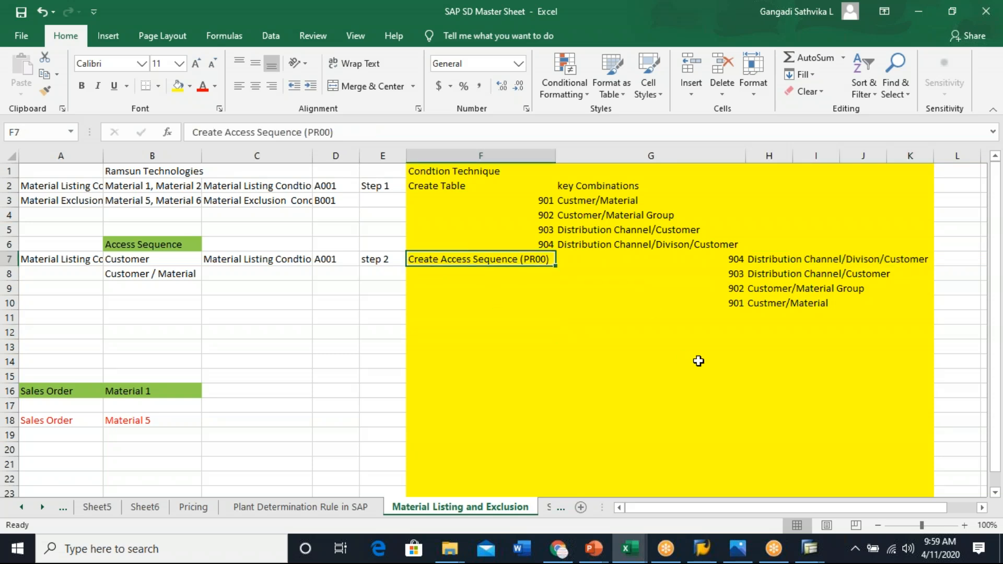
- Enter the label Condtion Type in cell F12 of the condition technique area
{"action": "left_click", "coordinate": [465, 329]}
{"action": "type", "text": "Co"}
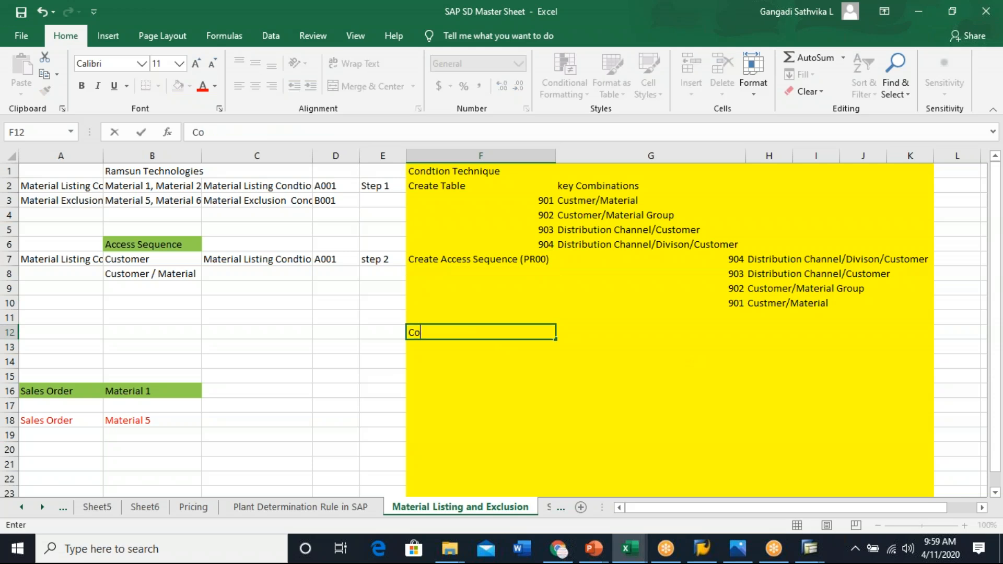
{"action": "type", "text": "ndtion Type"}
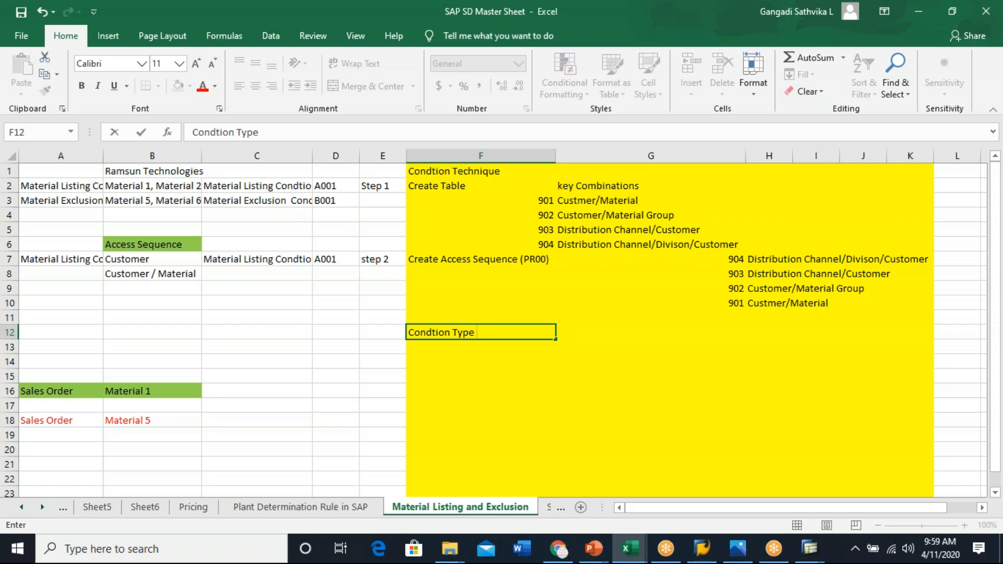
{"action": "left_click", "coordinate": [606, 399]}
{"action": "left_click", "coordinate": [569, 334]}
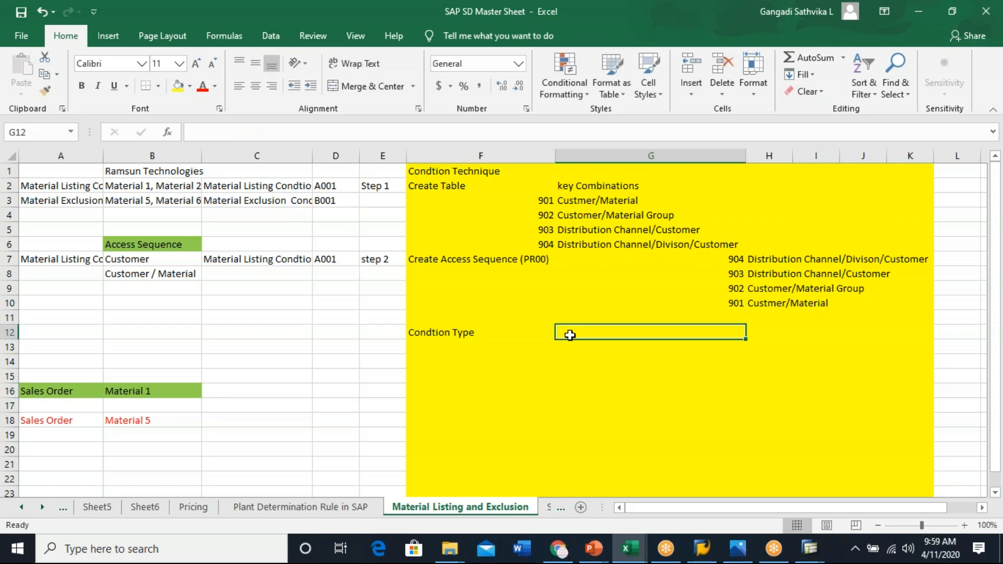
{"action": "double_click", "coordinate": [569, 335]}
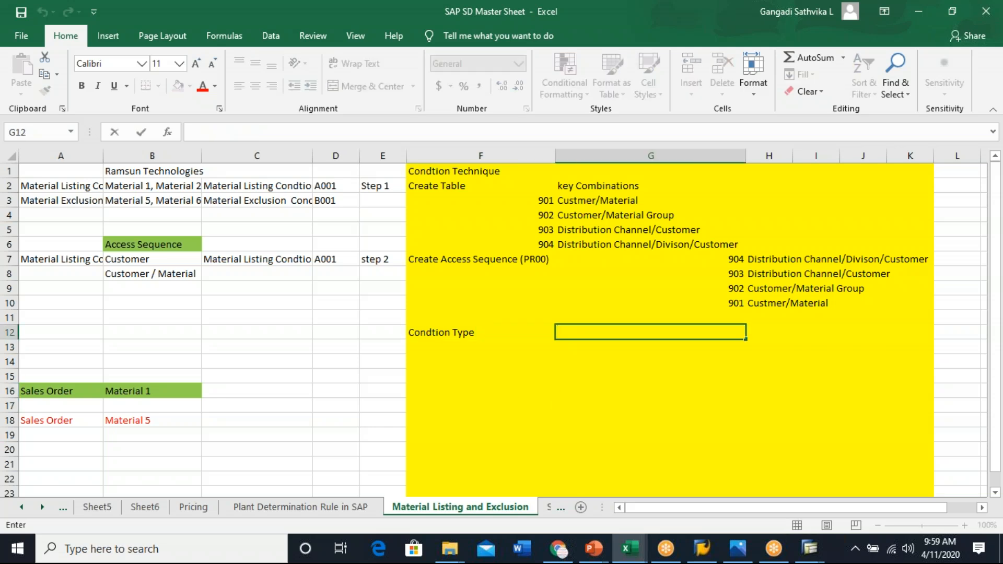
{"action": "left_click", "coordinate": [595, 332]}
{"action": "type", "text": "PRoo"}
- Extend the F12 label to read Condtion Type ( PR00 )
{"action": "left_click", "coordinate": [505, 328]}
{"action": "double_click", "coordinate": [504, 328]}
{"action": "type", "text": "( R"}
{"action": "key", "text": "BackSpace"}
{"action": "type", "text": "PR)"}
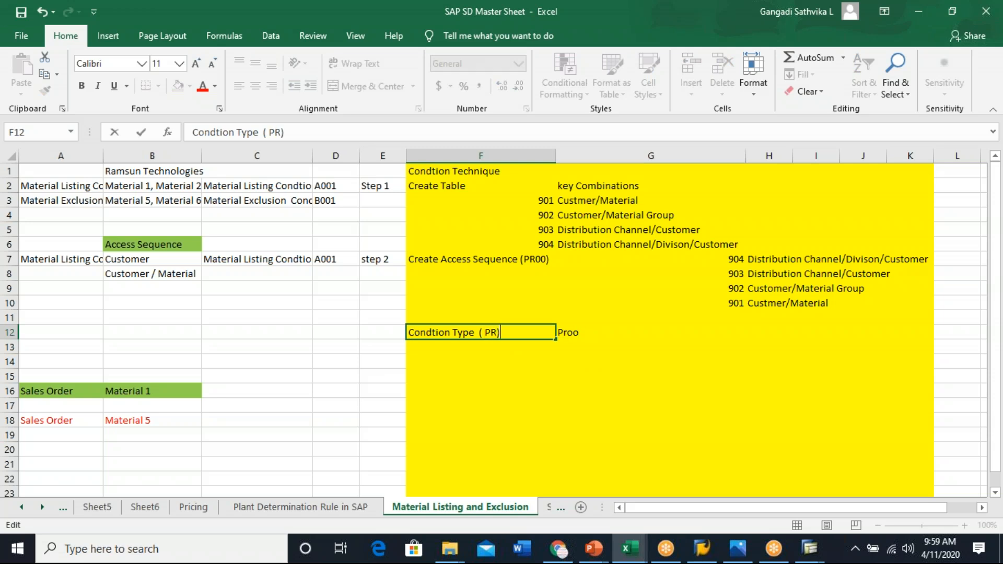
{"action": "key", "text": "BackSpace"}
{"action": "type", "text": "00 ("}
{"action": "key", "text": "BackSpace"}
{"action": "type", "text": ")"}
{"action": "left_click", "coordinate": [618, 407]}
- Enter PR00 ( Access Sequence ) in cell G12 beside the condition type label
{"action": "left_click", "coordinate": [566, 334]}
{"action": "double_click", "coordinate": [617, 334]}
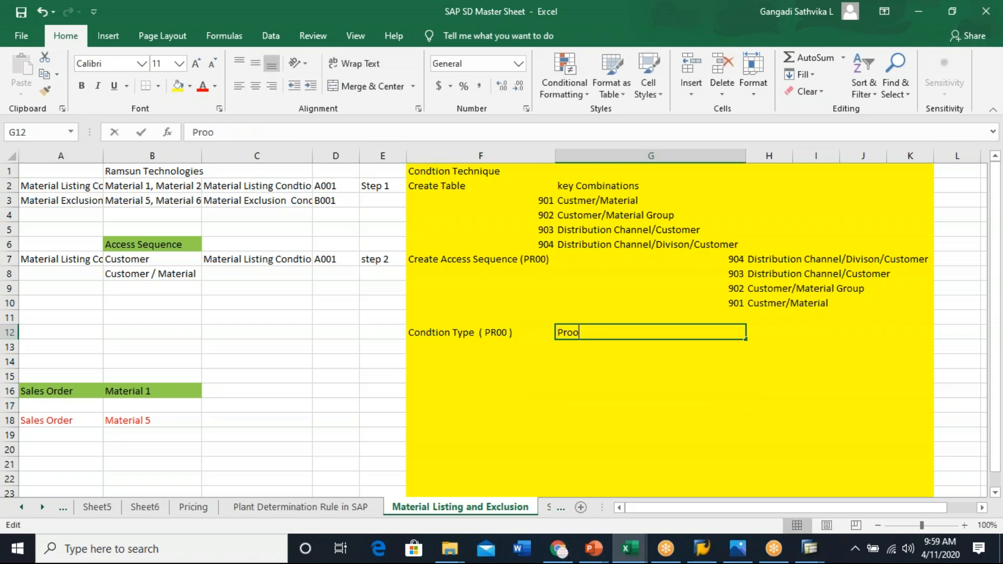
{"action": "key", "text": "BackSpace"}
{"action": "key", "text": "BackSpace"}
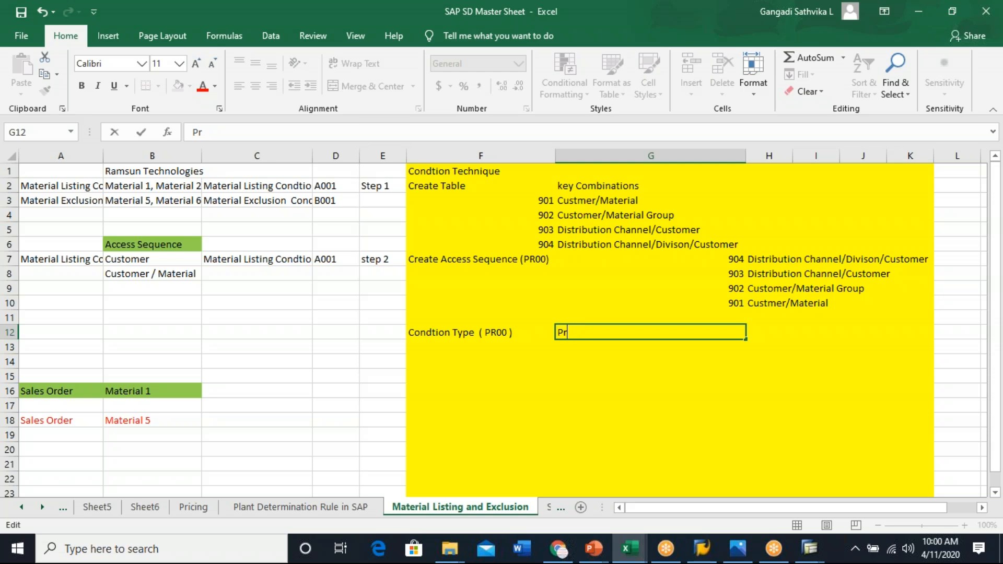
{"action": "key", "text": "BackSpace"}
{"action": "type", "text": "R00 ( Access Sequence )"}
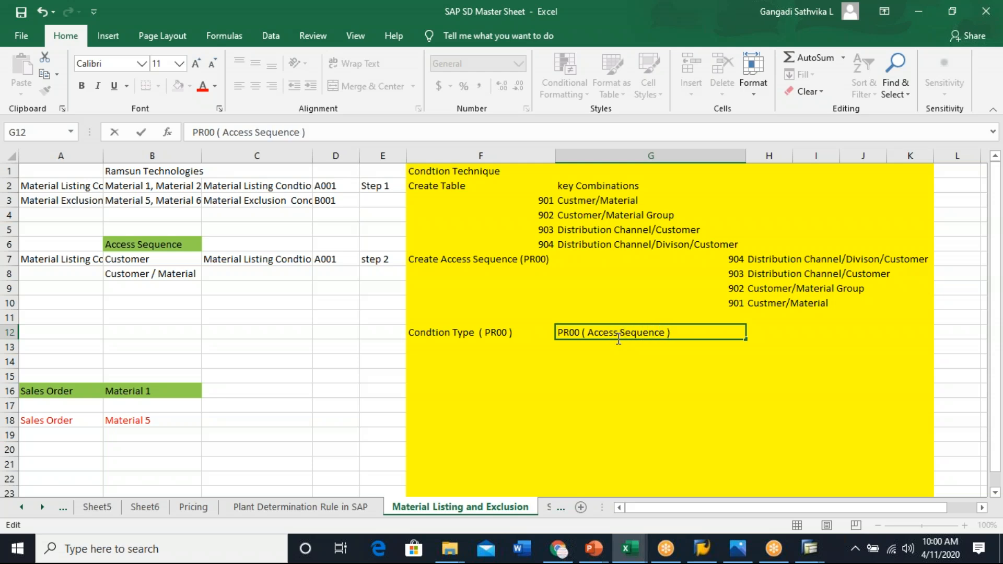
{"action": "left_click", "coordinate": [596, 410]}
- Apply all borders to the condition technique area from F1 to K23
{"action": "left_click", "coordinate": [487, 336]}
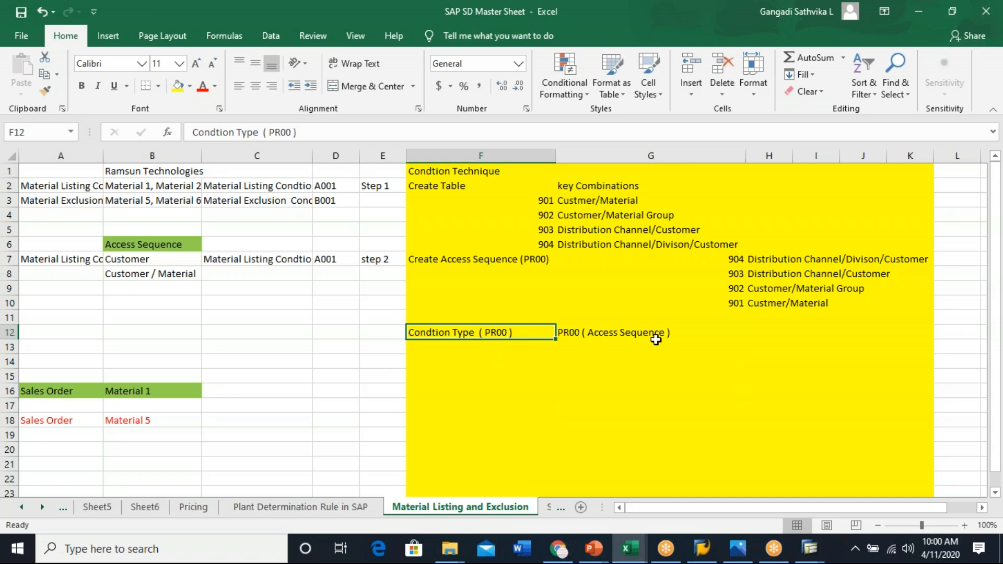
{"action": "left_click", "coordinate": [727, 403]}
{"action": "left_click", "coordinate": [437, 174]}
{"action": "left_click_drag", "start_coordinate": [437, 174], "coordinate": [904, 483]}
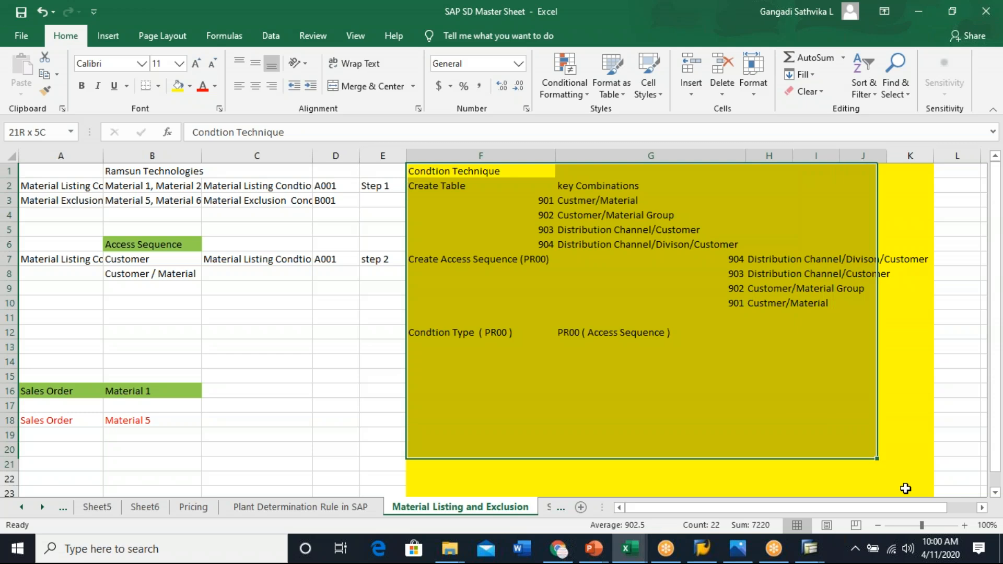
{"action": "left_click", "coordinate": [157, 90]}
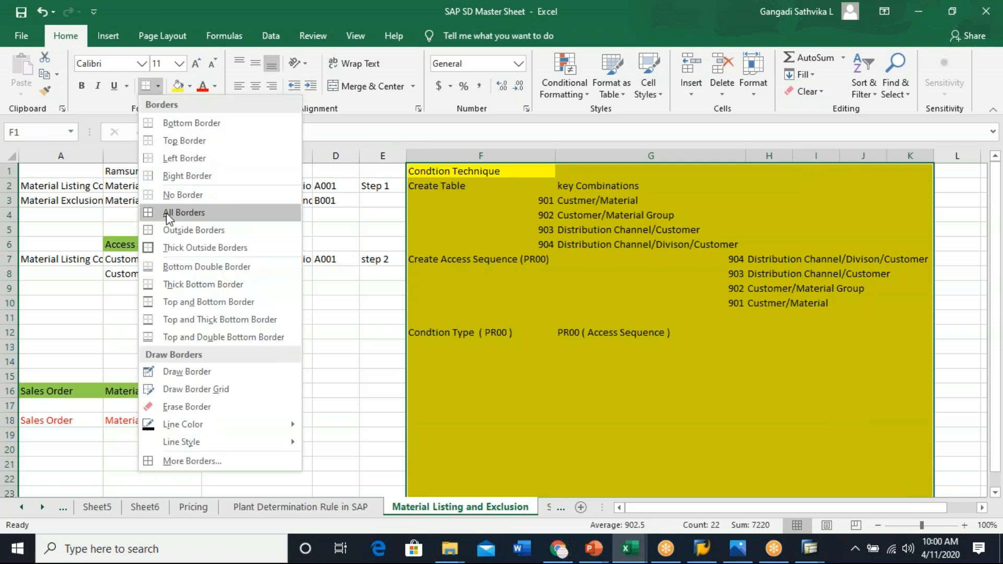
{"action": "left_click", "coordinate": [183, 212]}
{"action": "left_click", "coordinate": [768, 391]}
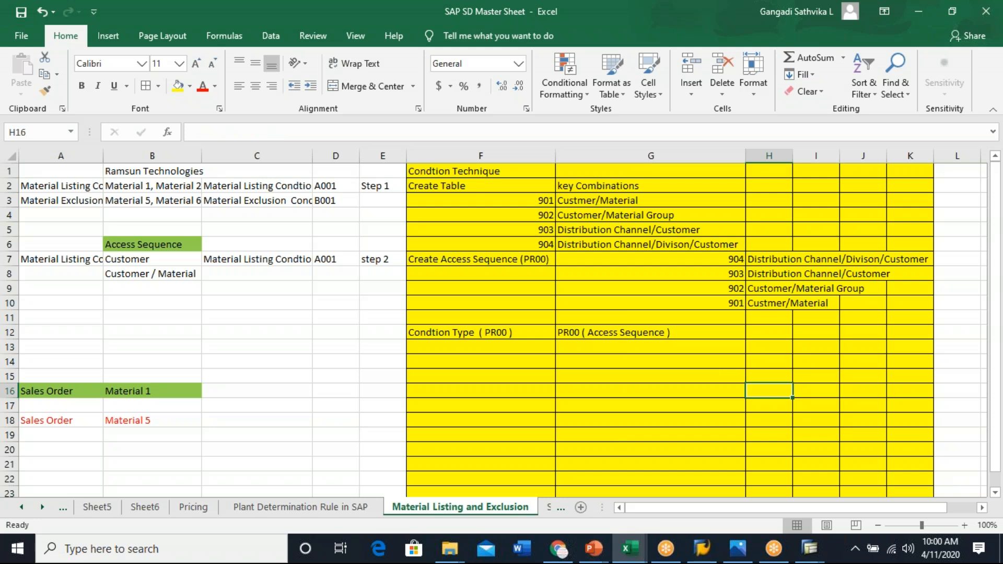
- Compare the condition type and access sequence cells with the table key combinations in both lists
{"action": "left_click", "coordinate": [459, 334]}
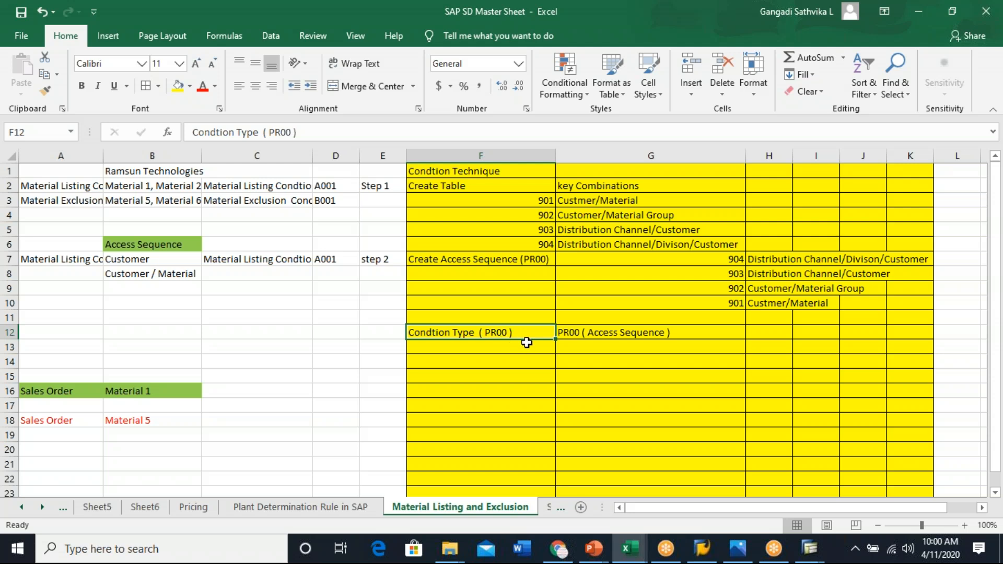
{"action": "left_click_drag", "start_coordinate": [758, 258], "coordinate": [830, 307]}
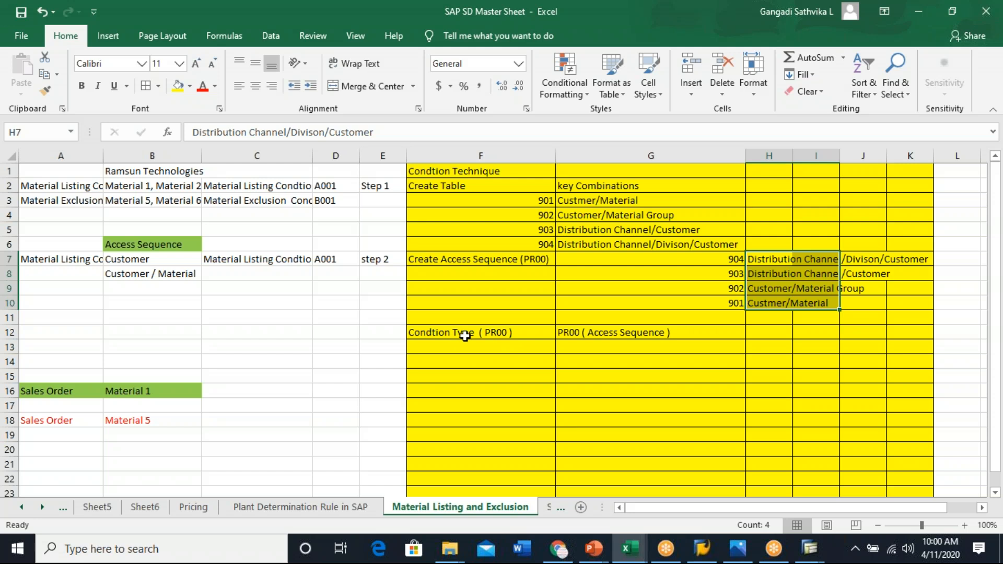
{"action": "left_click", "coordinate": [474, 334]}
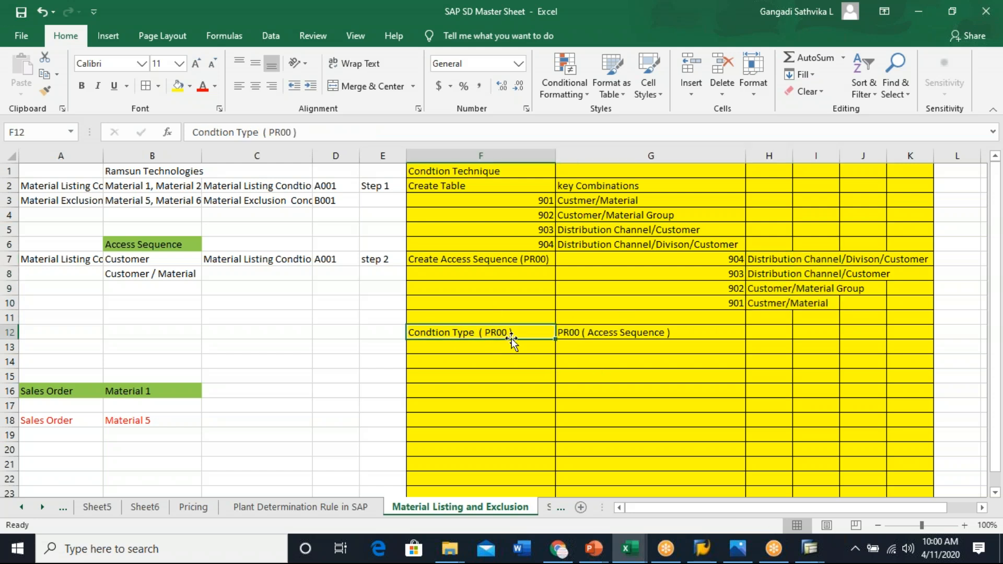
{"action": "left_click", "coordinate": [610, 204]}
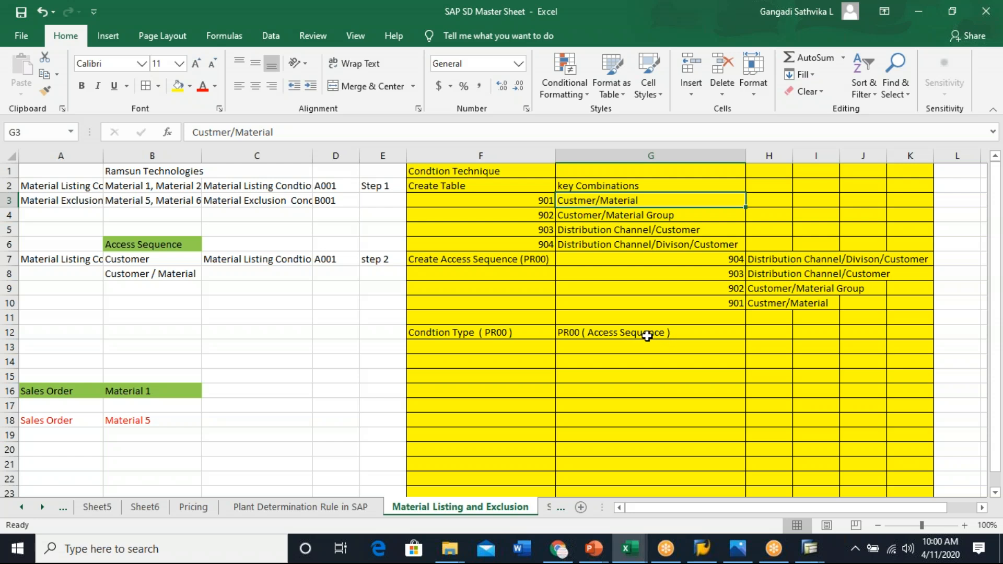
{"action": "left_click", "coordinate": [459, 332]}
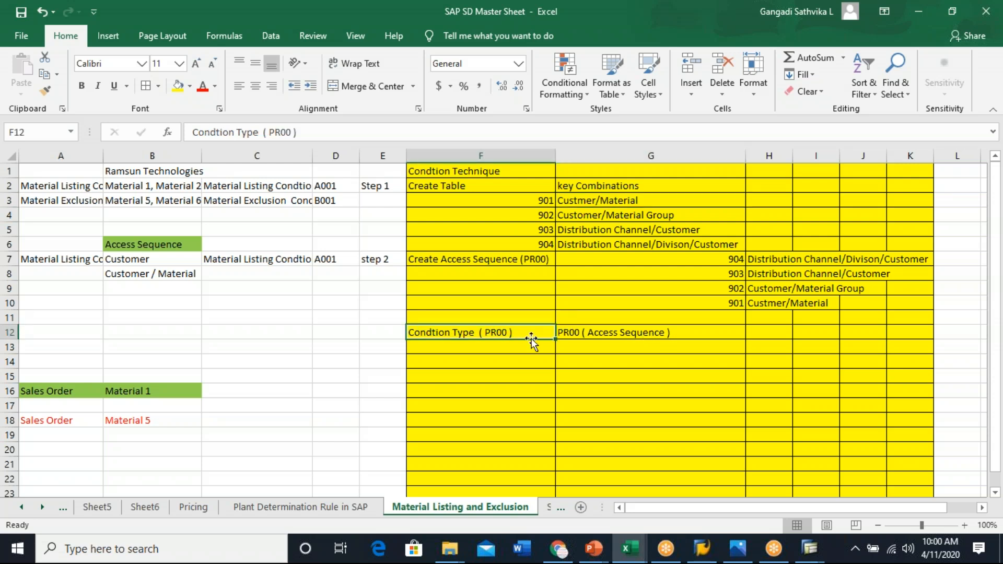
{"action": "left_click_drag", "start_coordinate": [600, 200], "coordinate": [626, 241]}
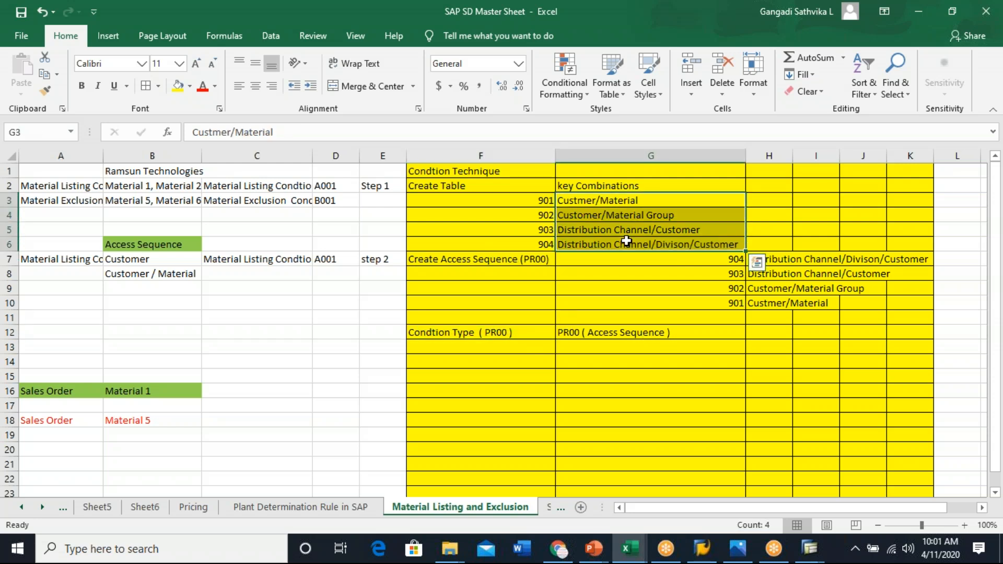
{"action": "left_click", "coordinate": [610, 335]}
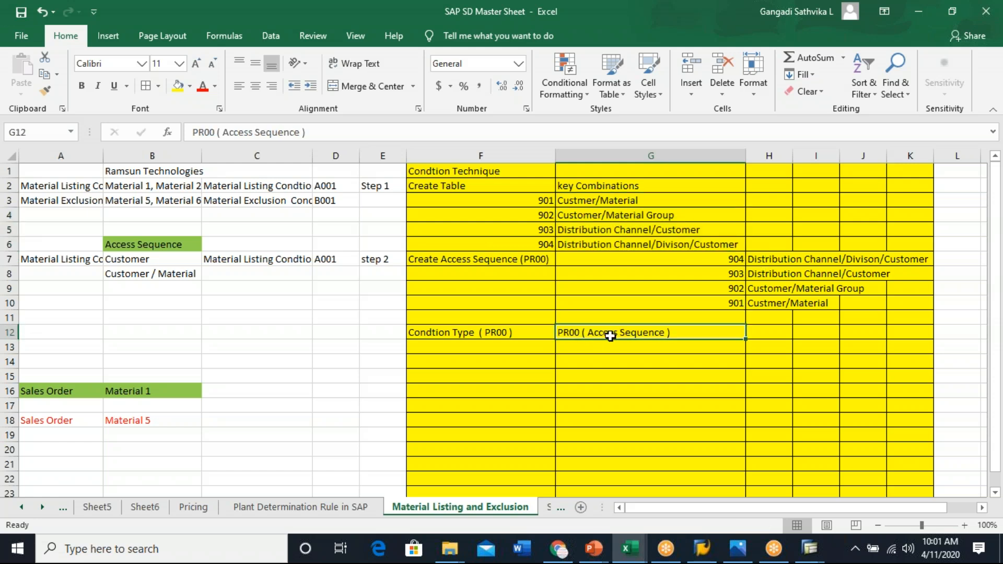
{"action": "left_click", "coordinate": [450, 333]}
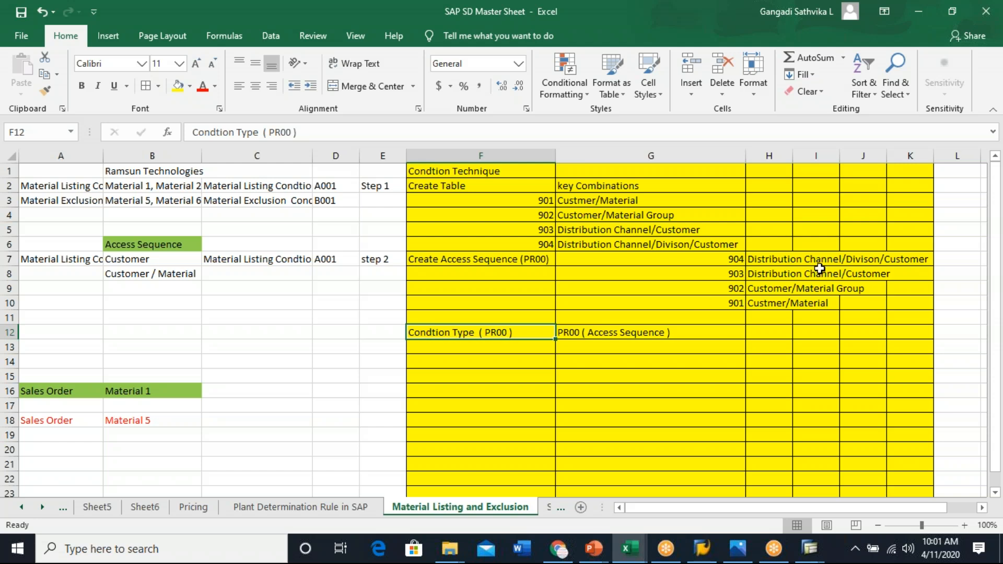
{"action": "left_click_drag", "start_coordinate": [760, 259], "coordinate": [776, 298]}
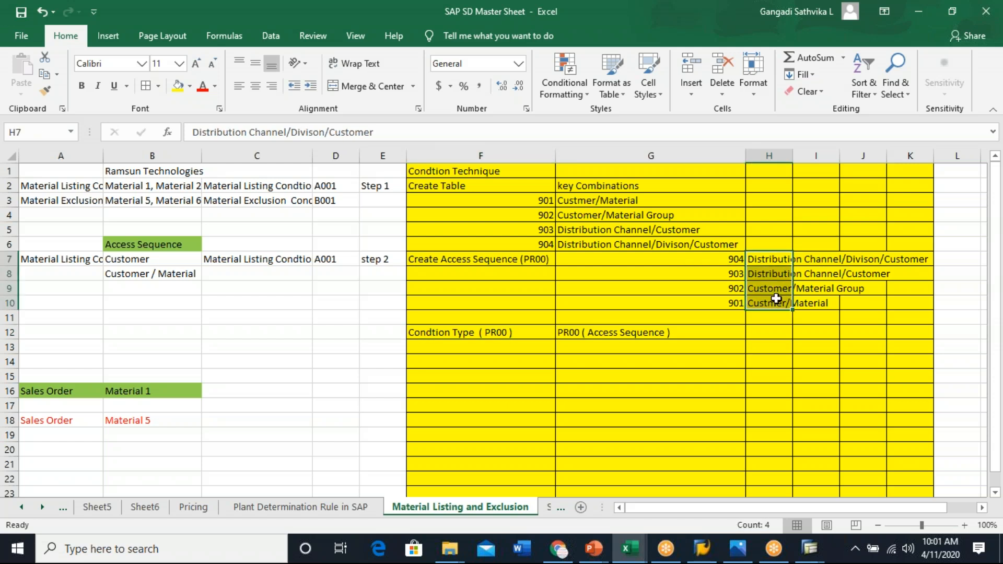
{"action": "left_click", "coordinate": [600, 332]}
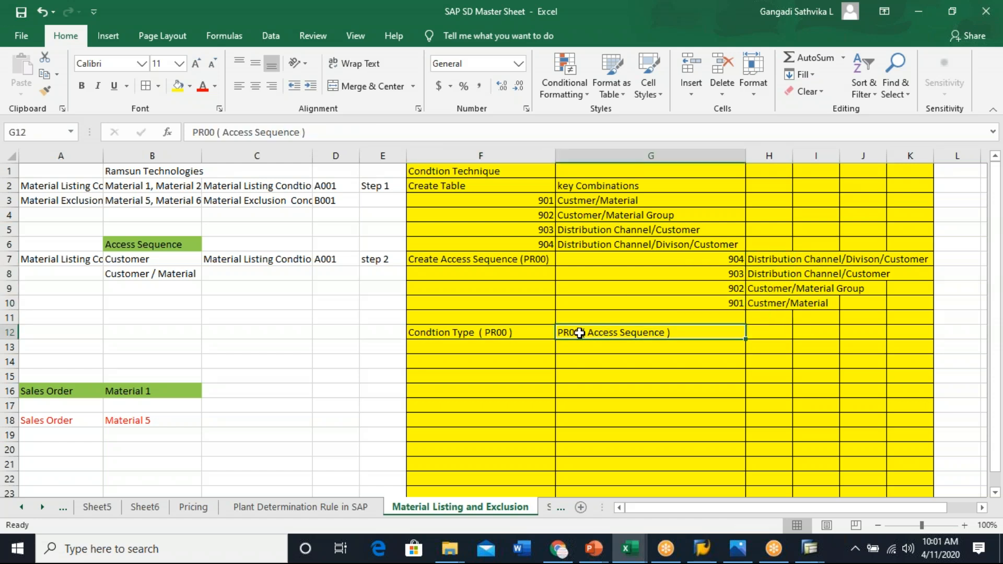
{"action": "left_click", "coordinate": [469, 332]}
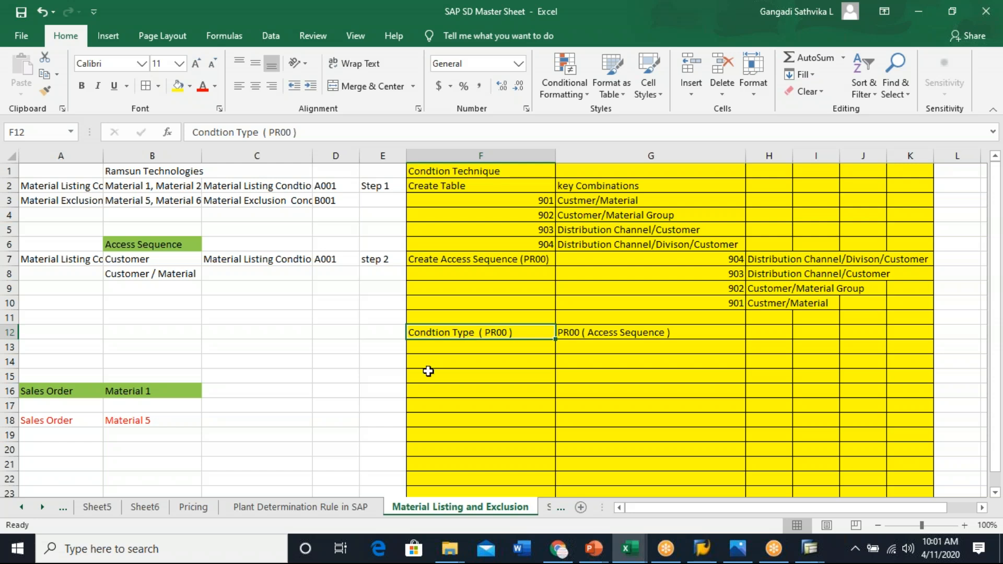
- Enter Pricing Procedure ( RVA001 ) in cell F16
{"action": "left_click", "coordinate": [455, 391]}
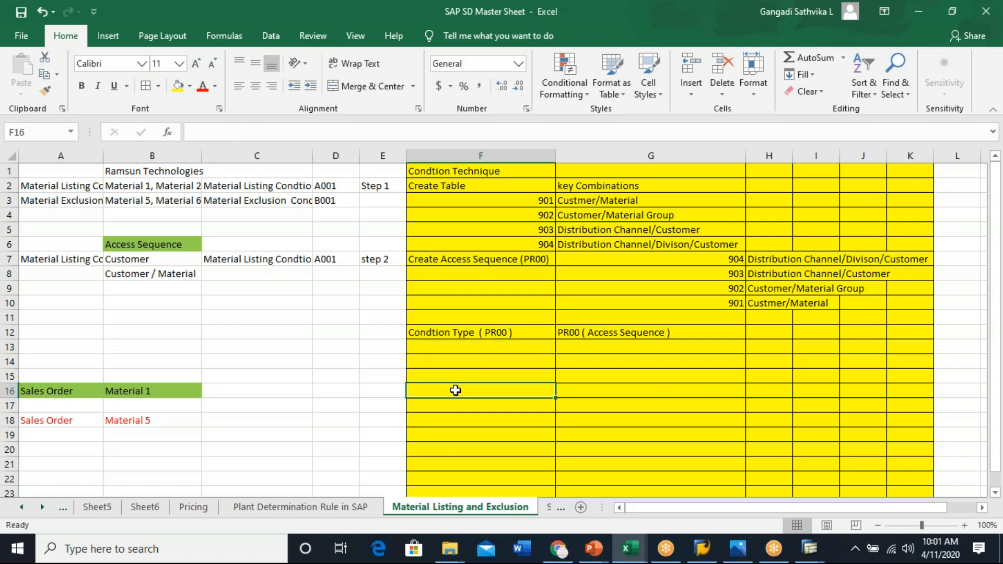
{"action": "type", "text": "Pricing Proc"}
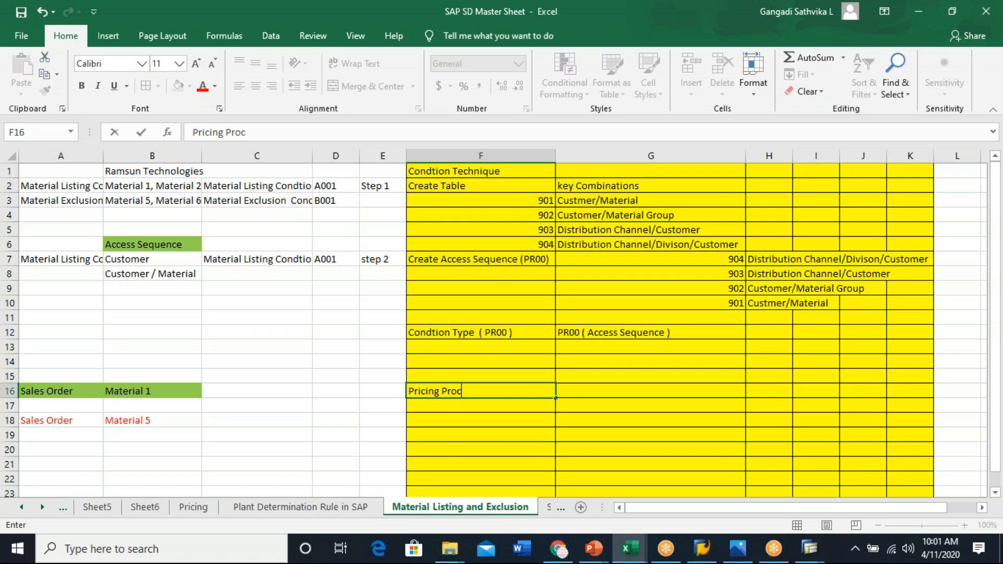
{"action": "type", "text": "edure"}
{"action": "type", "text": "( RVA00"}
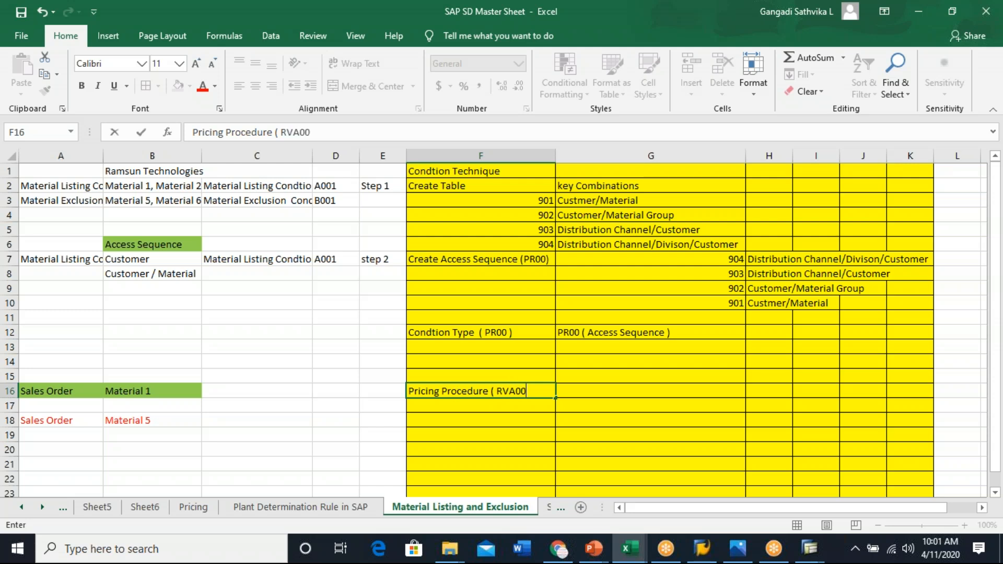
{"action": "type", "text": "1 )"}
- Enter the condition types PR00, PR02, K004, K005 and K007 in cells G16 to G20 beside the pricing procedure
{"action": "left_click", "coordinate": [614, 395]}
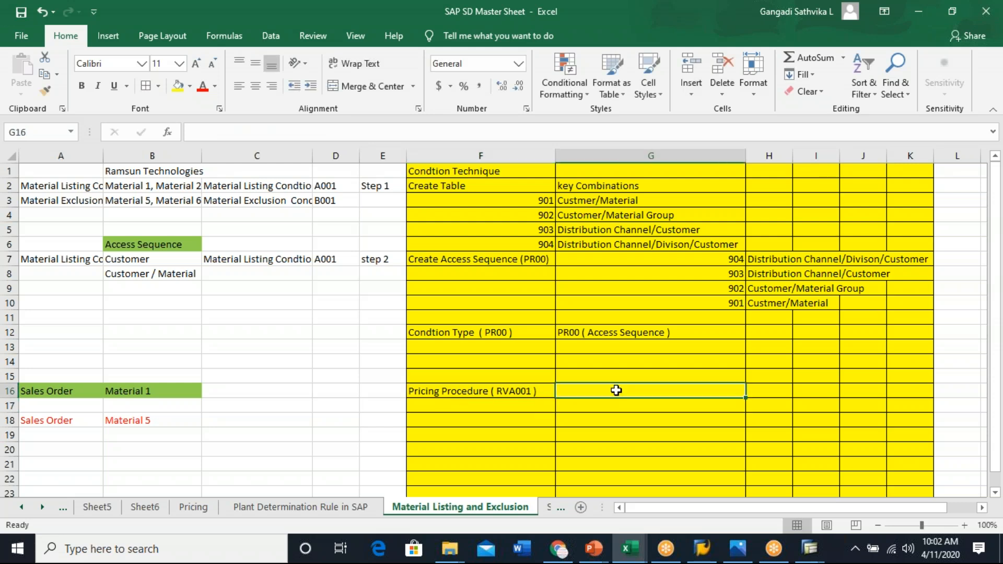
{"action": "type", "text": "PR00"}
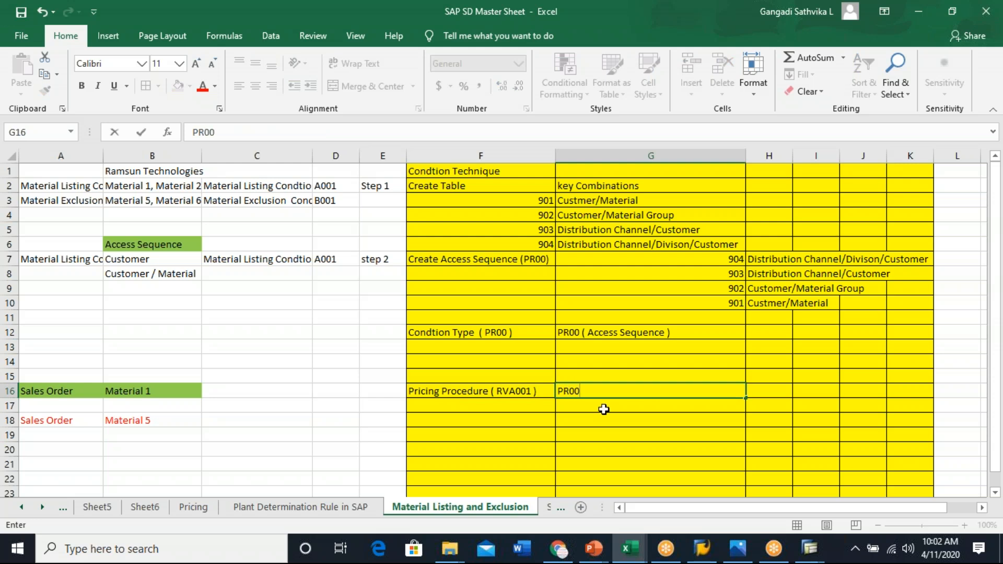
{"action": "left_click", "coordinate": [603, 409]}
{"action": "type", "text": "PR02"}
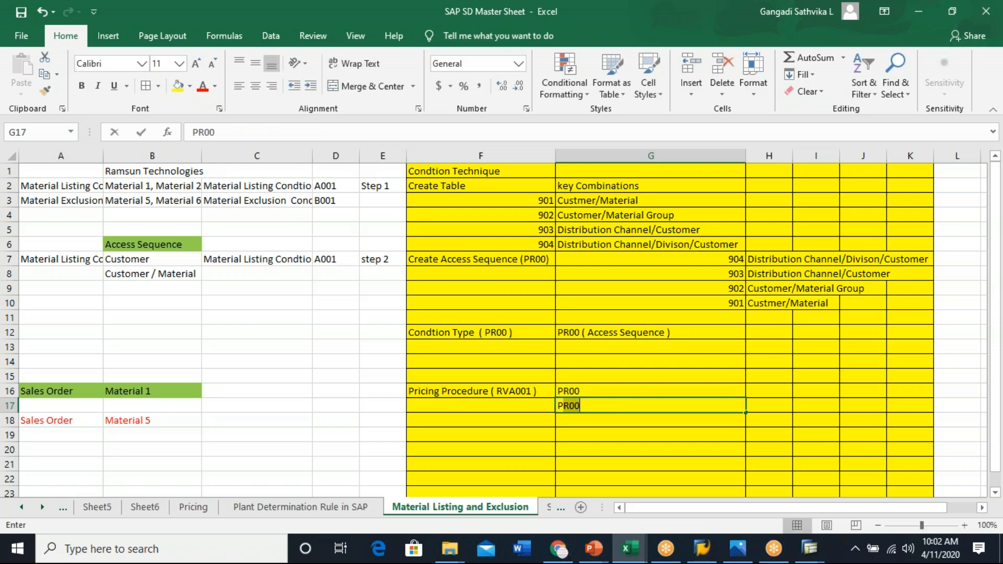
{"action": "left_click", "coordinate": [582, 417]}
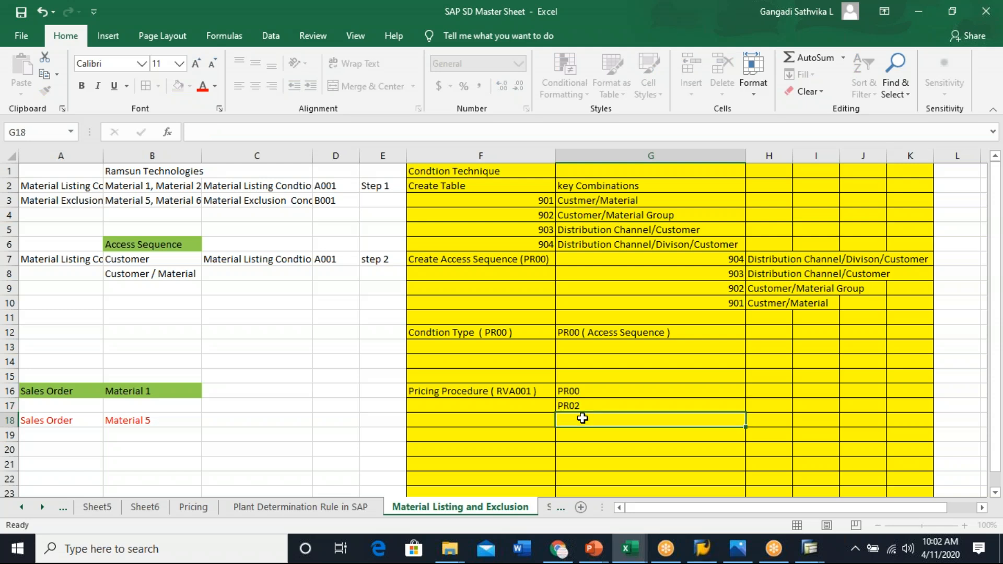
{"action": "type", "text": "K004"}
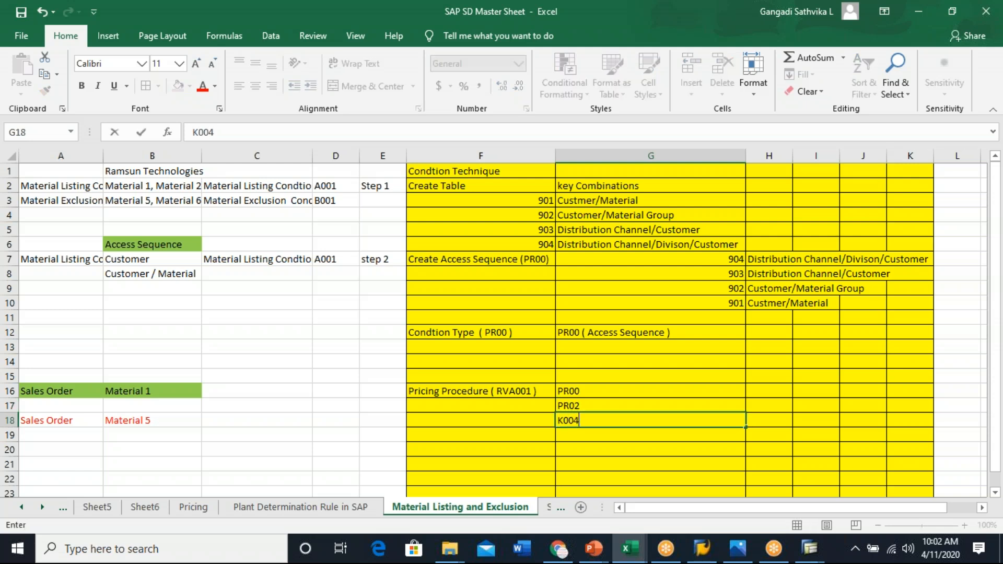
{"action": "left_click", "coordinate": [585, 435]}
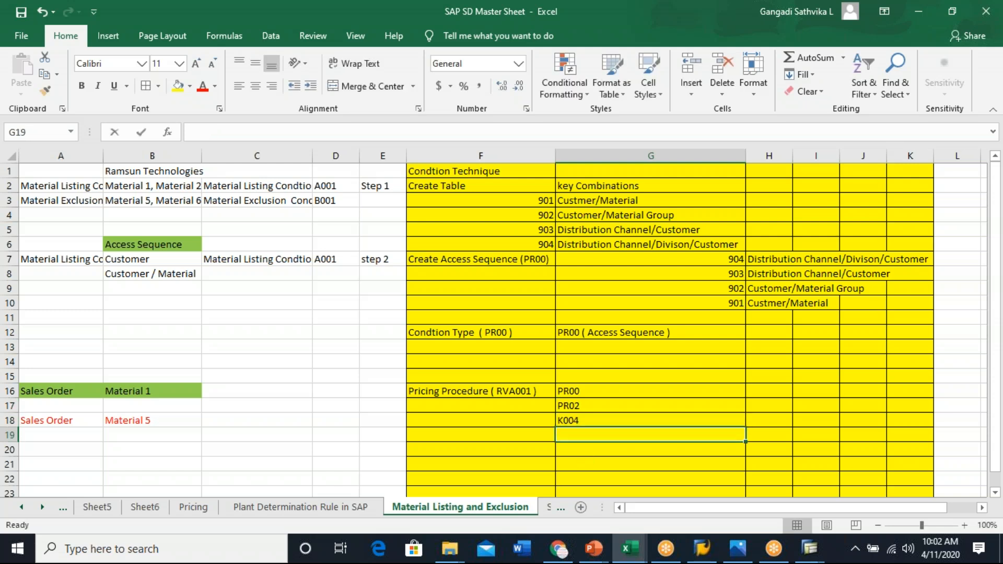
{"action": "type", "text": "K005"}
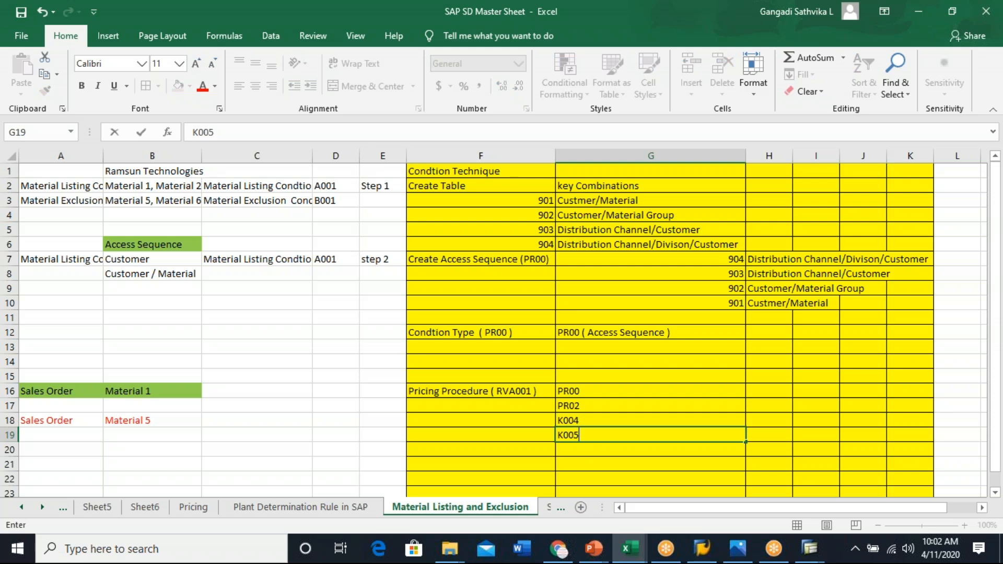
{"action": "left_click", "coordinate": [567, 451]}
{"action": "type", "text": "K007"}
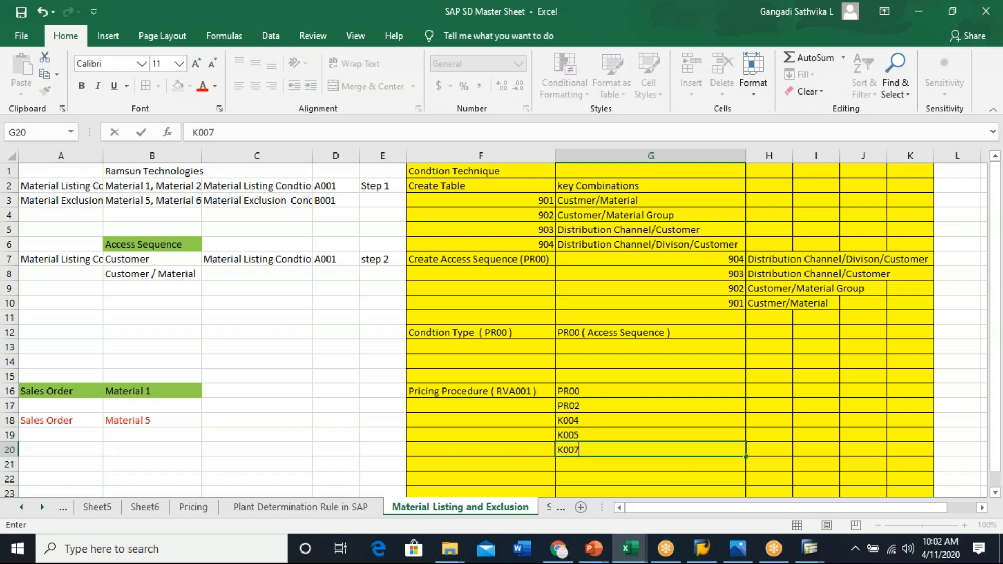
{"action": "key", "text": "Return"}
- Enter Assign that Pricing Procedure to the Sales Area/CPP/DPP in cell F22 and autofit column F to the text
{"action": "left_click_drag", "start_coordinate": [586, 392], "coordinate": [604, 448]}
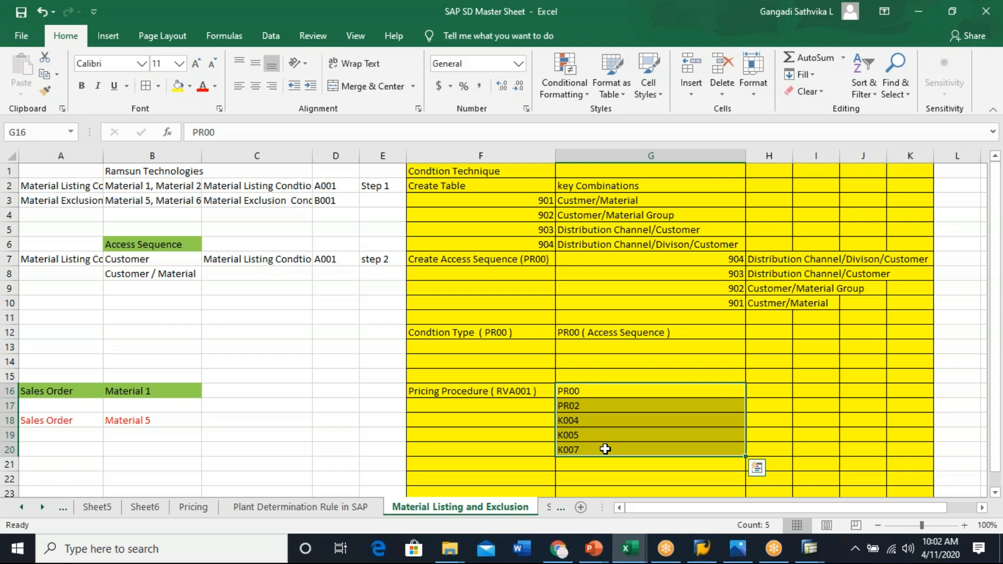
{"action": "left_click_drag", "start_coordinate": [572, 392], "coordinate": [592, 455]}
{"action": "left_click", "coordinate": [480, 389]}
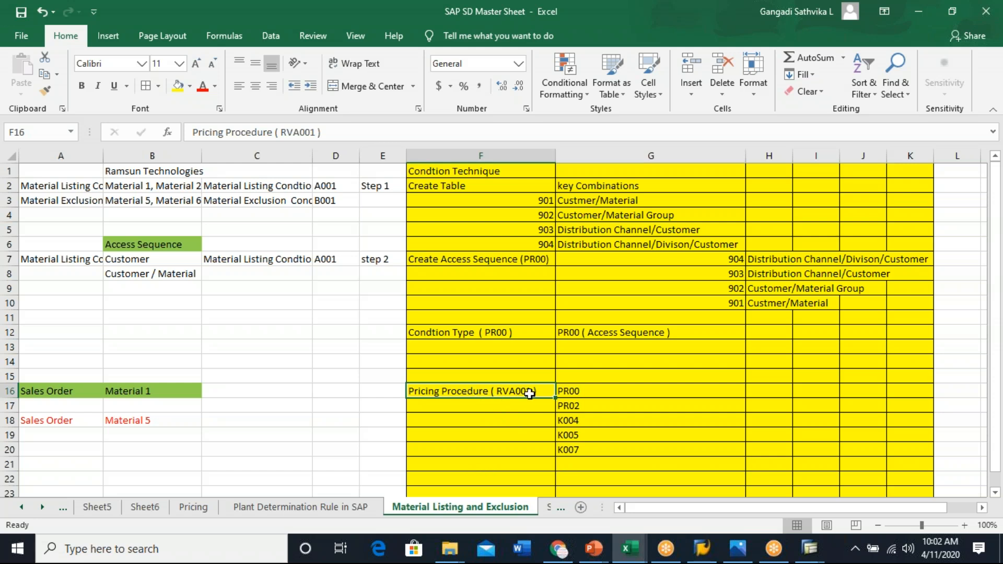
{"action": "left_click", "coordinate": [476, 477]}
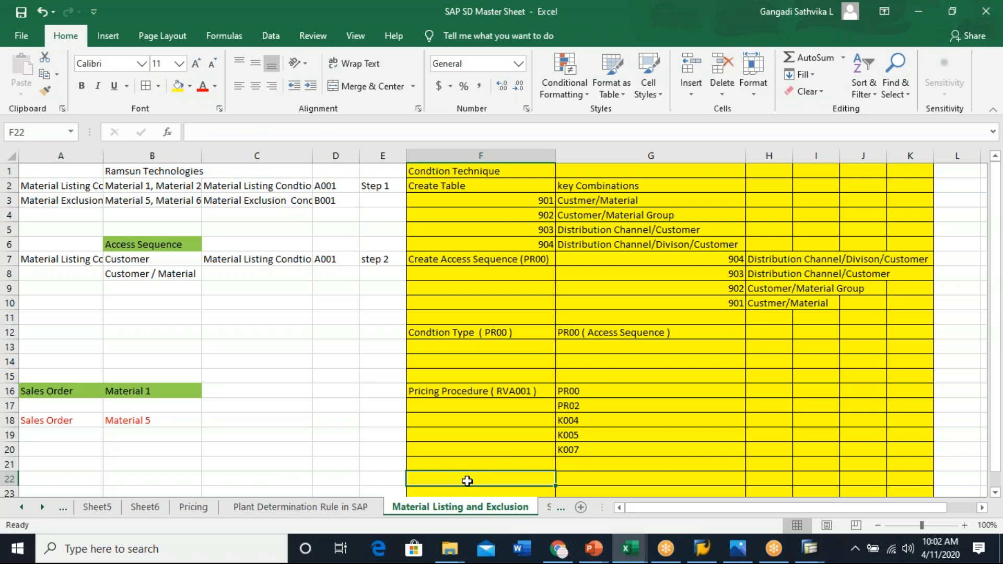
{"action": "double_click", "coordinate": [488, 392]}
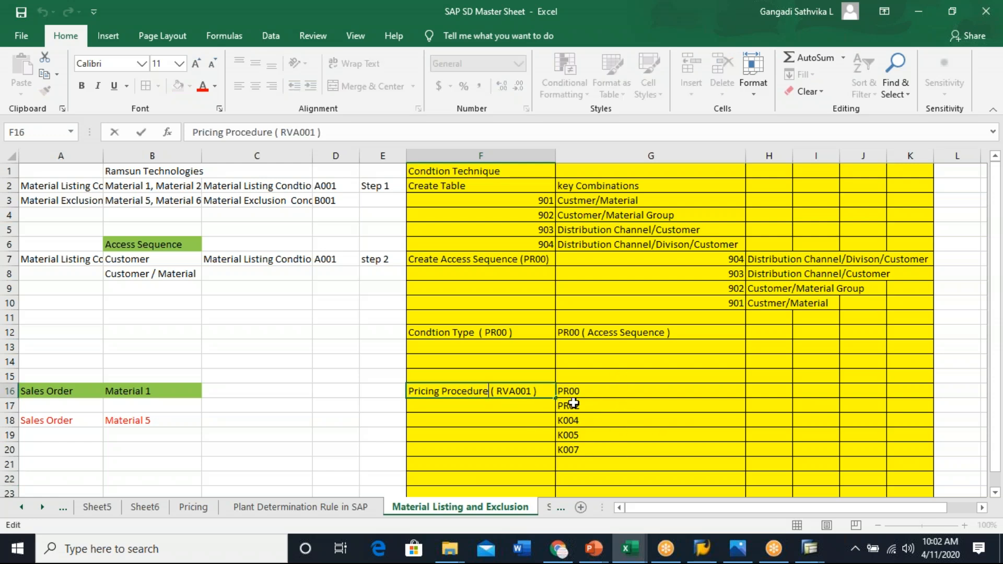
{"action": "left_click", "coordinate": [481, 475]}
{"action": "type", "text": "Ass"}
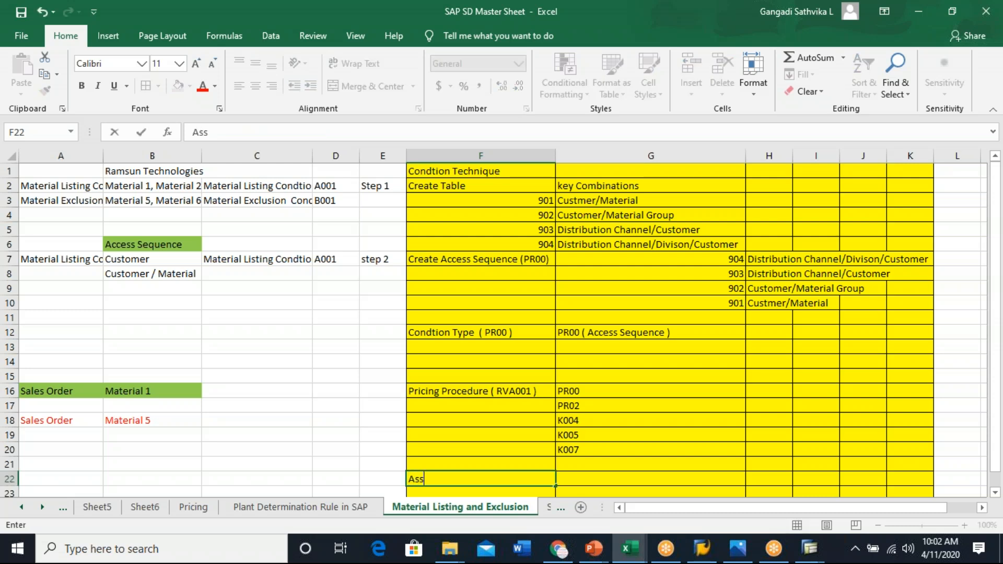
{"action": "type", "text": "ign that Pr"}
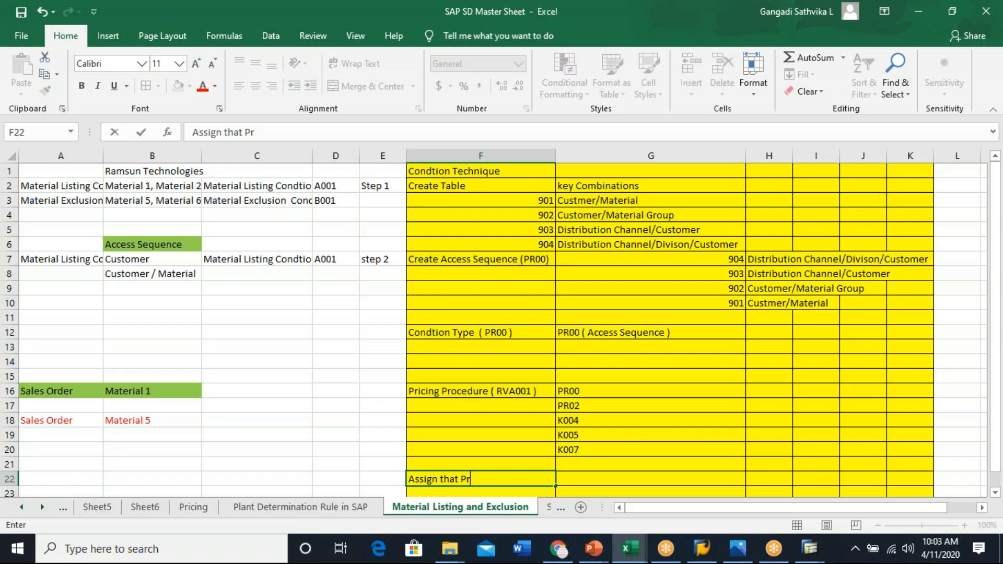
{"action": "type", "text": "icing Proce"}
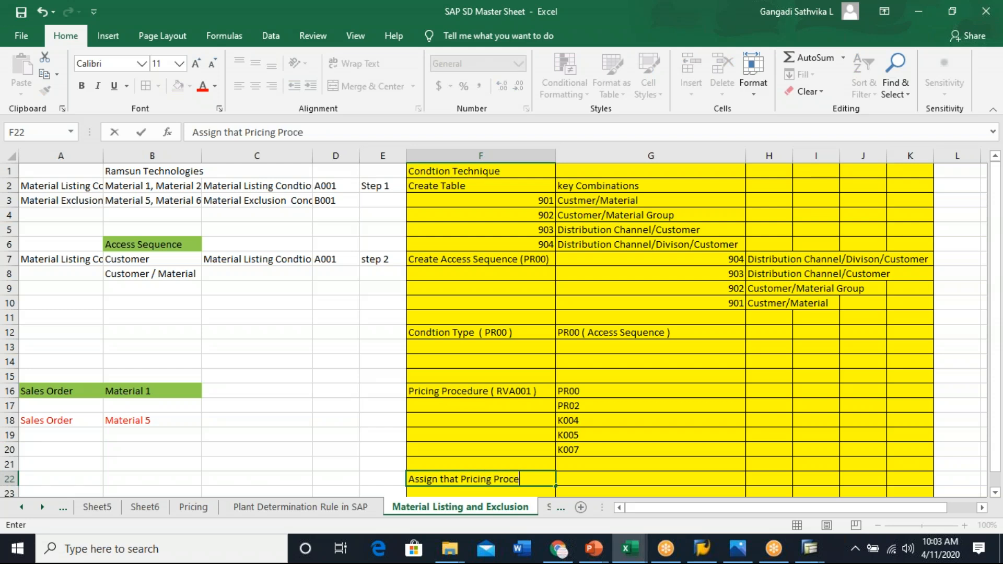
{"action": "type", "text": "dure to the"}
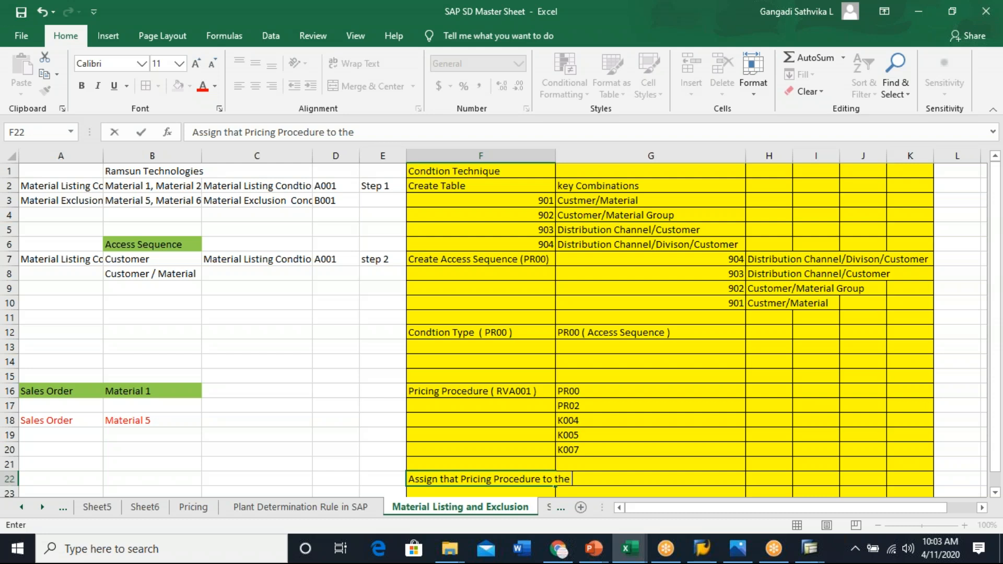
{"action": "type", "text": " Sales Area/CD"}
{"action": "key", "text": "BackSpace"}
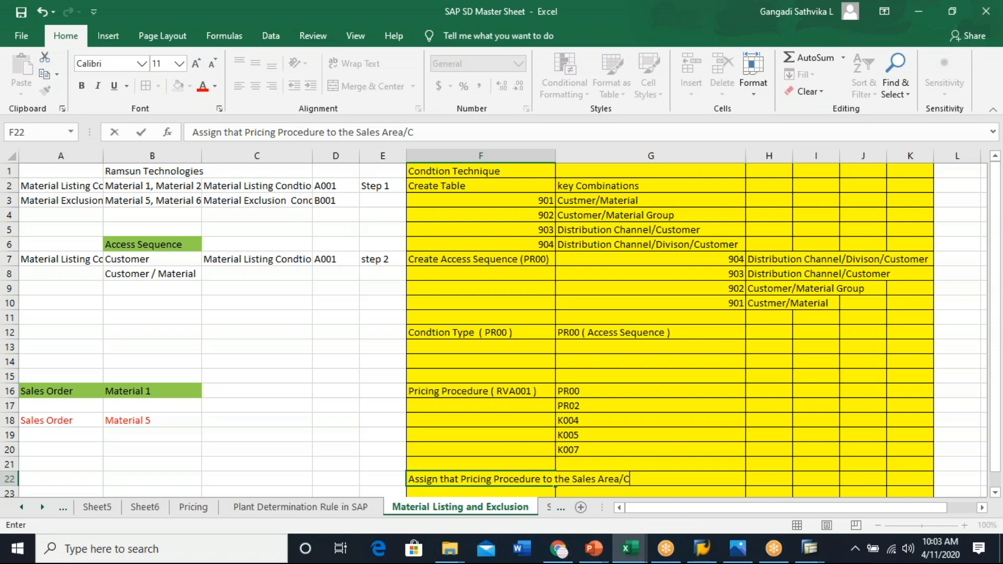
{"action": "type", "text": "PP/DPP"}
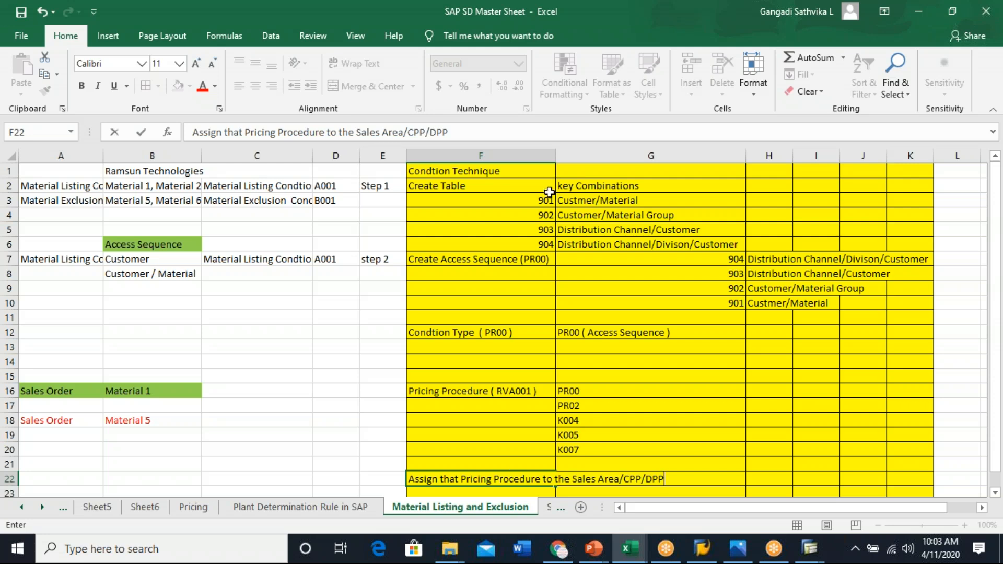
{"action": "left_click", "coordinate": [558, 156]}
{"action": "double_click", "coordinate": [555, 155]}
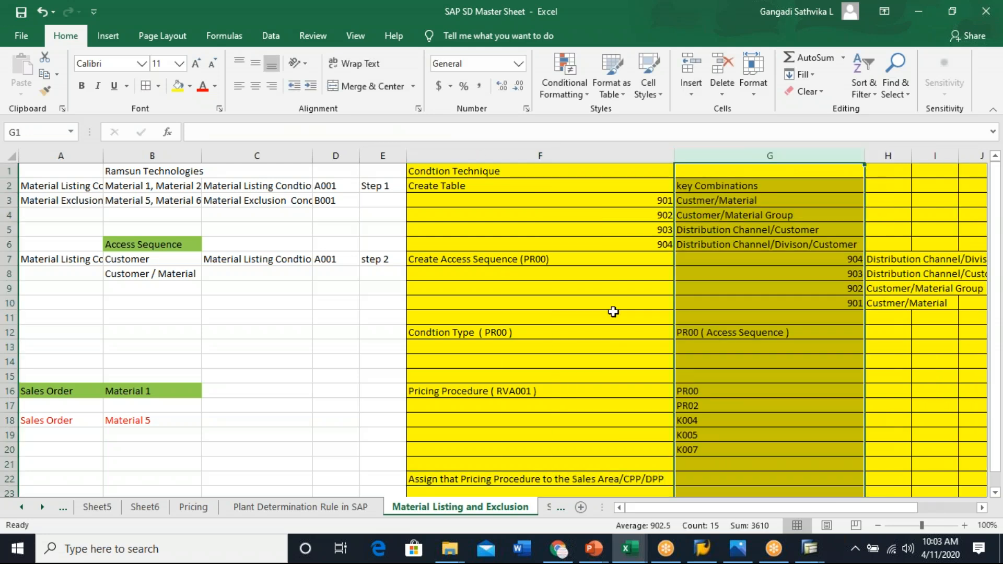
- Enter RVA001 in cell G22 beside the pricing procedure assignment text
{"action": "left_click", "coordinate": [601, 477]}
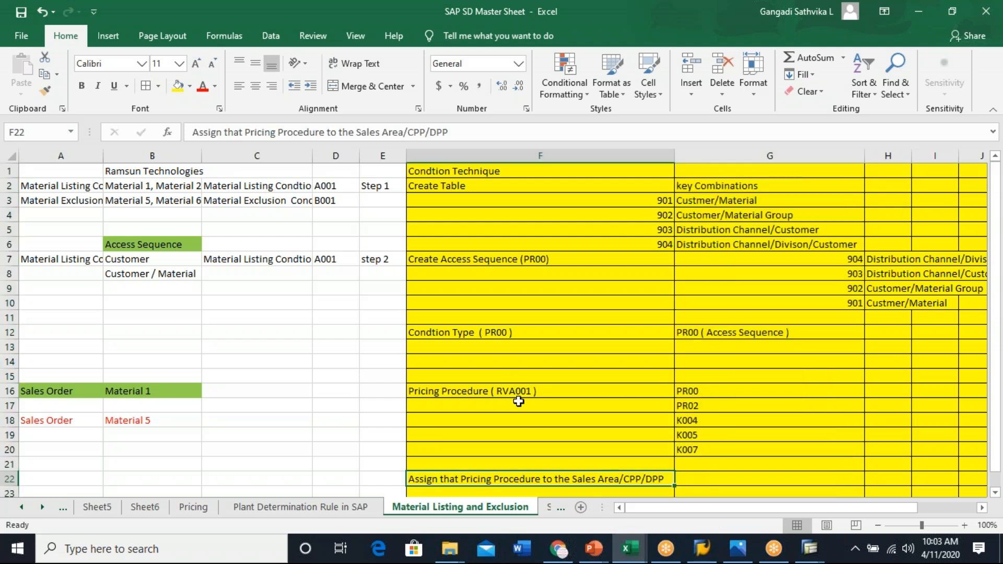
{"action": "left_click", "coordinate": [697, 479]}
{"action": "type", "text": "RVA001"}
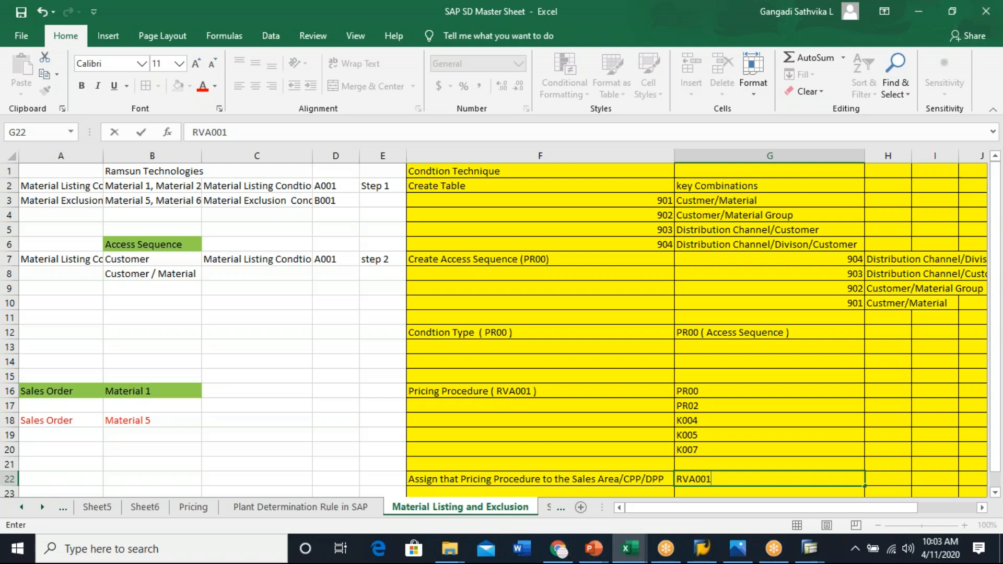
- Review the condition technique entries from the table key combinations down to the pricing procedure assignment
{"action": "left_click", "coordinate": [764, 406]}
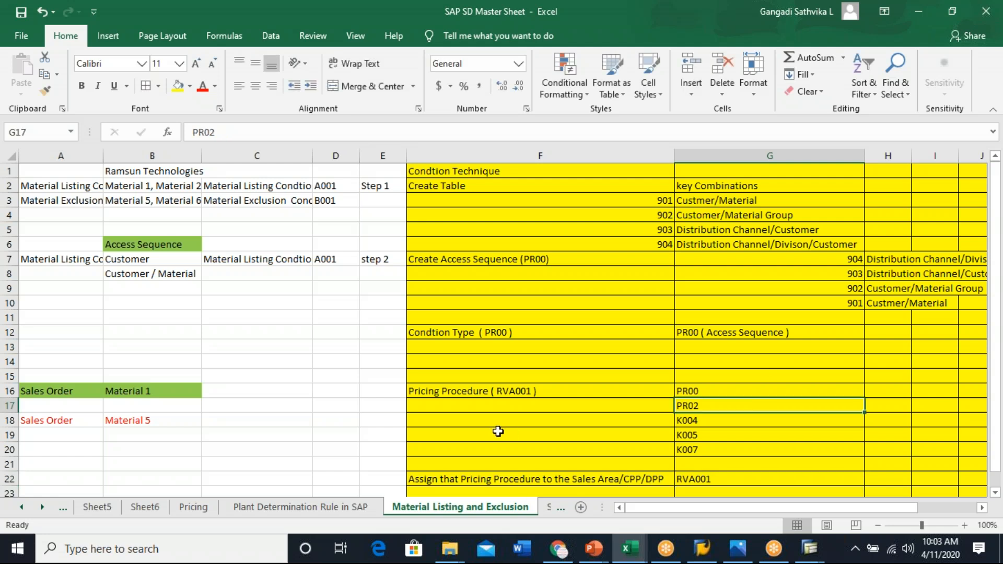
{"action": "left_click", "coordinate": [539, 263]}
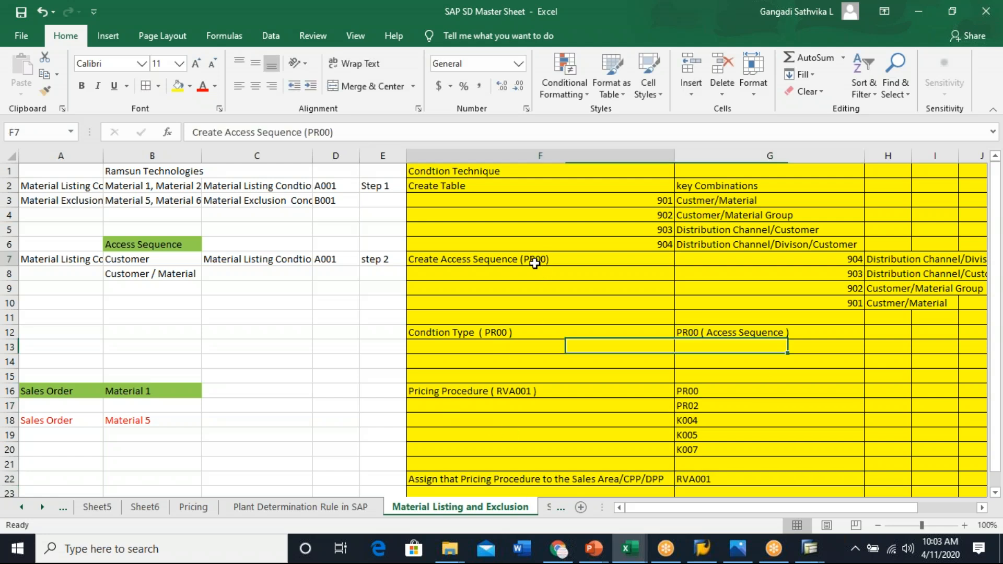
{"action": "left_click", "coordinate": [509, 331]}
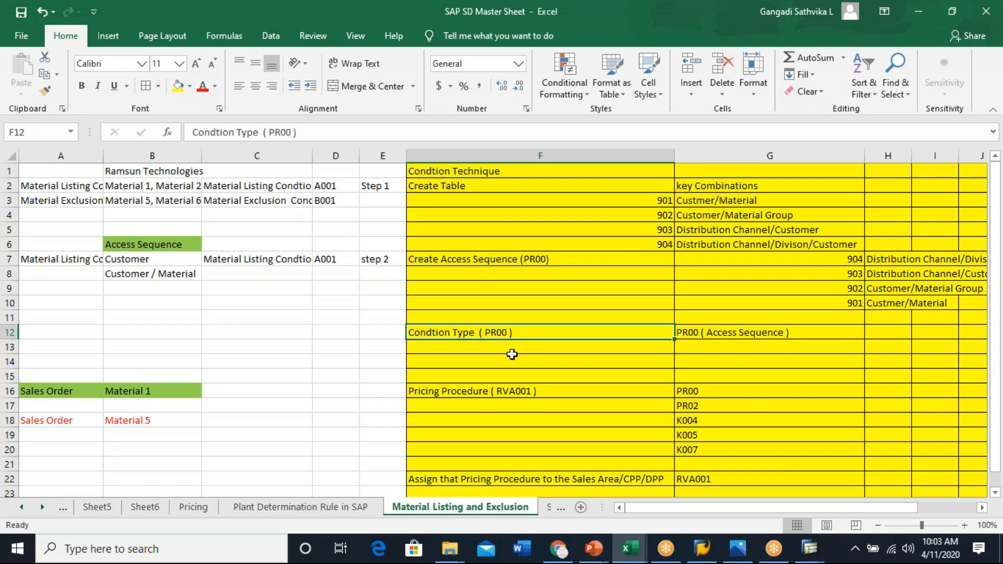
{"action": "left_click_drag", "start_coordinate": [758, 201], "coordinate": [771, 247]}
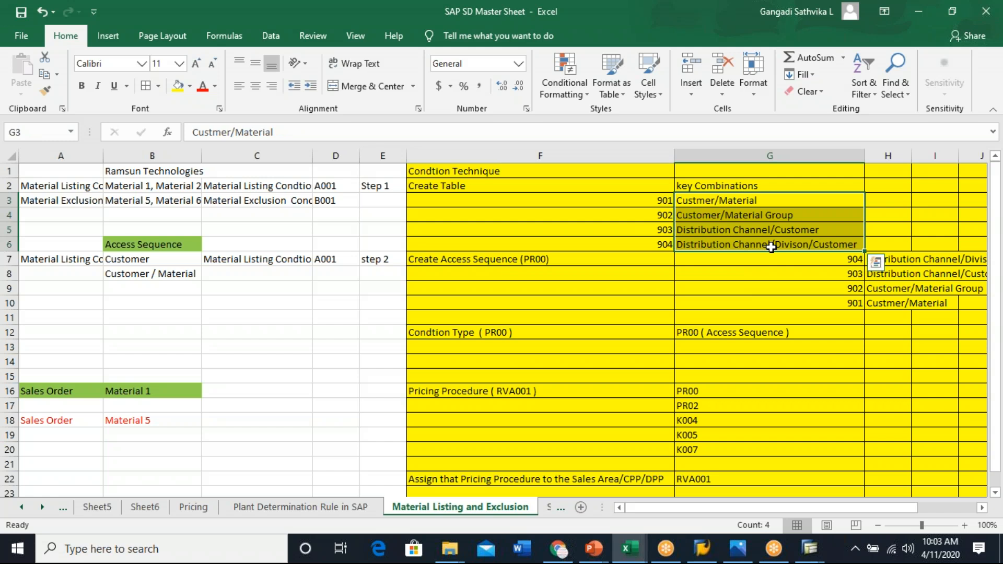
{"action": "left_click", "coordinate": [499, 391]}
{"action": "left_click", "coordinate": [709, 477]}
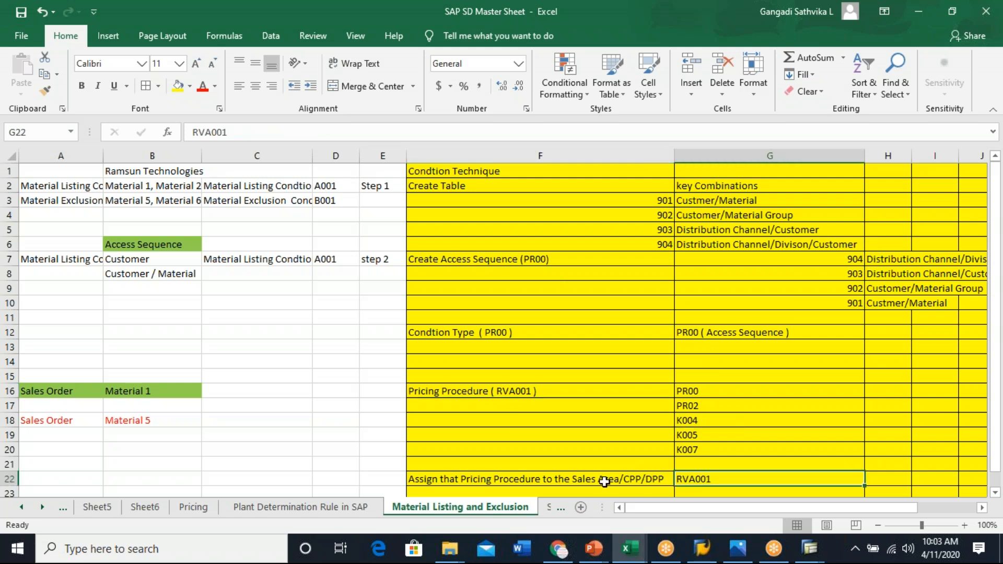
{"action": "left_click", "coordinate": [501, 479]}
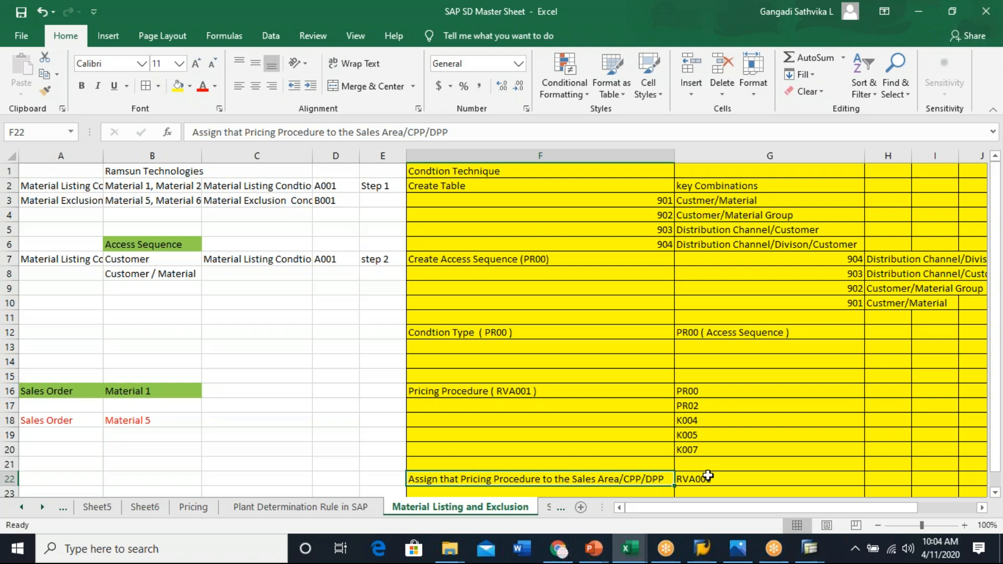
{"action": "left_click", "coordinate": [693, 391]}
{"action": "left_click_drag", "start_coordinate": [694, 391], "coordinate": [699, 446]}
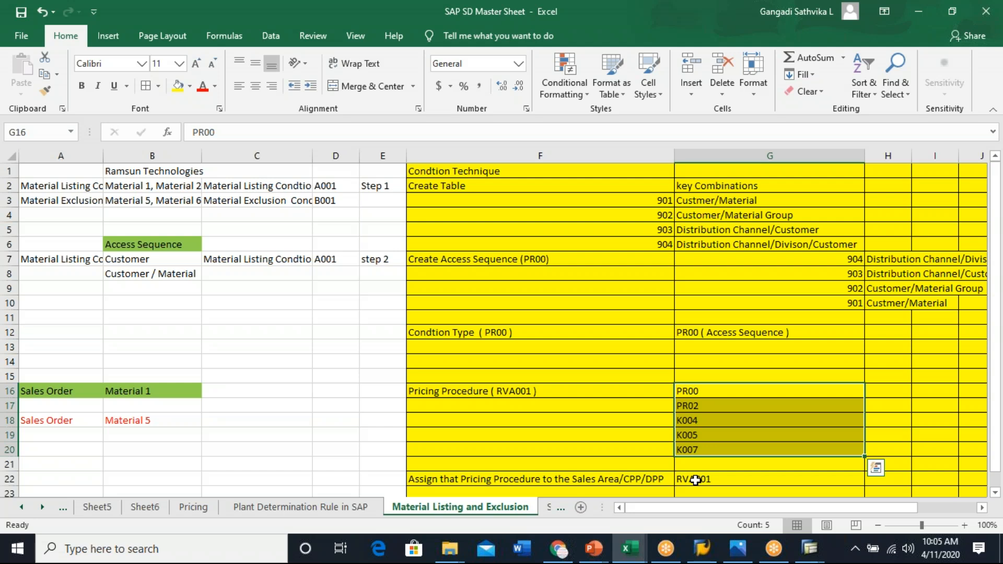
{"action": "left_click", "coordinate": [503, 182]}
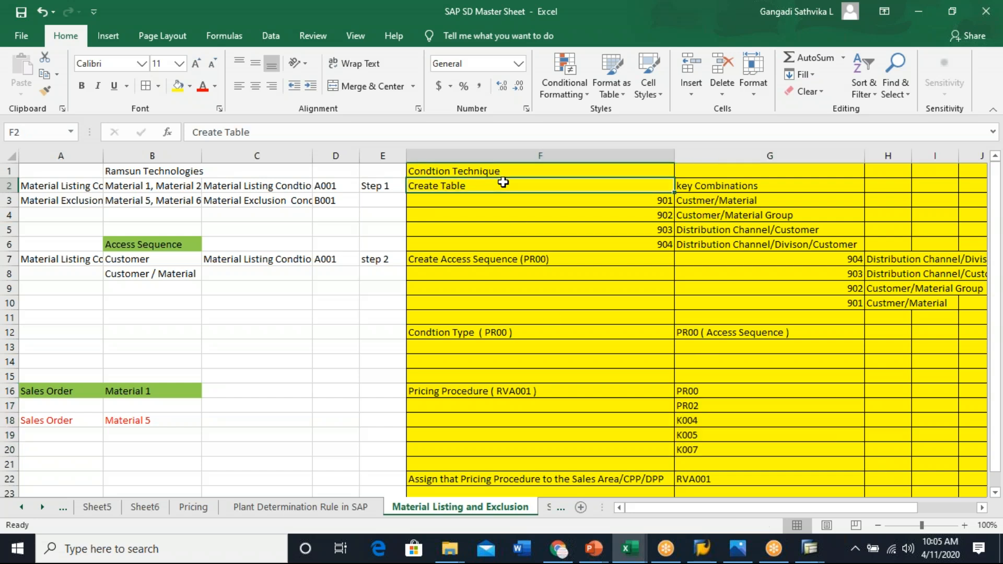
{"action": "left_click", "coordinate": [545, 261]}
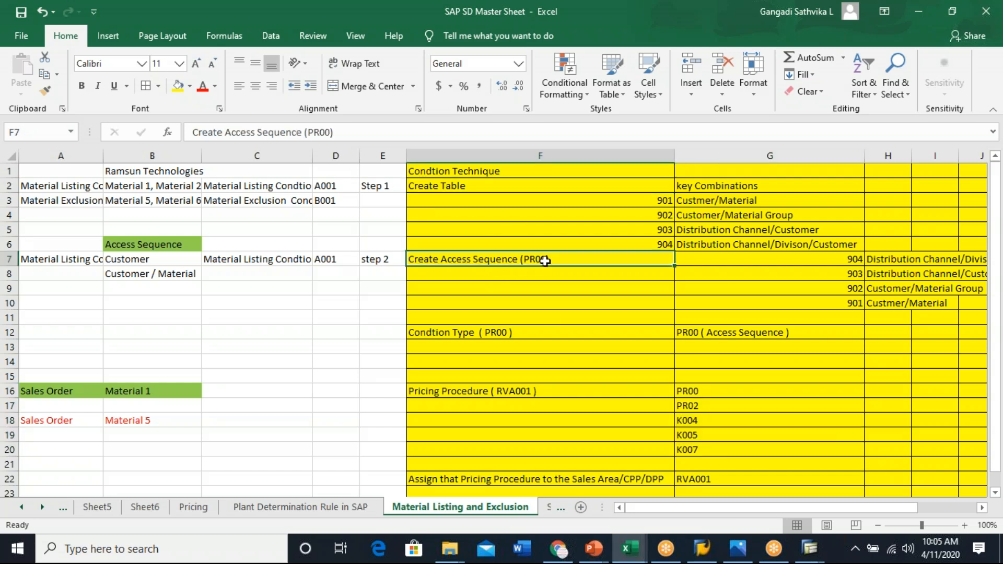
{"action": "left_click", "coordinate": [525, 335]}
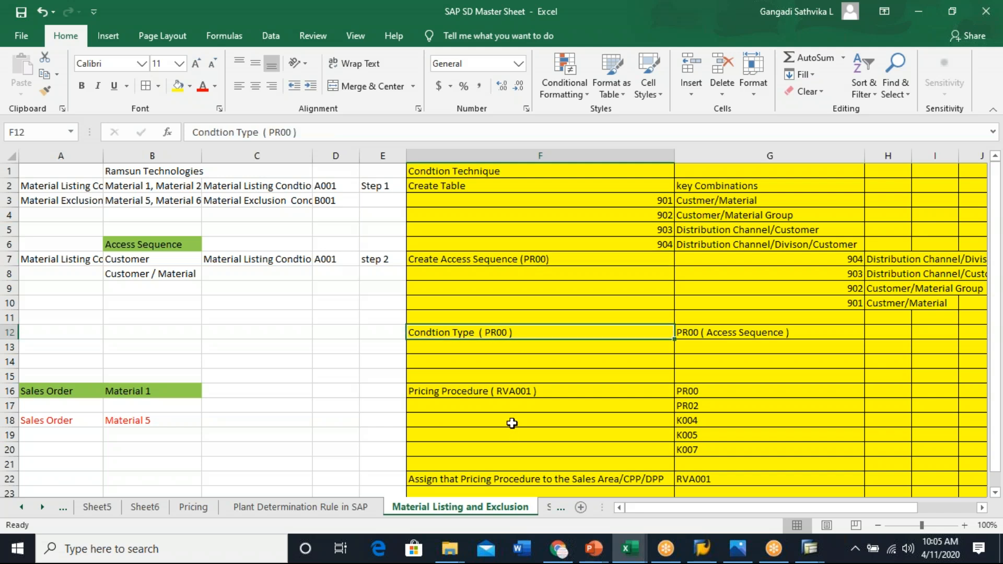
{"action": "left_click", "coordinate": [522, 402]}
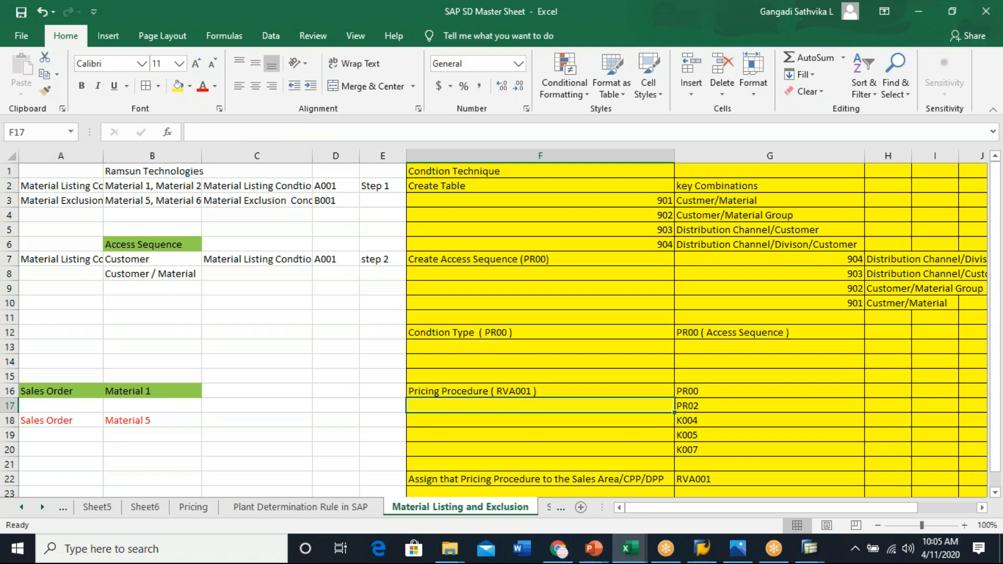
{"action": "left_click", "coordinate": [638, 480]}
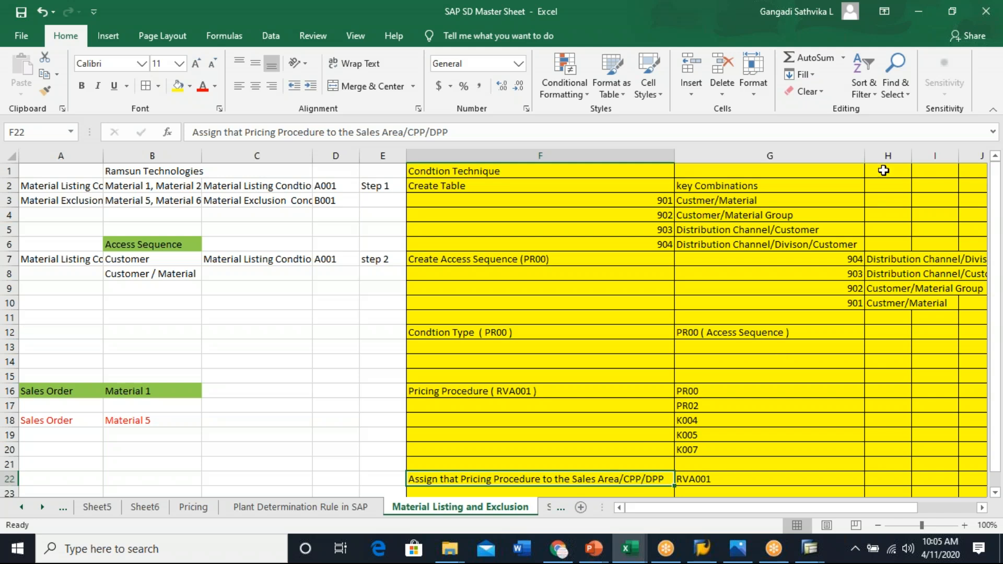
{"action": "left_click", "coordinate": [805, 103]}
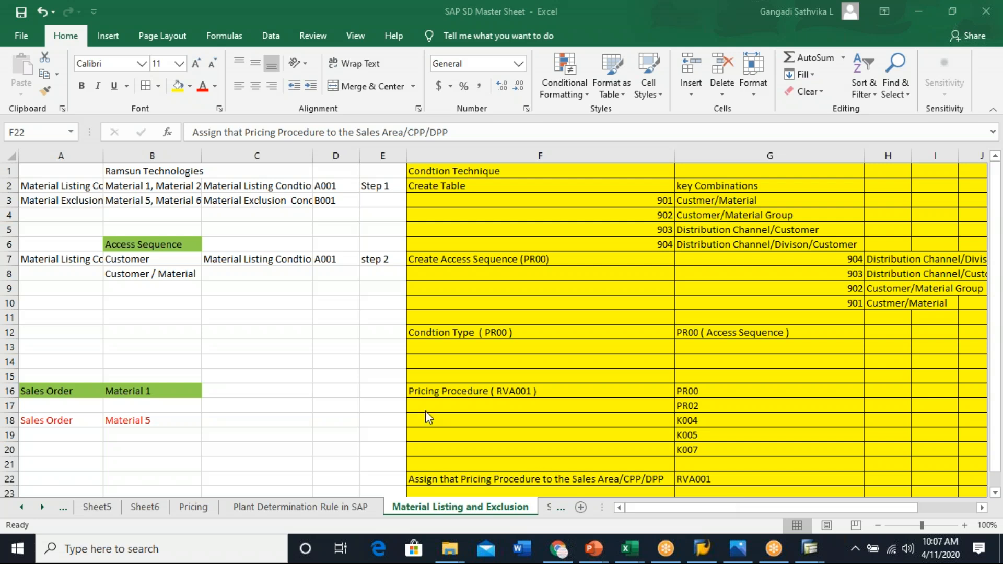
{"action": "left_click", "coordinate": [490, 477]}
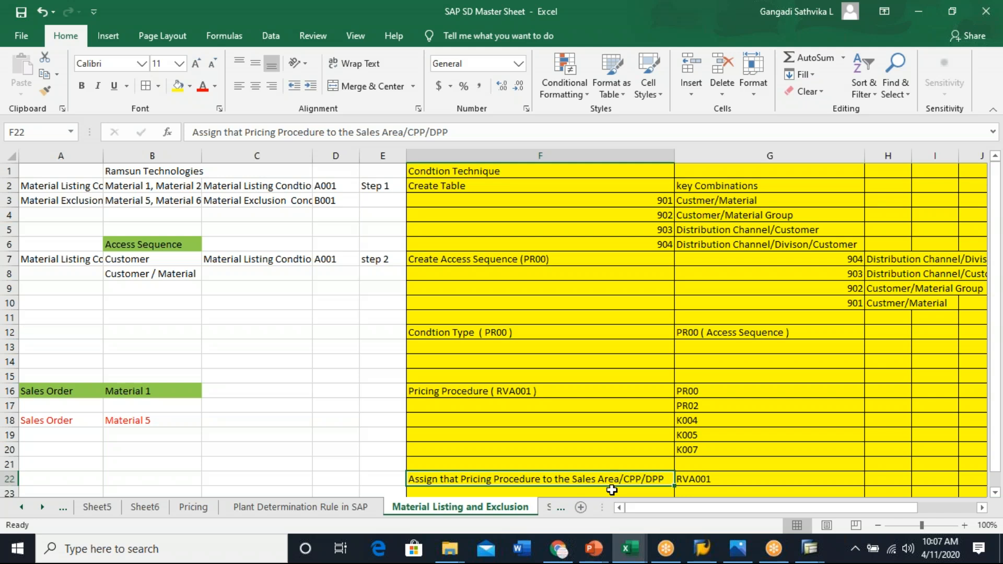
{"action": "left_click", "coordinate": [738, 25]}
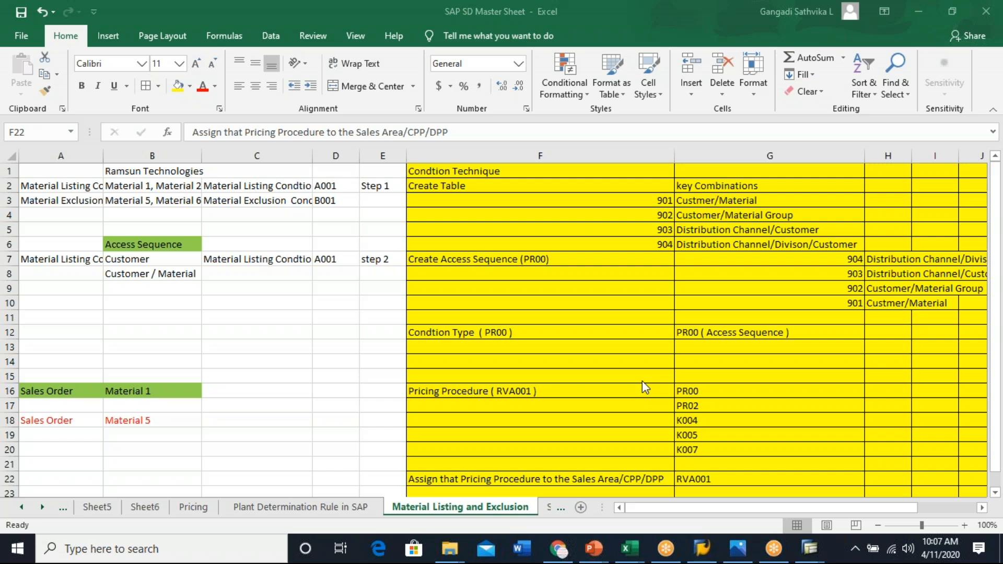
{"action": "left_click", "coordinate": [570, 305]}
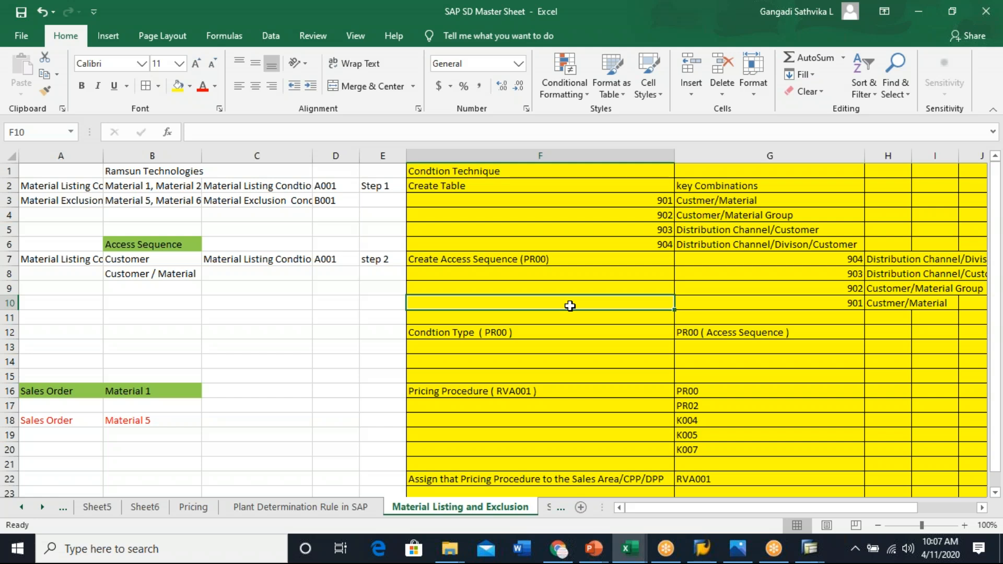
{"action": "left_click", "coordinate": [541, 331]}
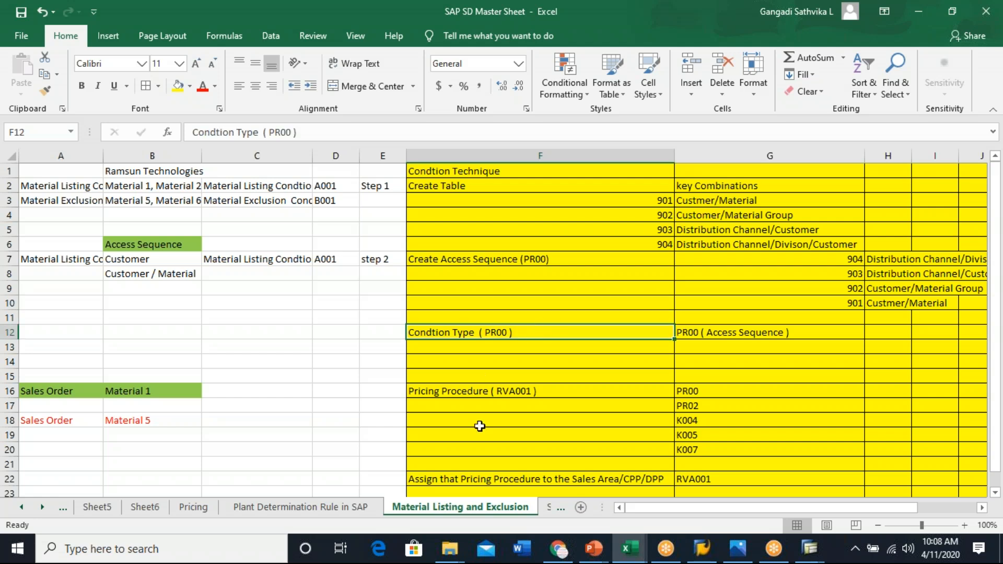
{"action": "left_click", "coordinate": [527, 393]}
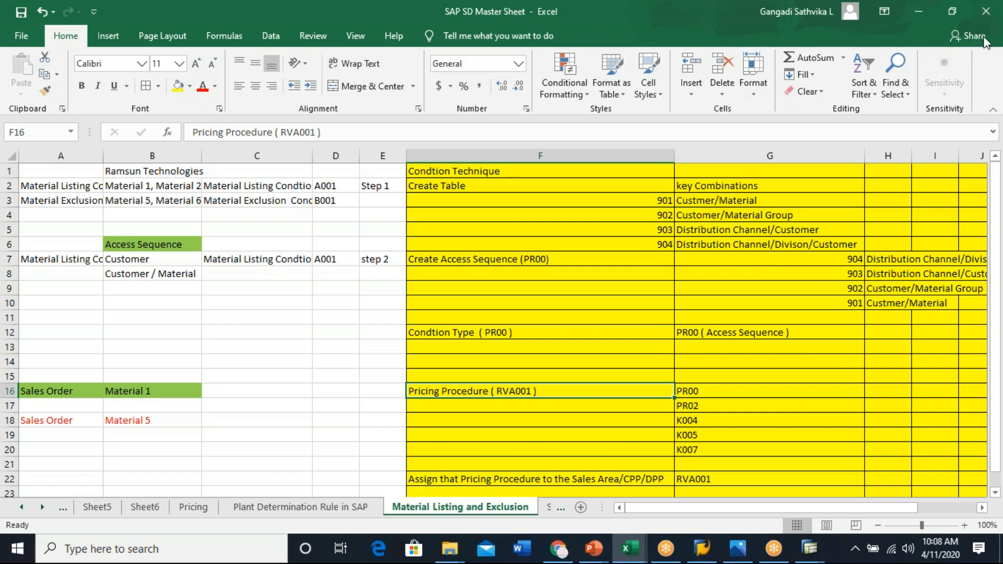
{"action": "left_click", "coordinate": [962, 46]}
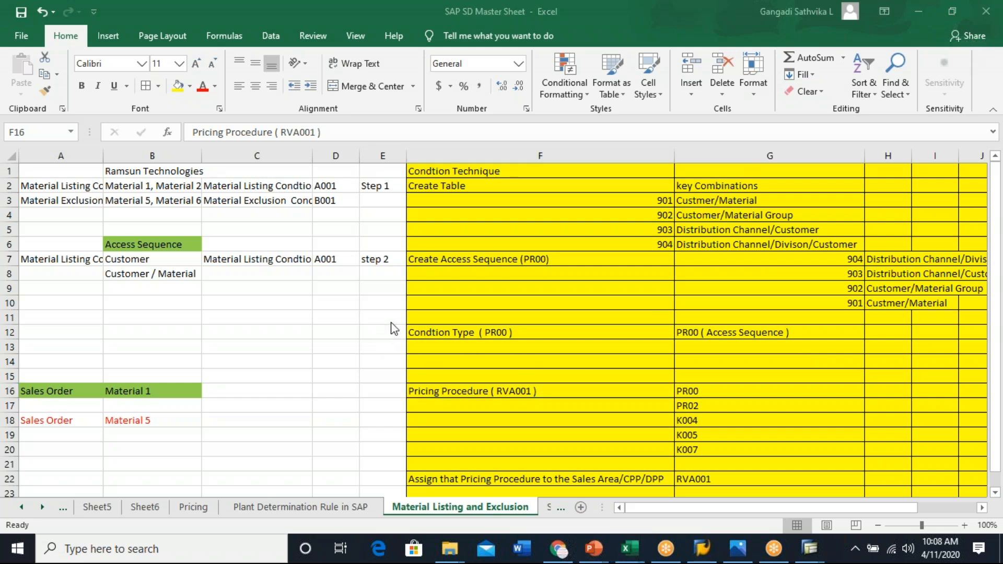